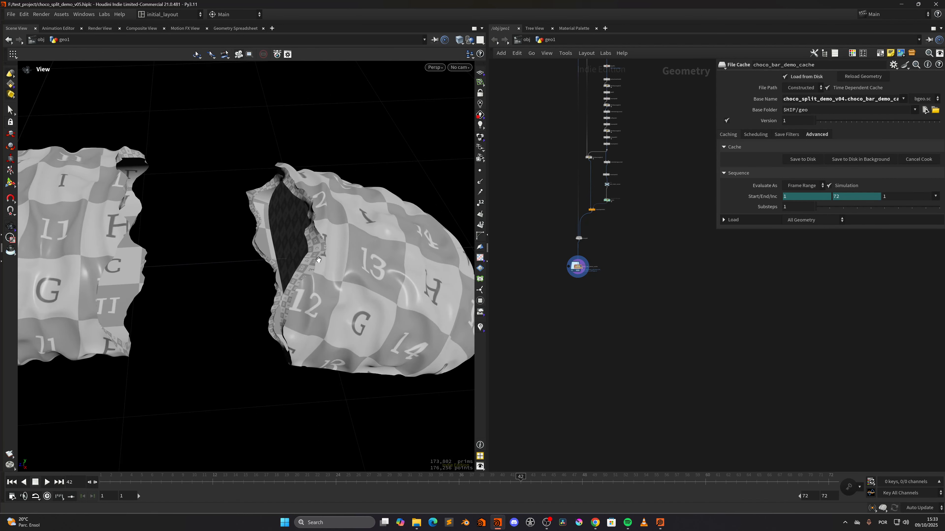
Step: Play back the cached chocolate bar break, return to the first frame, and scrub to frame 20 to examine the split interior
scroll(393, 265, down, 5)
drag(130, 480, 87, 479)
click(47, 484)
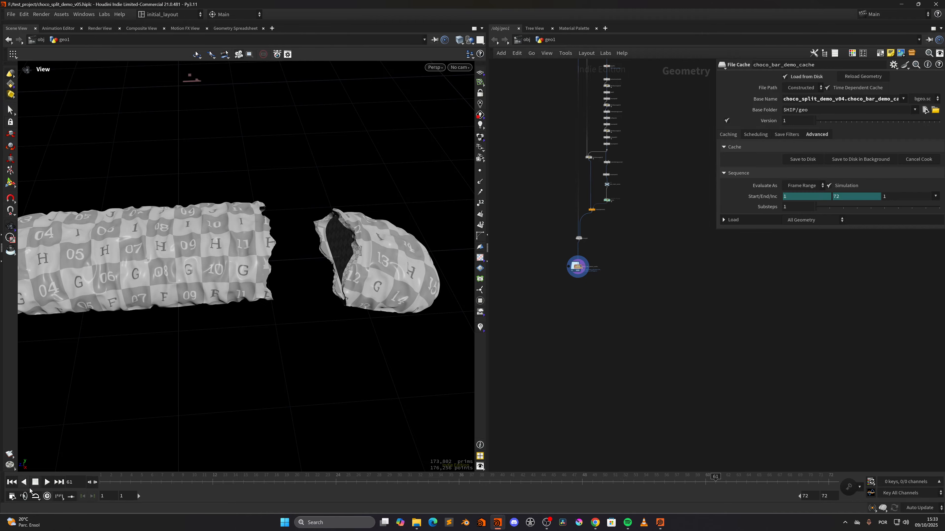
click(12, 482)
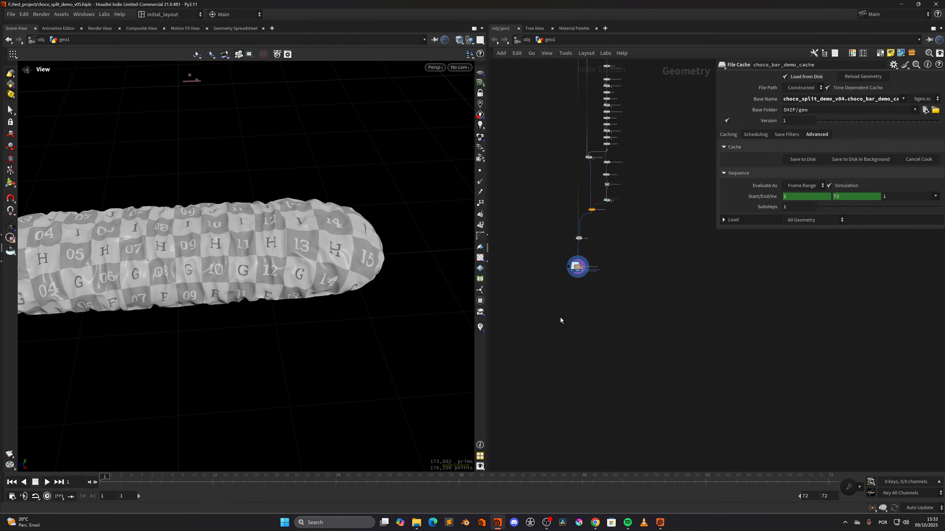
drag(115, 479, 295, 482)
scroll(285, 251, up, 5)
drag(383, 253, 327, 239)
drag(275, 264, 343, 251)
scroll(582, 304, up, 8)
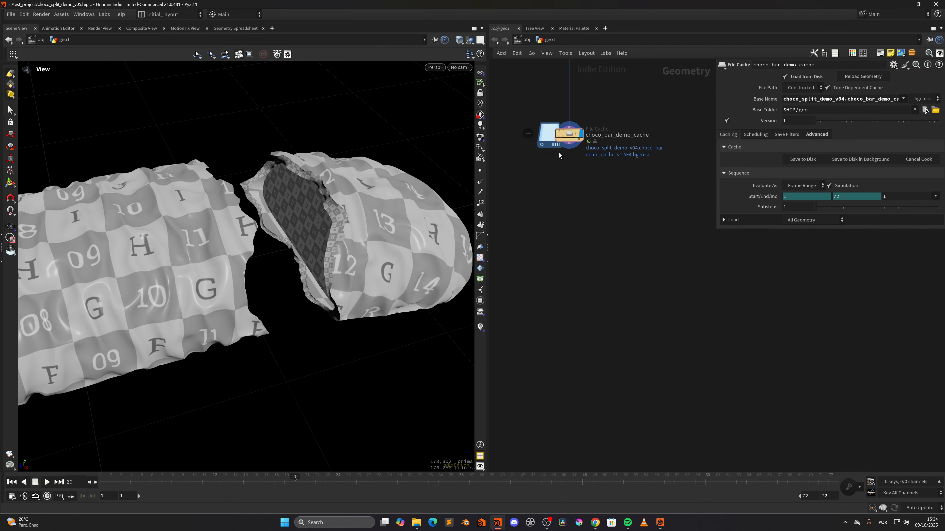
Step: Add a Blast node after choco_bar_demo_cache with Delete Non Selected enabled, keeping only the interior_break group
drag(569, 152, 566, 247)
text(blast)
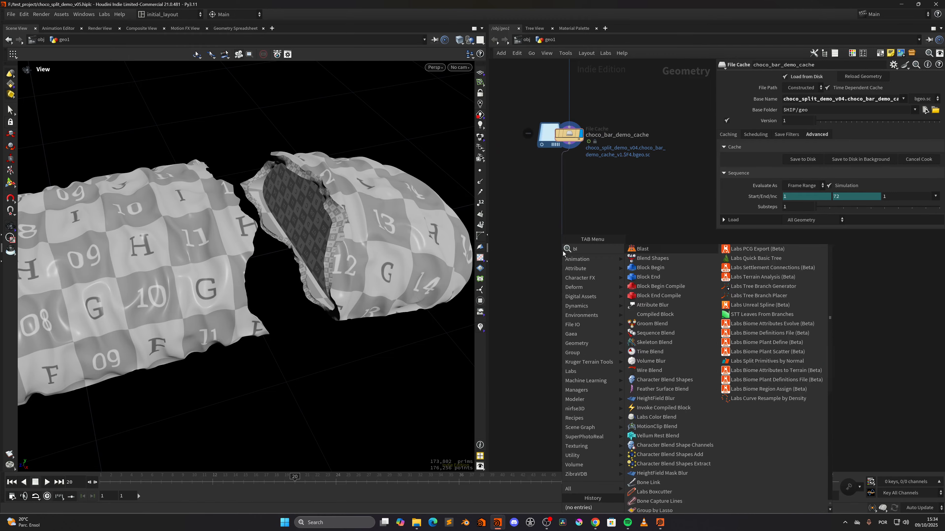
key(Return)
click(871, 106)
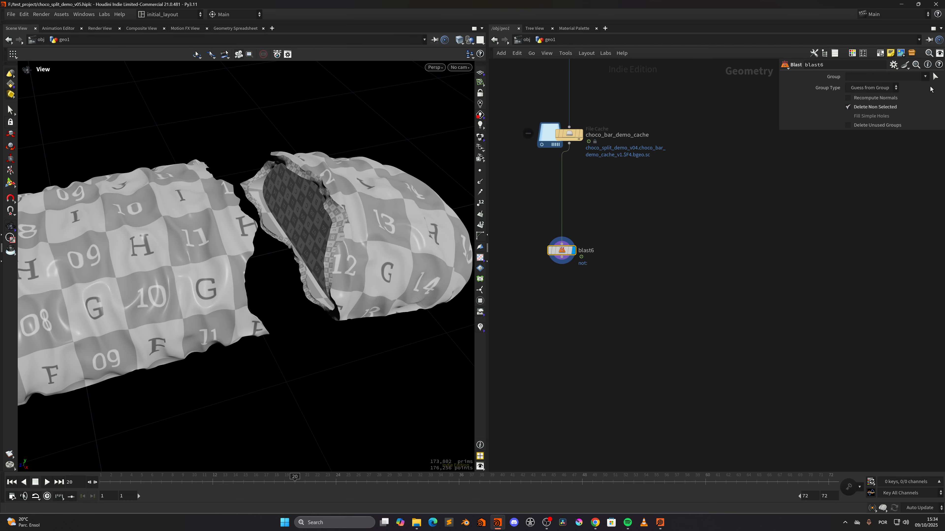
click(925, 76)
click(903, 107)
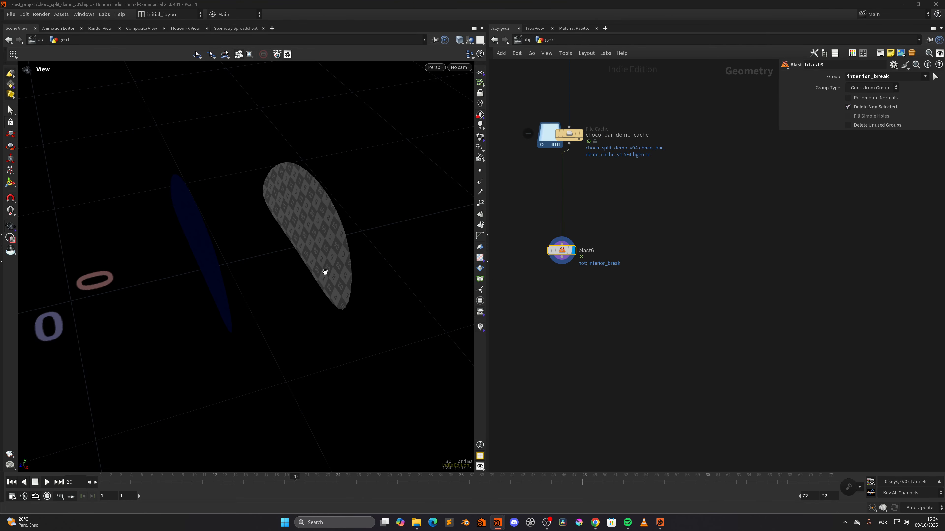
mouse_move(325, 272)
mouse_down()
mouse_move(314, 268)
mouse_move(327, 289)
mouse_move(335, 271)
mouse_up()
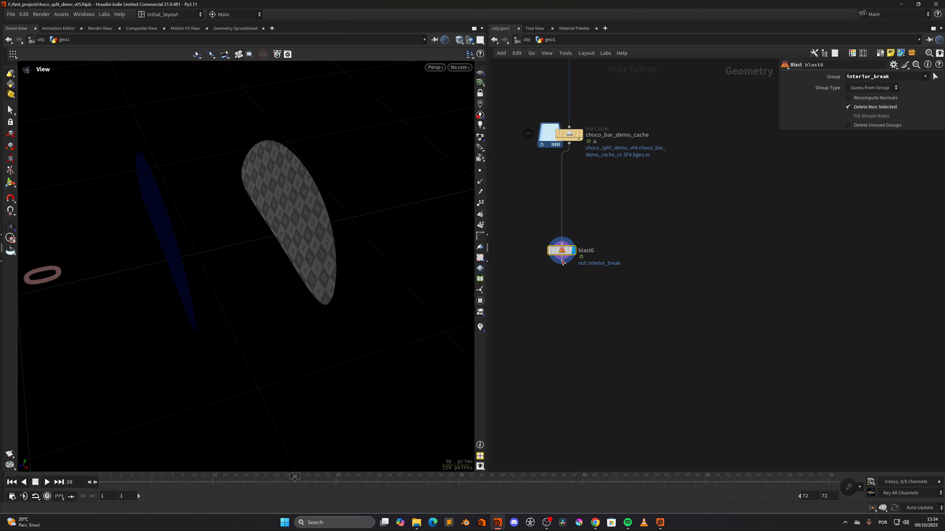
Step: Append a displayed Null node to the output of the interior_break Blast node
drag(562, 262, 561, 331)
text(null)
key(Return)
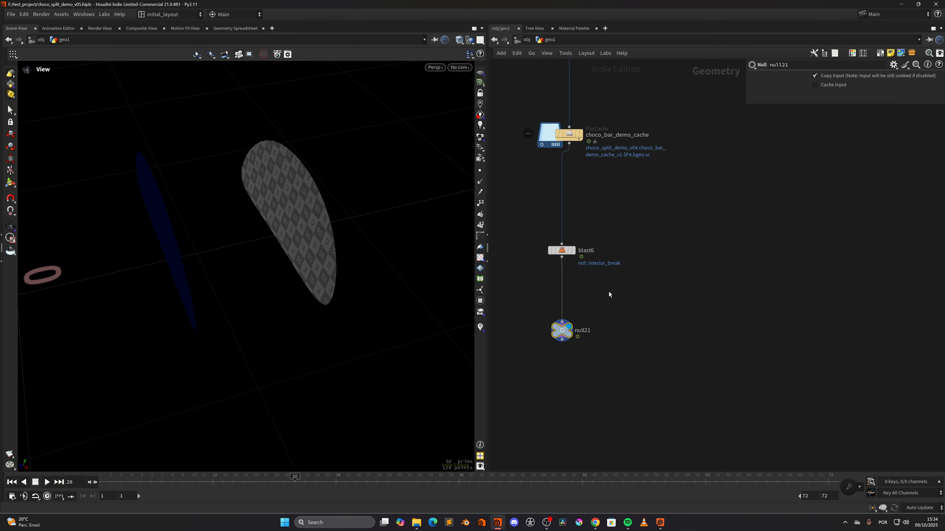
middle_drag(615, 352, 613, 318)
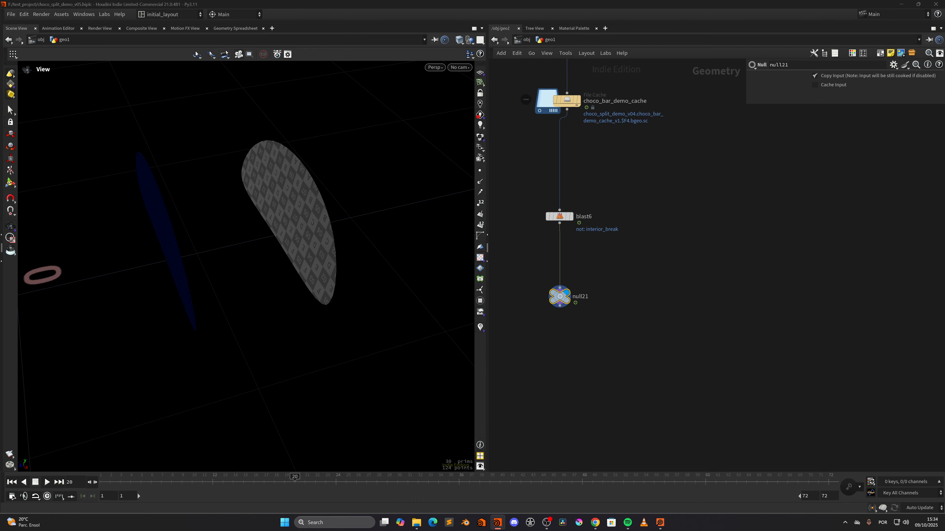
Step: Compare the uv and uv2 layouts of the interior faces in the UV view, and return to the perspective view
key(space+5)
click(456, 67)
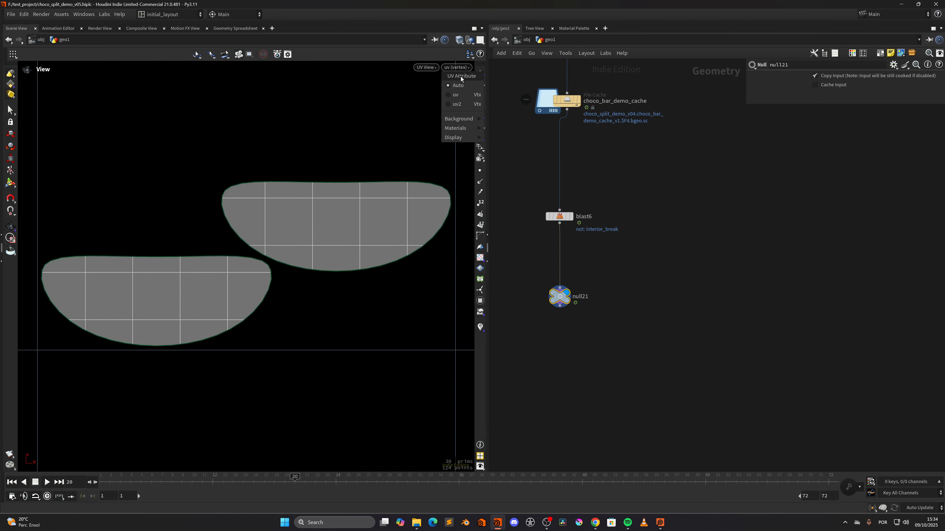
click(457, 105)
click(426, 68)
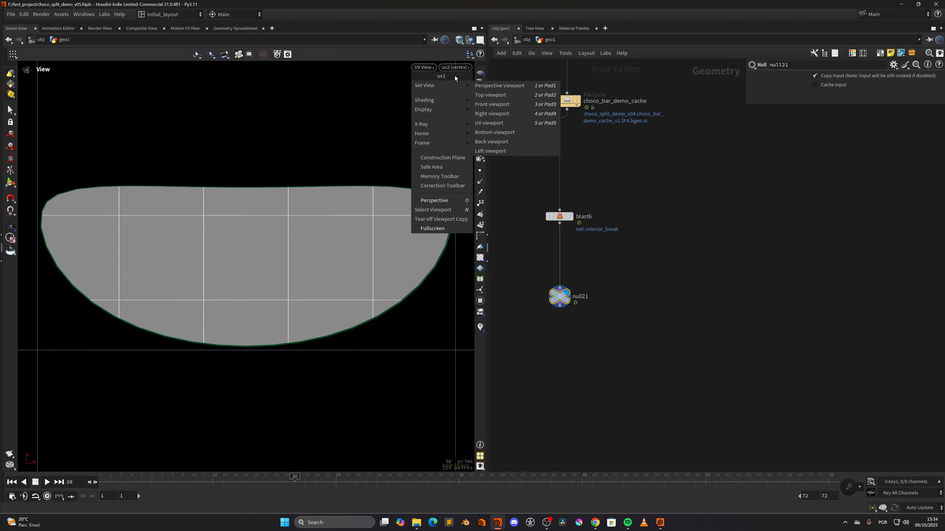
click(456, 69)
click(456, 94)
key(space+1)
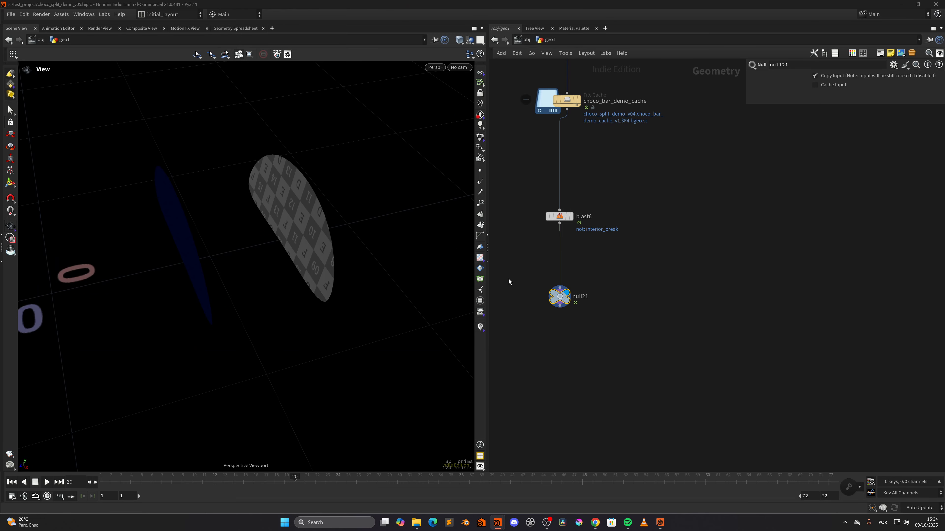
Step: Append an Attribute Swap node to the Null below the Blast node and display it
key(Tab)
text(attsw)
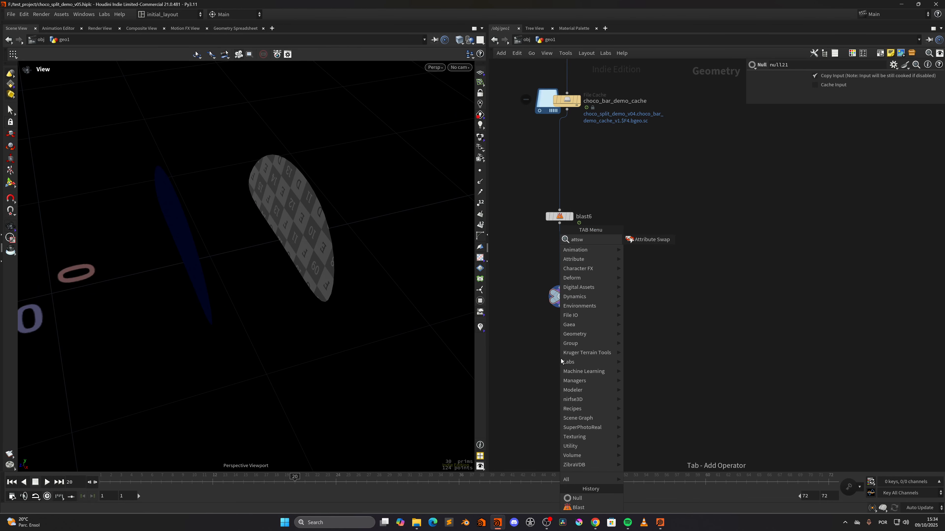
key(Return)
click(561, 359)
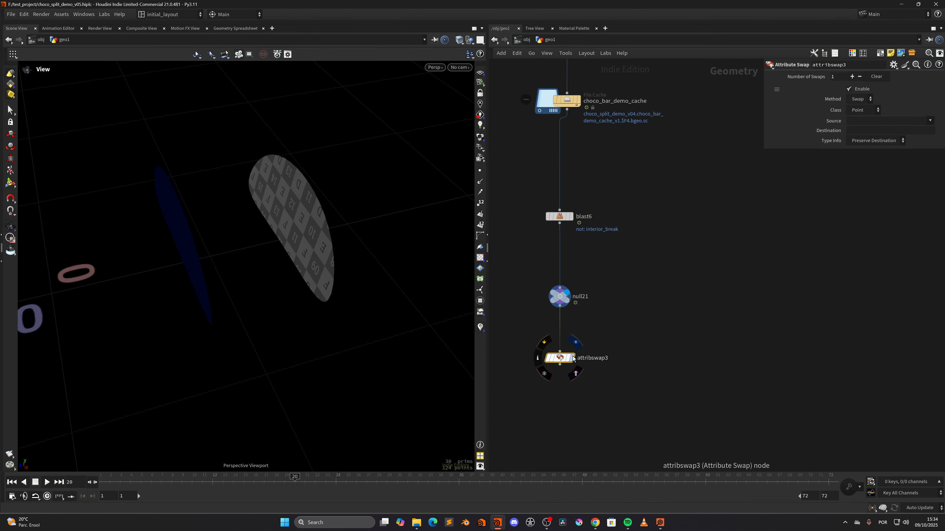
click(572, 358)
Step: Set the Attribute Swap to Move the Vertex attribute uv2 to the destination uv
click(859, 99)
click(856, 126)
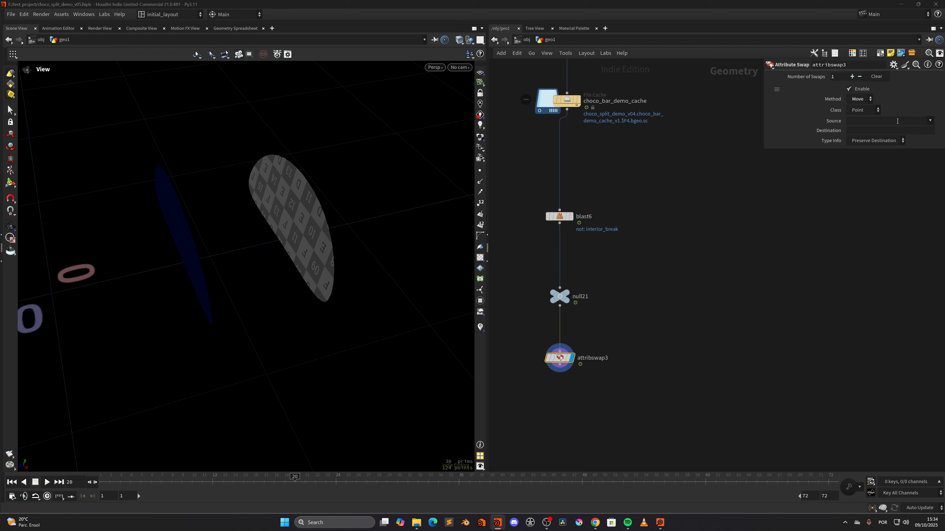
click(931, 121)
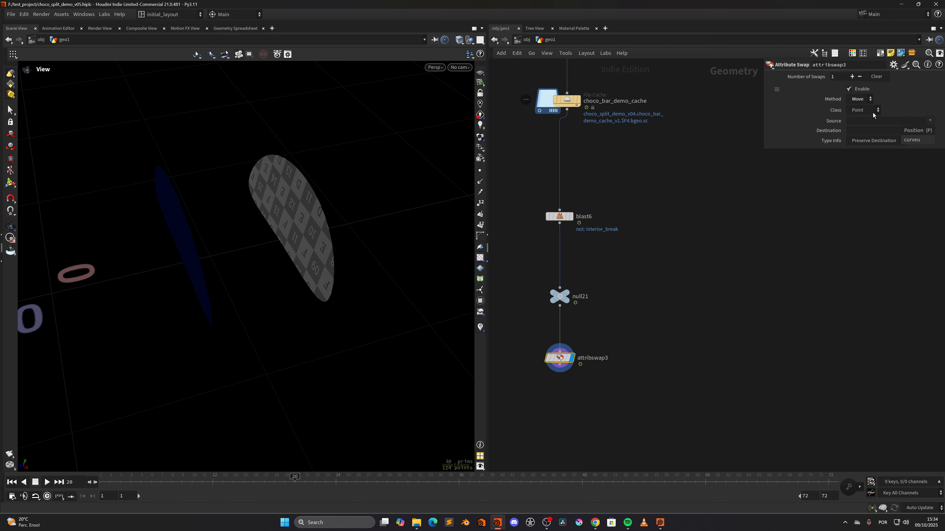
click(873, 109)
click(859, 131)
click(929, 121)
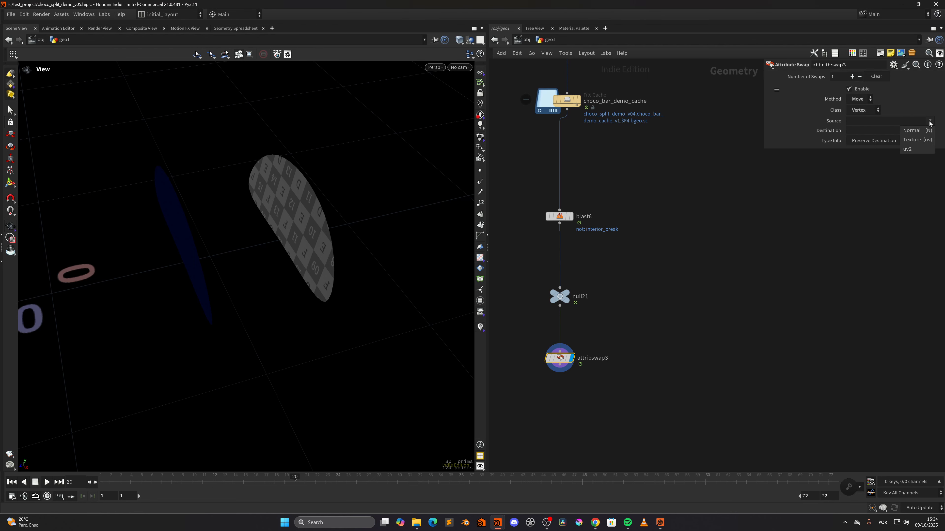
click(913, 150)
click(866, 131)
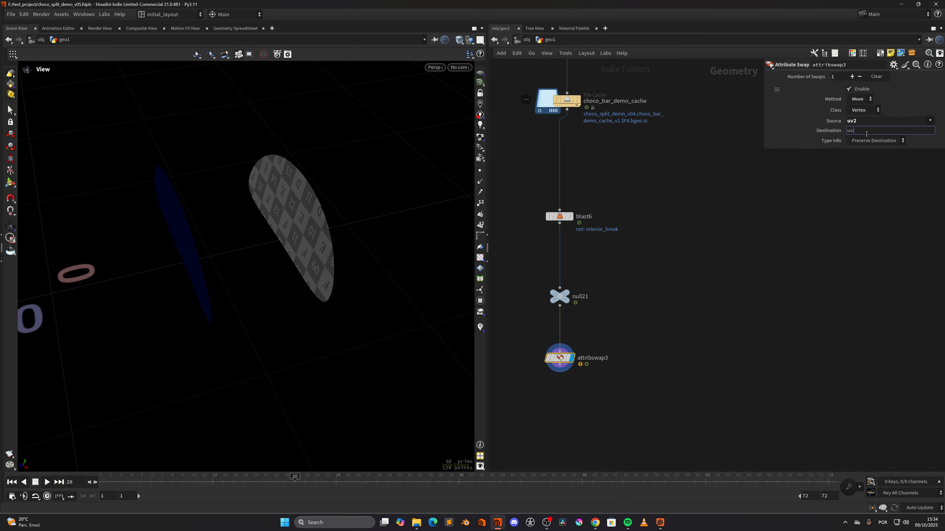
text(uv)
key(Return)
Step: Check the moved UV layout in the UV view, return to perspective, and save the scene
scroll(297, 261, down, 2)
key(space+5)
scroll(338, 253, down, 2)
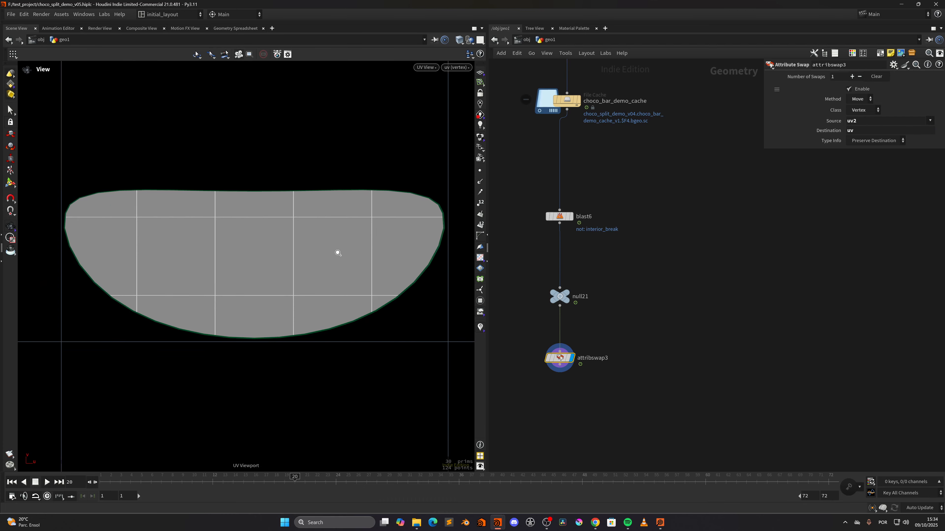
key(space+1)
scroll(331, 266, down, 1)
middle_drag(334, 291, 335, 253)
key(ctrl+s)
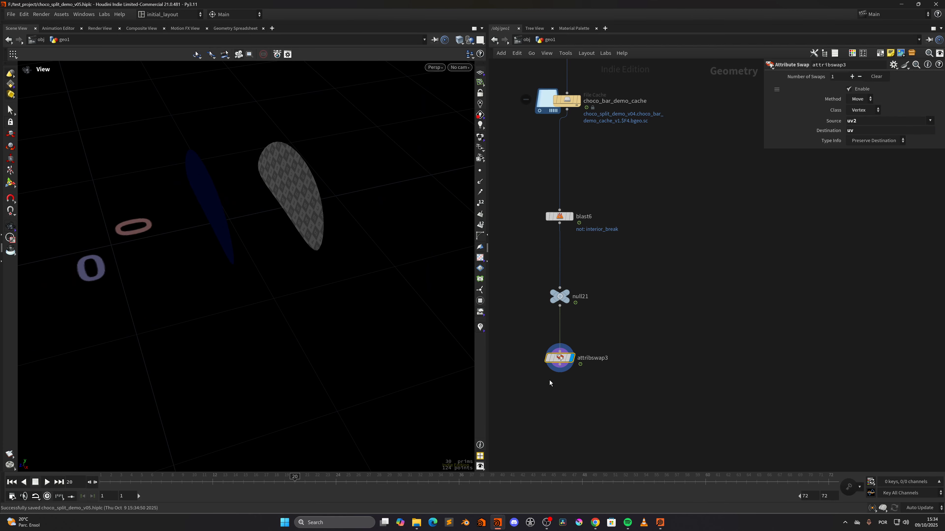
Step: Append a second Null node to the output of the Attribute Swap node
middle_drag(572, 400, 557, 311)
click(556, 275)
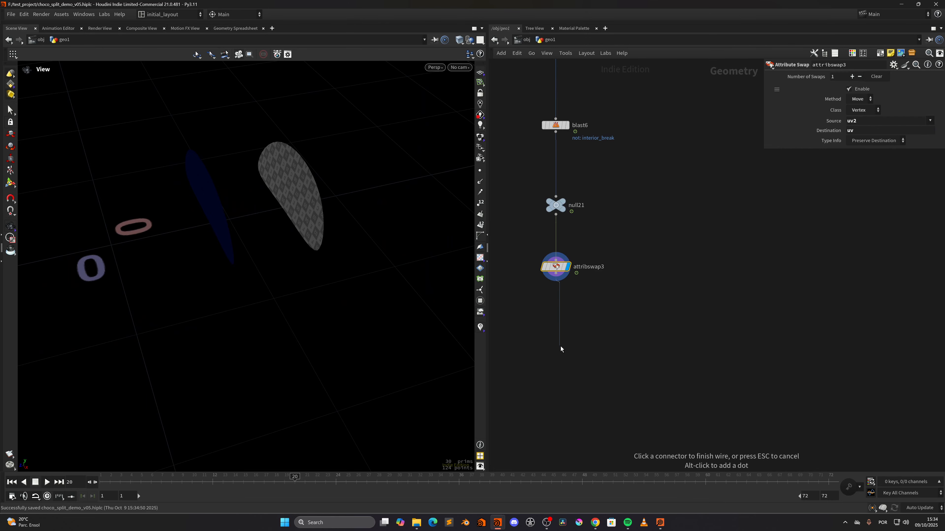
key(Tab)
text(nu)
key(Return)
click(560, 346)
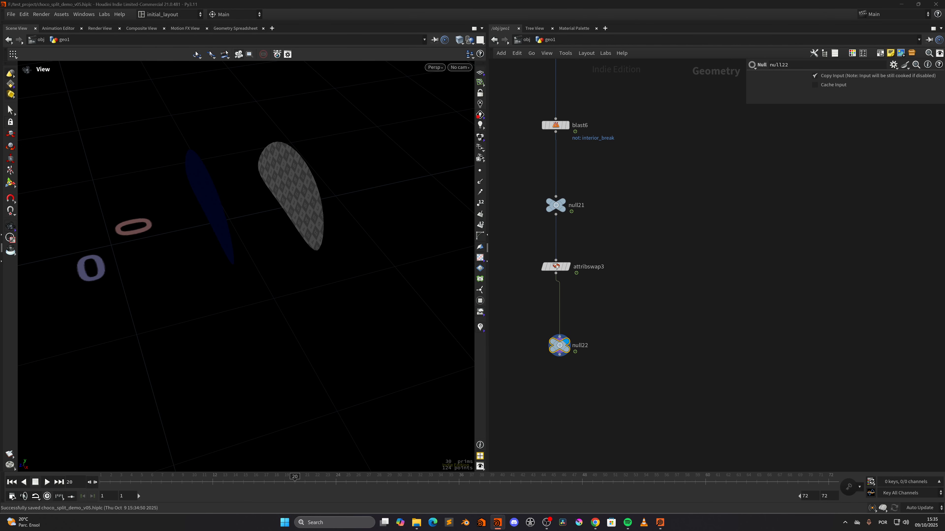
Step: Add a Split node, connect it to the Null below the Attribute Swap, and display it
middle_drag(562, 407, 576, 338)
key(Tab)
text(spli)
key(Return)
click(569, 336)
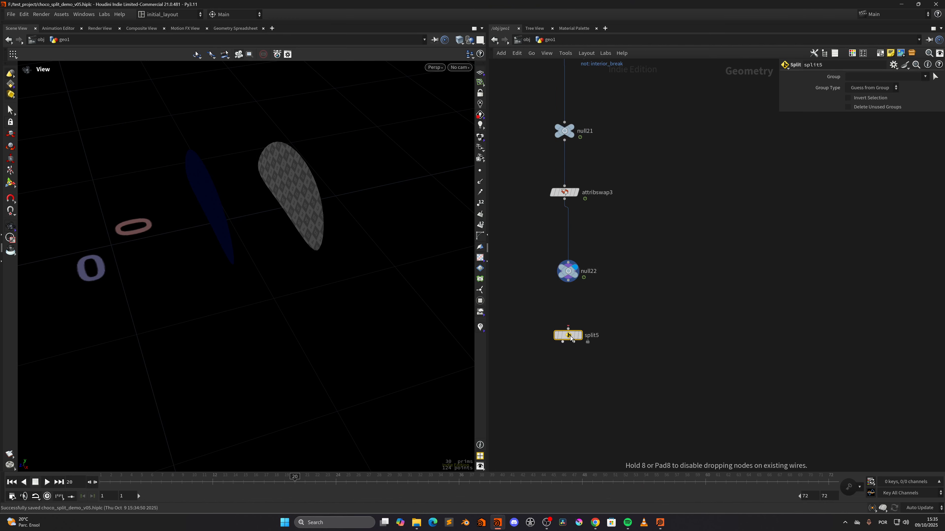
drag(569, 280, 568, 330)
click(580, 335)
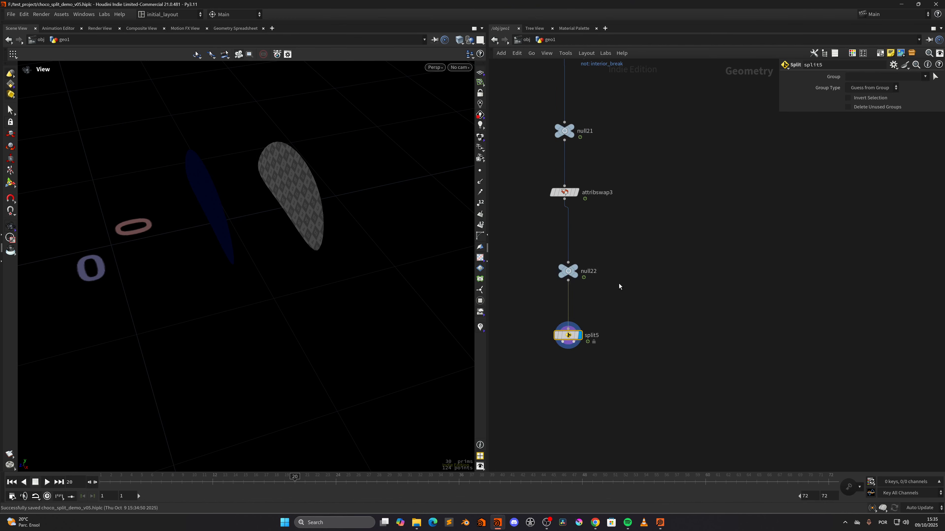
click(868, 78)
key(Return)
click(872, 88)
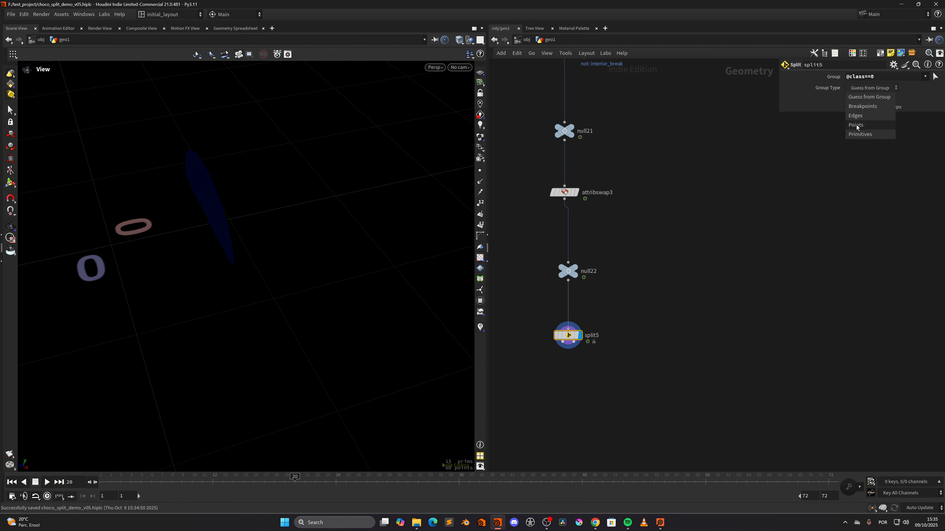
click(863, 98)
middle_drag(309, 243, 333, 252)
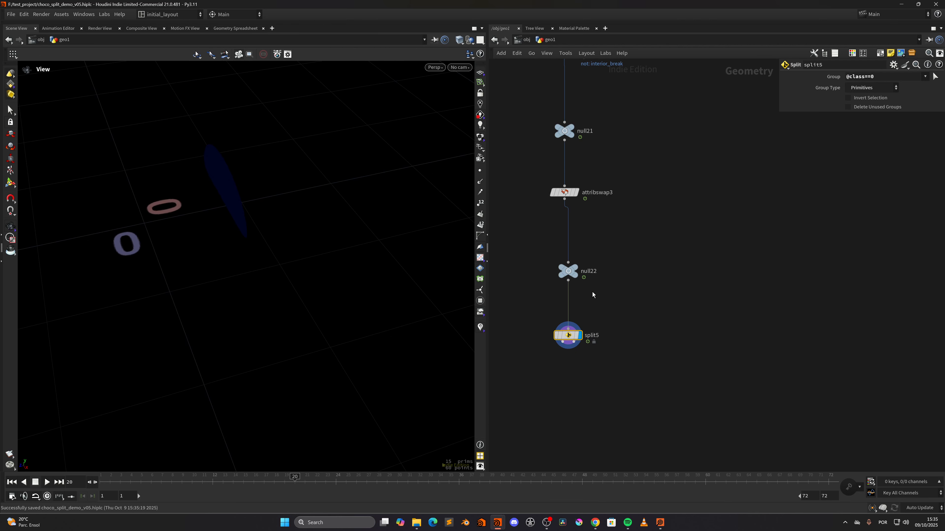
Step: Connect a new Time Shift node to the first output of the Split node
middle_drag(589, 362, 623, 282)
click(598, 267)
key(Tab)
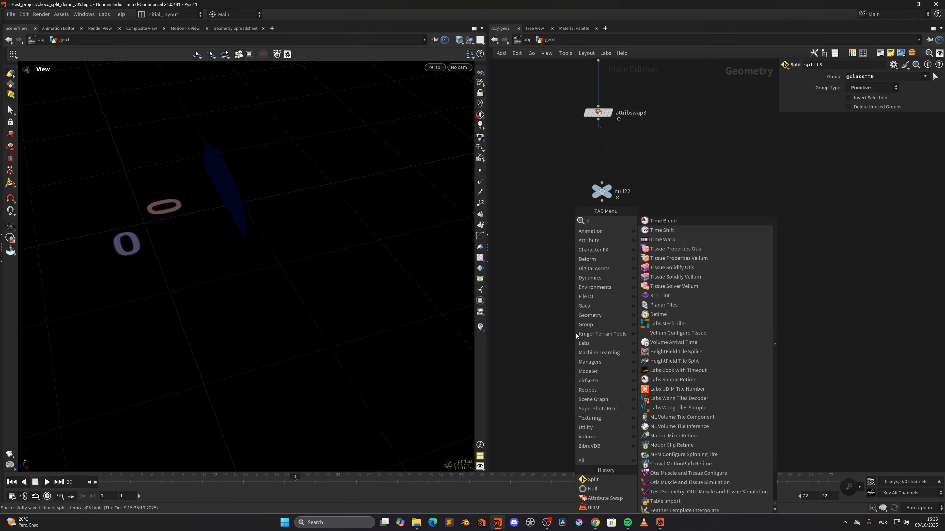
text(time)
key(Return)
click(575, 333)
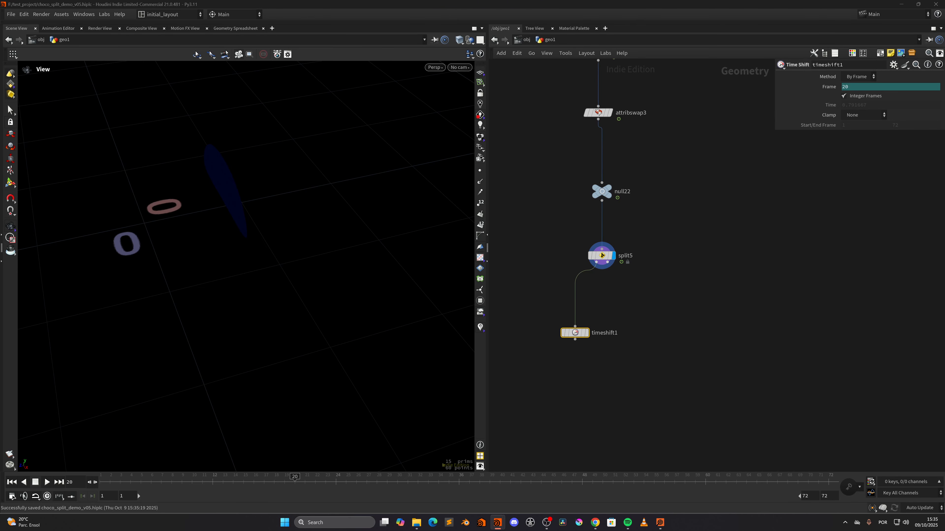
Step: Set the Time Shift frame to $FSTART and display the frozen interior face up close
click(863, 86)
text($FS)
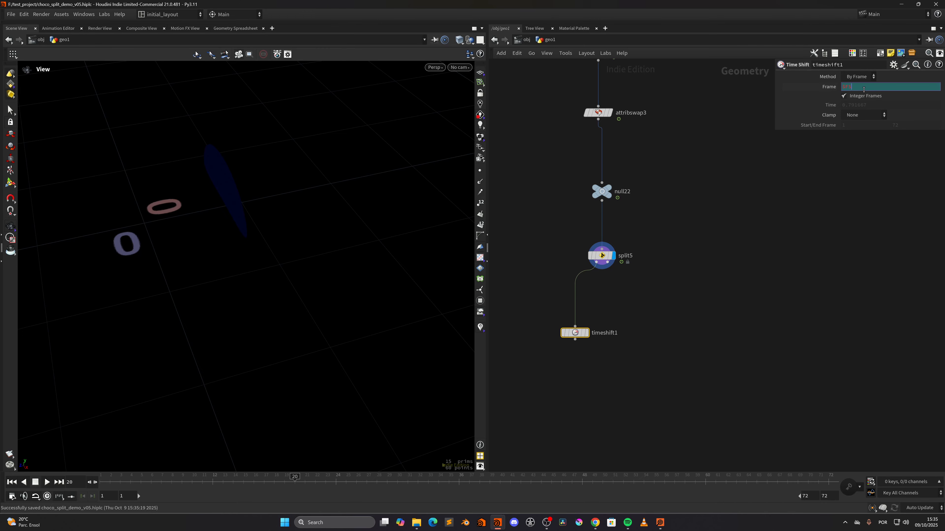
text(TART)
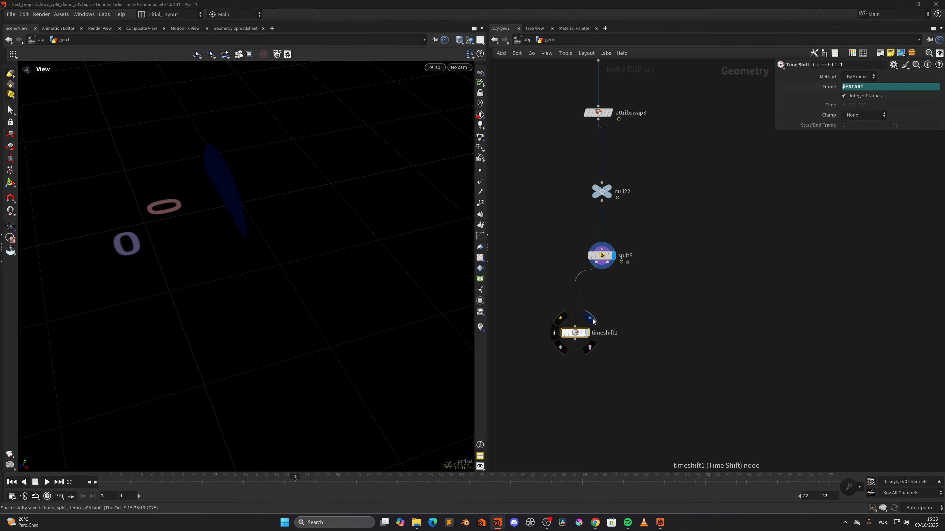
click(586, 333)
key(f)
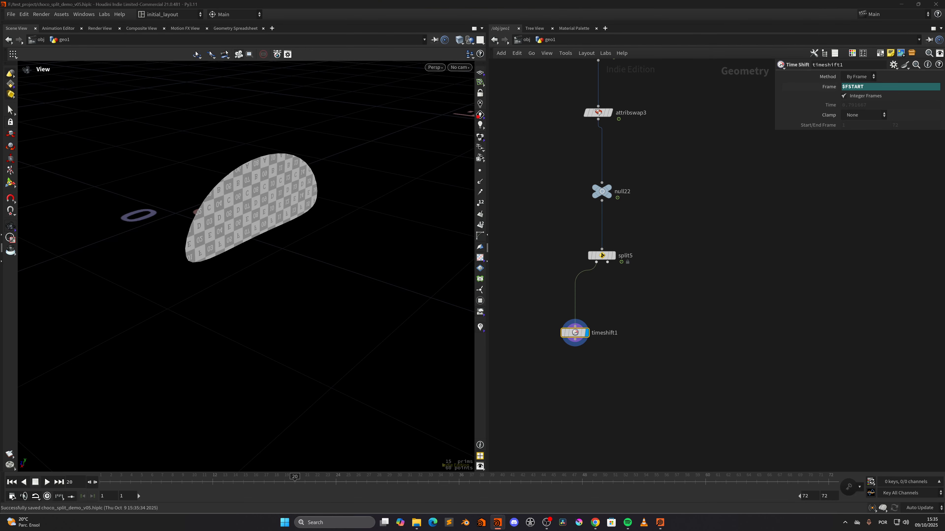
middle_drag(574, 396, 599, 318)
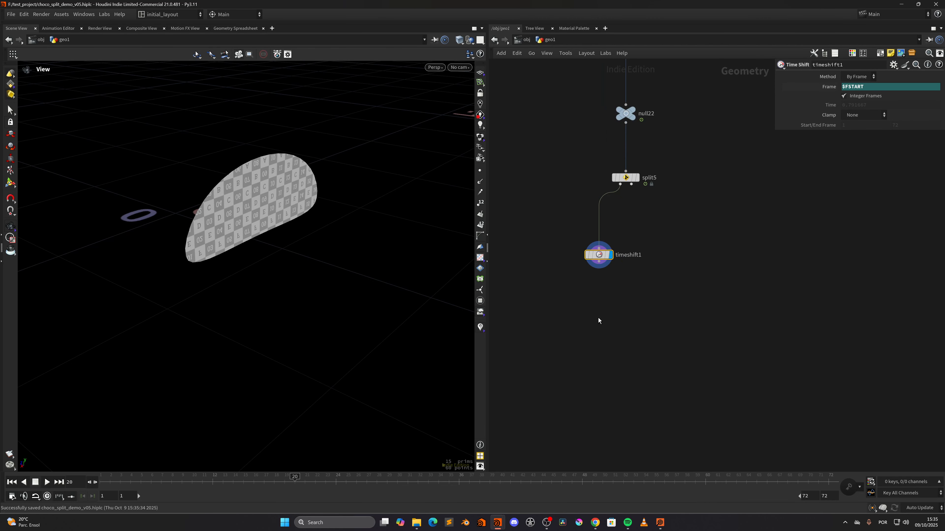
scroll(211, 179, up, 6)
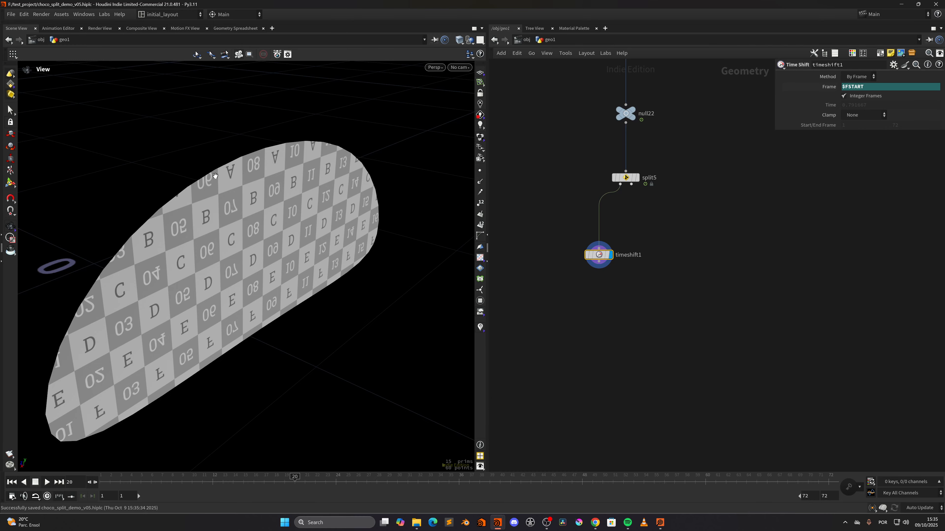
Step: Place an unconnected COP Network node beside the Time Shift node
key(Tab)
text(COPN)
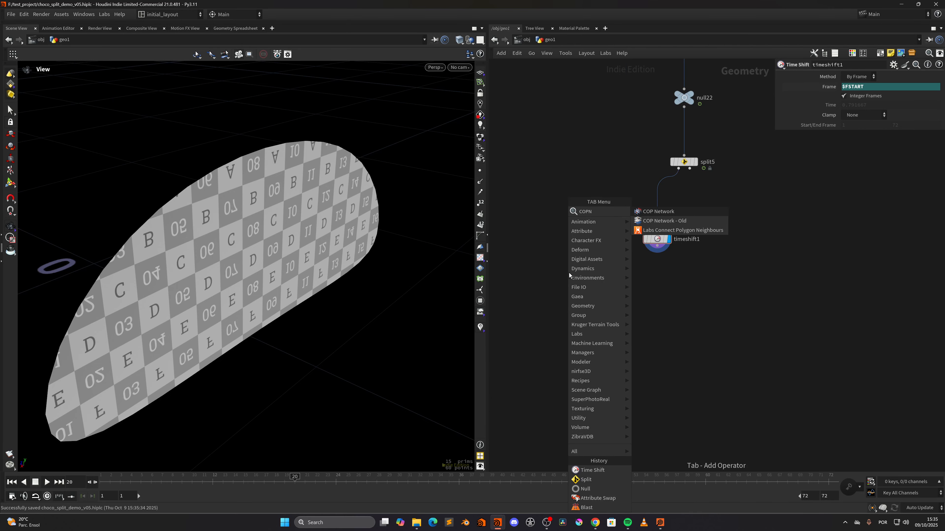
key(Return)
click(568, 274)
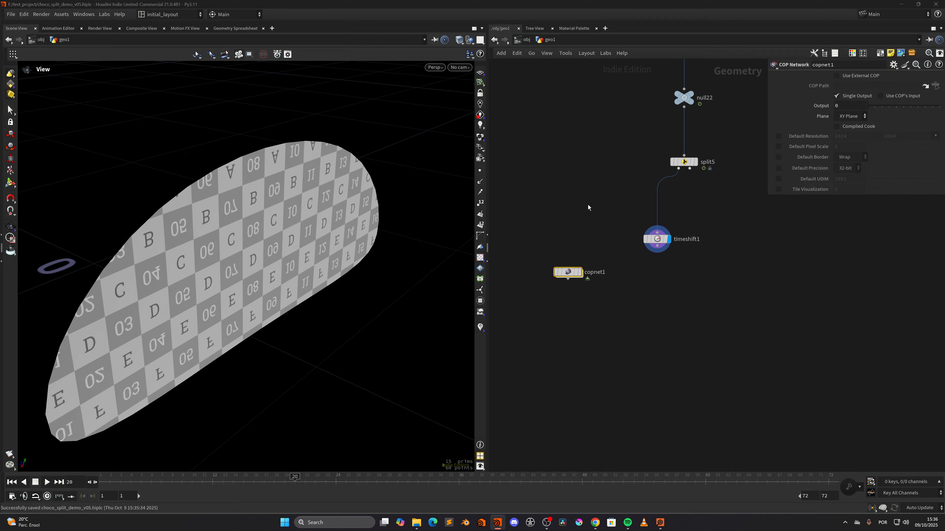
Step: Branch a new Time Shift node off null21 beside the existing chain and display it
middle_drag(588, 208, 534, 384)
middle_drag(666, 224, 624, 273)
click(585, 192)
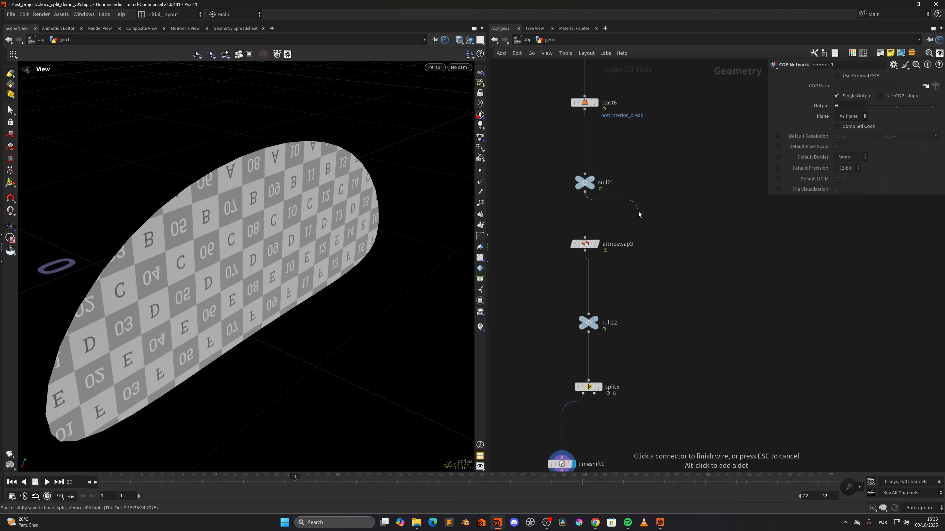
middle_drag(726, 258, 649, 236)
key(Tab)
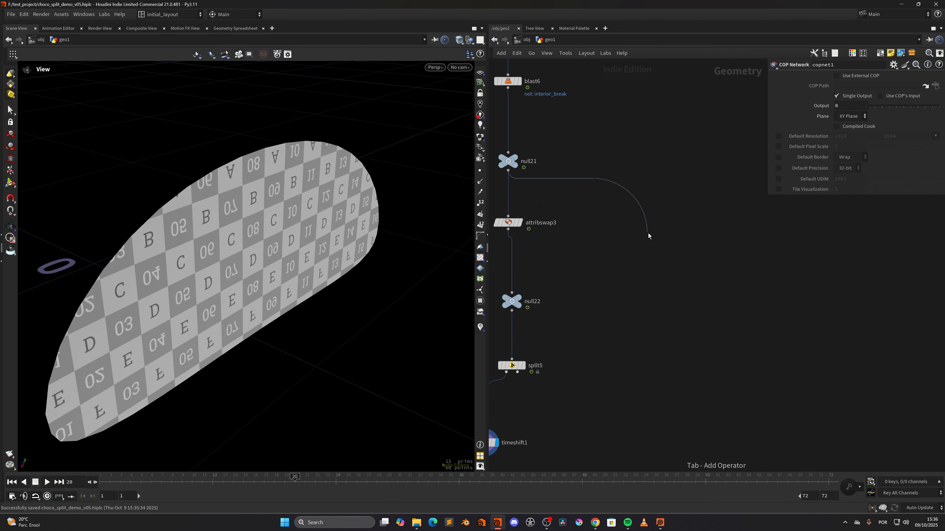
key(Tab)
text(times)
key(Return)
key(r)
click(648, 236)
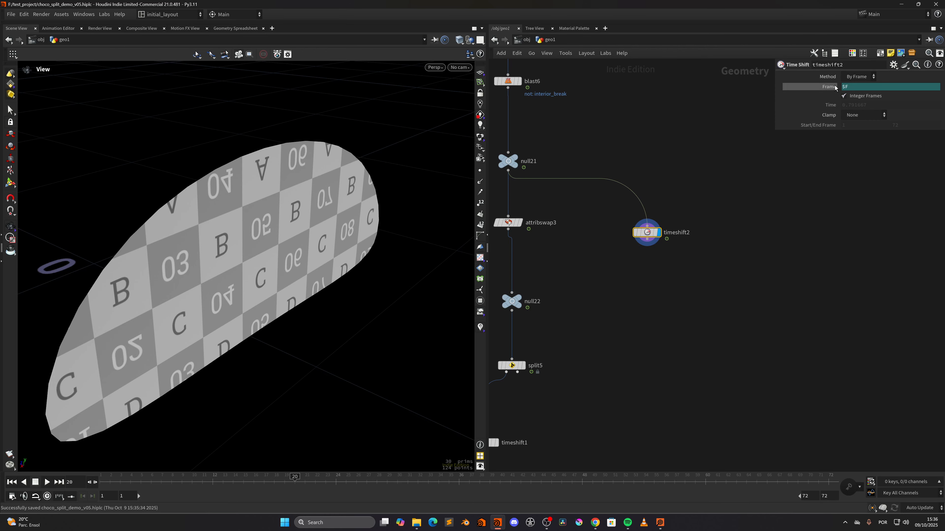
Step: Set the new Time Shift node's frame to $FSTART
click(872, 88)
text(start)
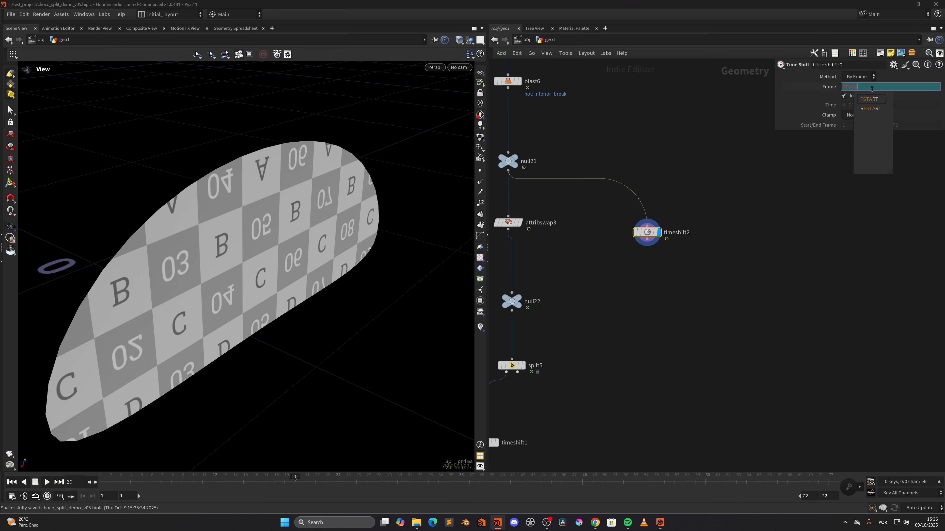
key(Return)
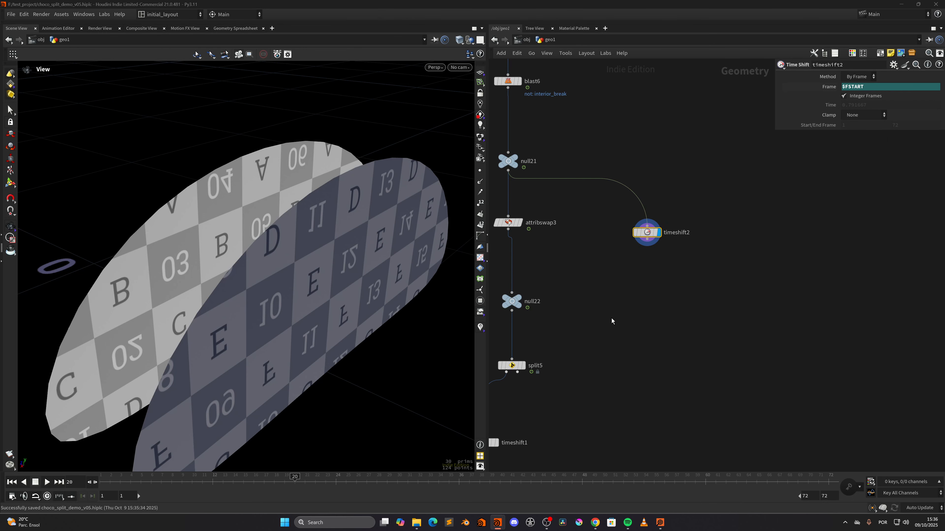
Step: Connect a Null node below the second Time Shift, name it TO_COPS, and display it
click(648, 240)
key(Tab)
text(null)
key(Return)
click(647, 290)
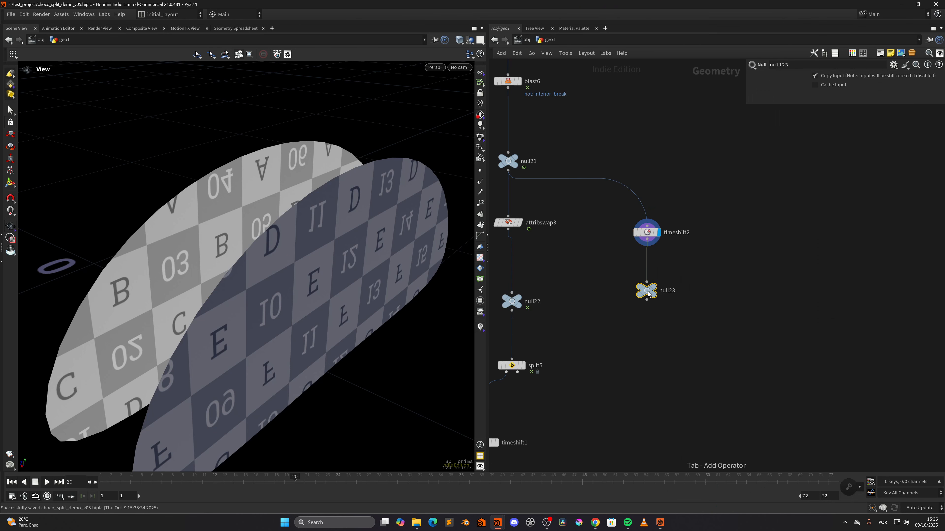
key(F2)
text(to)
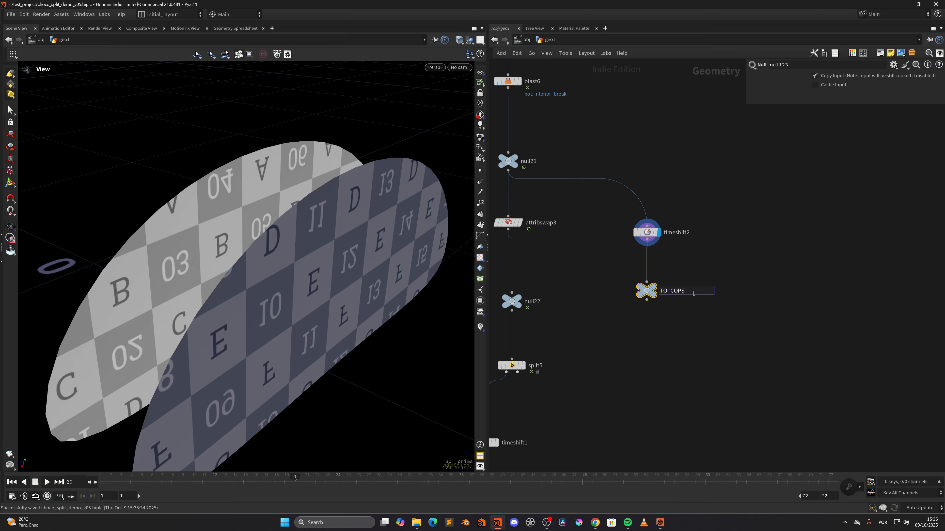
key(Return)
click(660, 279)
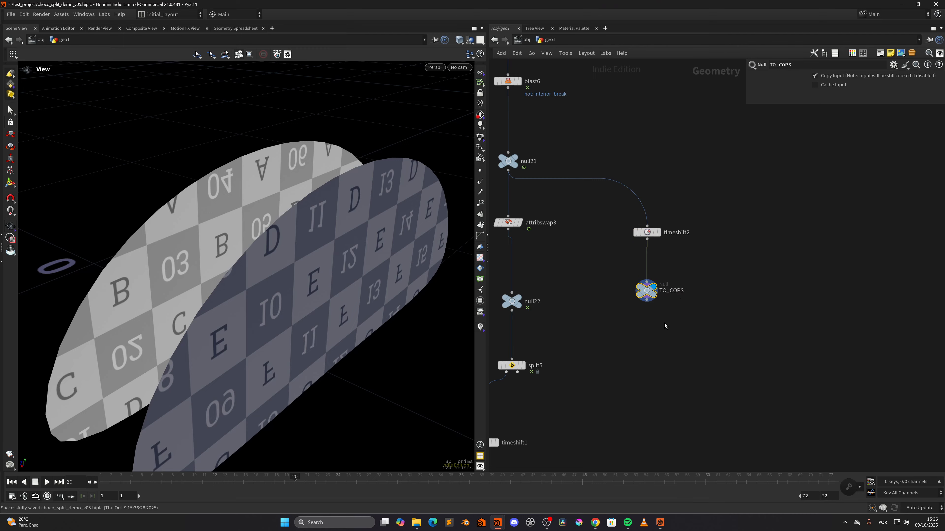
Step: Copy the TO_COPS null, then add a SOP Import node inside copnet1
middle_drag(665, 323, 678, 292)
key(ctrl+c)
scroll(648, 326, down, 4)
middle_drag(632, 363, 672, 313)
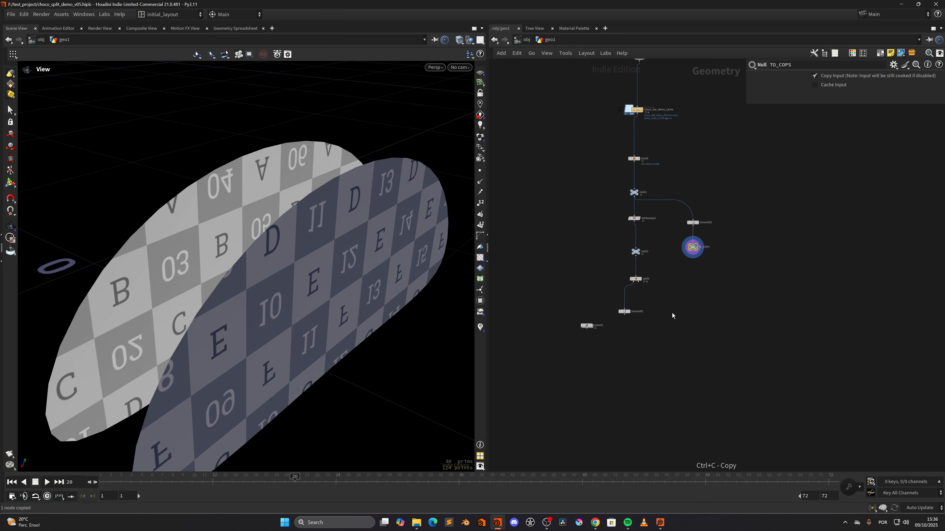
scroll(672, 313, up, 3)
double_click(538, 286)
key(Tab)
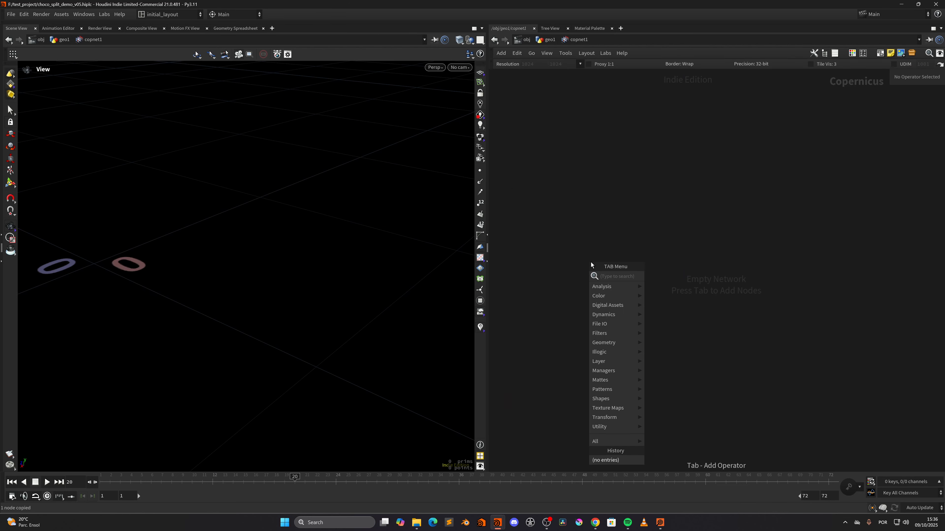
text(sop)
key(Return)
click(590, 262)
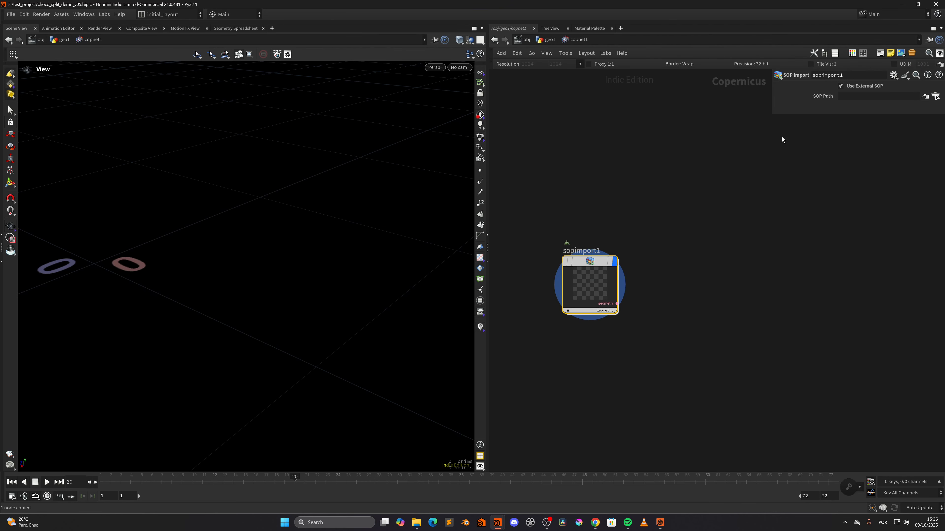
Step: Set the SOP Import's SOP Path to /obj/geo1/TO_COPS by pasting the copied node
click(852, 98)
key(ctrl+v)
key(Return)
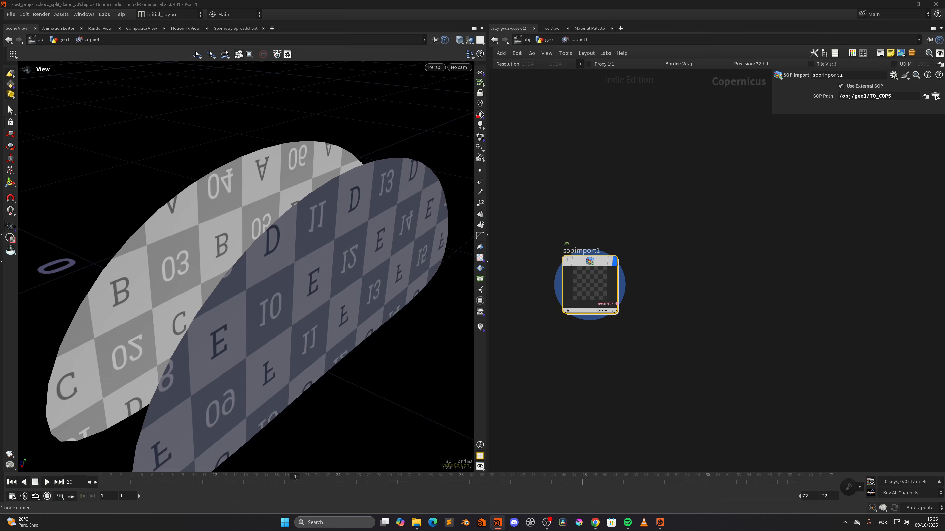
Step: Add a Rasterize Setup node, connect the SOP Import's geometry output to its source, align the nodes, and display it
middle_drag(704, 292, 663, 293)
click(653, 270)
key(Tab)
text(RAS)
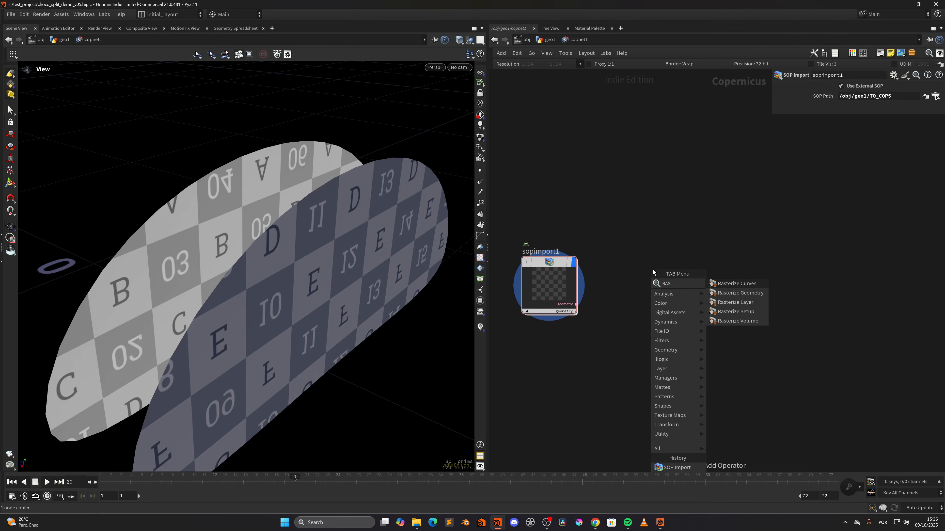
key(Down)
key(Down)
key(Down)
key(Return)
click(653, 269)
drag(576, 305, 614, 313)
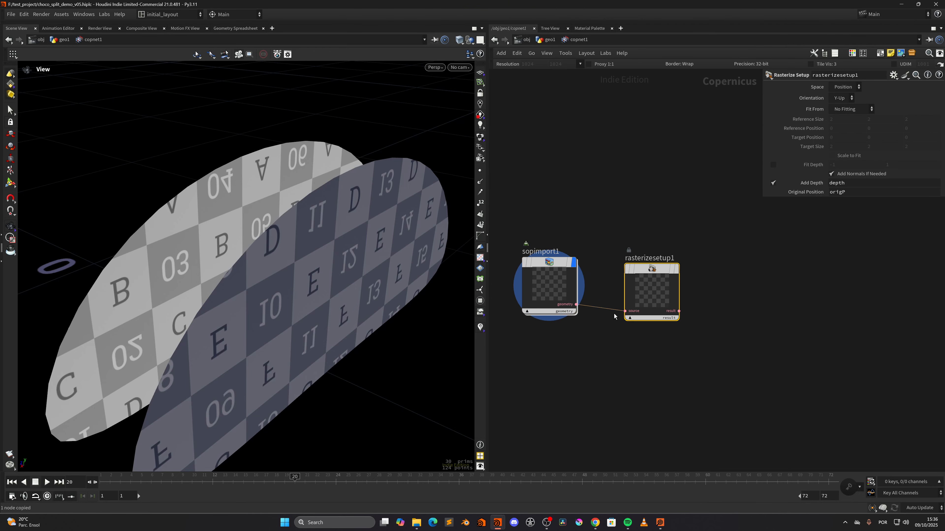
click(684, 252)
key(l)
Step: Set the Rasterize Setup's space to UVs and its UV attribute to uv2
click(853, 88)
click(851, 108)
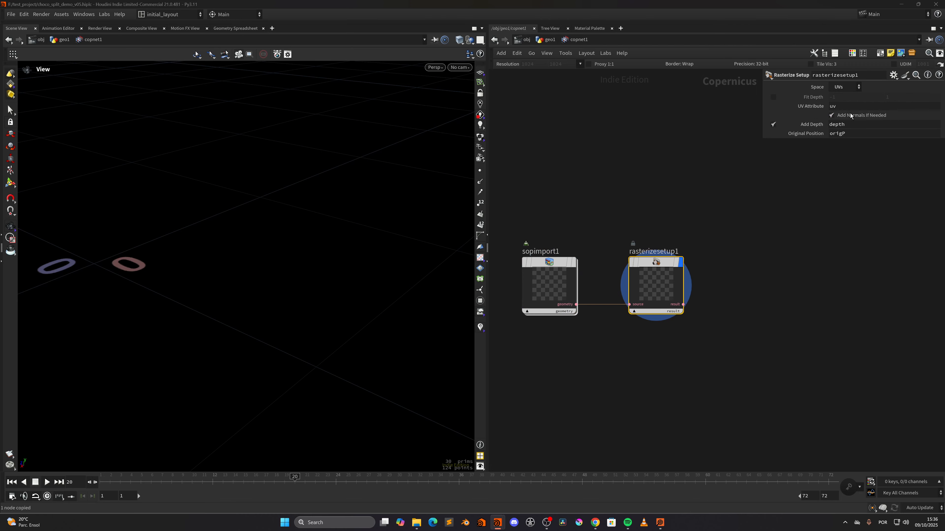
click(856, 109)
text(2)
key(Return)
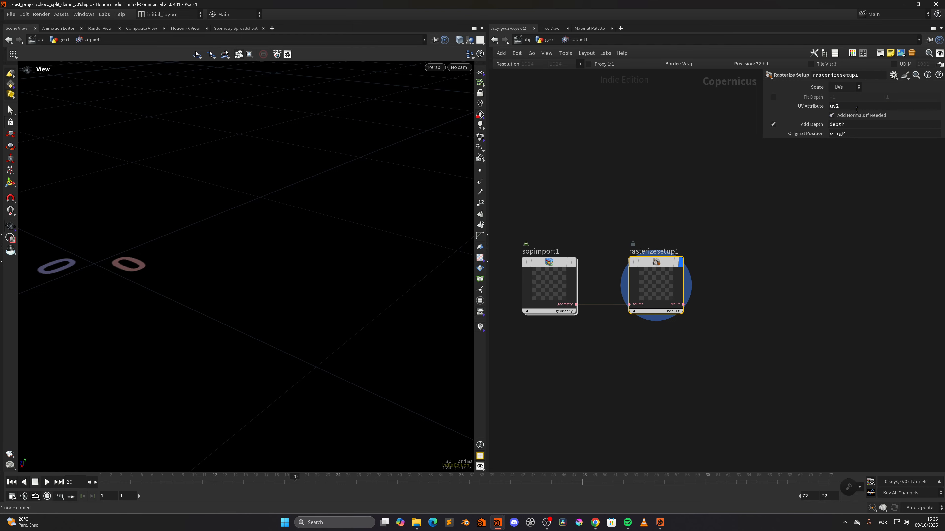
Step: Examine the Rasterize Setup's UV-space geometry in the viewport from several angles
middle_drag(211, 288, 268, 279)
scroll(314, 271, down, 6)
scroll(269, 278, down, 6)
middle_drag(219, 321, 300, 313)
drag(299, 312, 259, 333)
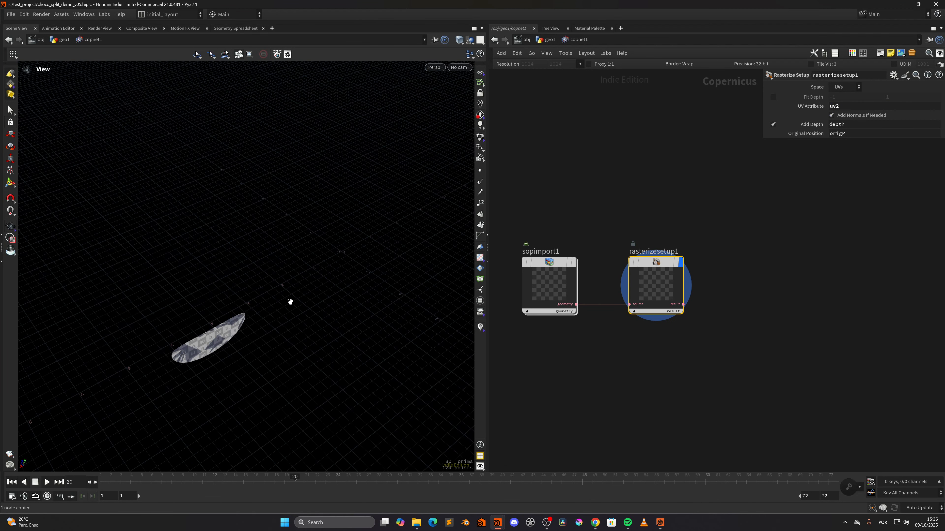
key(space+h)
drag(285, 302, 312, 304)
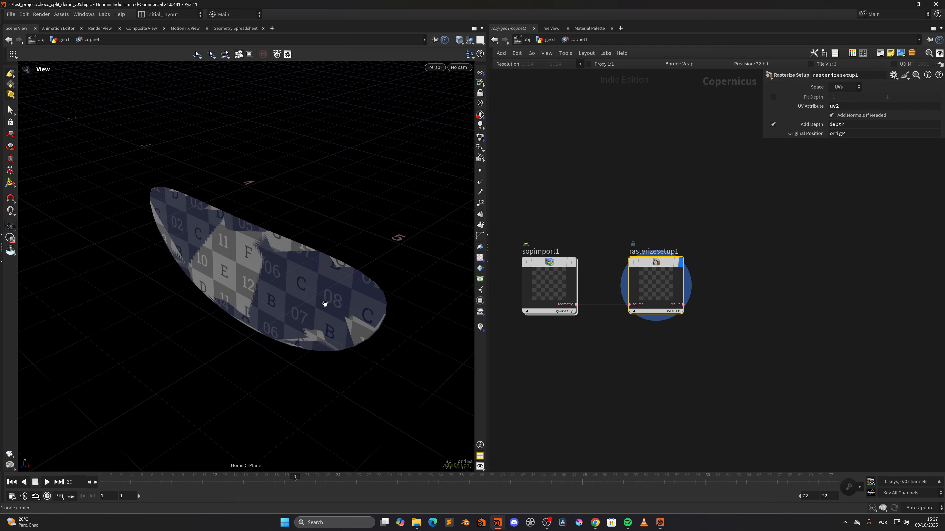
scroll(325, 304, down, 6)
middle_drag(324, 304, 221, 303)
drag(221, 304, 301, 288)
Step: Place a Layer node below the SOP Import node
middle_drag(569, 380, 585, 348)
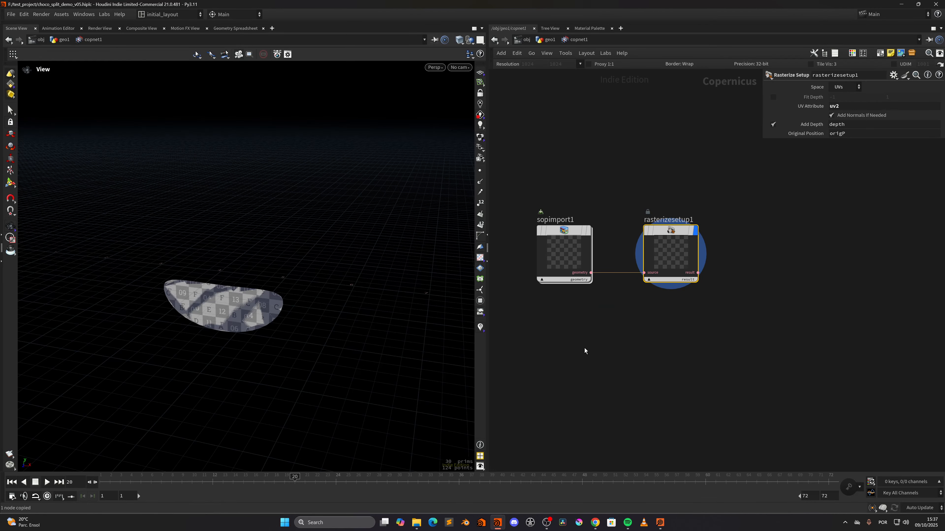
click(584, 349)
key(Tab)
text(layer)
key(Return)
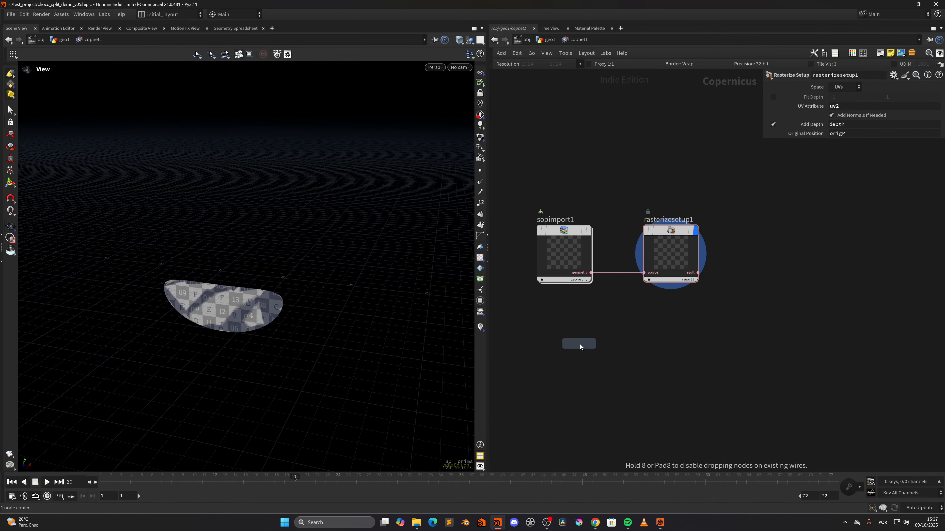
click(580, 347)
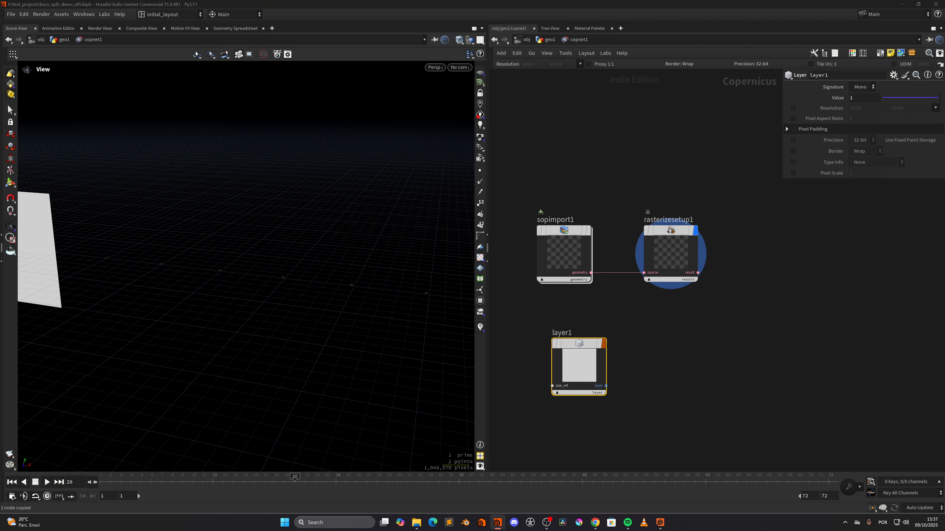
Step: Add a Match UDIM node and connect the Layer node's output to its source
middle_drag(613, 273, 568, 260)
key(Tab)
text(MATCHUD)
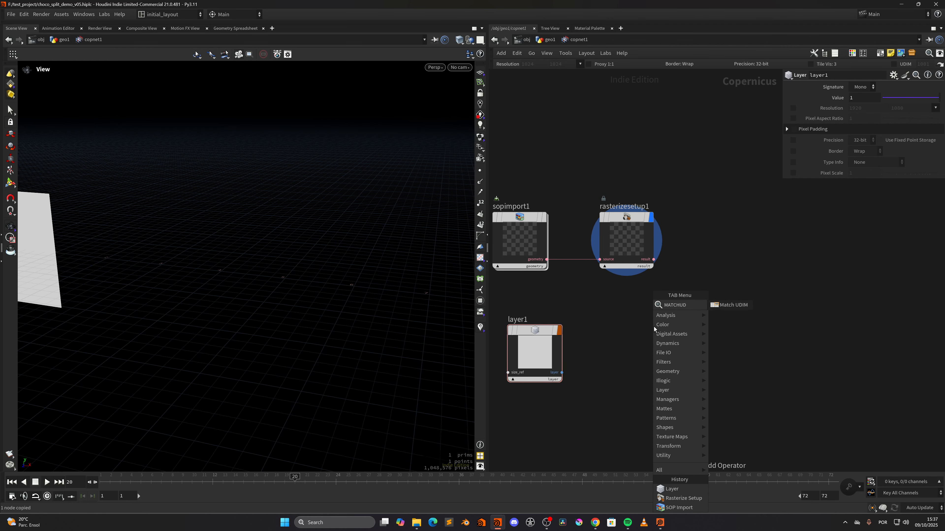
key(Return)
click(654, 327)
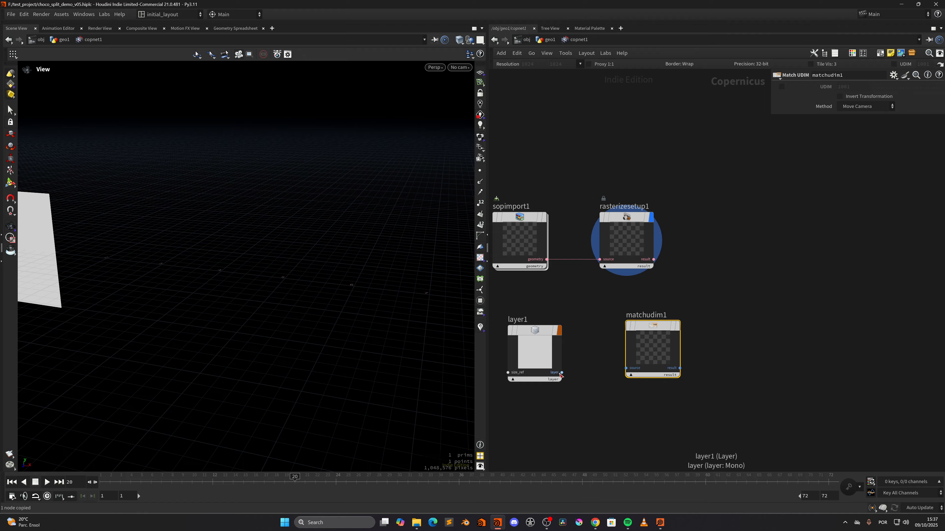
click(562, 373)
click(626, 368)
Step: Display the Match UDIM node, enable its UDIM override, and set the UDIM to 1003
click(677, 326)
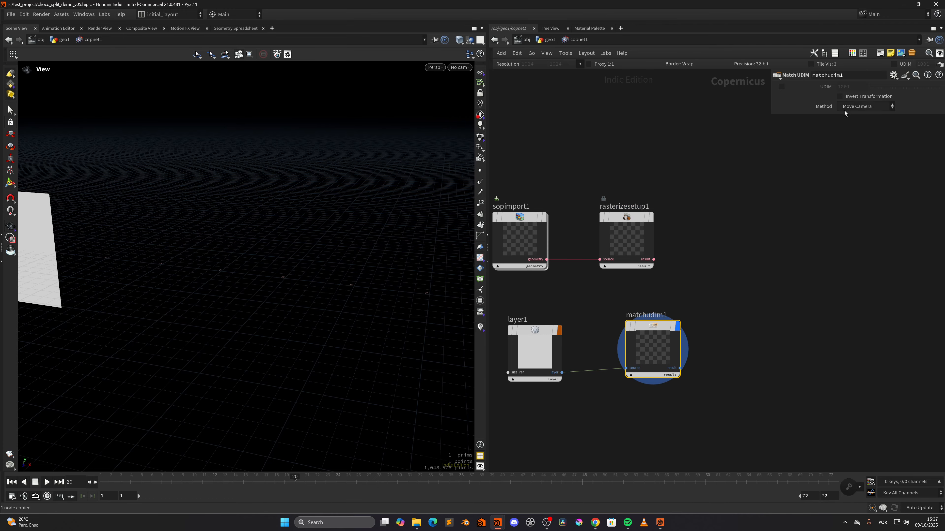
click(780, 86)
click(848, 87)
Step: Place a Rasterize Geometry node after the Rasterize Setup node
middle_drag(750, 230, 684, 251)
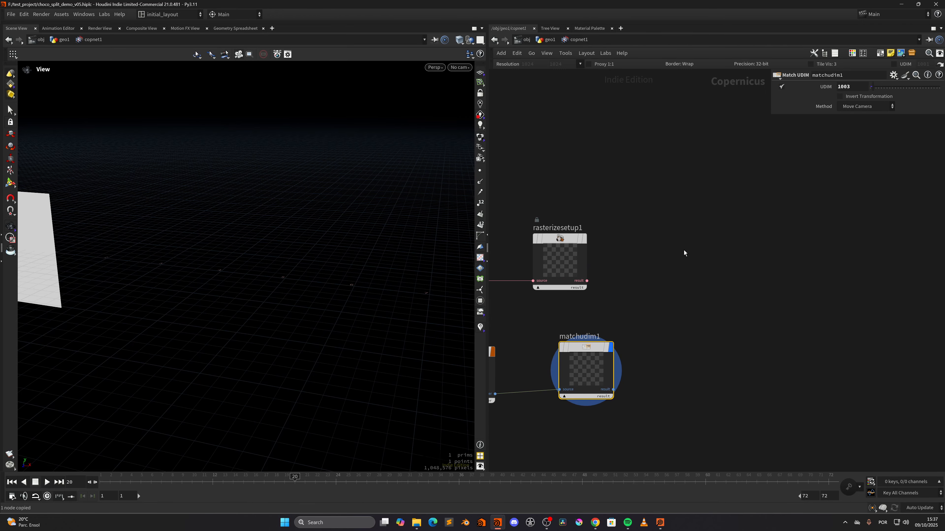
key(Tab)
text(RAS)
key(Down)
key(Down)
key(Down)
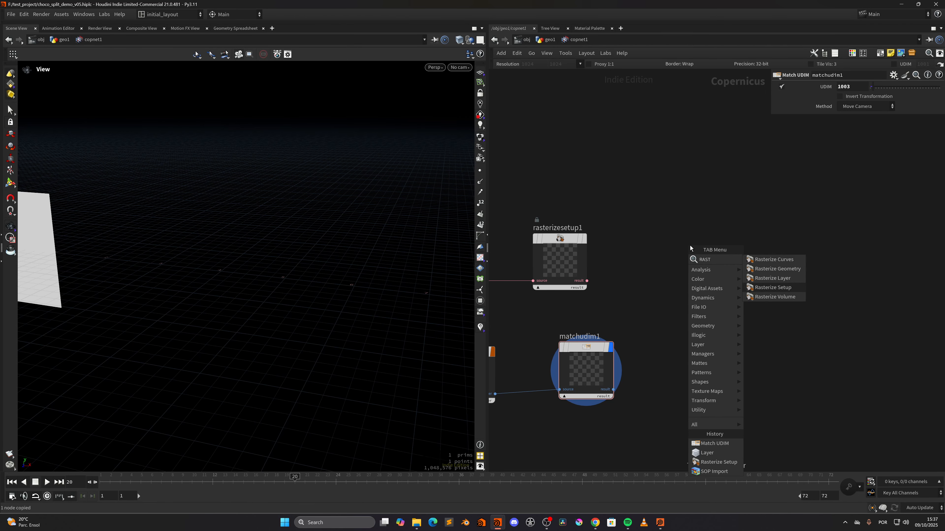
key(Up)
key(Up)
key(Return)
click(690, 245)
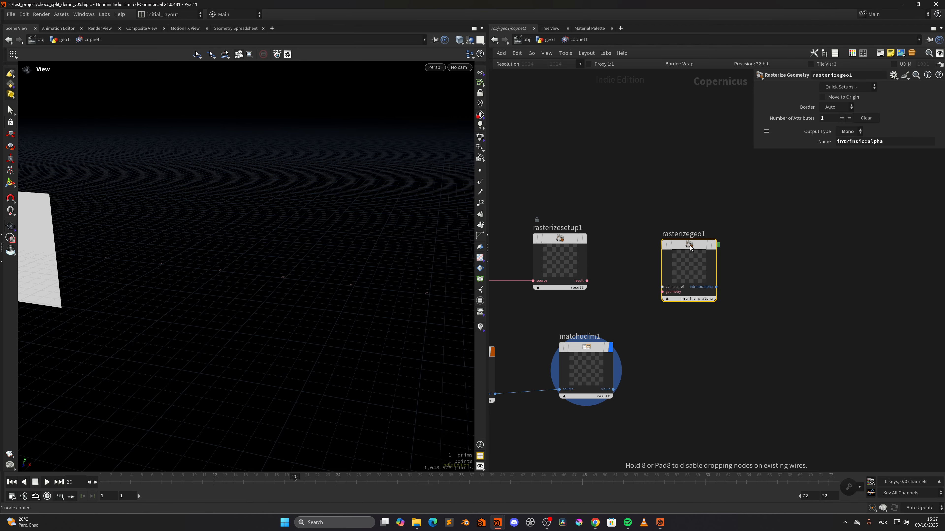
Step: Connect Rasterize Setup to Rasterize Geometry's geometry input and Match UDIM to its camera_ref input, and display the rasterized result
drag(587, 281, 651, 298)
drag(613, 390, 672, 286)
click(719, 227)
right_drag(354, 308, 301, 333)
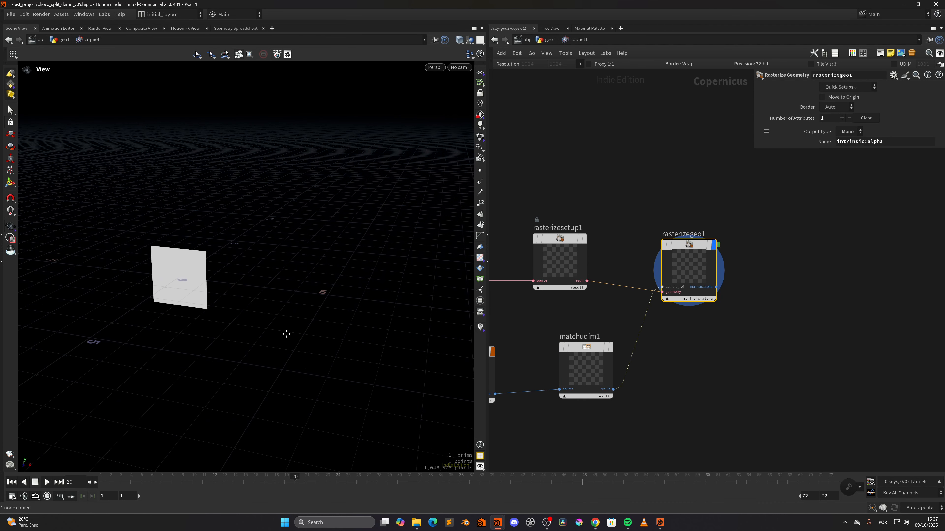
middle_drag(302, 333, 317, 333)
Step: Go back up to geo1 and examine the TO_COPS geometry's uv2 layout in the UV view
click(546, 42)
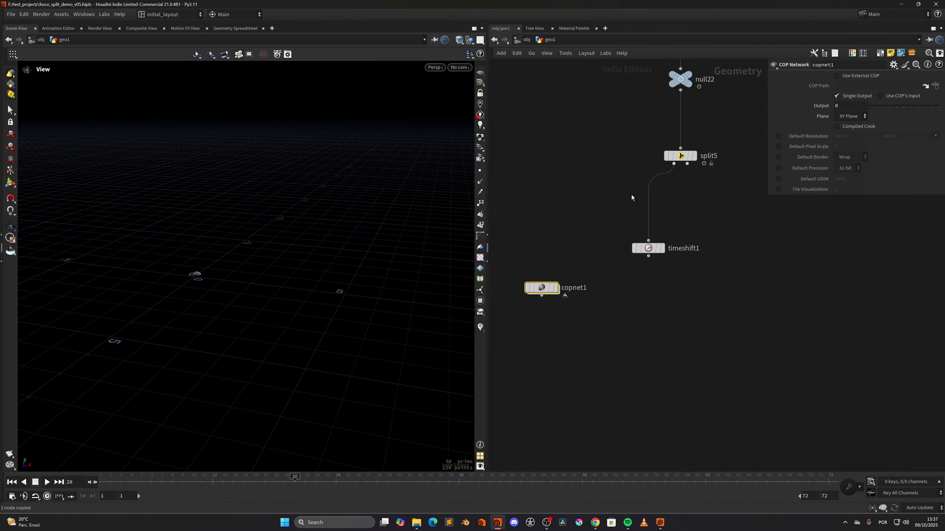
middle_drag(630, 195, 561, 437)
middle_drag(671, 220, 587, 246)
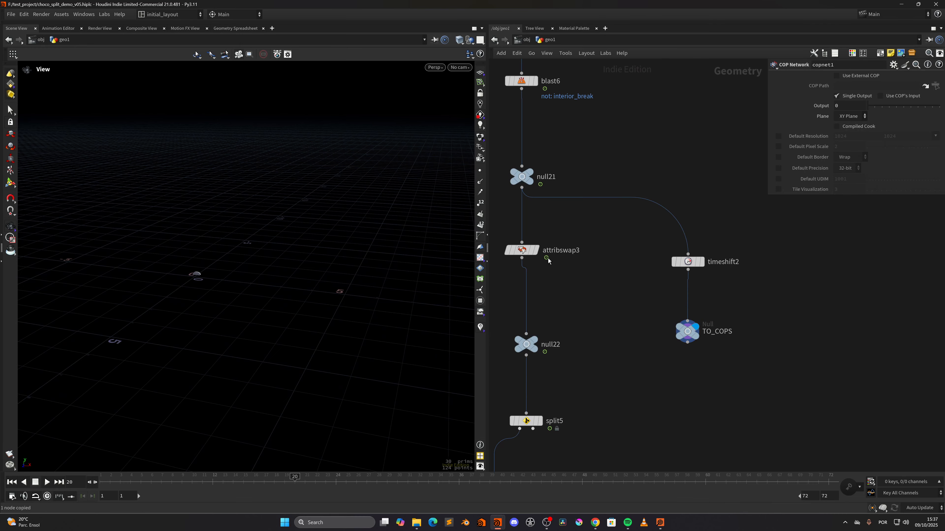
key(space+5)
right_drag(381, 299, 273, 328)
scroll(272, 328, down, 3)
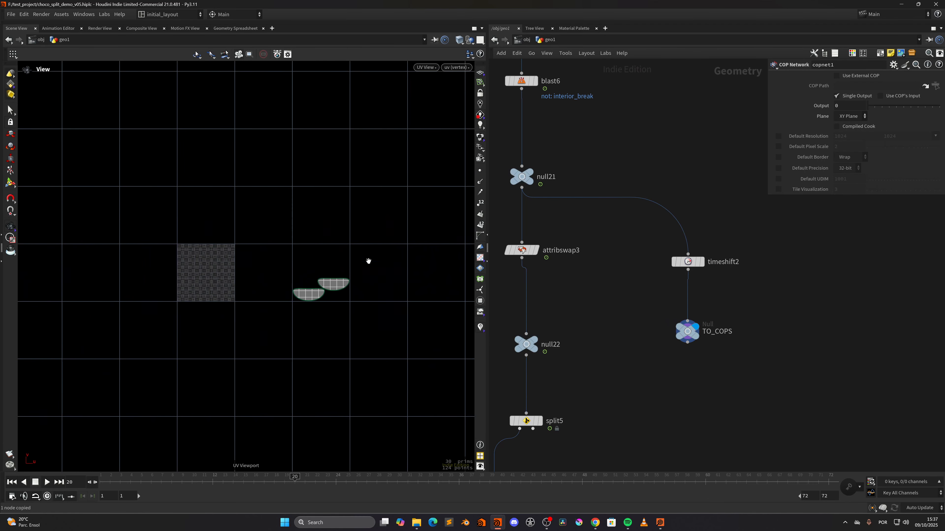
click(456, 67)
click(460, 104)
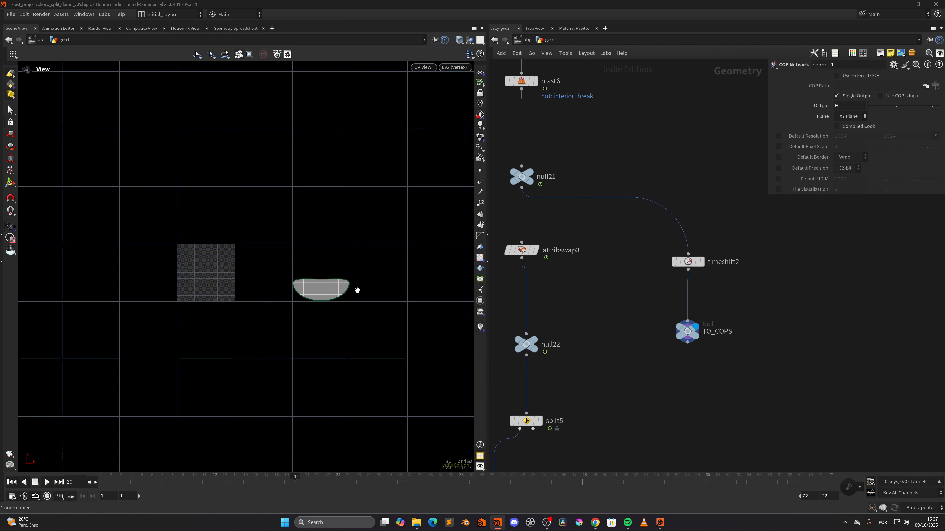
Step: Return to the perspective view inside copnet1, check the layer's wireframe, and show the Match UDIM node's settings
key(space+1)
middle_drag(600, 387, 696, 143)
middle_drag(585, 334, 647, 313)
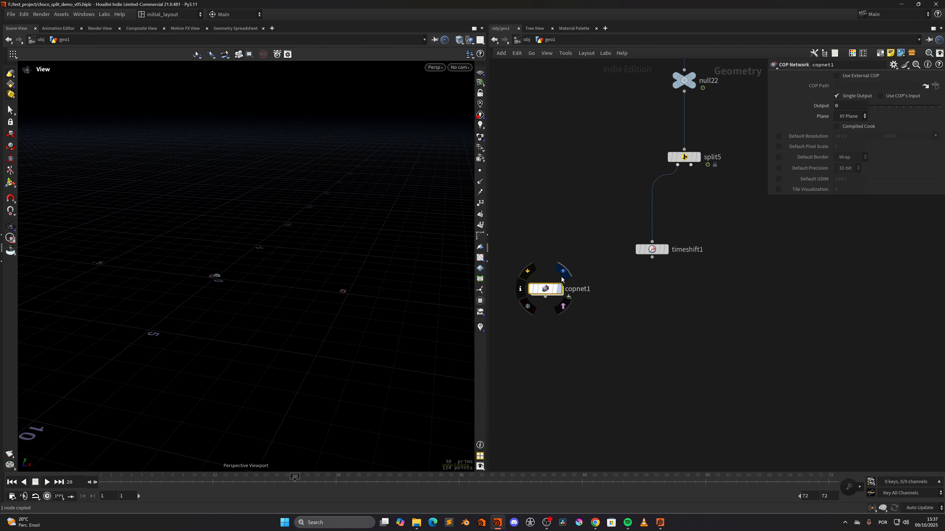
double_click(545, 288)
key(shift+w)
key(shift+w)
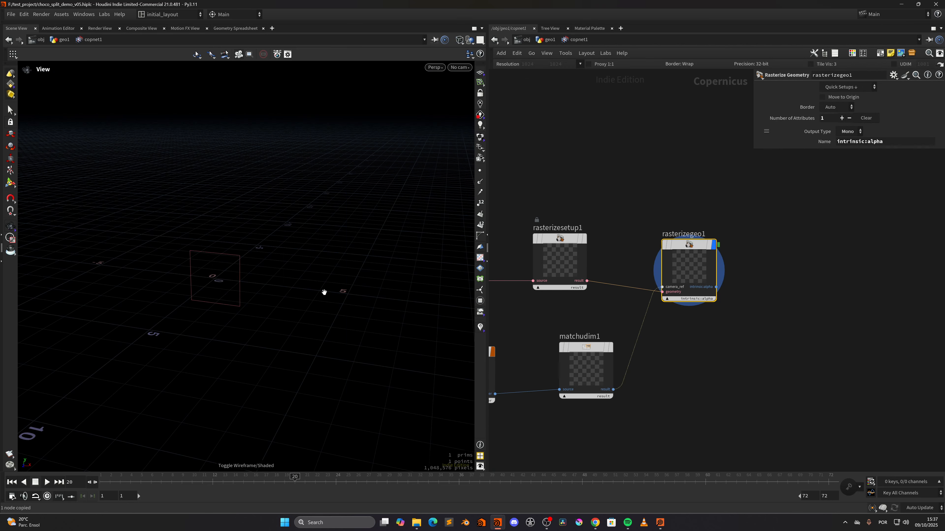
middle_drag(583, 328, 646, 305)
click(650, 343)
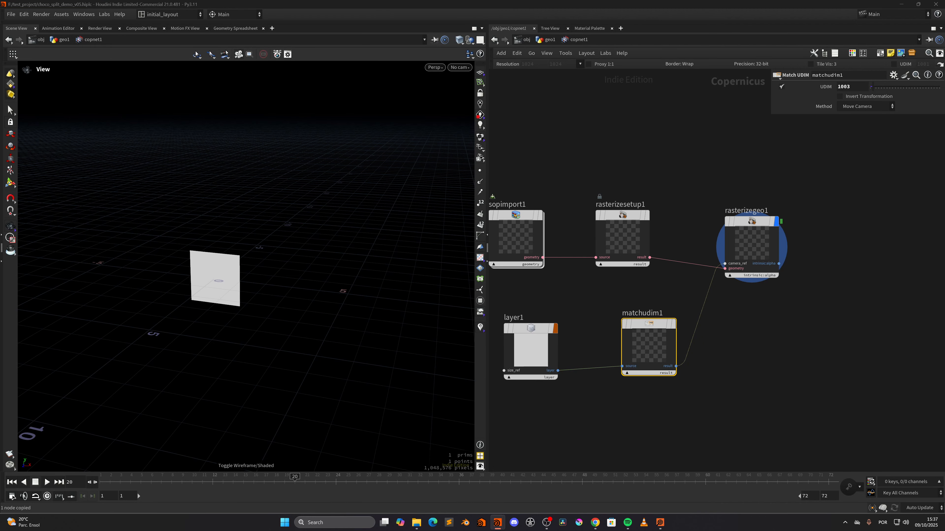
Step: Display the Rasterize Setup and SOP Import nodes in turn to check the viewport output
scroll(727, 324, up, 3)
mouse_move(620, 148)
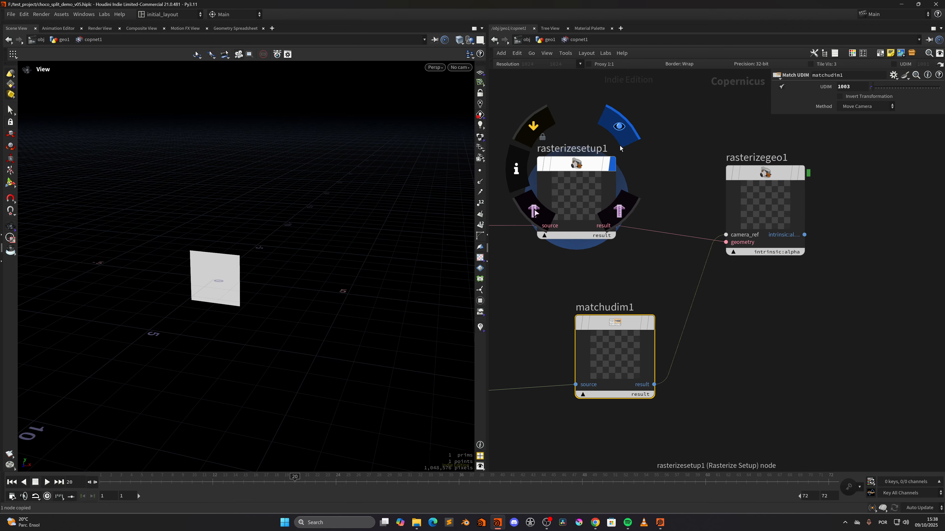
key(g)
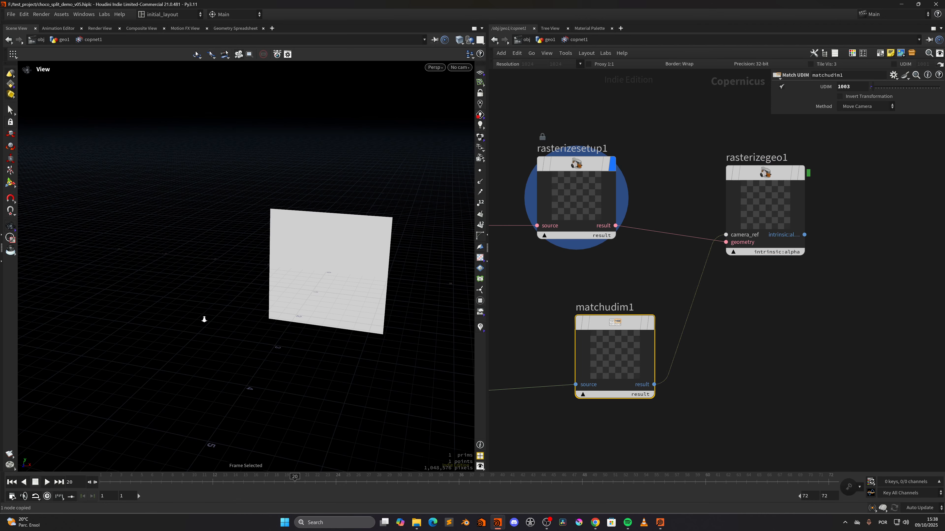
drag(203, 320, 260, 317)
middle_drag(558, 298, 709, 309)
click(606, 175)
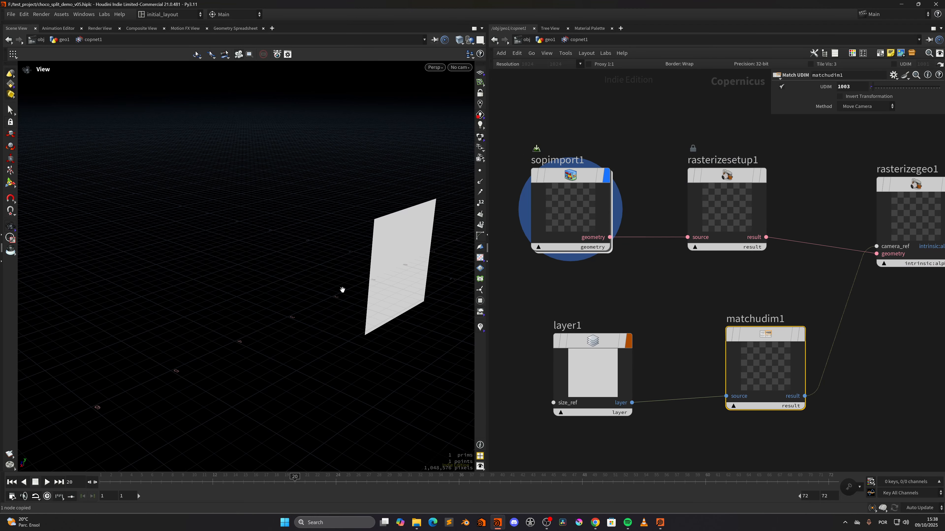
Step: Reset the scene viewport, and display the network's nodes in sequence, ending on Rasterize Geometry
click(105, 16)
click(114, 39)
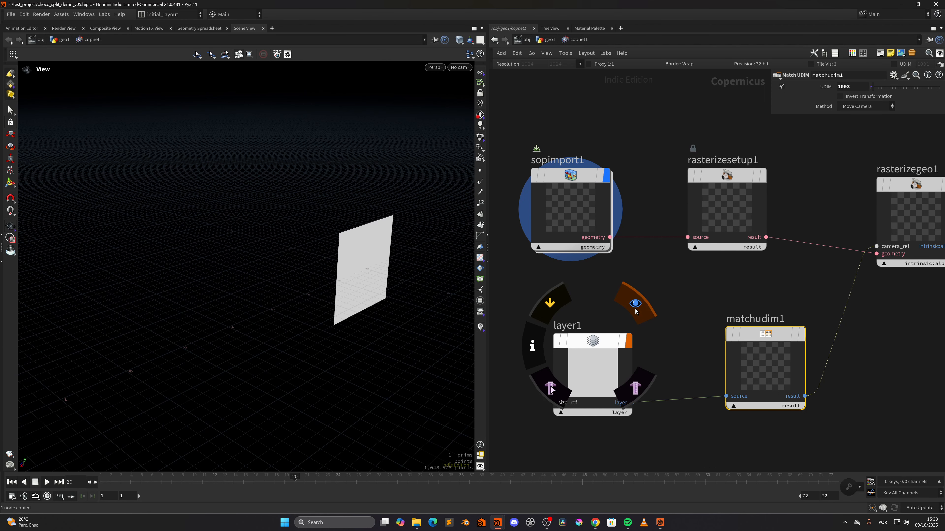
click(635, 312)
click(613, 142)
middle_drag(756, 162, 571, 219)
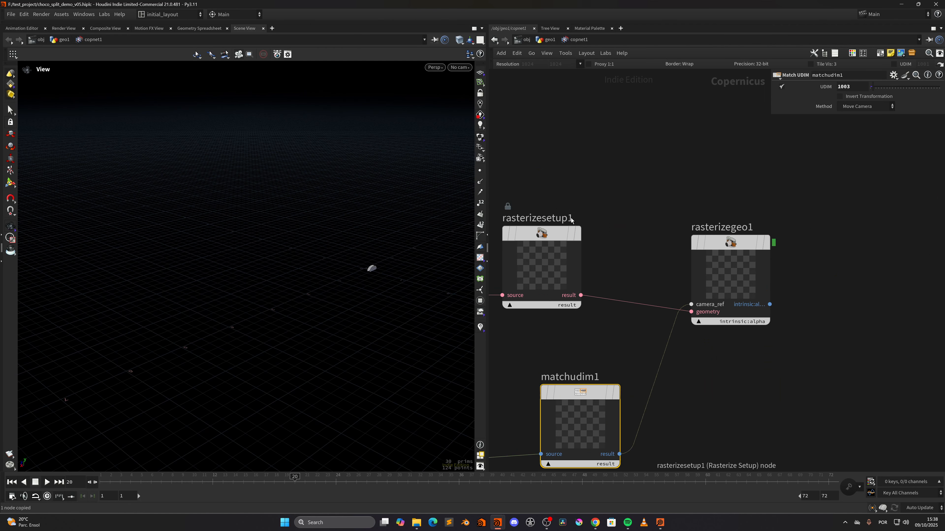
click(588, 201)
click(777, 210)
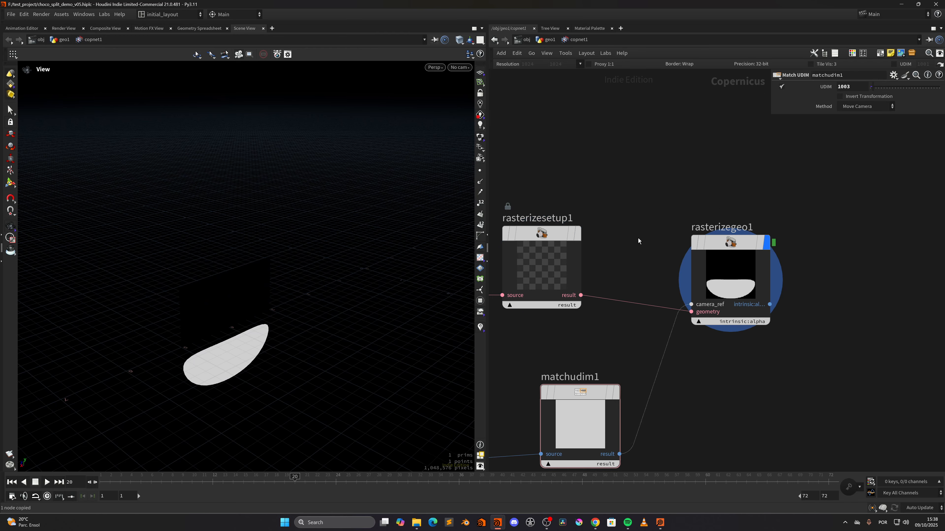
Step: Examine the rasterized break-face shape in the viewport and save the scene
scroll(302, 342, up, 5)
key(ctrl+s)
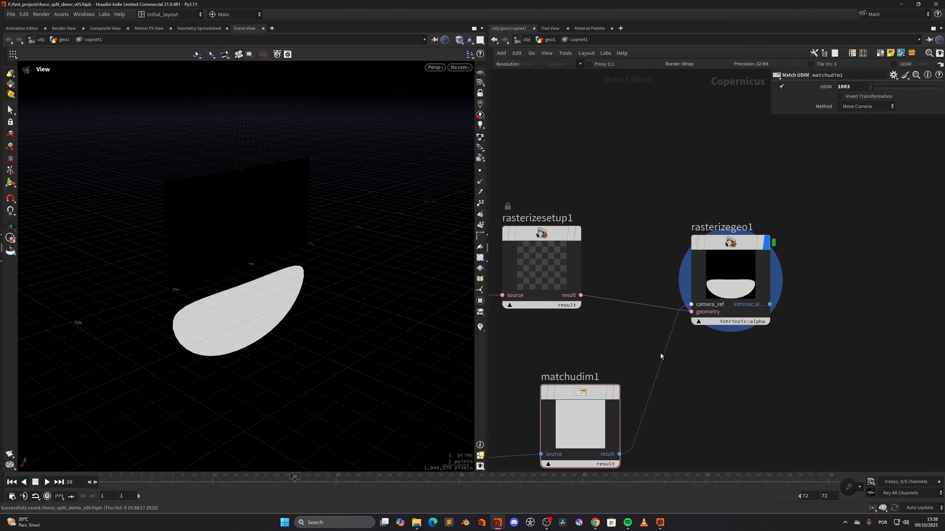
alt+drag(325, 300, 312, 264)
key(ctrl+s)
Step: Add a Dilate Erode node fed by Rasterize Geometry's output into its source input, and display it
middle_drag(801, 342, 628, 333)
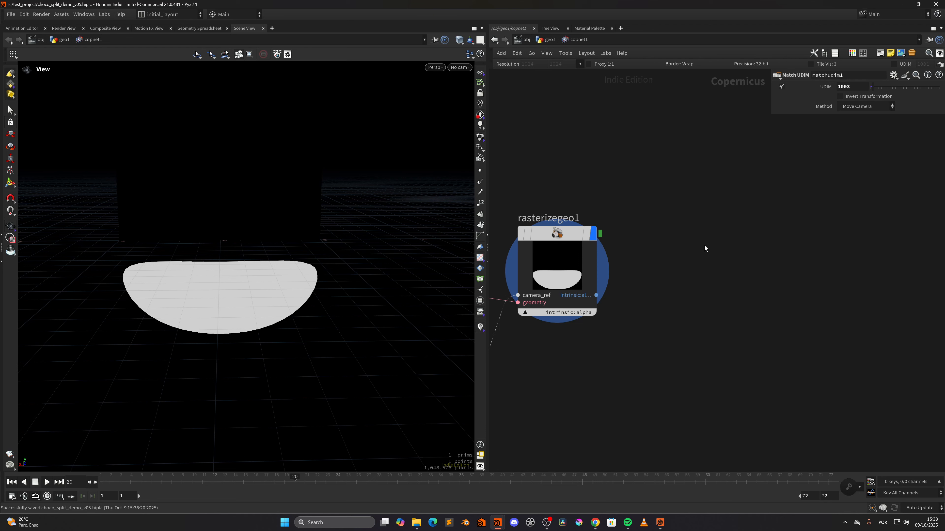
key(Tab)
click(792, 259)
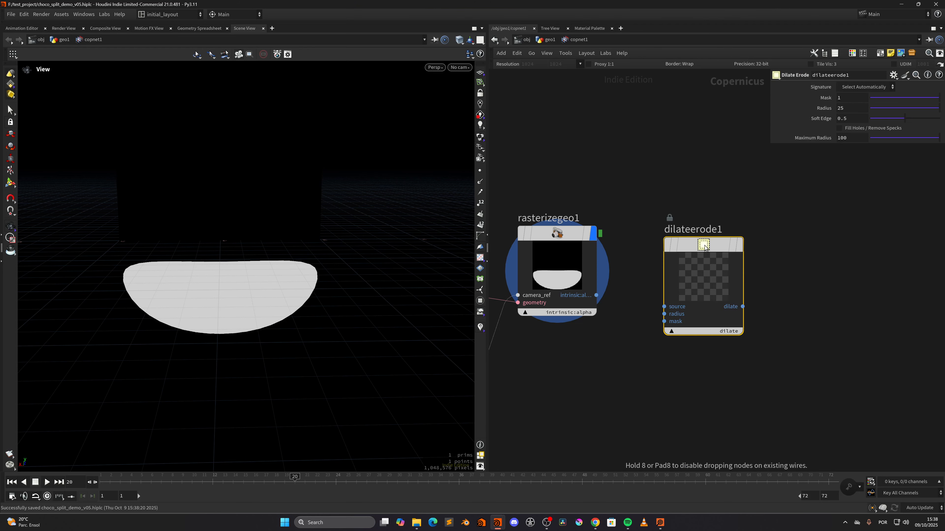
click(705, 248)
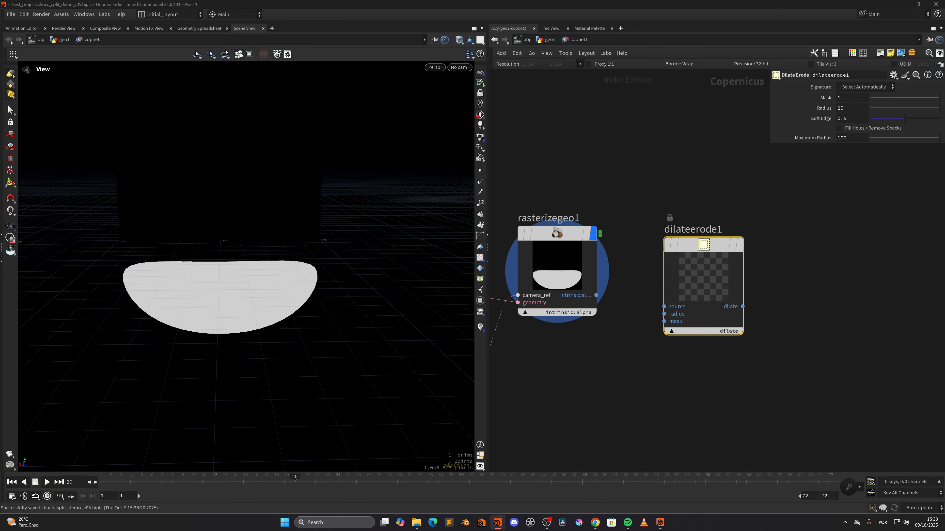
drag(596, 295, 664, 307)
mouse_move(702, 246)
click(744, 208)
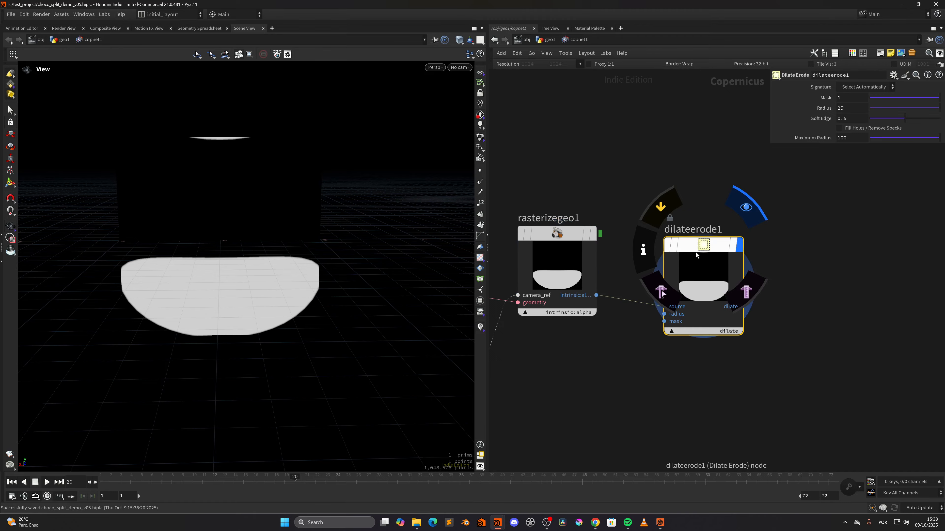
Step: Align the Dilate Erode node beside Rasterize Geometry and set its radius to -5
drag(699, 251, 710, 236)
drag(849, 109, 729, 127)
text(-5)
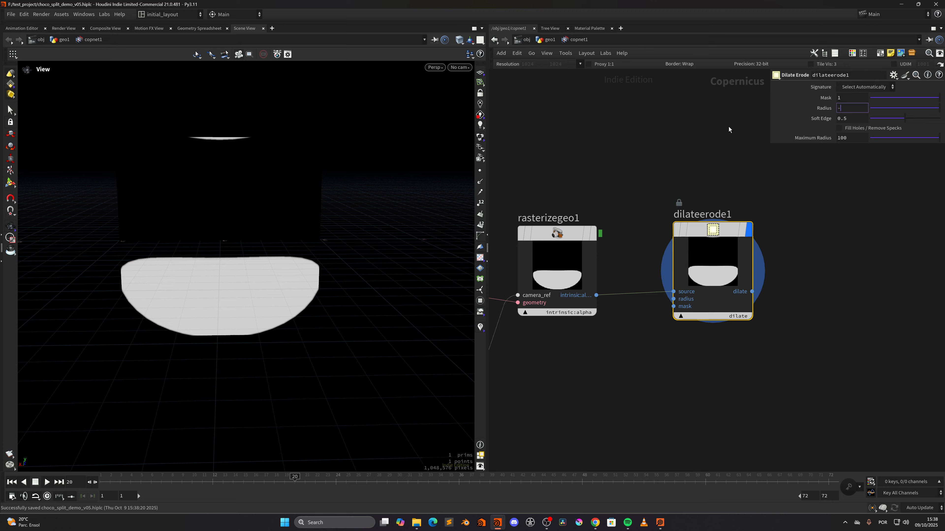
key(Return)
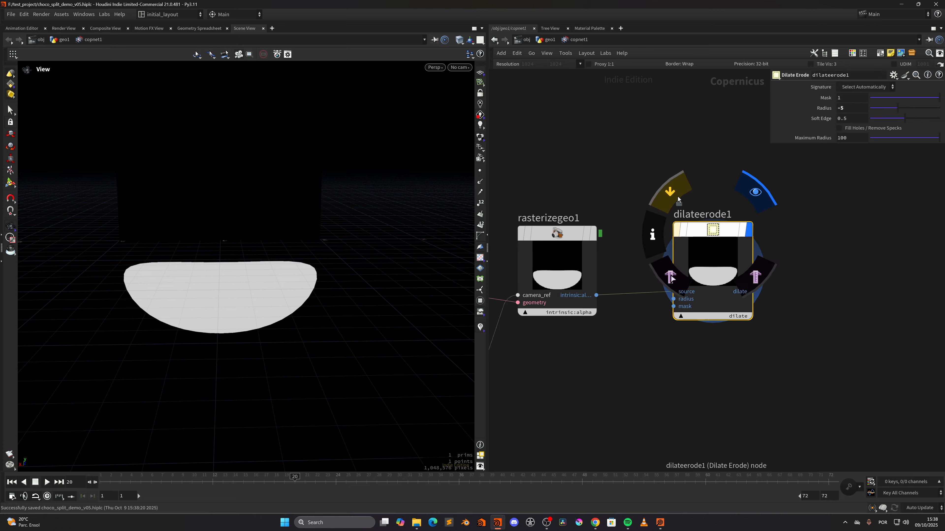
Step: Add a Null node wired from Dilate Erode's output and name it OUT_MASK
middle_drag(726, 373, 579, 389)
click(605, 307)
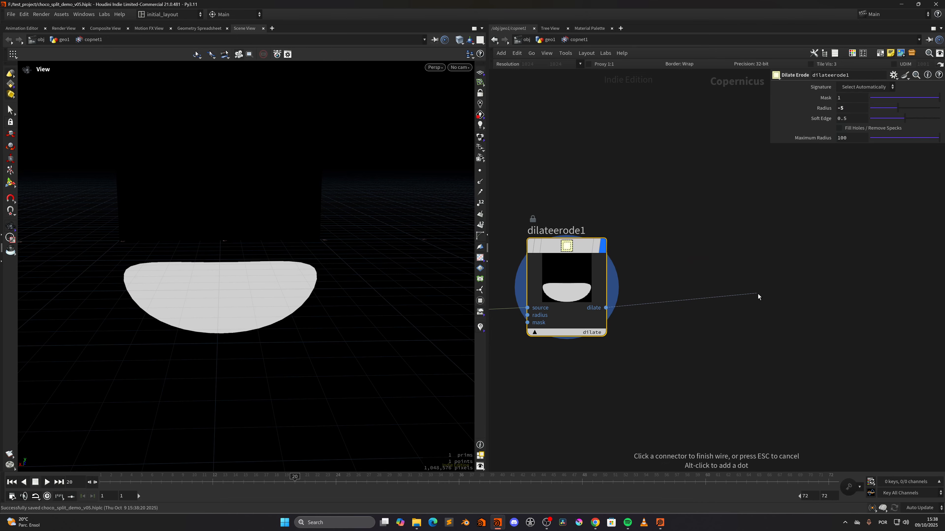
key(Tab)
text(NU)
key(Return)
click(733, 280)
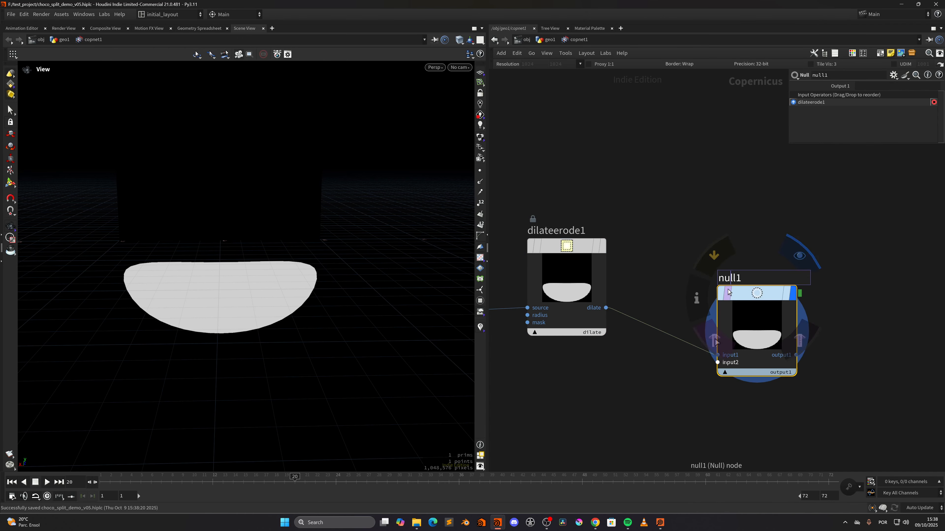
text(OUT)
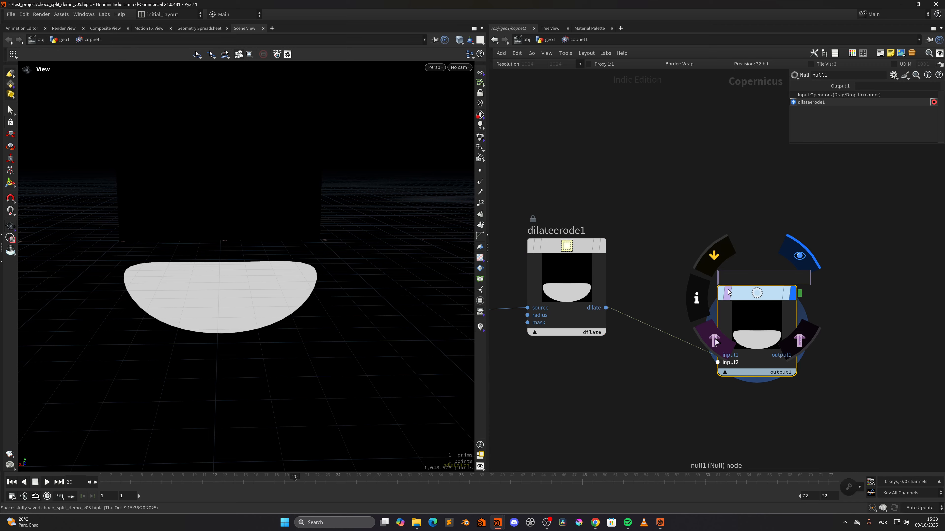
text(_MASK)
key(Return)
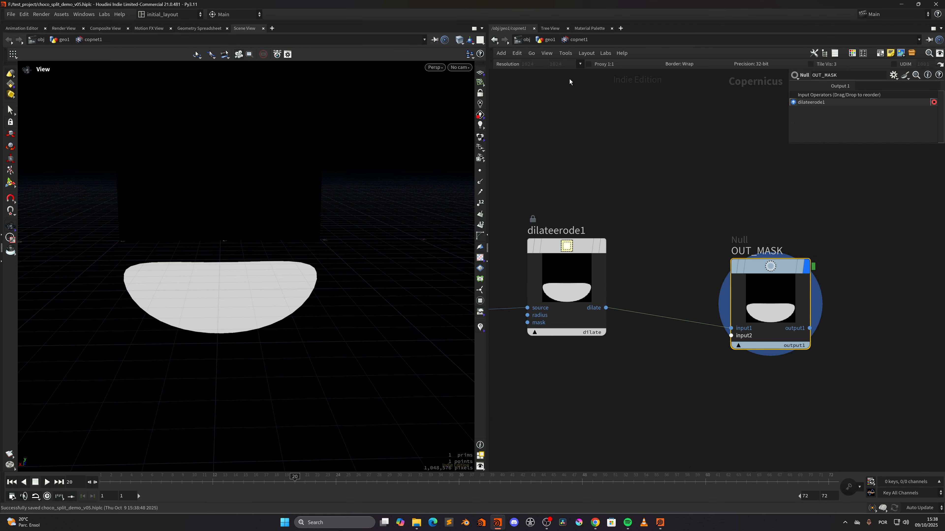
Step: Go up to geo1, place a Scatter node below the Time Shift node and set its Force Total Count to 2000
key(u)
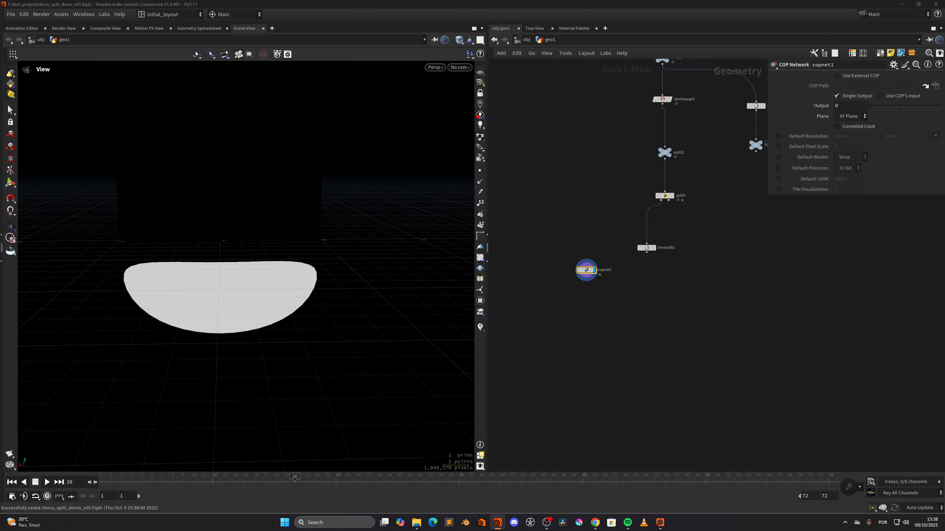
key(Tab)
text(scat)
key(Return)
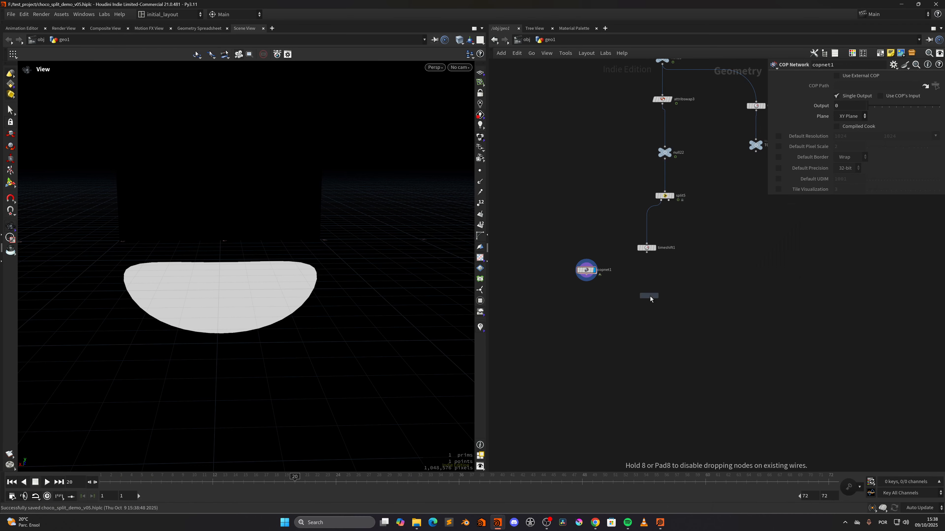
click(650, 296)
scroll(740, 279, up, 2)
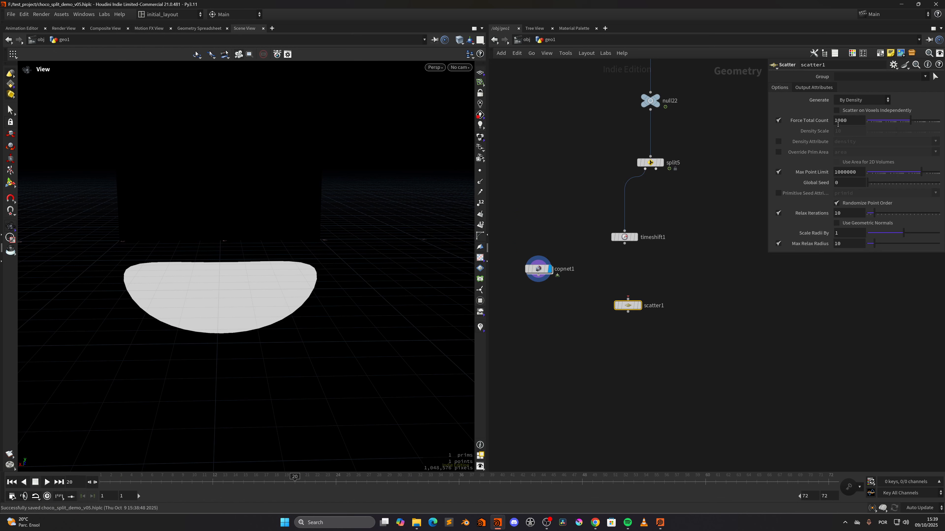
double_click(838, 121)
text(2000)
key(Return)
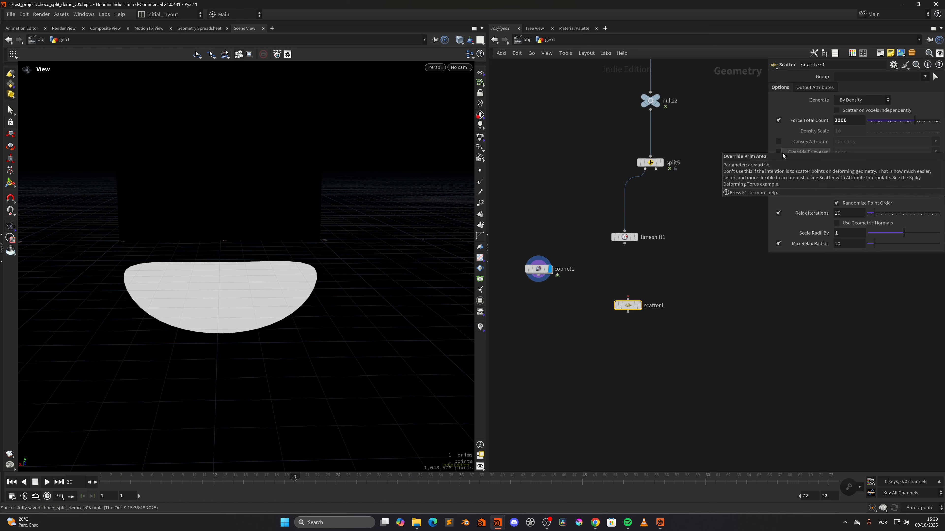
Step: Set Scatter to generate In Texture Space with a Density Scale of 2000, and enable its Density Texture
click(859, 100)
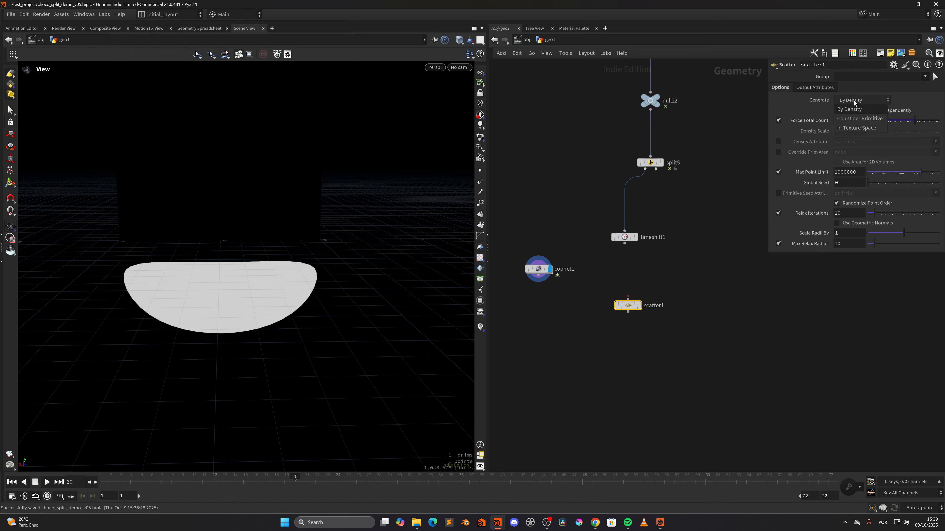
click(861, 126)
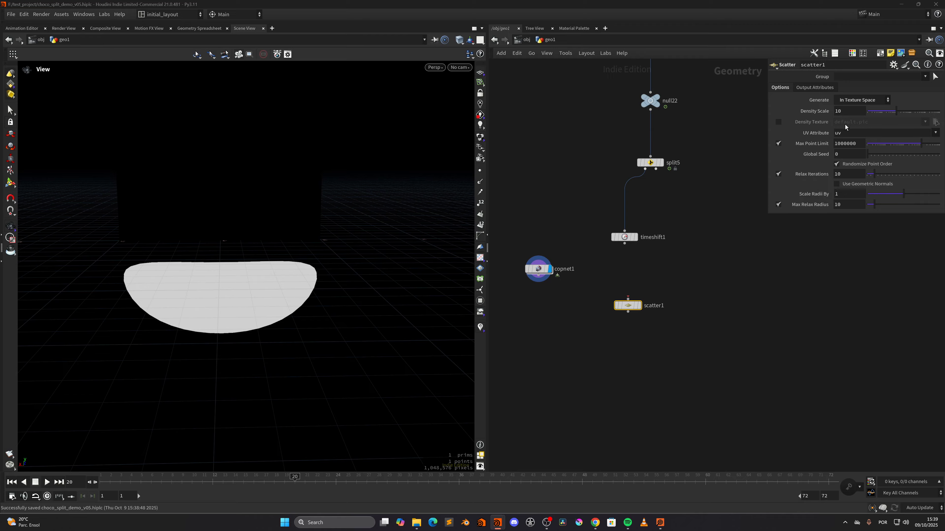
double_click(850, 112)
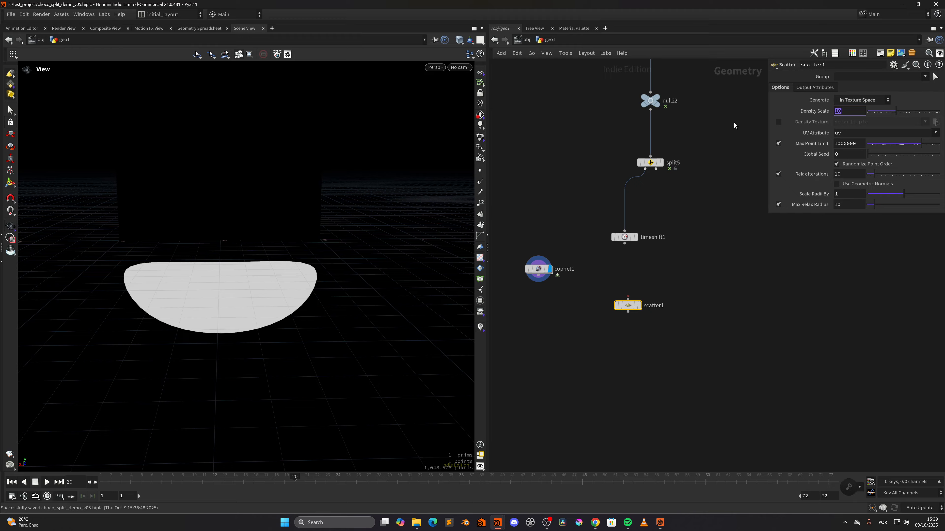
text(2000)
key(Return)
click(779, 122)
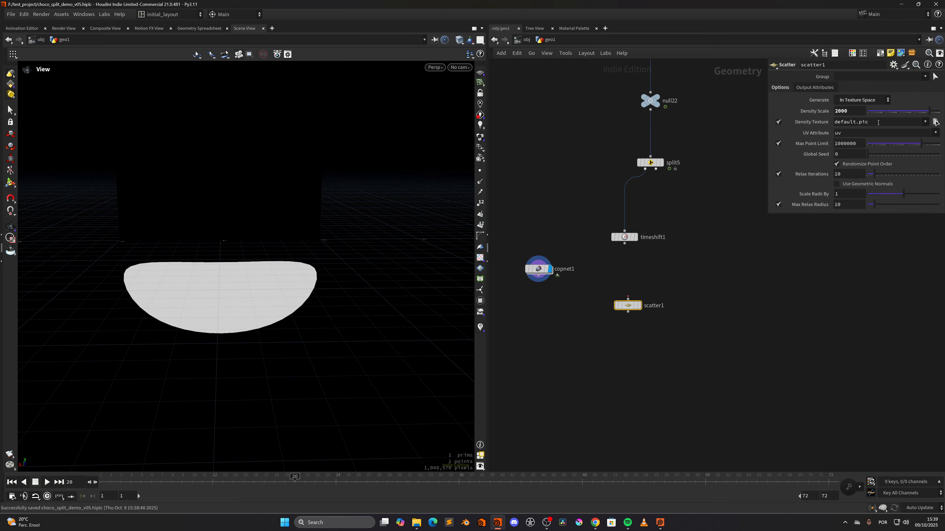
drag(878, 122, 709, 140)
text(0)
text(p://obj/geo1/TO_COPS)
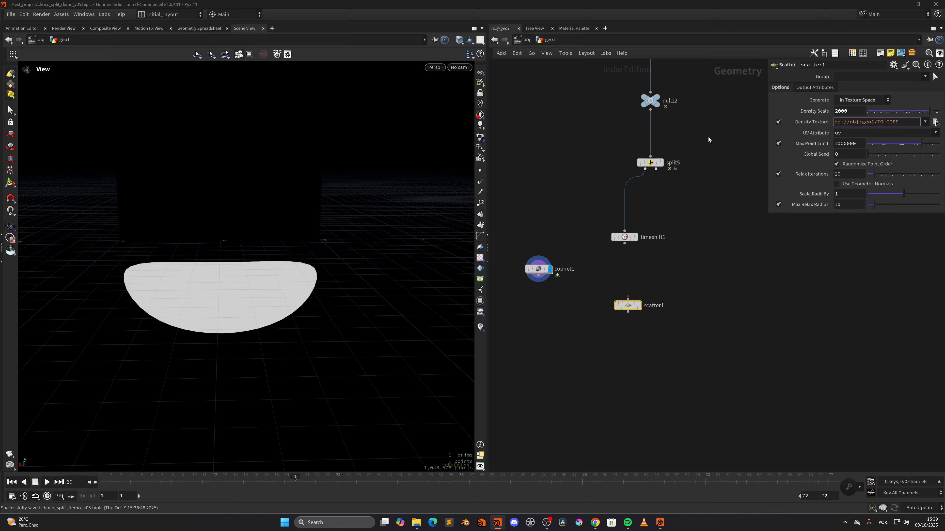
key(BackSpace)
key(BackSpace)
key(BackSpace)
key(BackSpace)
key(BackSpace)
key(BackSpace)
key(BackSpace)
key(BackSpace)
key(BackSpace)
key(BackSpace)
key(BackSpace)
key(Return)
Step: Copy the OUT_MASK node inside copnet1 and return to geo1
double_click(538, 269)
drag(670, 209, 846, 359)
key(ctrl+c)
click(543, 43)
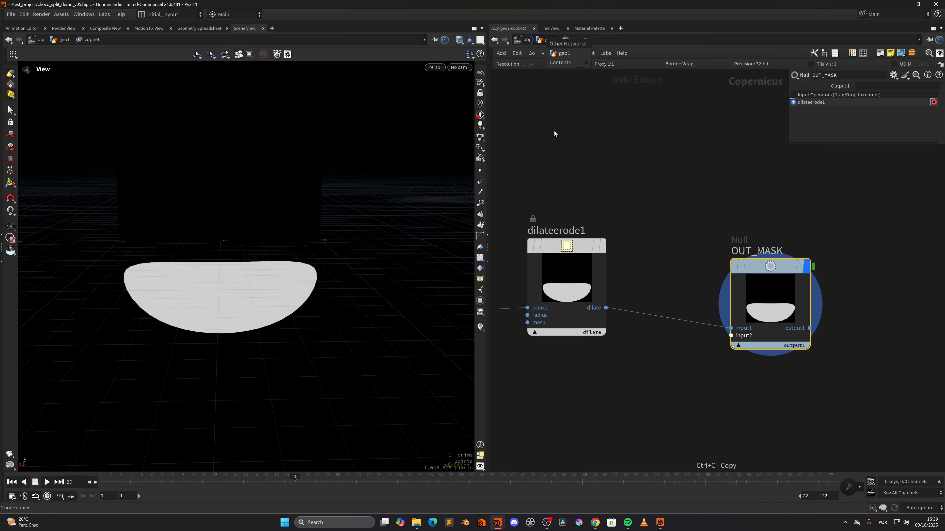
click(544, 42)
click(543, 42)
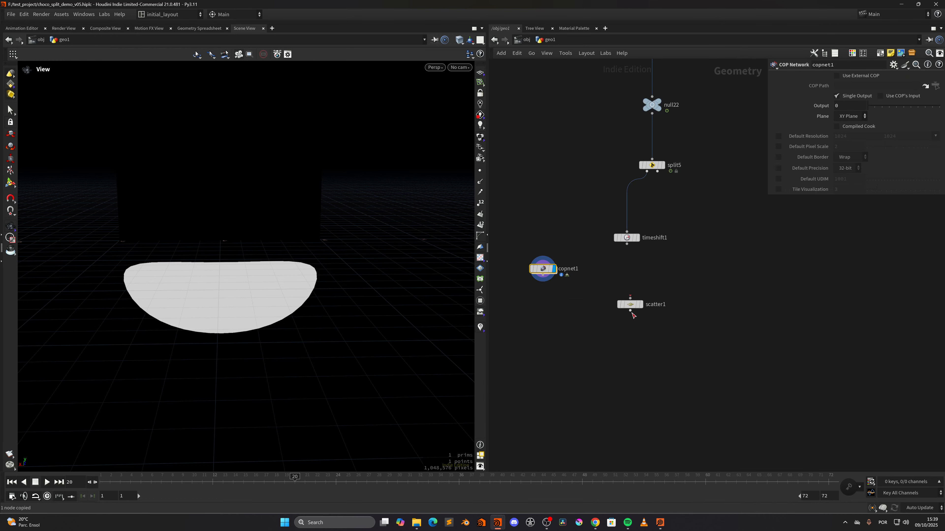
Step: Set Scatter's Density Texture to op:/obj/geo1/copnet1/OUT_MASK using the copied node path
click(630, 306)
click(846, 123)
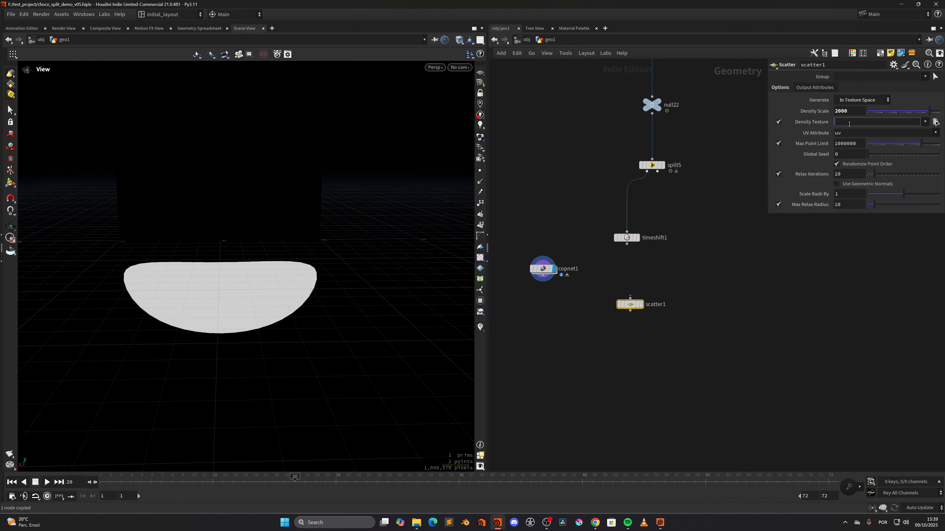
text(op:)
key(ctrl+v)
key(Return)
Step: Connect the Time Shift output to the Scatter input, with Scatter placed between copnet1 and Time Shift
scroll(655, 263, up, 3)
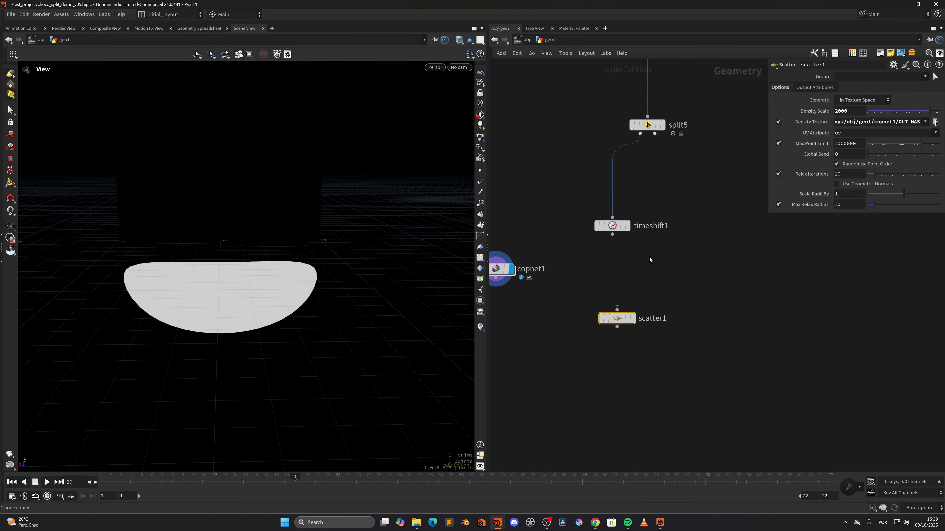
drag(612, 234, 552, 320)
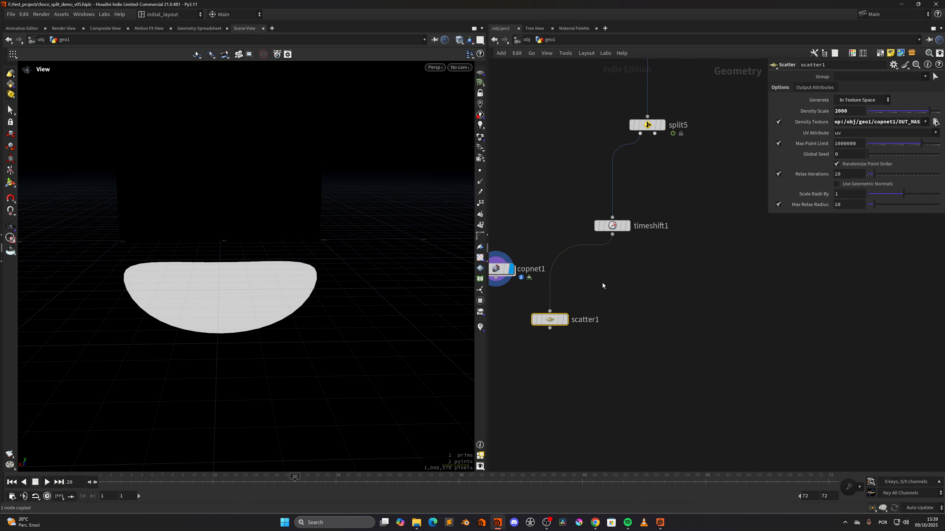
middle_drag(603, 286, 686, 259)
Step: Move copnet1 away from the wire and add a spare input to Scatter pointing to ../copnet1
drag(577, 243, 544, 257)
click(894, 65)
click(816, 145)
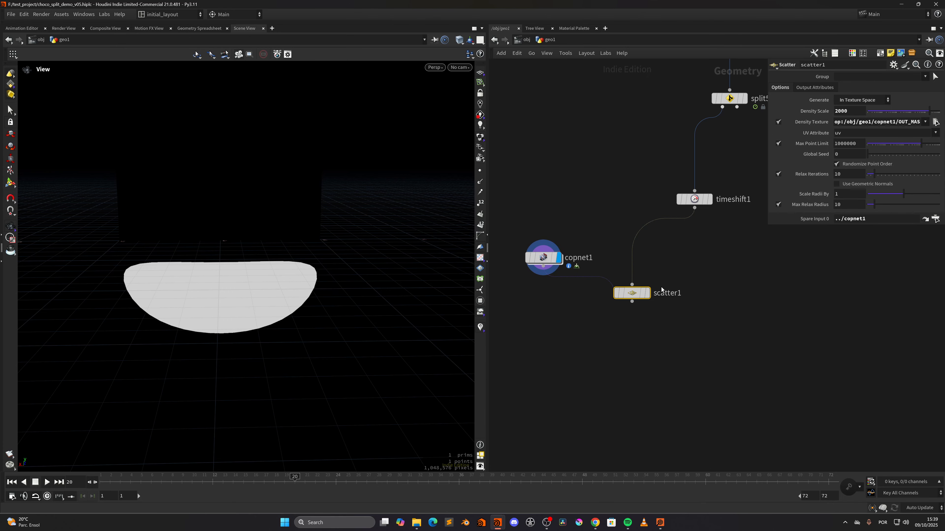
Step: Display the Scatter node, examine its node info and the framed points, and save the scene
click(648, 292)
middle_click(634, 295)
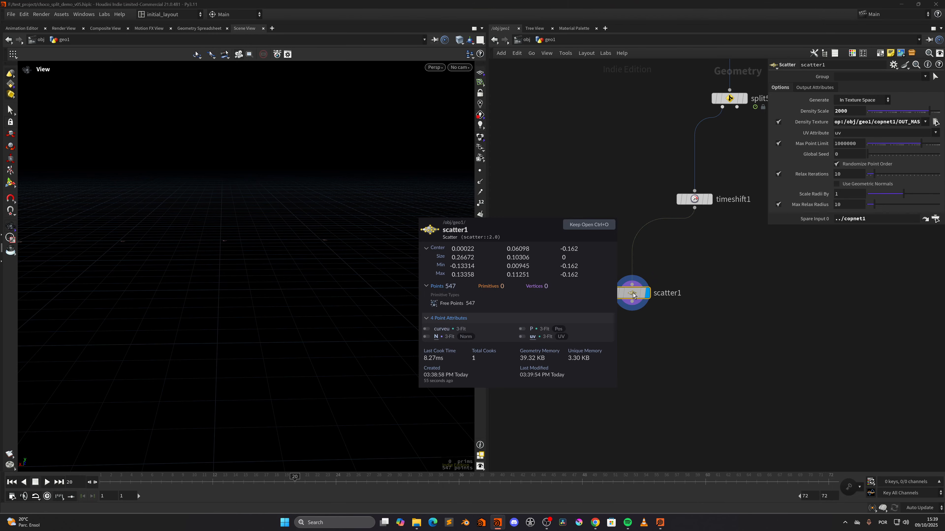
key(f)
right_drag(385, 317, 323, 312)
key(ctrl+s)
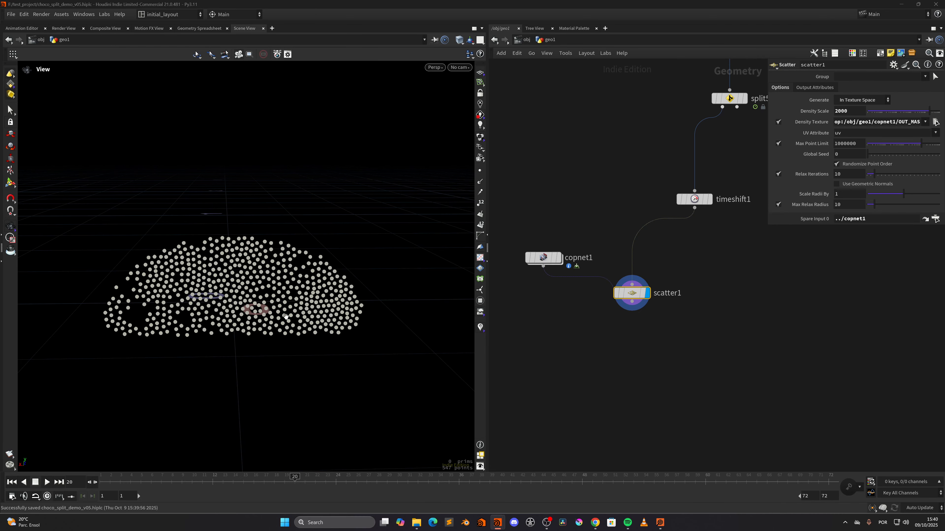
drag(286, 317, 317, 287)
drag(288, 241, 284, 262)
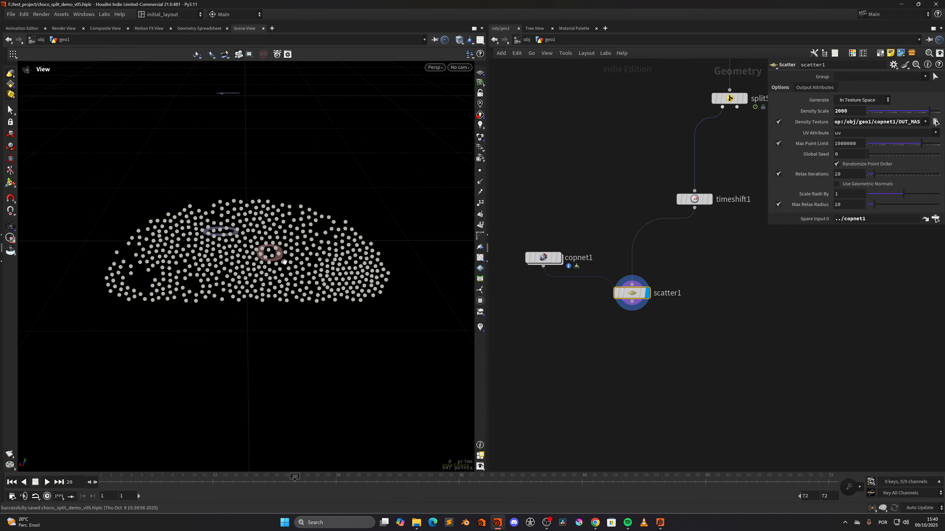
Step: Add a For-Loop with Feedback block below the Scatter node
right_drag(258, 270, 287, 261)
middle_drag(654, 349, 646, 314)
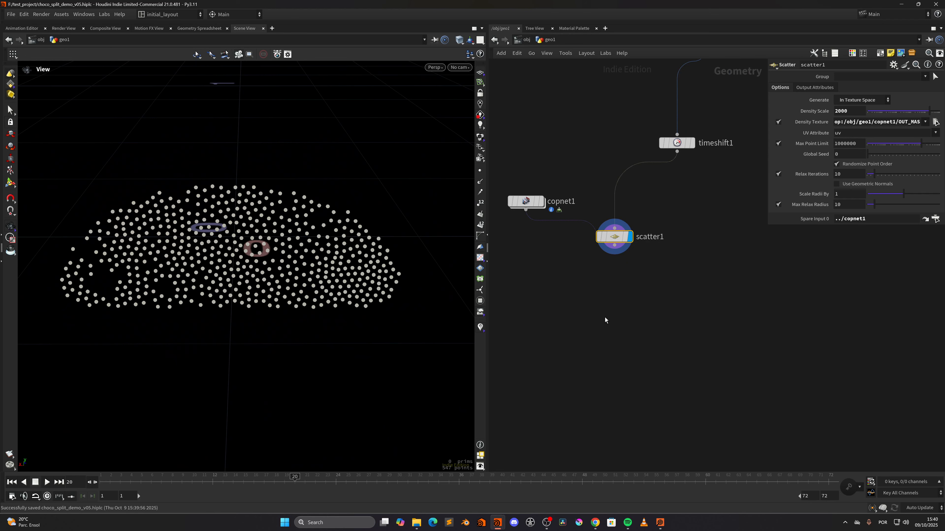
key(Tab)
text(for)
key(Down)
key(Down)
key(Down)
key(Down)
key(Down)
key(Down)
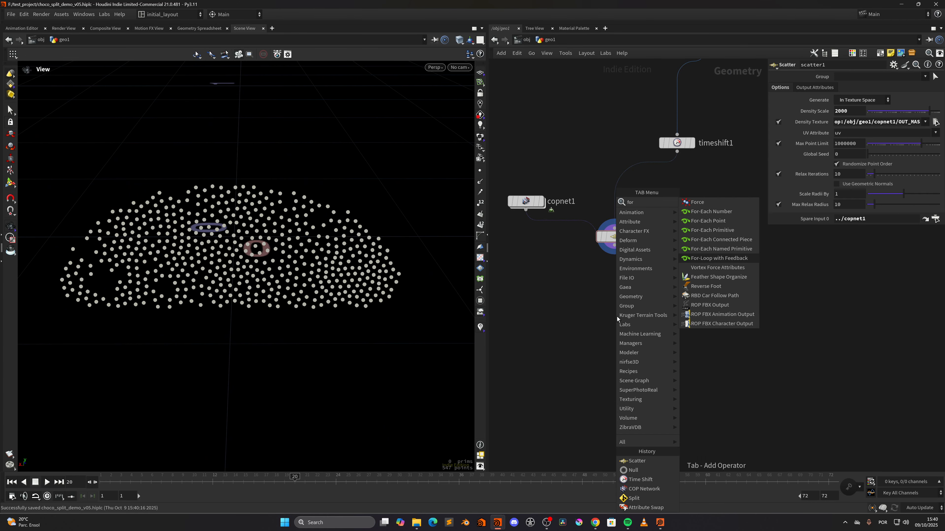
key(Return)
Step: Color the new loop block's nodes yellow-orange, connect Scatter's output to repeat_begin2 and display repeat_begin2
key(c)
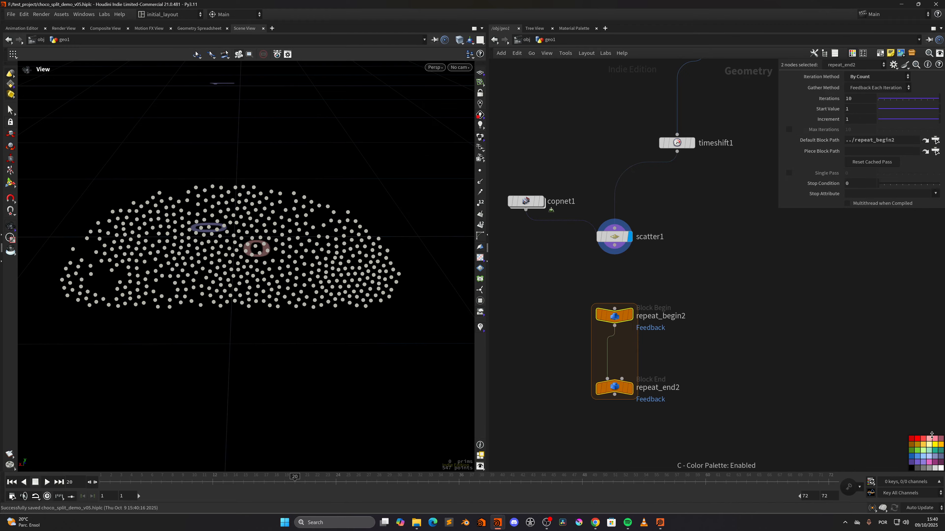
click(865, 404)
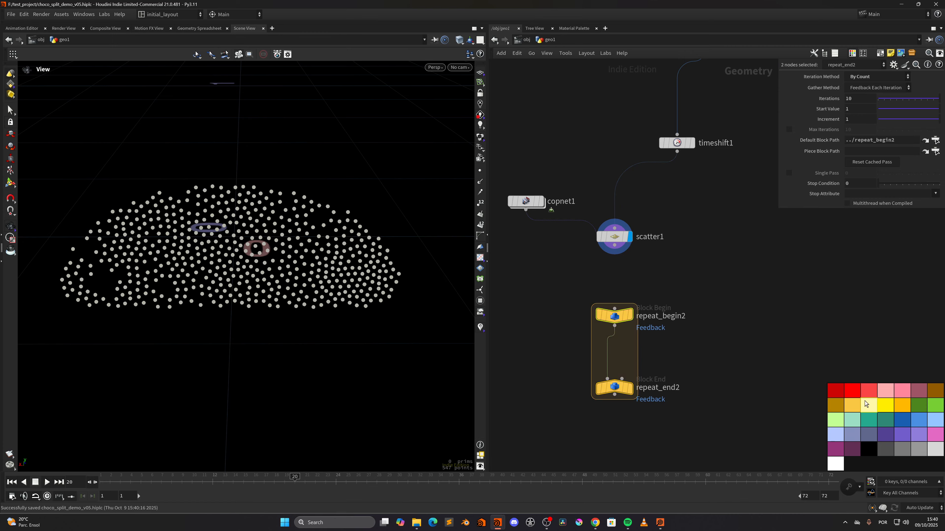
click(605, 270)
drag(615, 245, 620, 302)
mouse_move(621, 315)
click(634, 297)
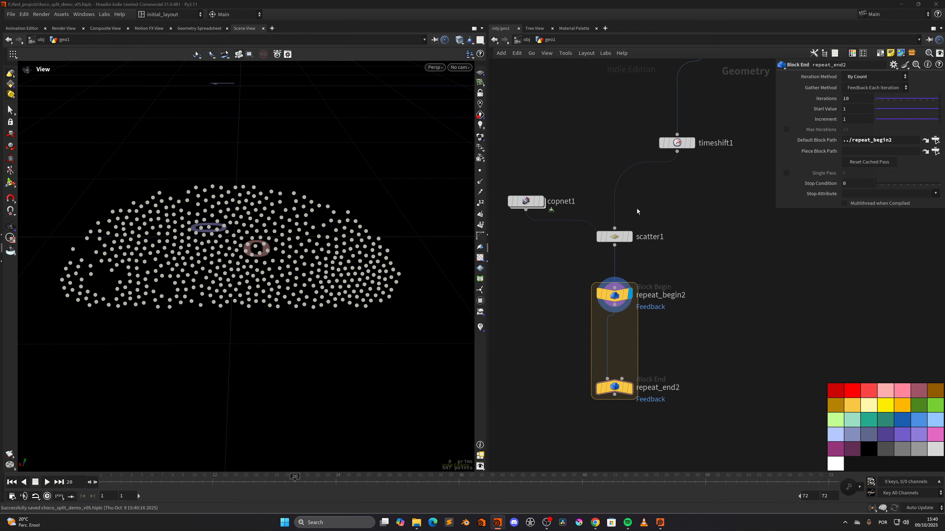
Step: Add a Circle node beside the feedback loop block and display its geometry
middle_drag(685, 269, 653, 273)
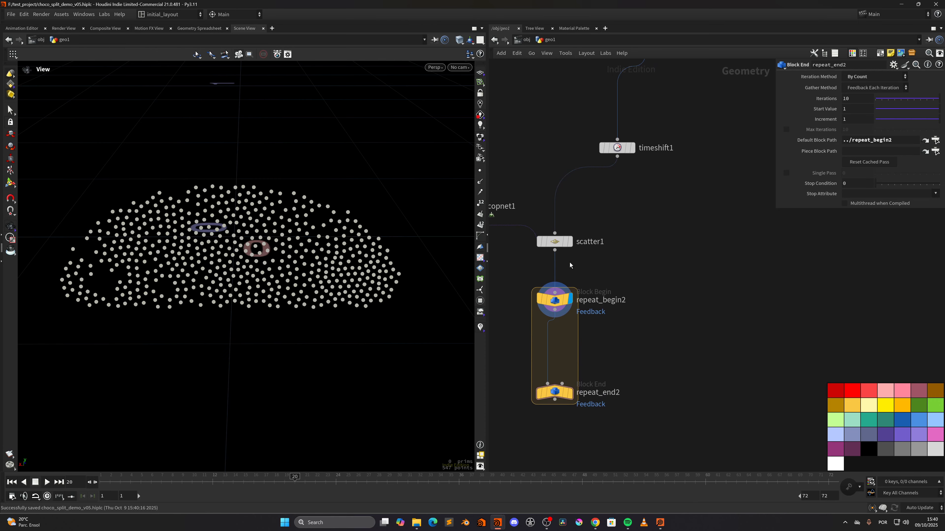
key(Tab)
text(ci)
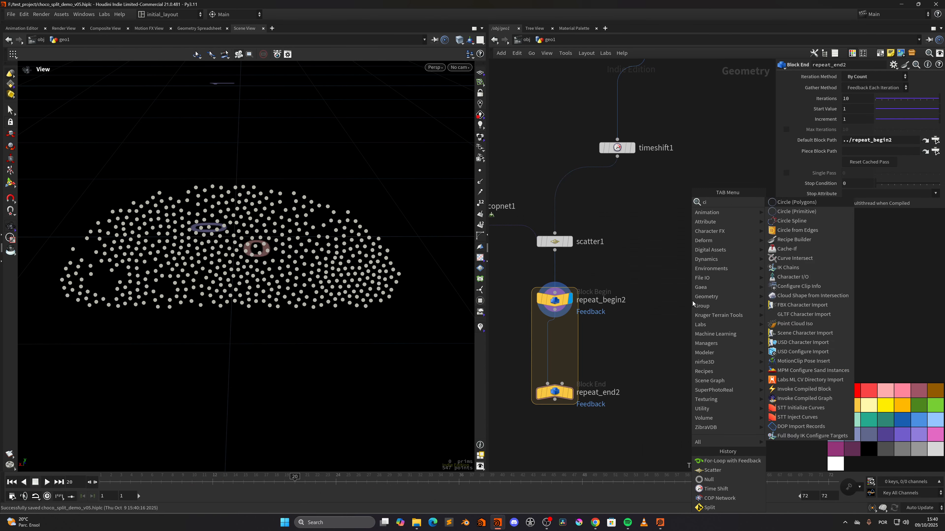
text(rcl)
key(Return)
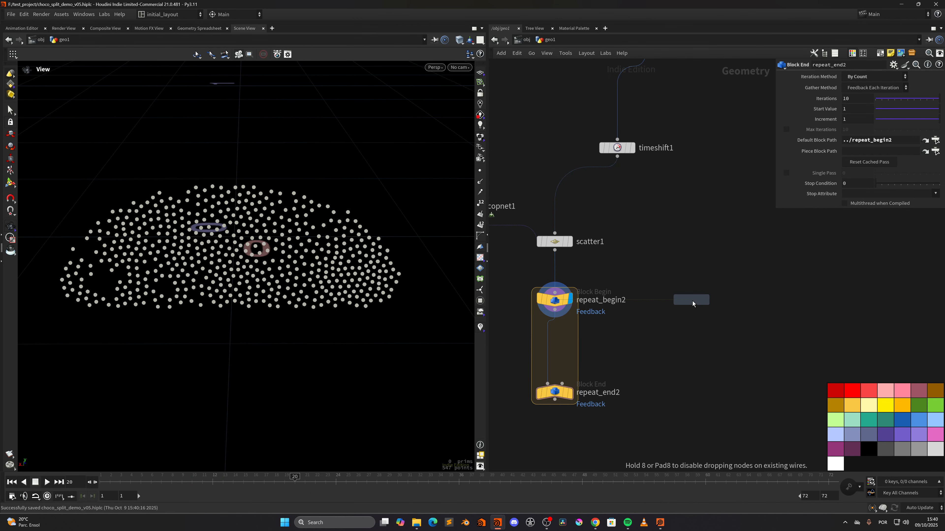
click(692, 303)
click(707, 300)
right_drag(328, 252, 261, 284)
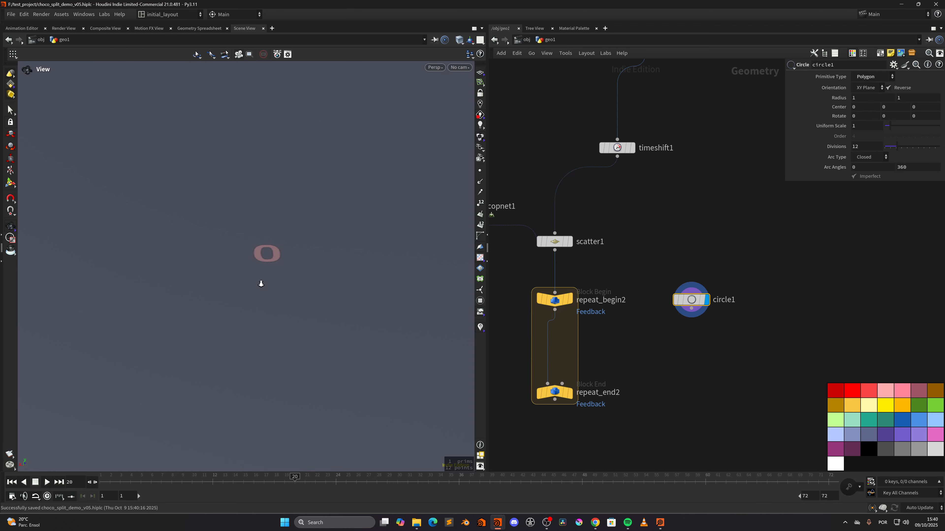
middle_drag(261, 284, 295, 281)
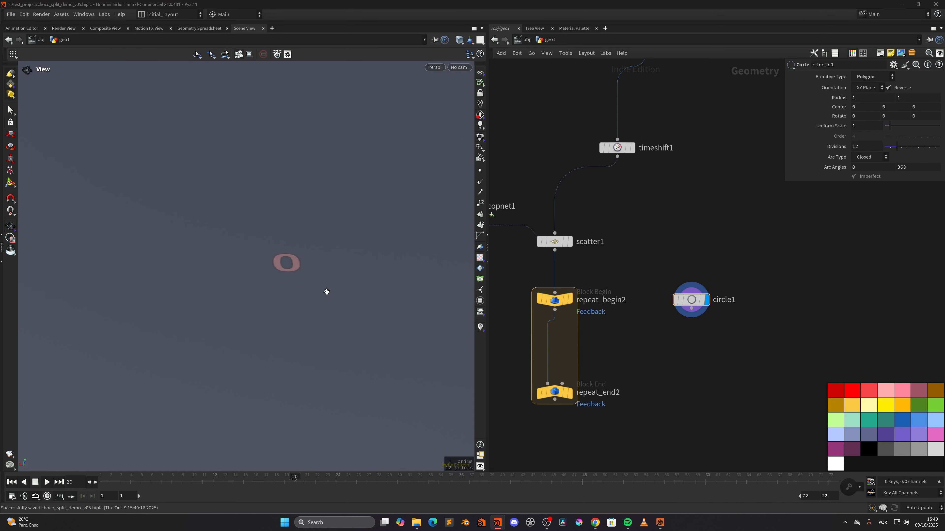
right_drag(327, 292, 145, 317)
Step: Display Scatter to inspect its points, and examine the break in the MPlay chocolate render around frame 27
click(570, 242)
right_drag(421, 278, 510, 219)
middle_drag(510, 220, 451, 175)
right_drag(451, 175, 473, 164)
click(664, 523)
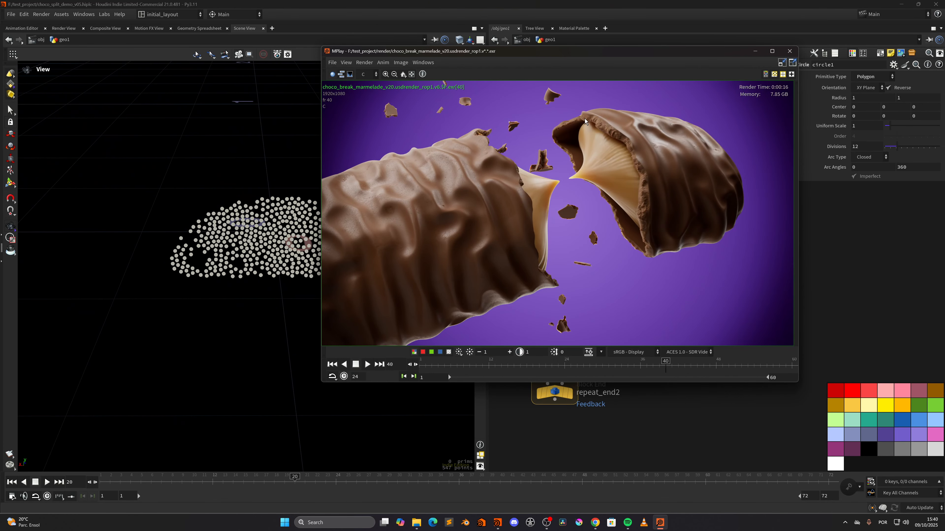
mouse_move(571, 362)
mouse_down()
mouse_move(516, 366)
mouse_move(584, 366)
mouse_up()
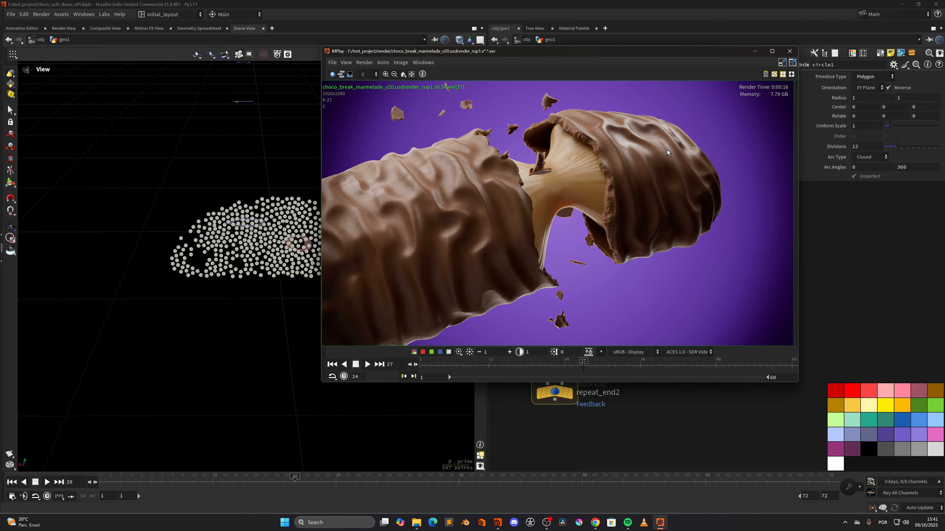
click(756, 50)
middle_drag(663, 333, 636, 328)
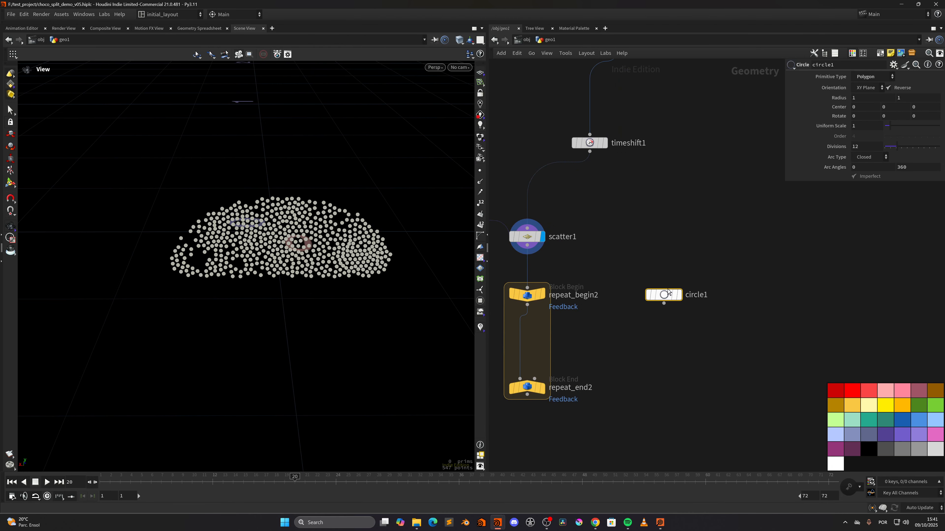
Step: Move circle1 closer to the loop block and display the circle with the view reset to home
drag(664, 296, 638, 287)
middle_drag(598, 338, 627, 290)
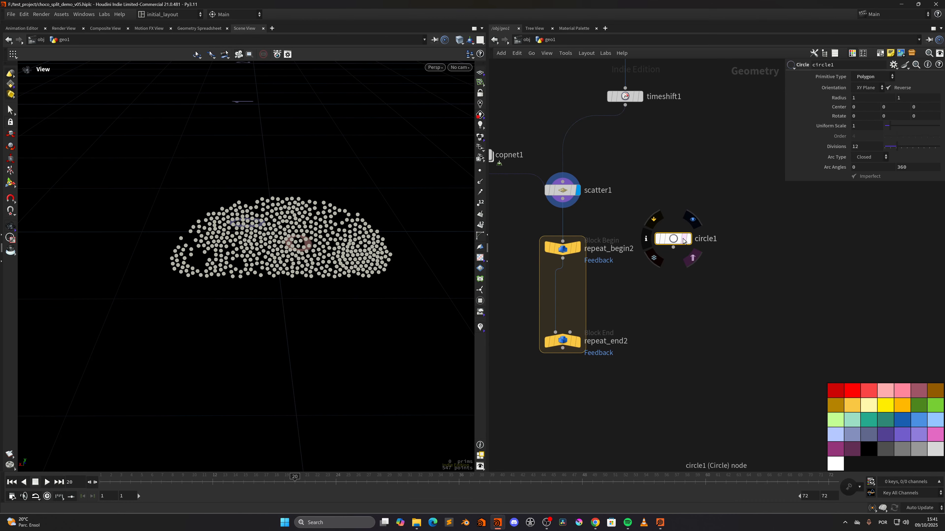
click(688, 238)
key(h)
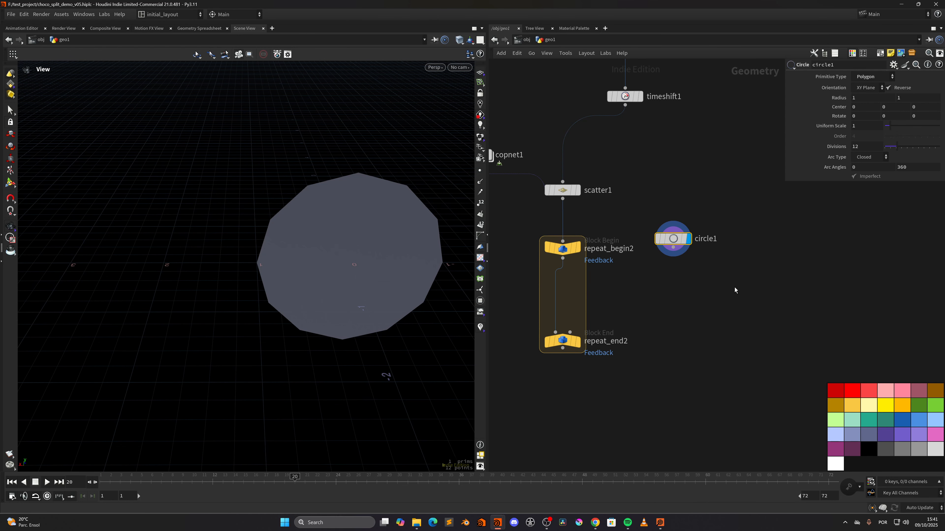
middle_drag(737, 291, 719, 352)
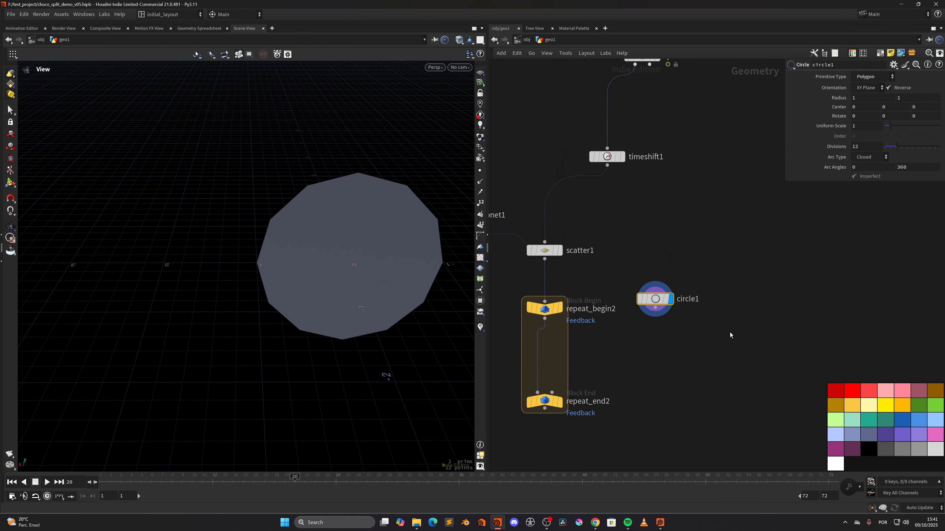
Step: Add a spare input to circle1 pointing to ../scatter1
click(893, 64)
click(838, 146)
drag(551, 256, 859, 190)
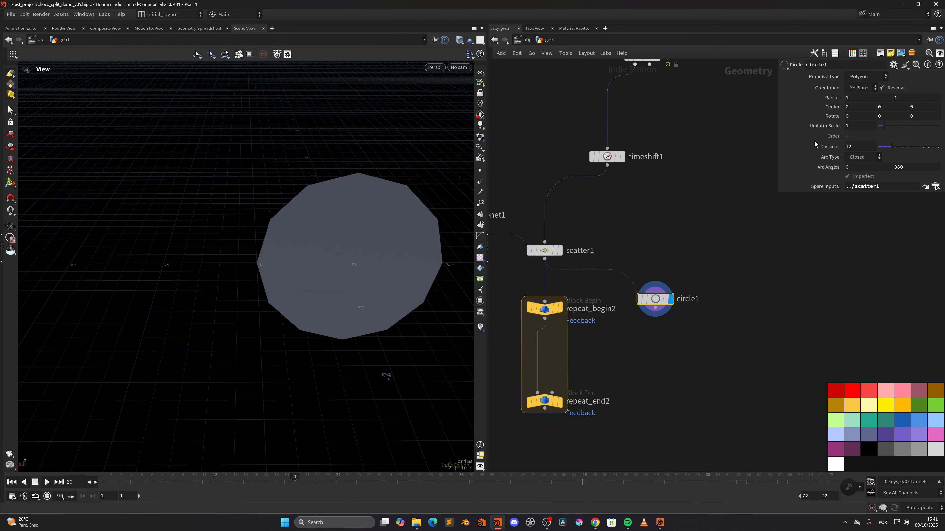
Step: Set circle1's Uniform Scale to 0.15 and show Scatter's points as a template for comparison
drag(830, 114, 819, 116)
click(855, 128)
text(0.15)
key(Return)
click(555, 251)
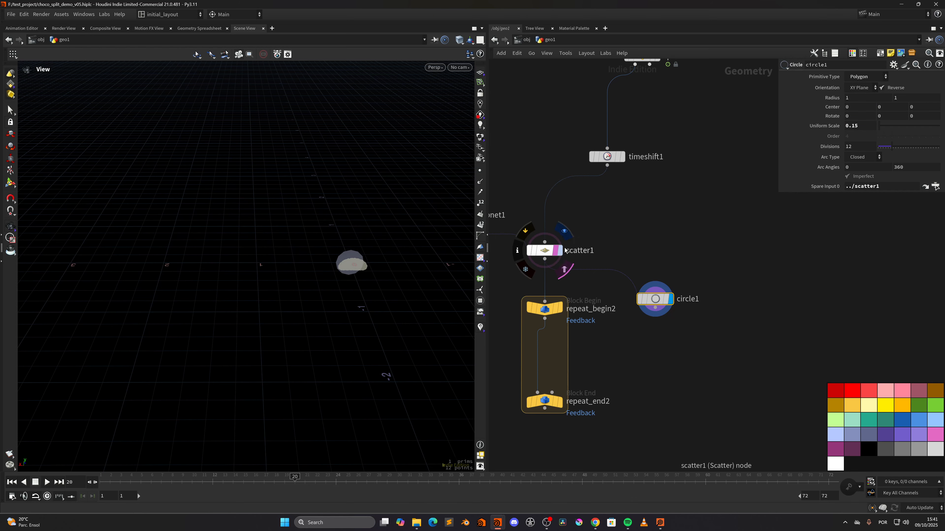
key(space+g)
drag(375, 256, 256, 247)
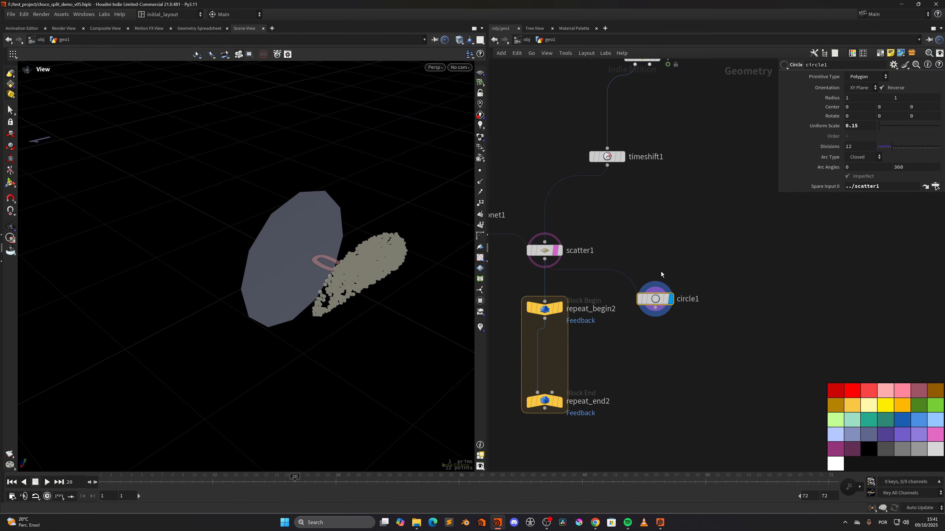
Step: Set circle1's Center to centroid(-1,D_X), centroid(-1,D_Y) and centroid(-1,D_Z) on the X, Y and Z axes
click(848, 107)
text(centroid()
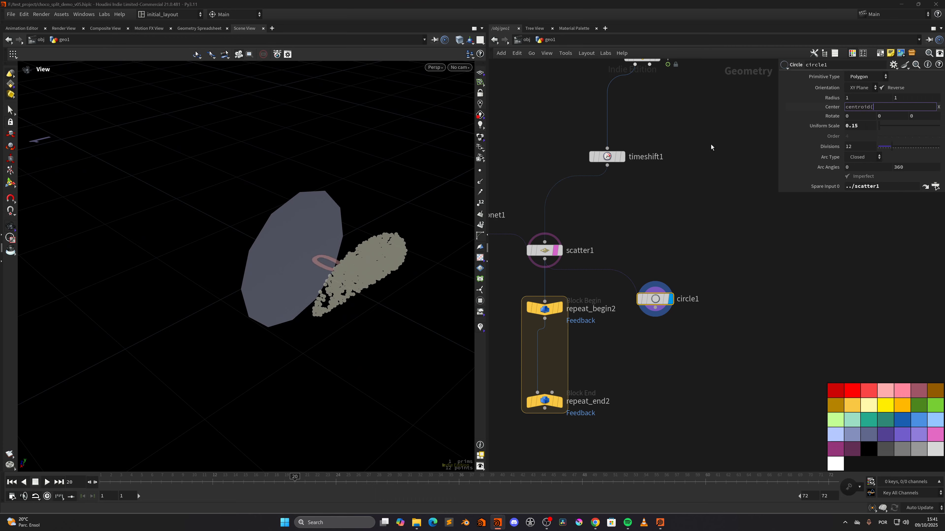
text(-1,)
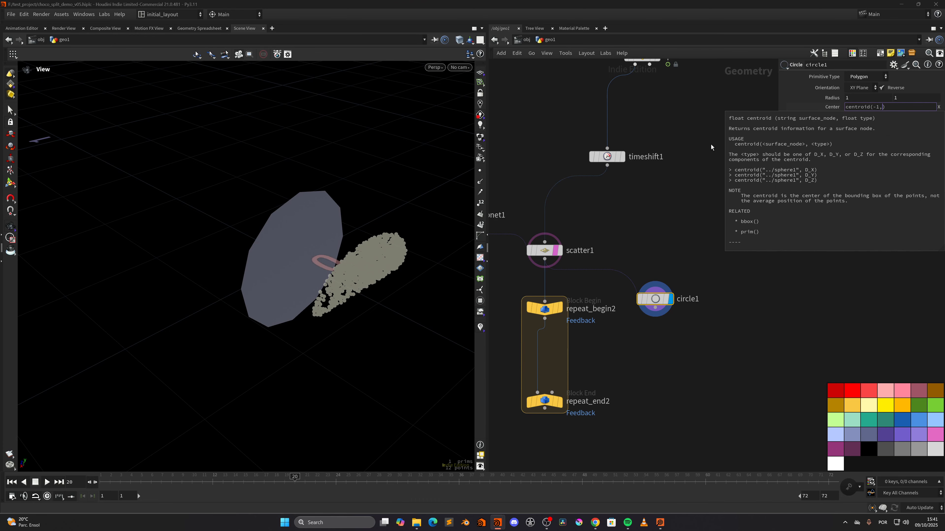
text(D_X)
key(Return)
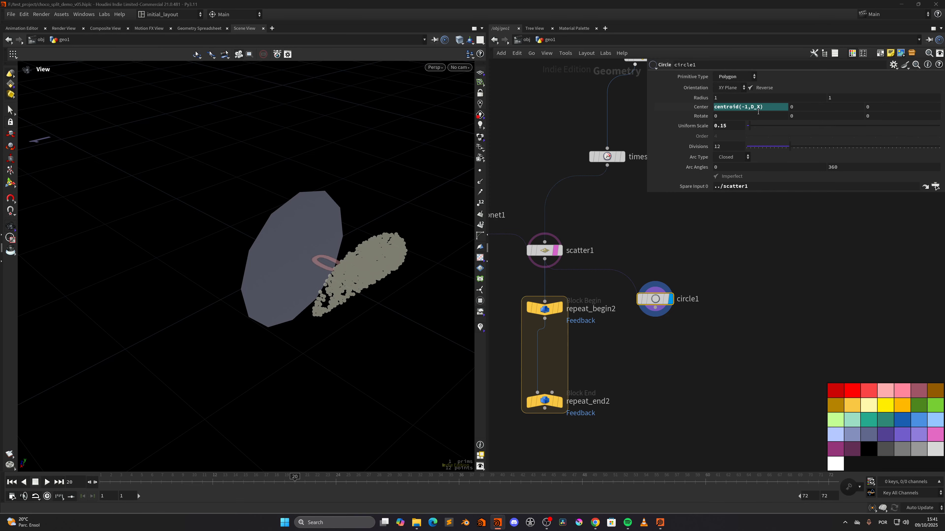
click(757, 108)
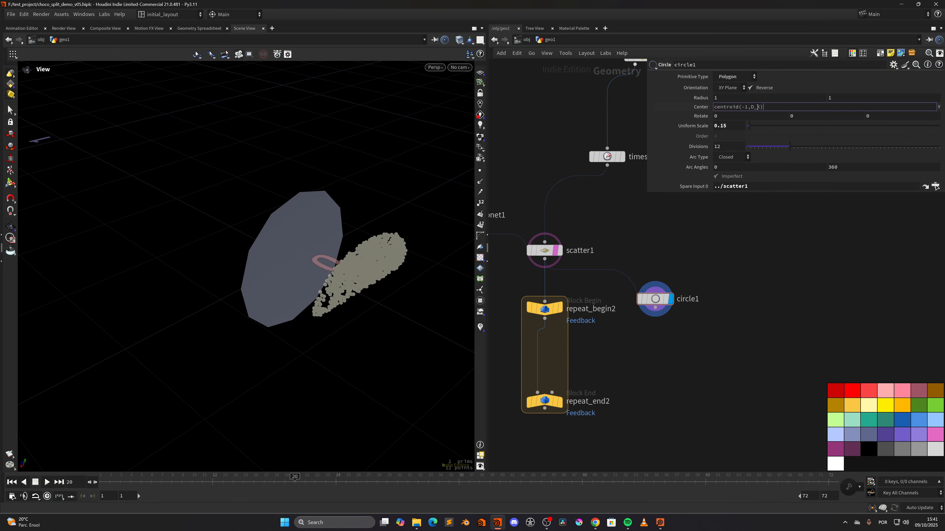
text(Y)
key(Return)
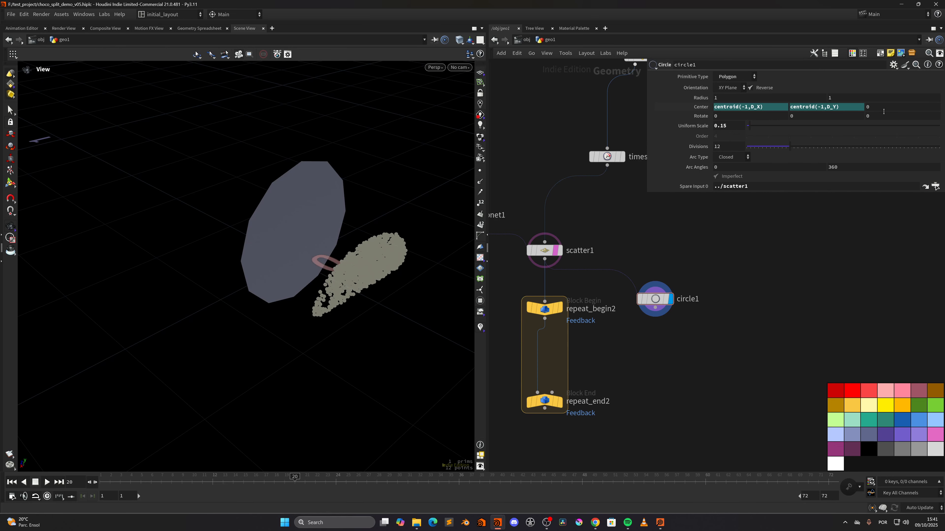
click(759, 107)
drag(756, 108, 760, 108)
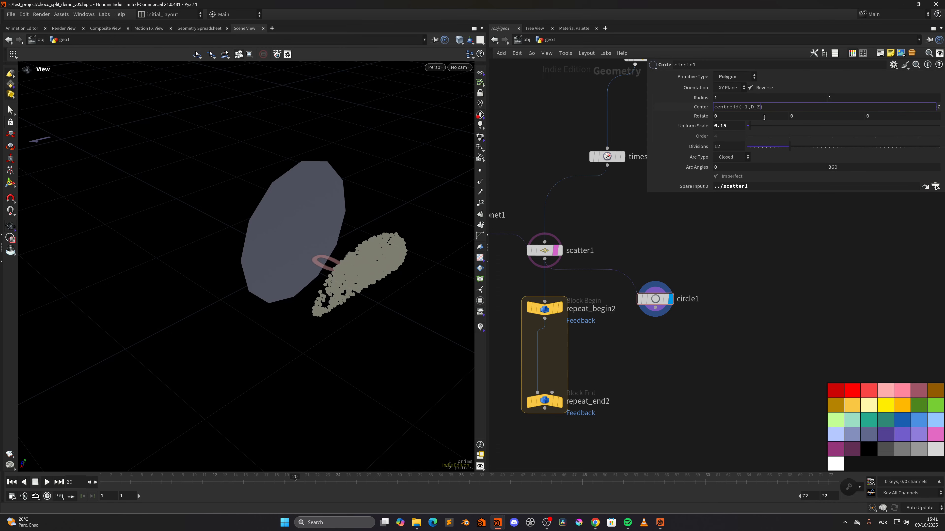
key(Return)
Step: Set circle1's Divisions to 32
drag(356, 236, 321, 268)
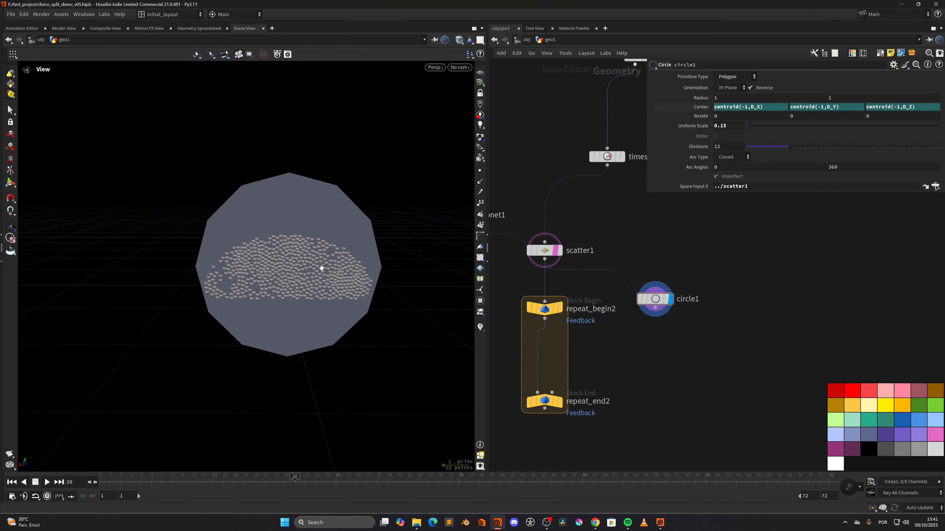
drag(736, 146, 594, 166)
text(32)
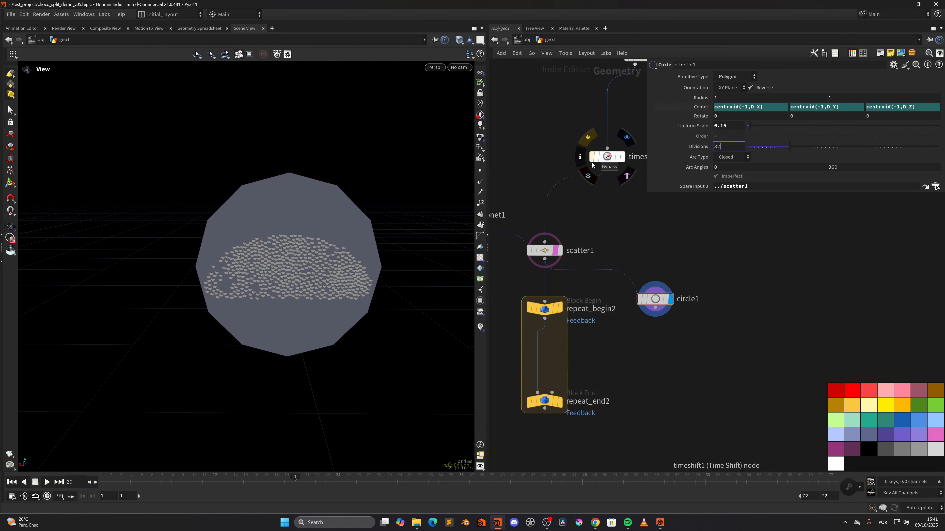
key(Return)
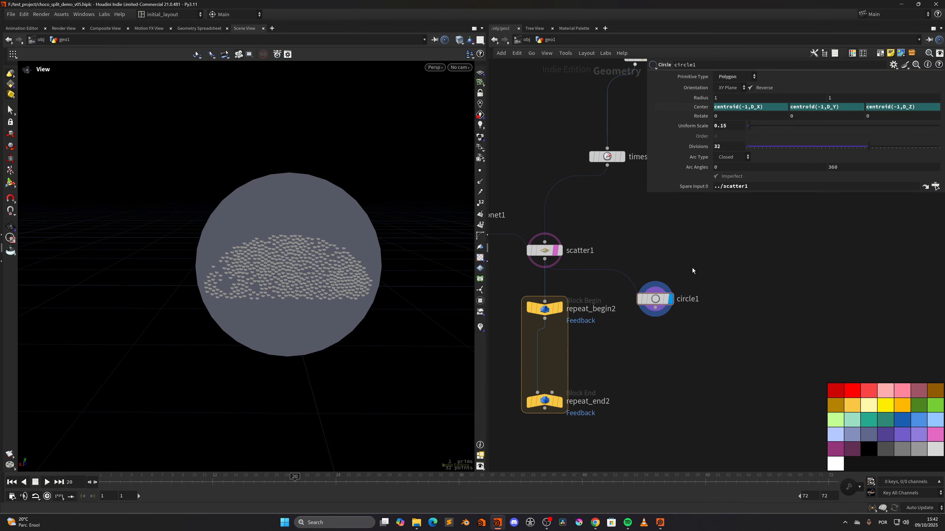
Step: Insert a Point Relax node between repeat_begin2 and repeat_end2, with circle1 connected to its second input
middle_drag(601, 361, 628, 312)
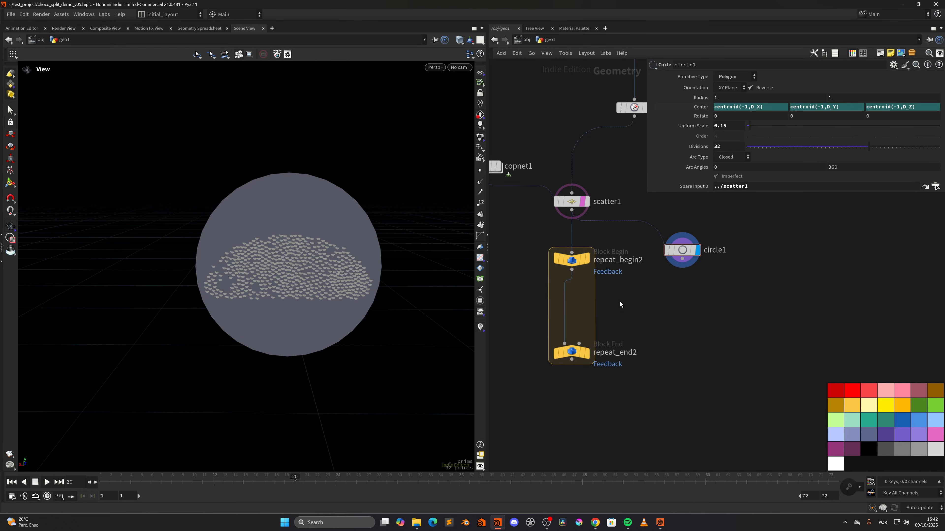
key(Tab)
text(rela)
key(Tab)
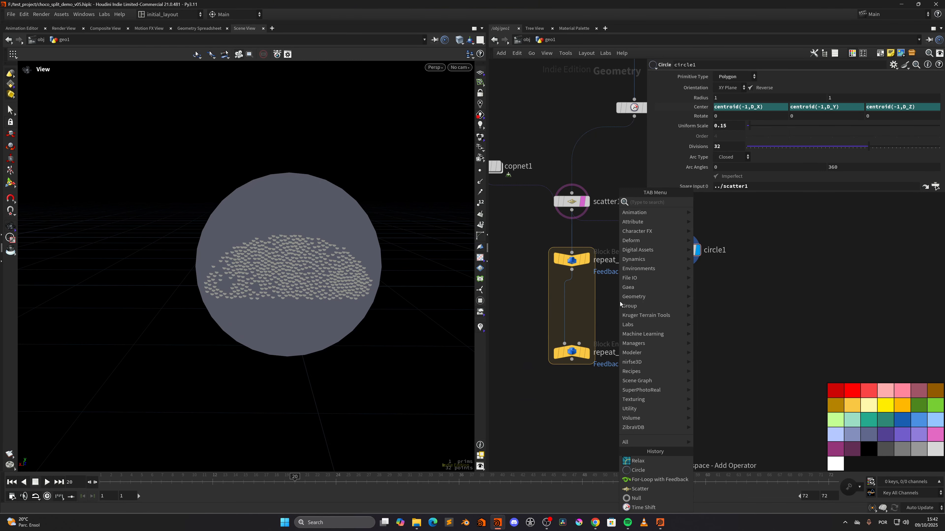
text(rela)
key(Return)
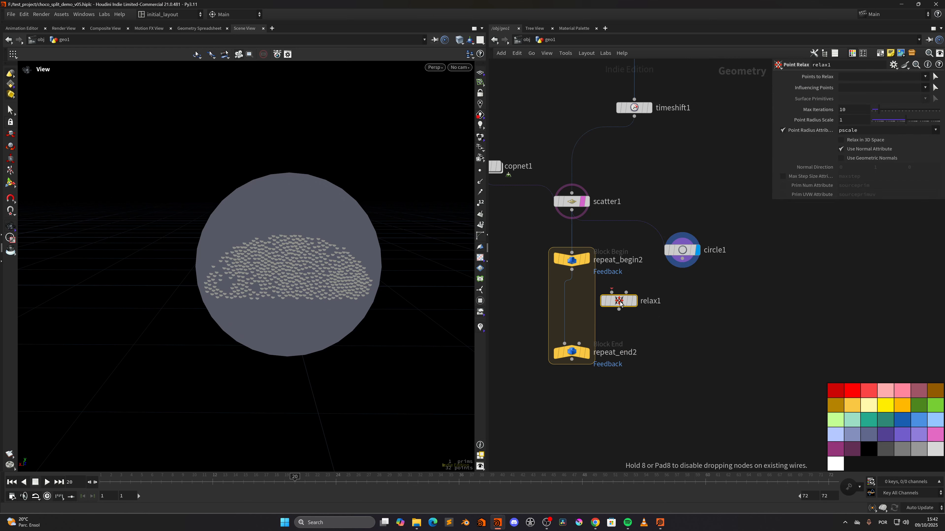
click(619, 301)
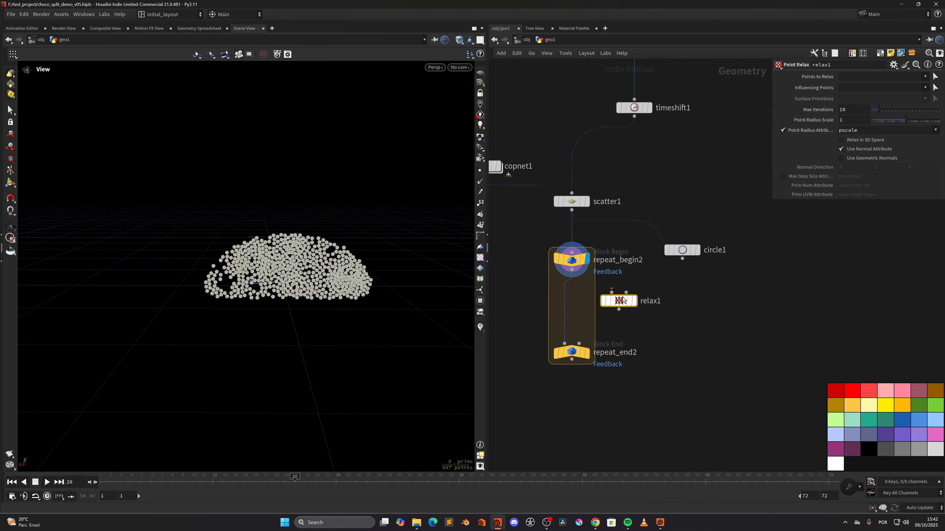
drag(619, 300, 690, 262)
click(689, 263)
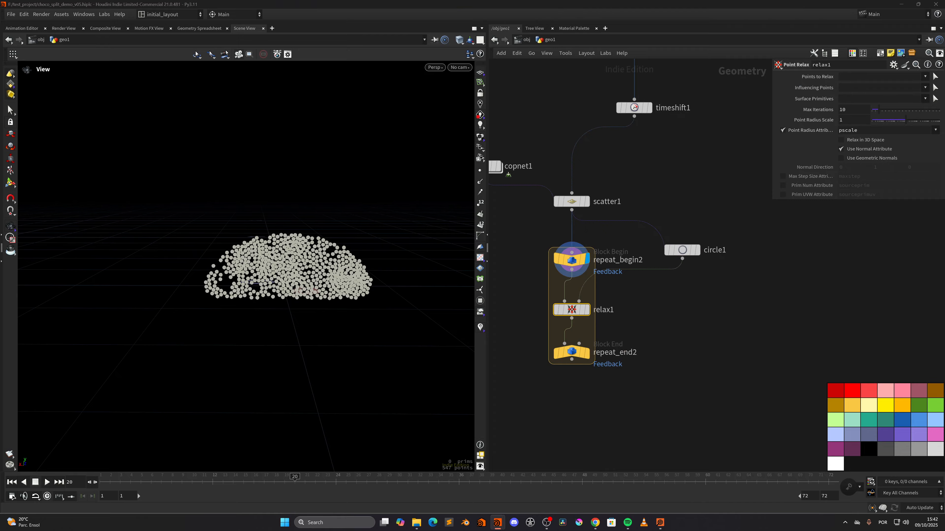
Step: Set relax1's Point Radius Scale to 8
click(854, 120)
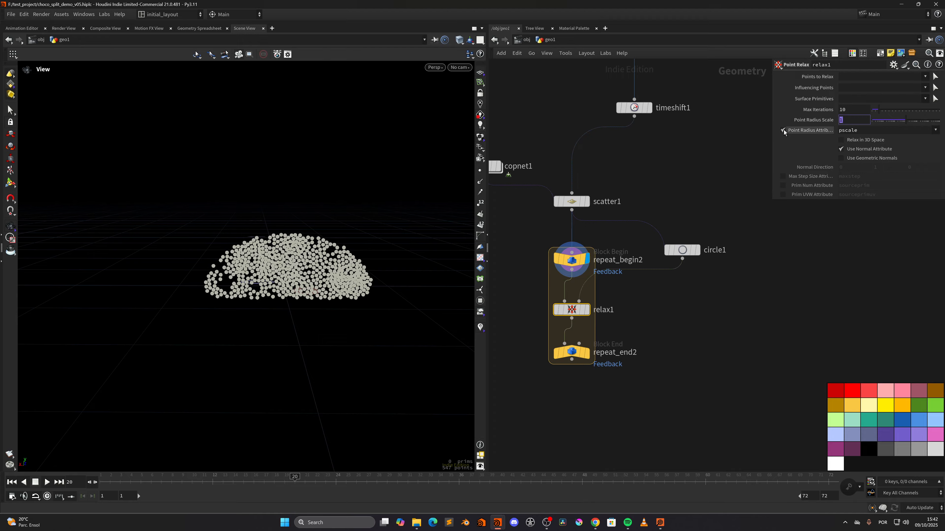
text(8)
key(Return)
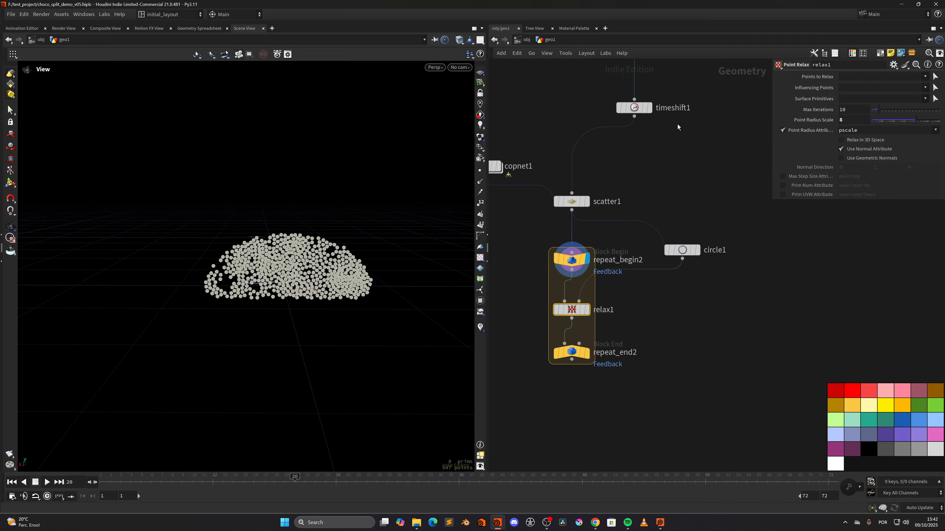
Step: Turn off relax1's Point Radius Attribute and display repeat_end2 with its Iterations set to 24
click(783, 130)
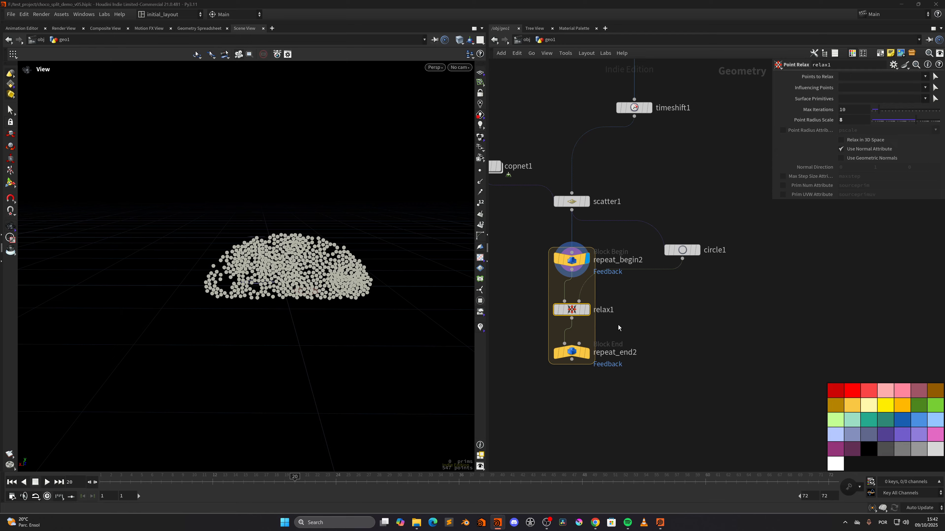
key(r)
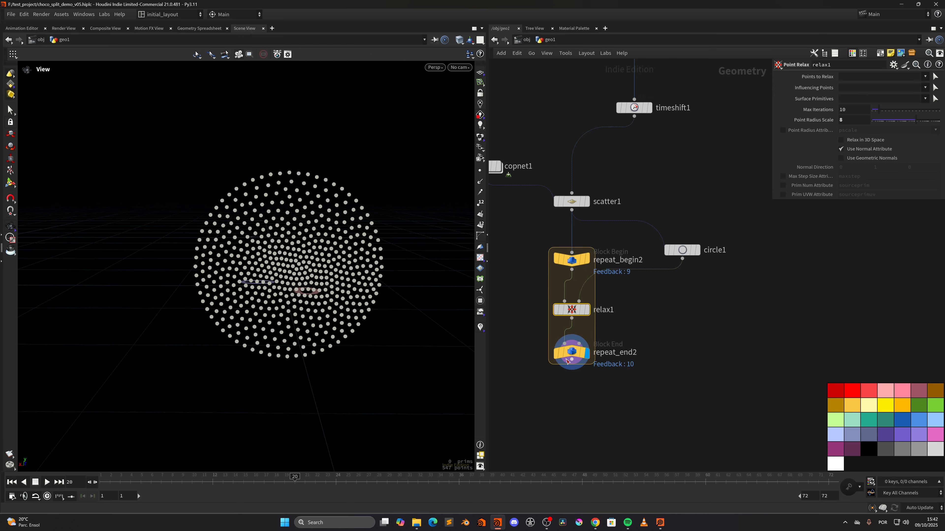
click(566, 361)
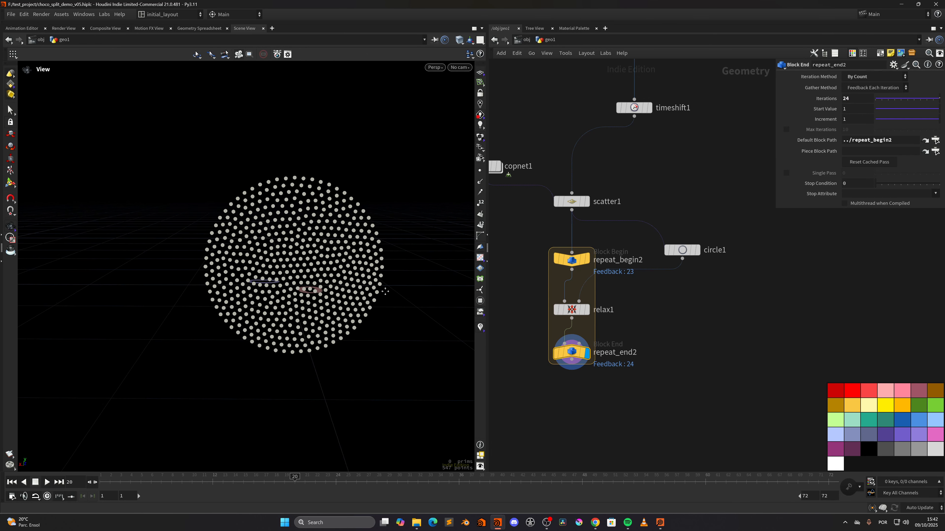
mouse_move(317, 253)
right_down()
mouse_move(319, 260)
mouse_move(327, 238)
right_up()
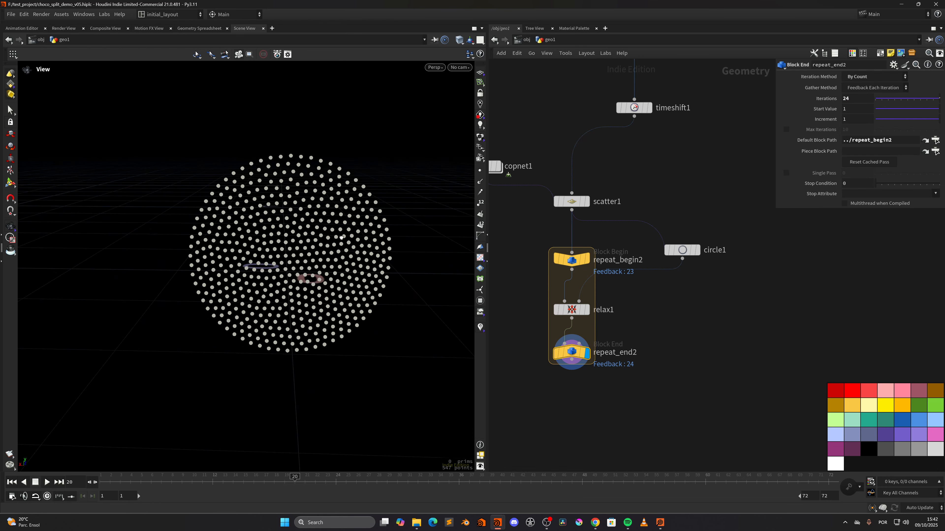
drag(352, 220, 350, 252)
Step: Compare the displayed output of scatter1 with that of repeat_end2, and save the scene
click(585, 202)
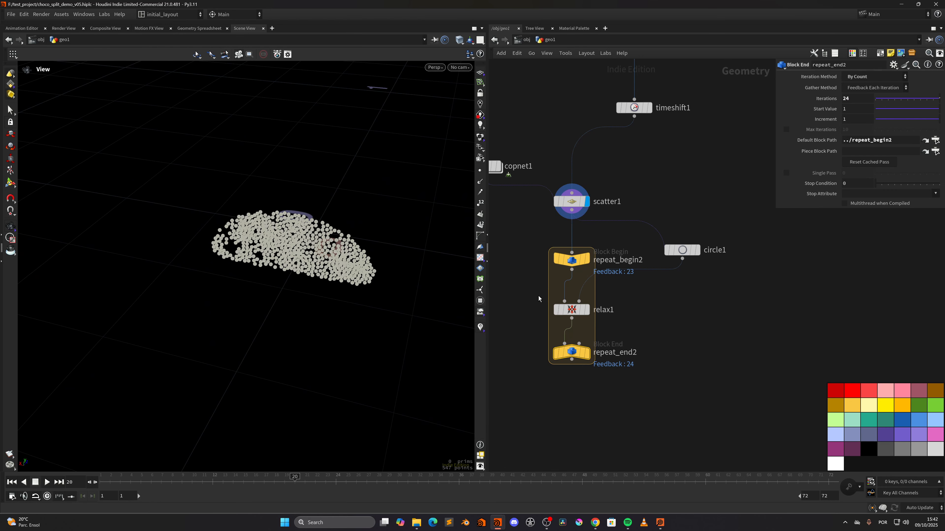
click(587, 352)
scroll(302, 282, down, 3)
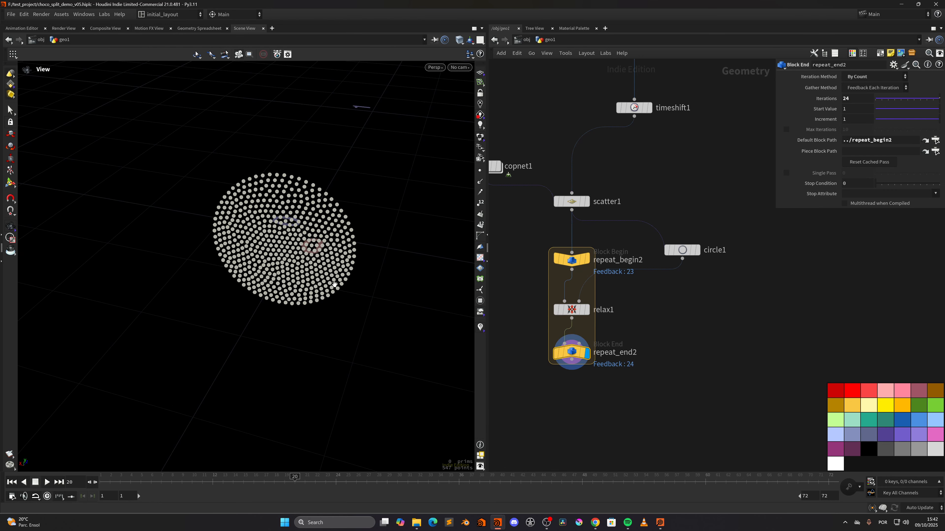
scroll(642, 305, up, 3)
key(ctrl+s)
Step: Add an Attribute Wrangle named center_pt, connected to repeat_end2's output, and display it
middle_drag(651, 302, 659, 255)
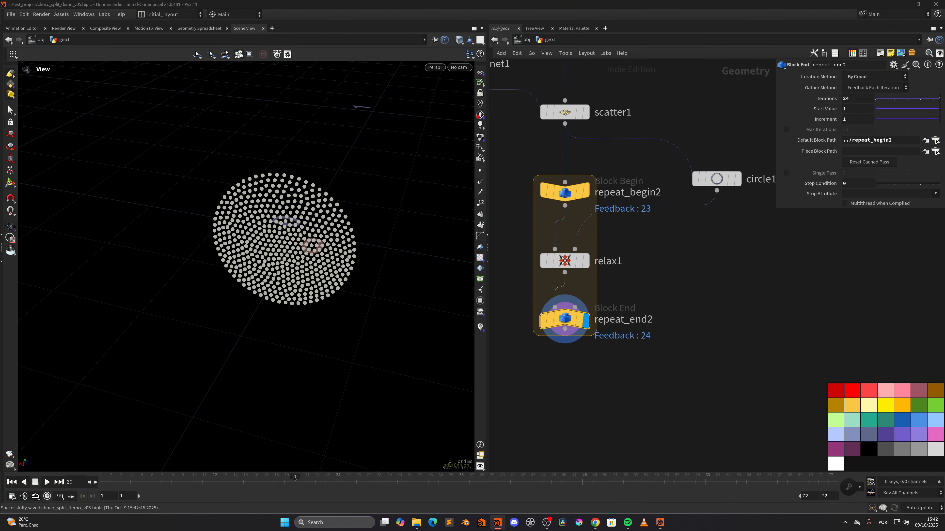
middle_drag(573, 385, 574, 348)
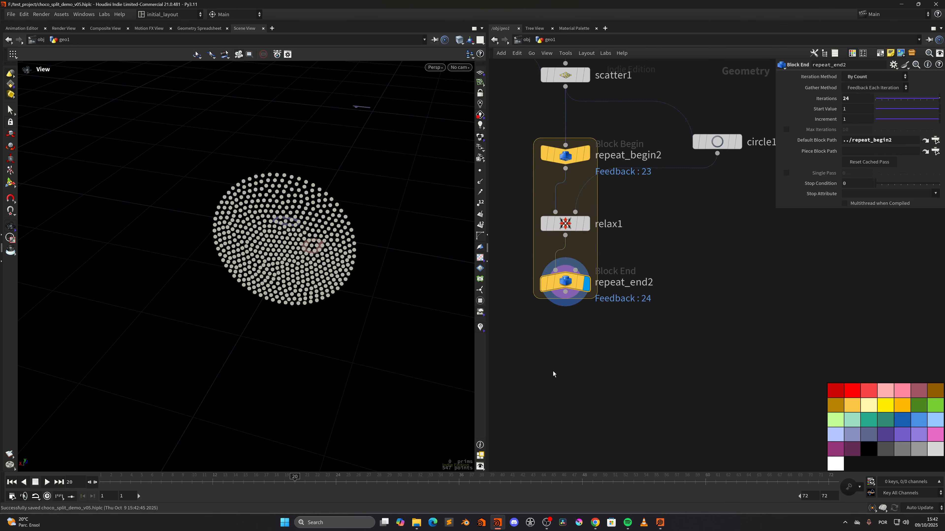
drag(288, 277, 280, 225)
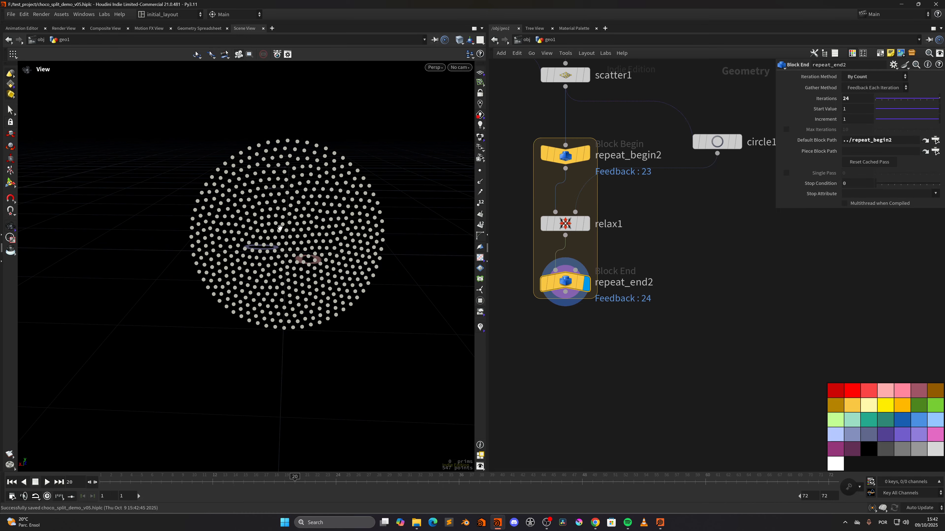
key(Tab)
text(aw)
key(Return)
click(565, 362)
drag(565, 294, 551, 348)
double_click(641, 363)
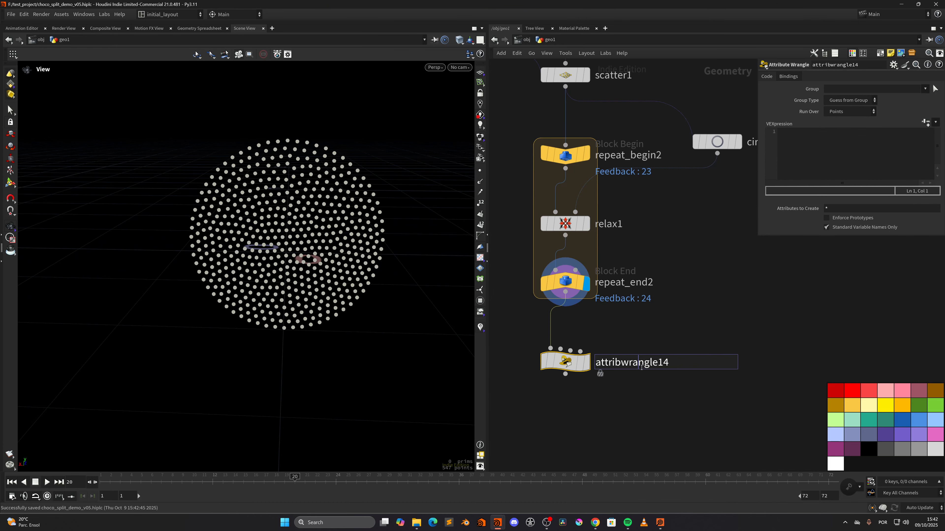
text(center_pt)
key(Return)
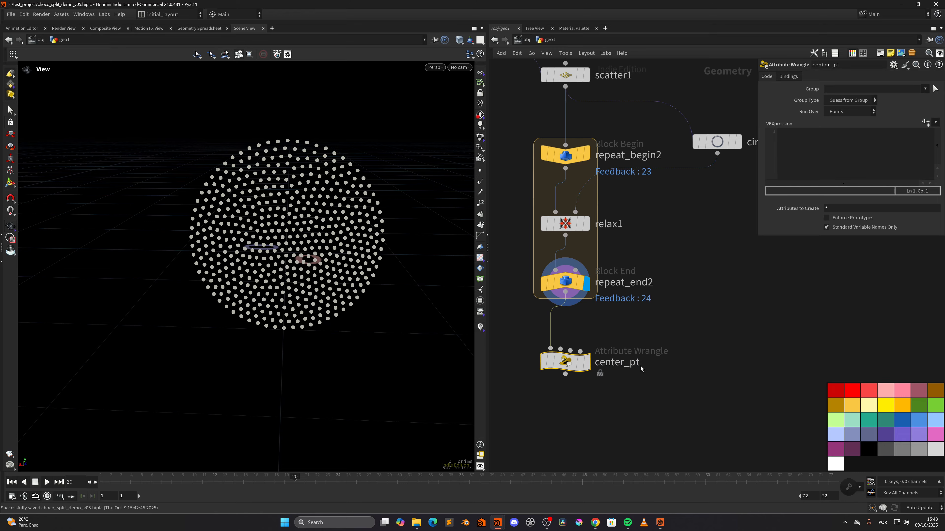
click(587, 361)
Step: Enter vector center = getbbox_center(0); in center_pt's VEXpression and set Run Over to Detail (only once)
click(805, 159)
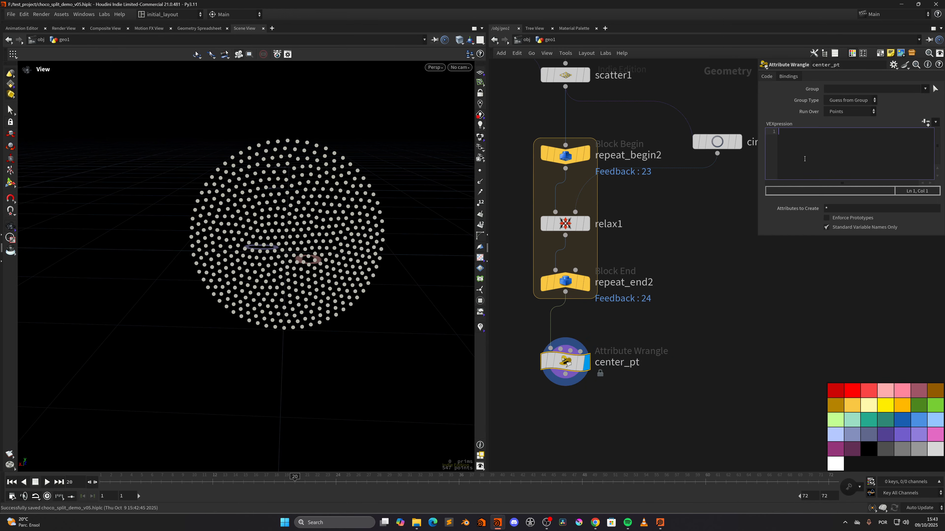
text(vector center )
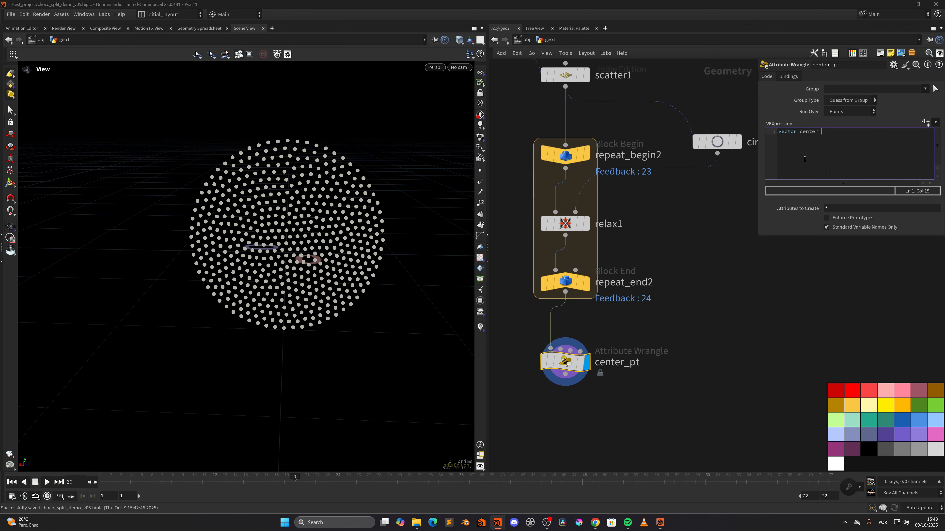
text(= getb)
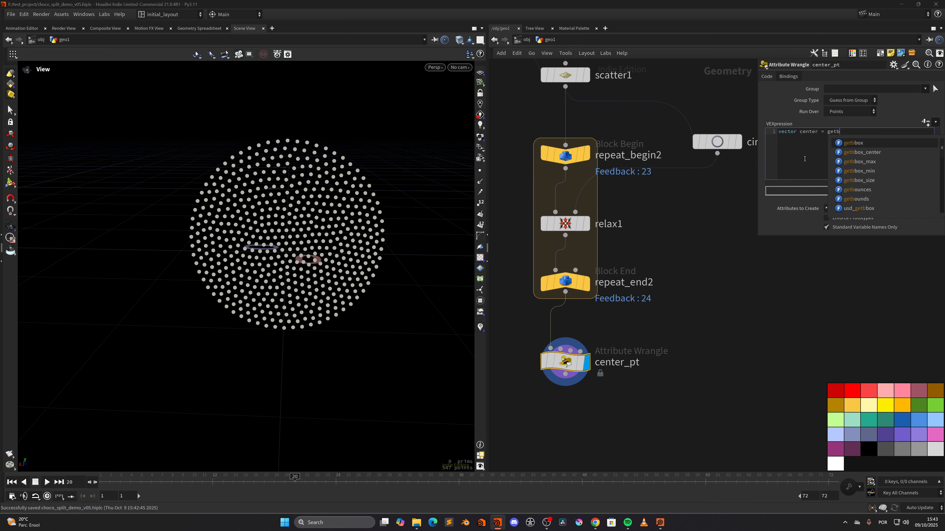
text(box_center())
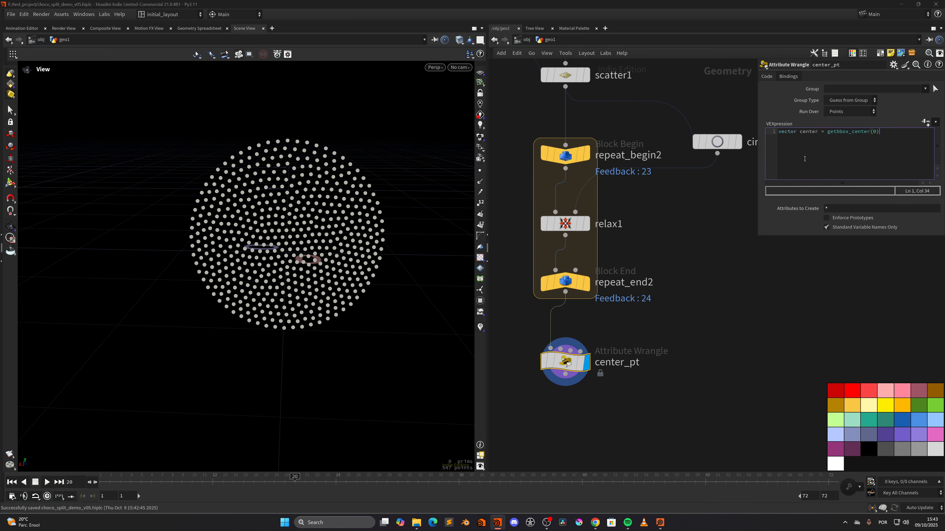
key(Return)
click(851, 111)
click(847, 124)
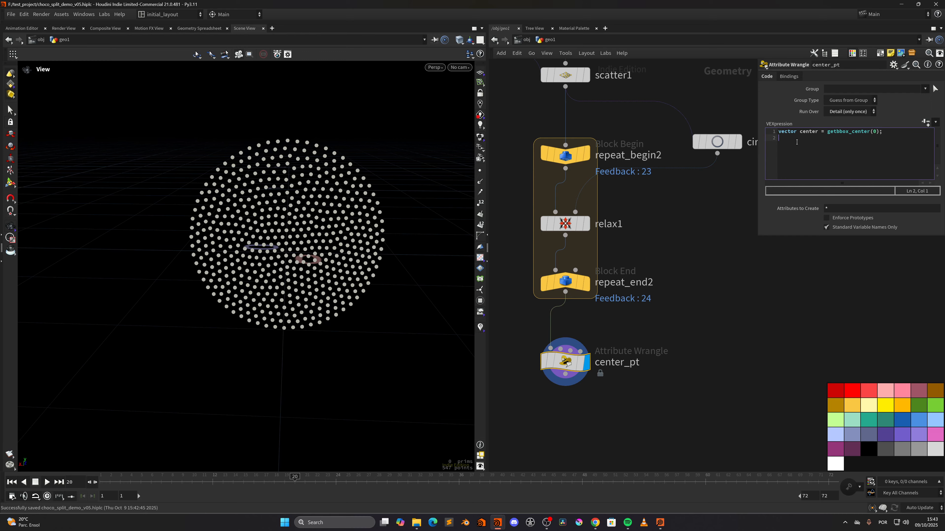
Step: Add a second line to center_pt's code that finds the closest point: int np = nearpoint(0, center);
text(int np = nearp)
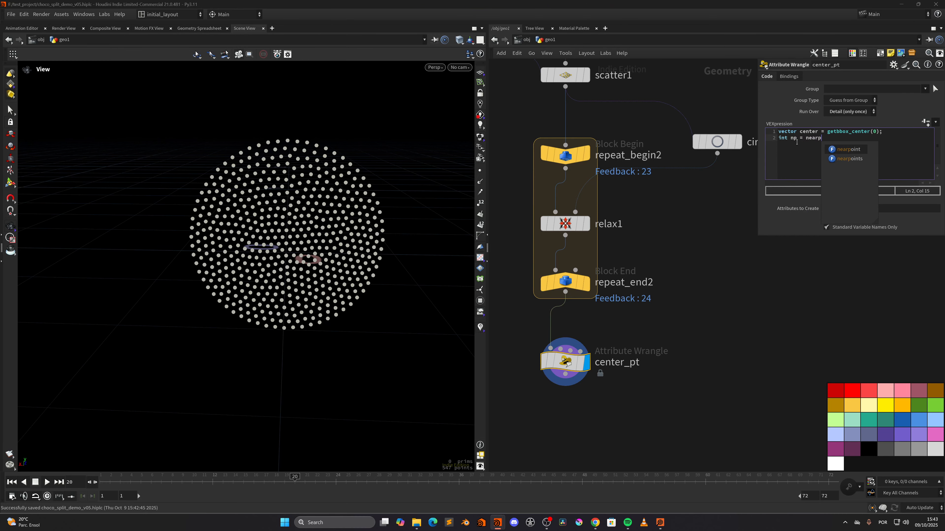
key(Return)
text((0, center))
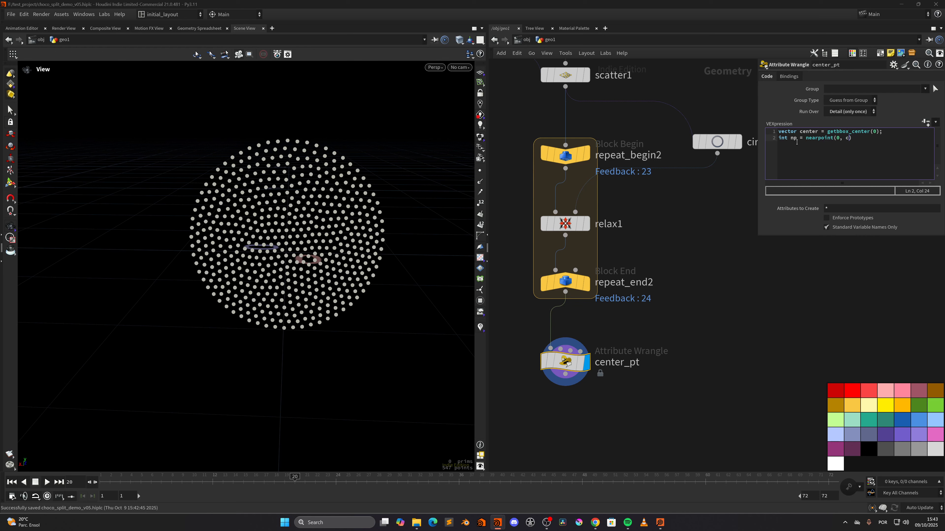
text(;)
key(Return)
Step: Add a third line to center_pt's code that groups that point: setpointgroup(0, 'center', np, 1);
text(setp)
text(o)
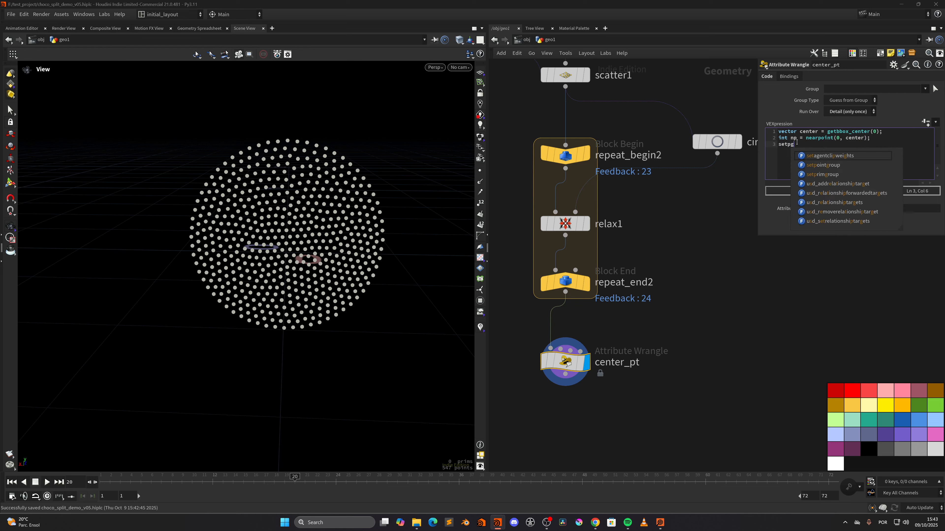
key(Down)
key(Return)
text(()
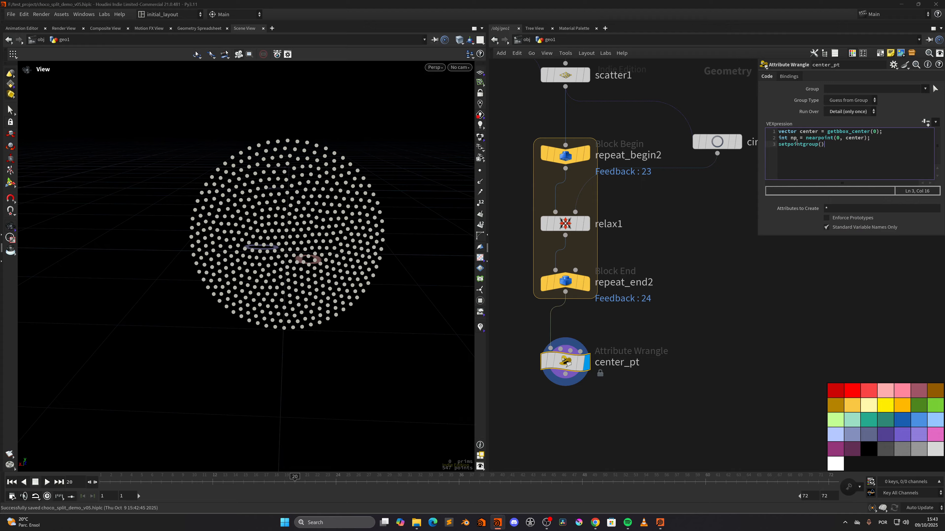
text(0, 'center', np, 1);)
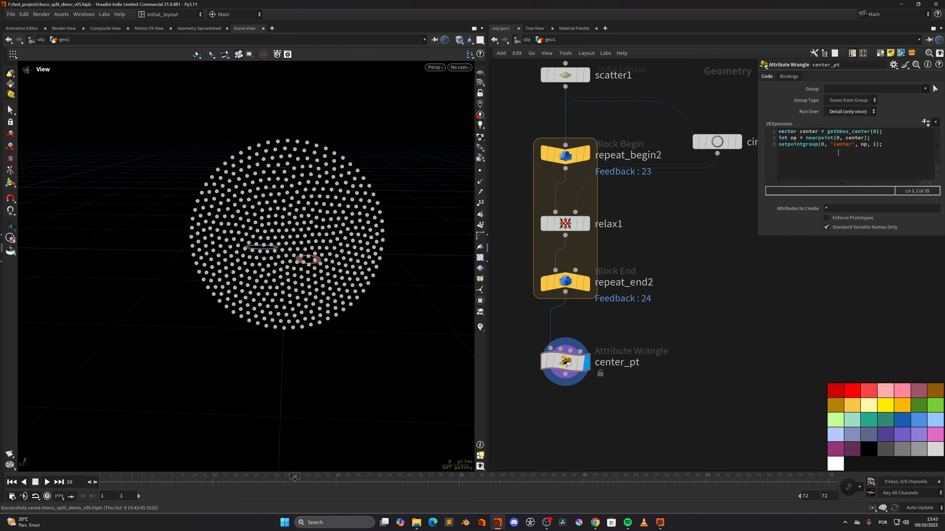
Step: Set center_pt's Output Selection Group to center, check the selected point in the viewport, and save the scene
double_click(842, 145)
key(ctrl+c)
click(789, 76)
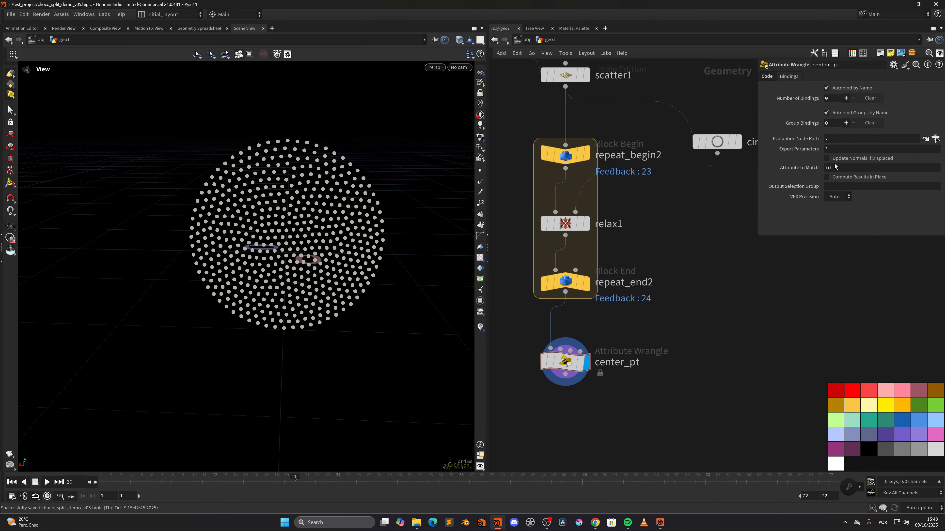
click(850, 187)
key(ctrl+v)
key(Return)
right_drag(294, 219, 169, 300)
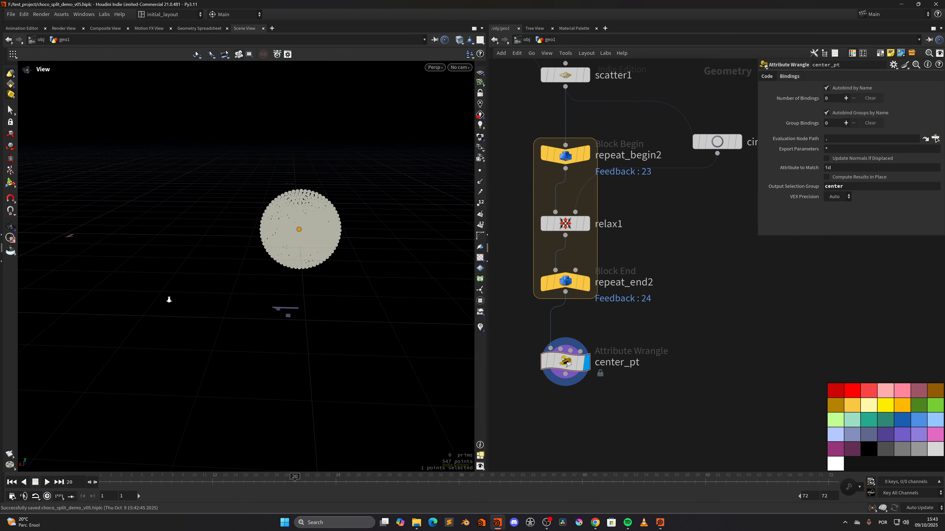
right_drag(330, 238, 341, 220)
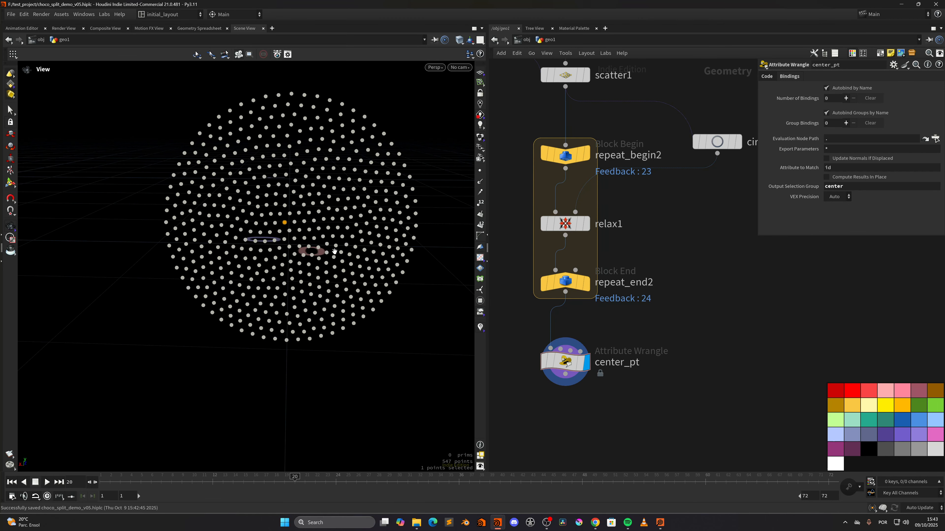
key(ctrl+s)
Step: Add an Attribute Wrangle named dir_vector, connected to center_pt's output, and display it
middle_drag(604, 344, 607, 267)
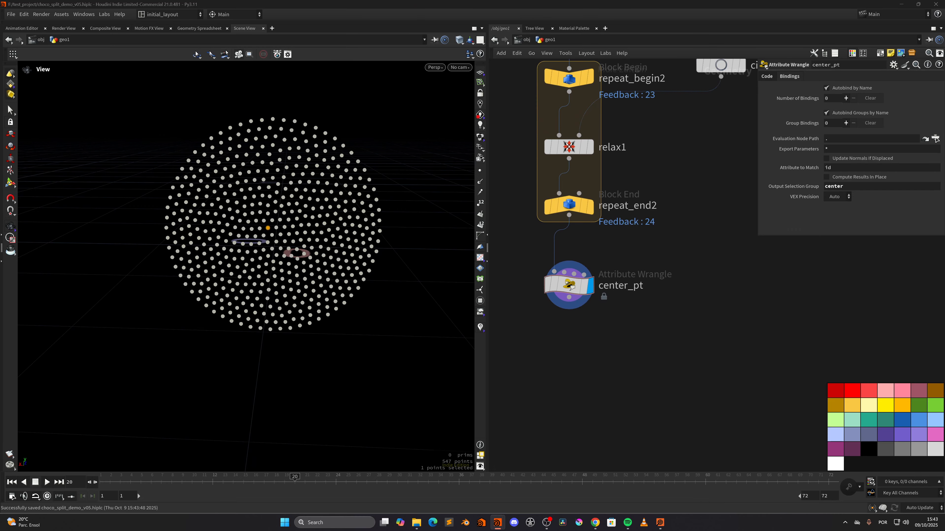
scroll(561, 351, down, 3)
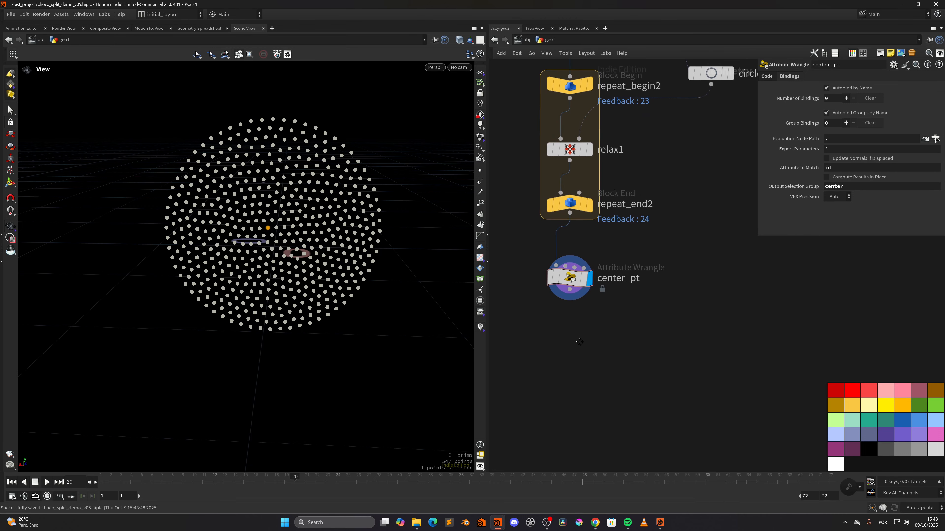
scroll(565, 342, up, 1)
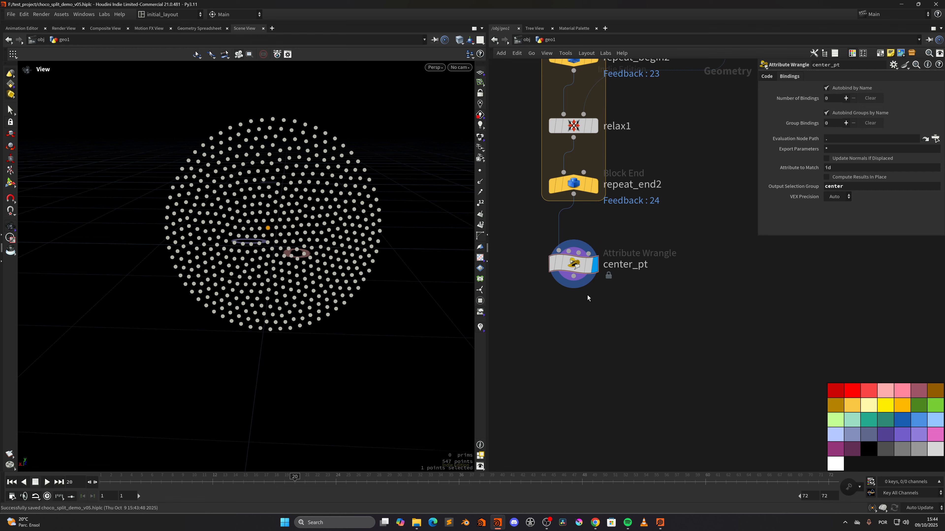
key(Tab)
text(aw)
key(Return)
click(575, 352)
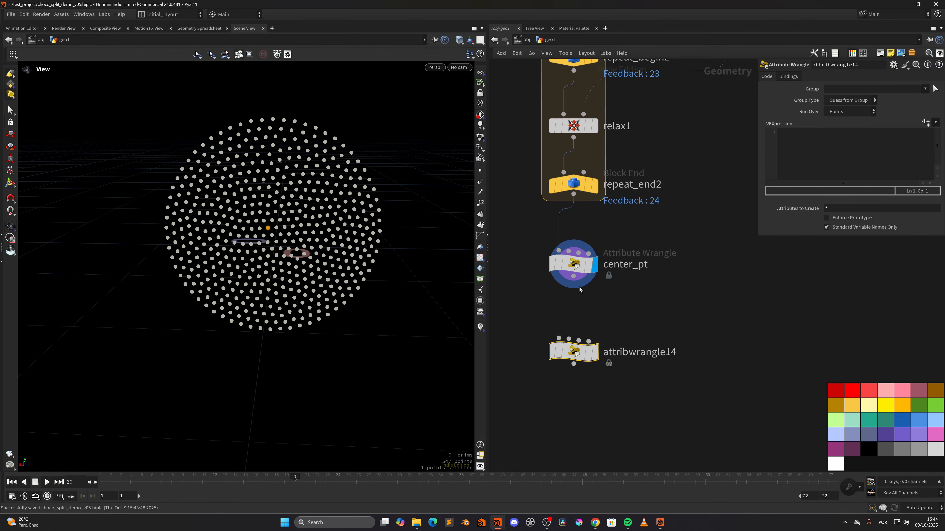
drag(579, 289, 559, 338)
double_click(643, 367)
text(di)
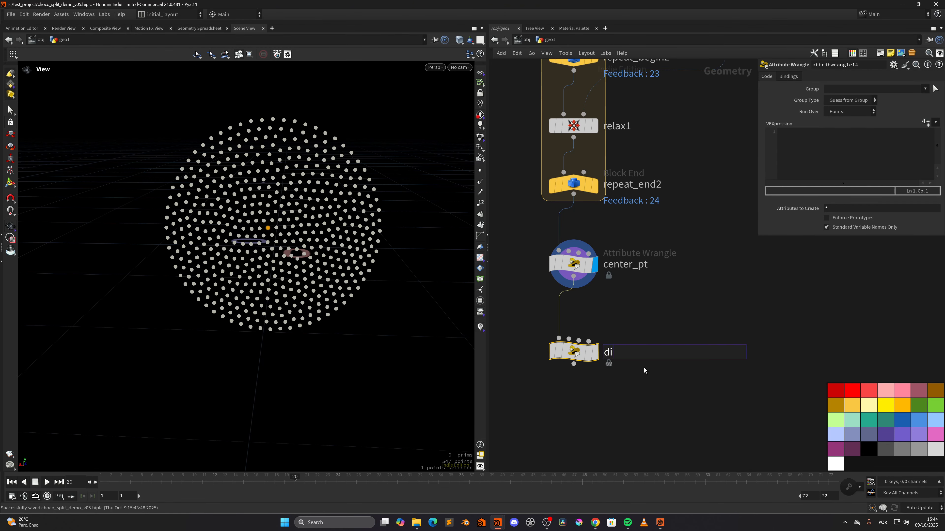
text(r_vector)
key(Return)
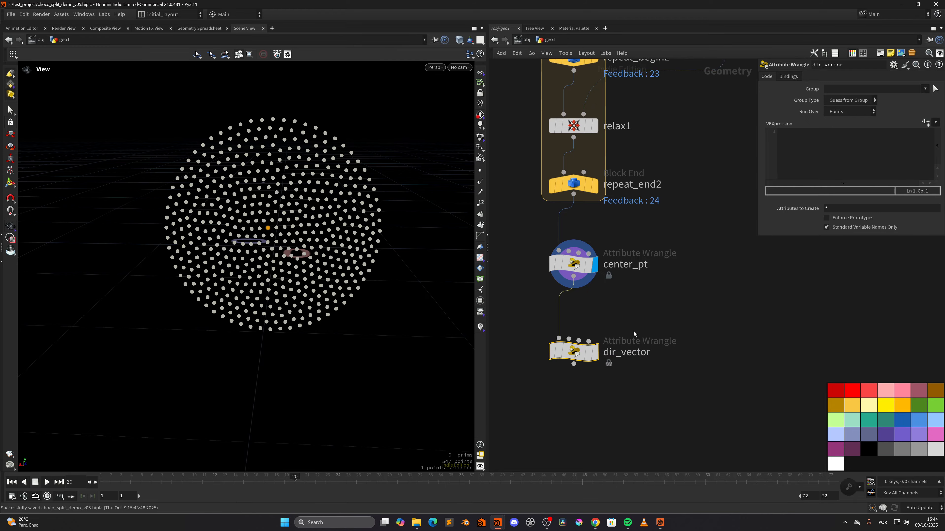
click(578, 359)
Step: Write the dir_vector wrangle's code as v@dir = normalize( getbbox_center(0) - v@P );
click(800, 168)
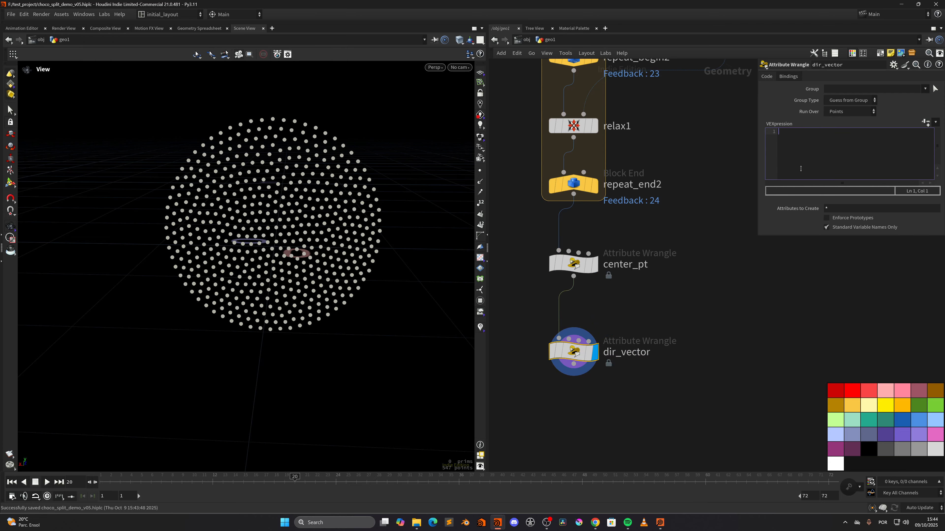
text(v@dir)
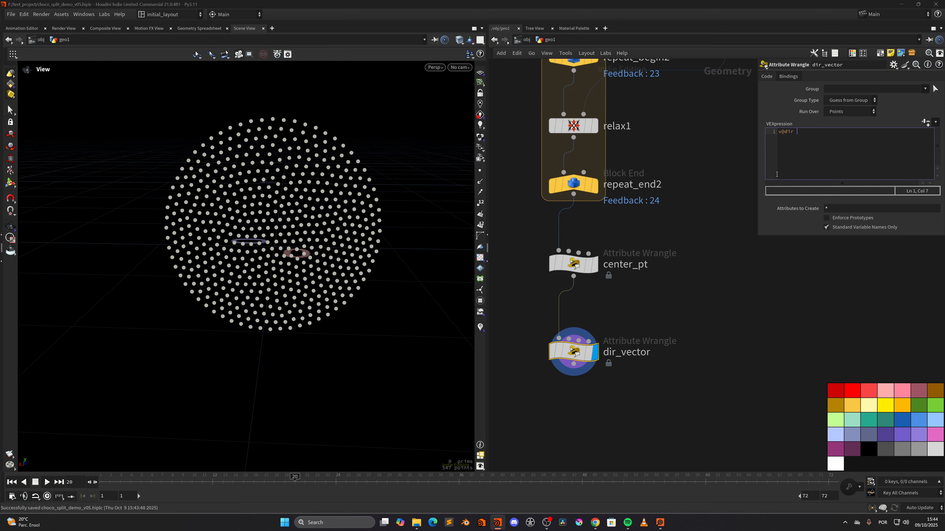
text( = normal)
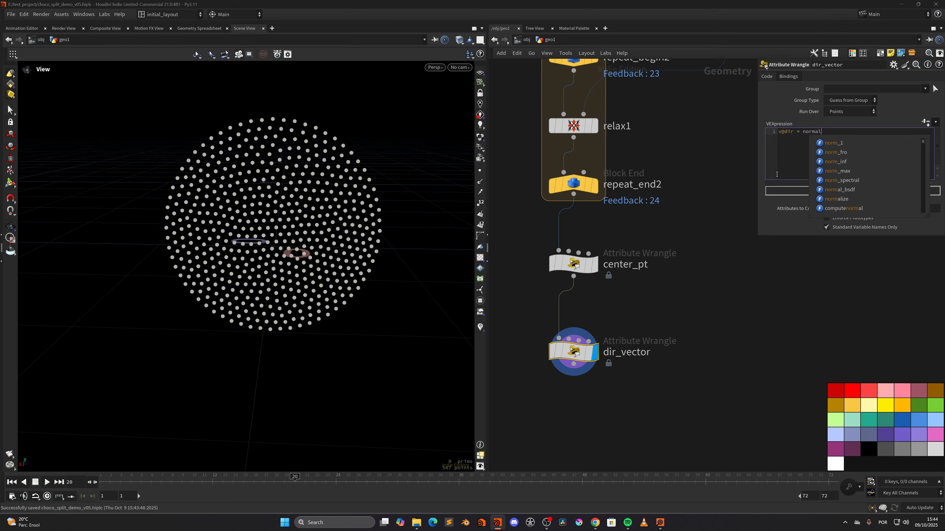
text(ize( get ))
key(Left)
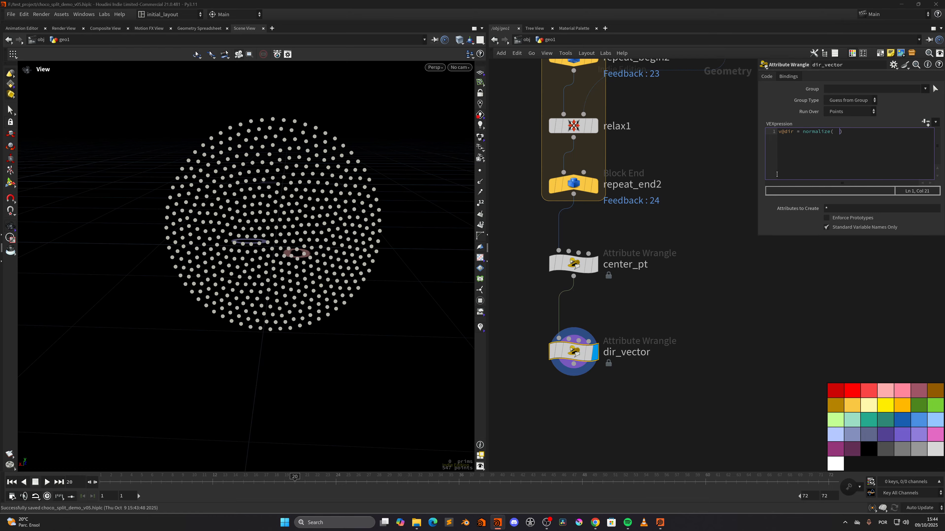
key(Left)
text(getb)
key(Down)
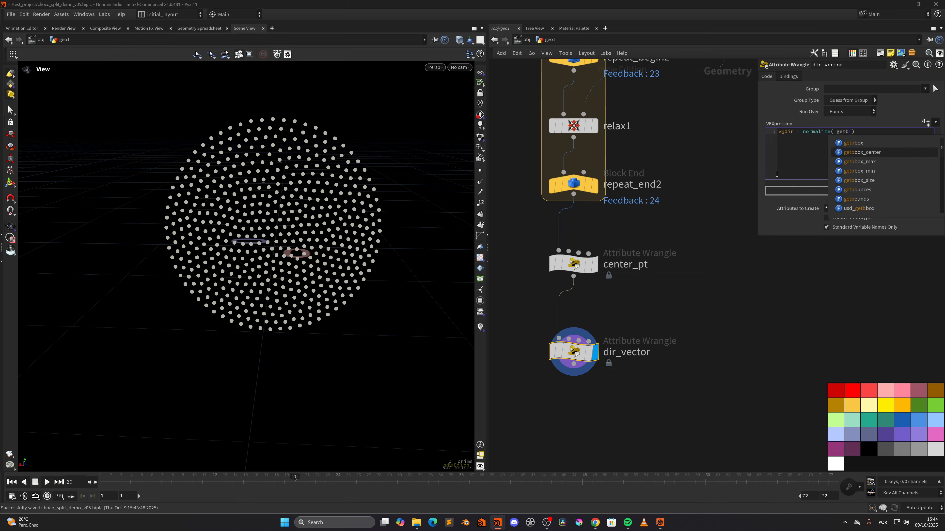
key(Return)
text(())
key(Left)
text(0))
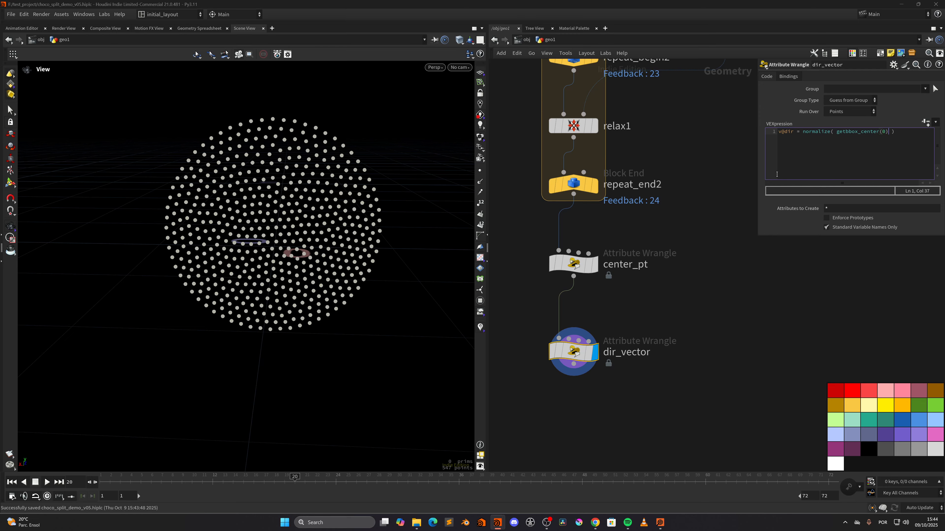
text( - v@P)
click(639, 328)
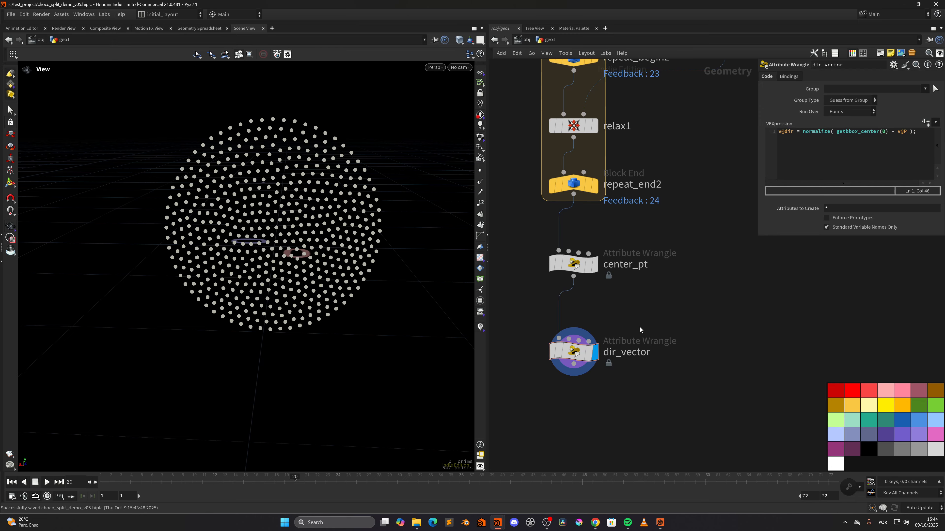
Step: Visualize dir_vector's dir attribute as green vector markers with length scale 0.015, check them in the viewport, and save the scene
mouse_move(571, 352)
click(536, 352)
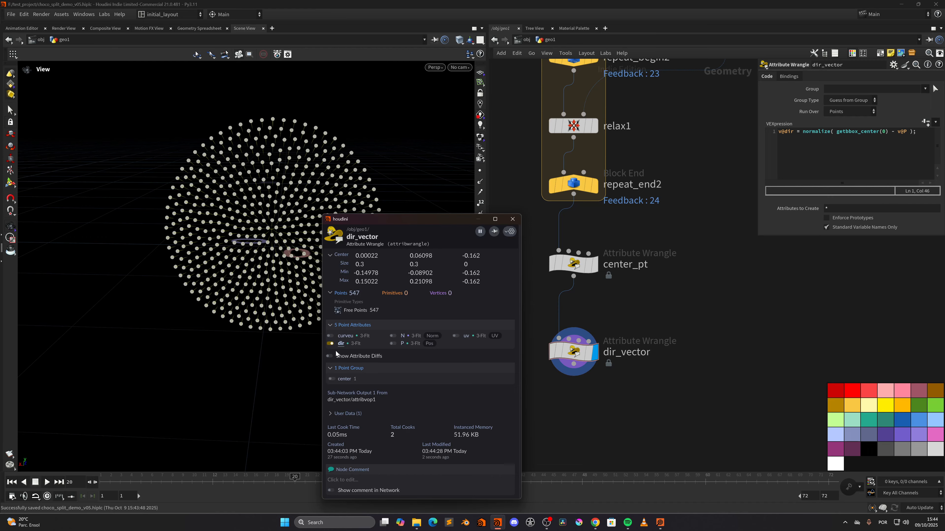
right_click(330, 344)
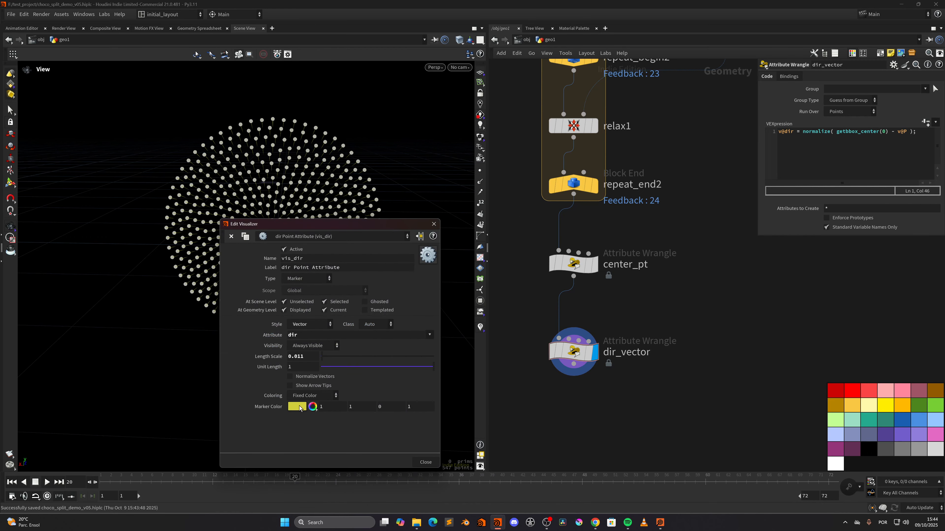
click(300, 407)
click(319, 345)
click(418, 311)
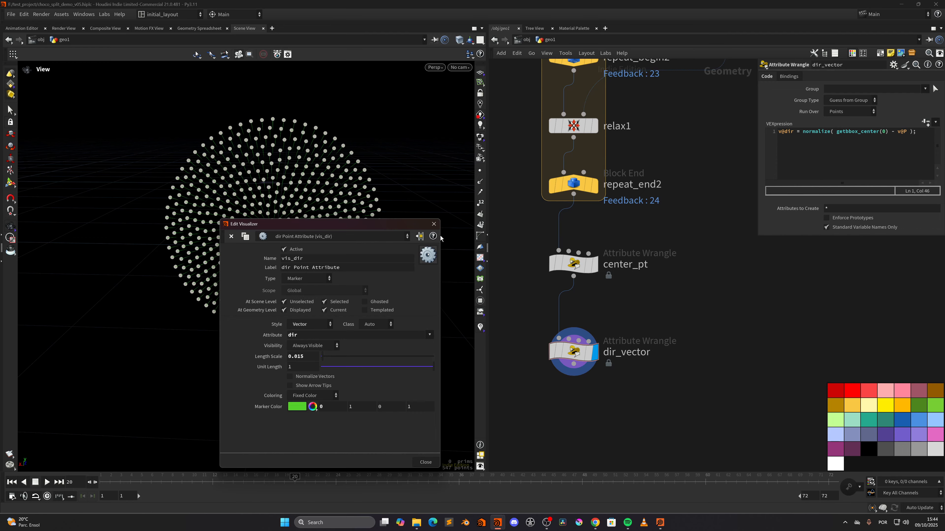
click(434, 224)
scroll(360, 238, up, 4)
scroll(301, 282, down, 7)
drag(299, 282, 328, 298)
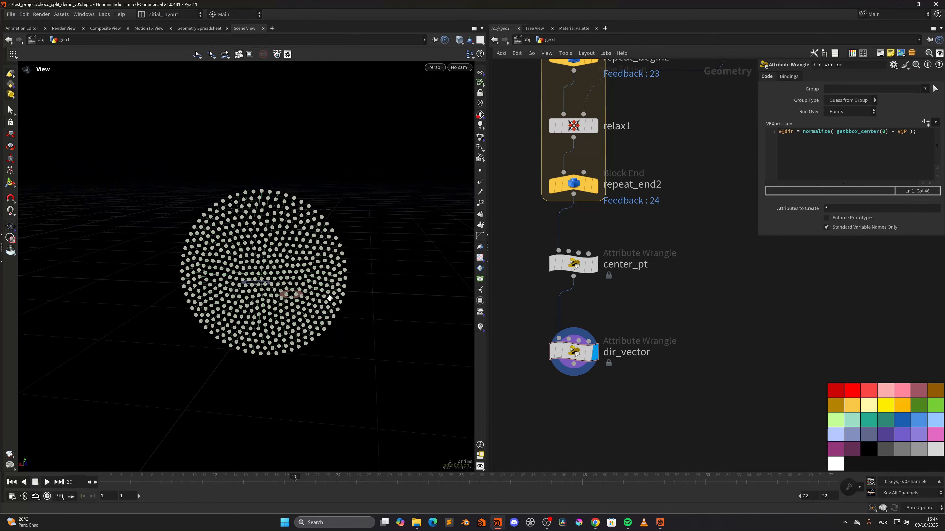
key(ctrl+s)
Step: Add an Attribute Wrangle connected to scatter1's output, placed beside the relax branch, and display it
scroll(297, 334, up, 1)
middle_drag(297, 335, 319, 303)
middle_drag(562, 417, 609, 384)
scroll(609, 383, down, 1)
scroll(609, 383, down, 4)
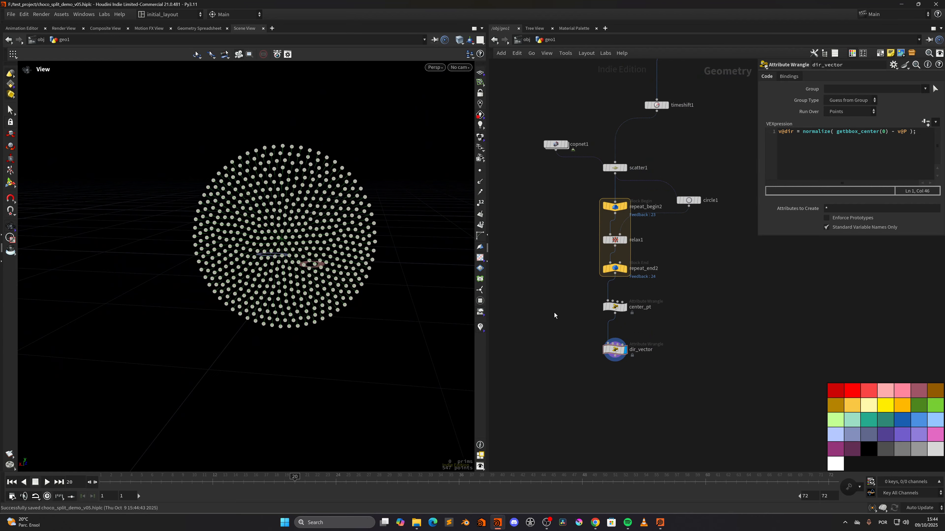
middle_drag(572, 341, 578, 316)
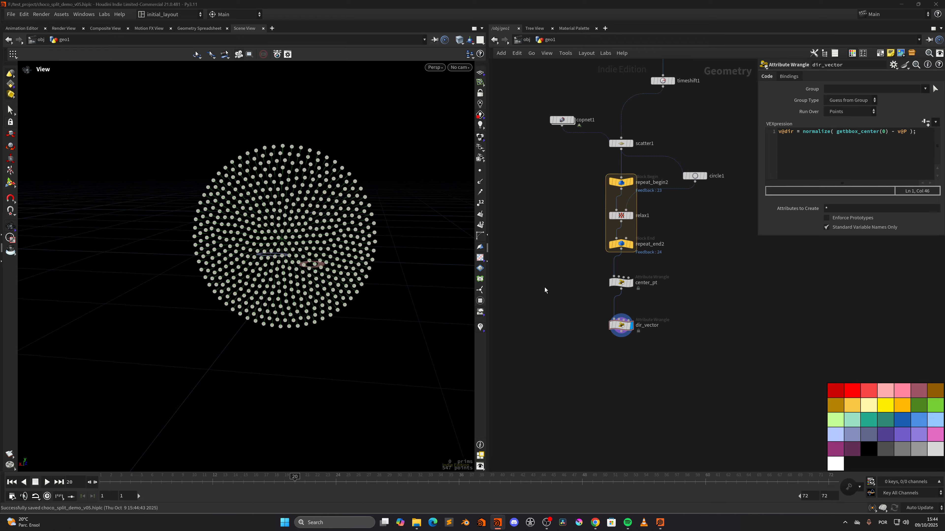
click(621, 150)
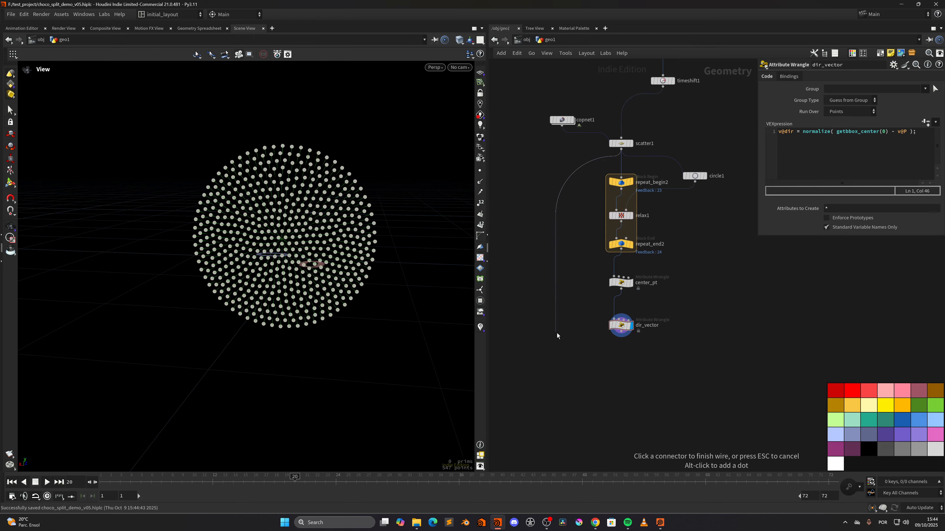
key(Tab)
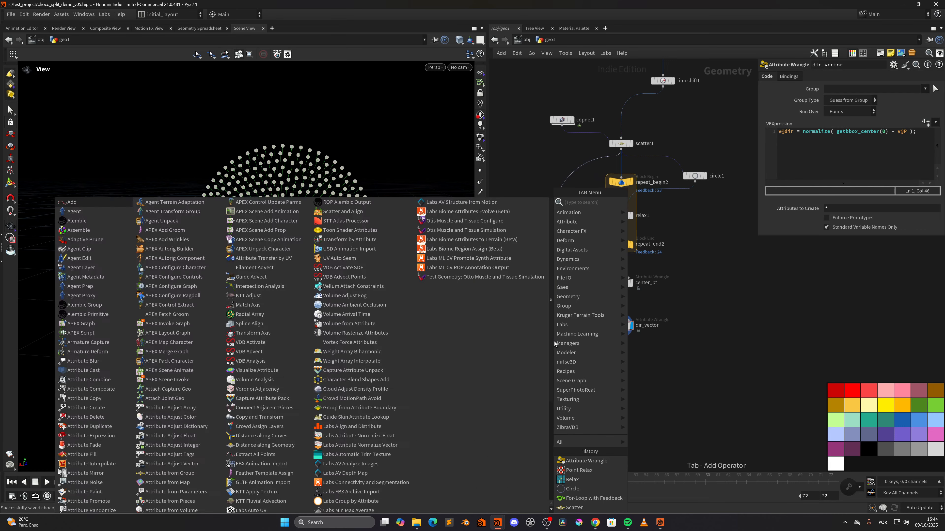
text(attw)
key(Return)
click(554, 341)
click(564, 341)
scroll(333, 264, up, 5)
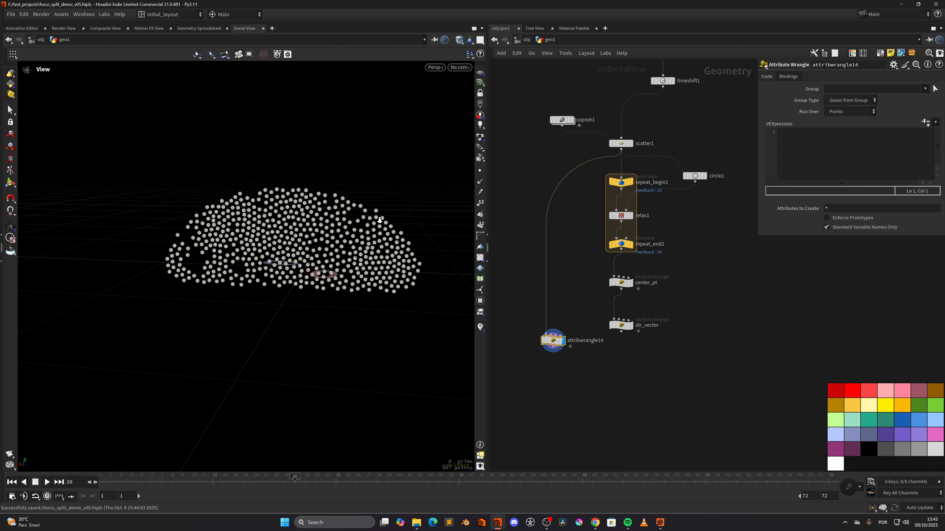
Step: Move the new wrangle below dir_vector and connect dir_vector's output to its second input
drag(333, 264, 331, 274)
drag(555, 340, 557, 381)
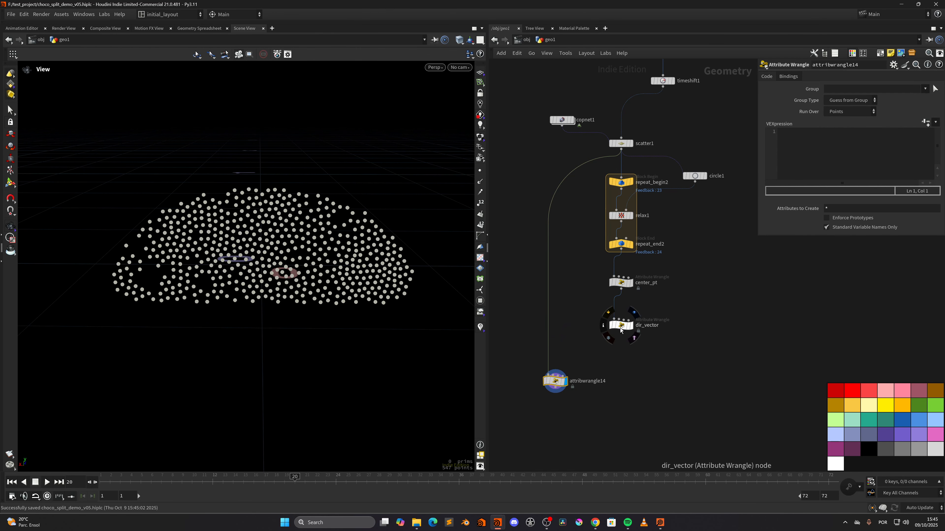
drag(620, 336, 563, 378)
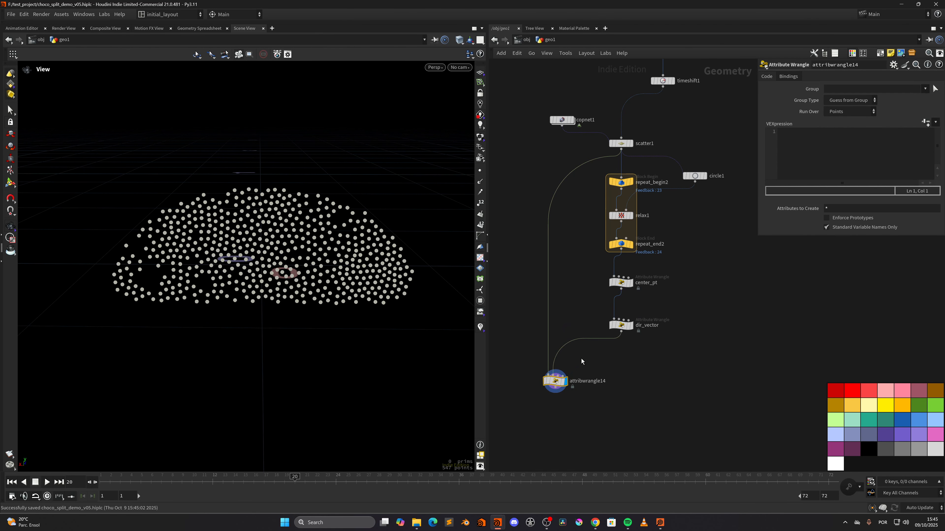
Step: Write two lines in the new wrangle's code: v@origP = v@opinput1_P; and v@dir = v@opinput1_dir;
click(794, 147)
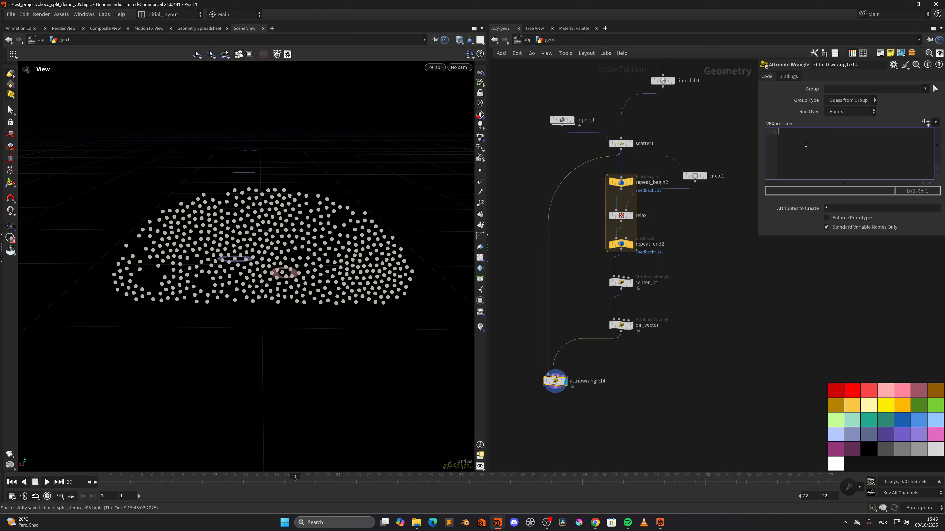
text(v@)
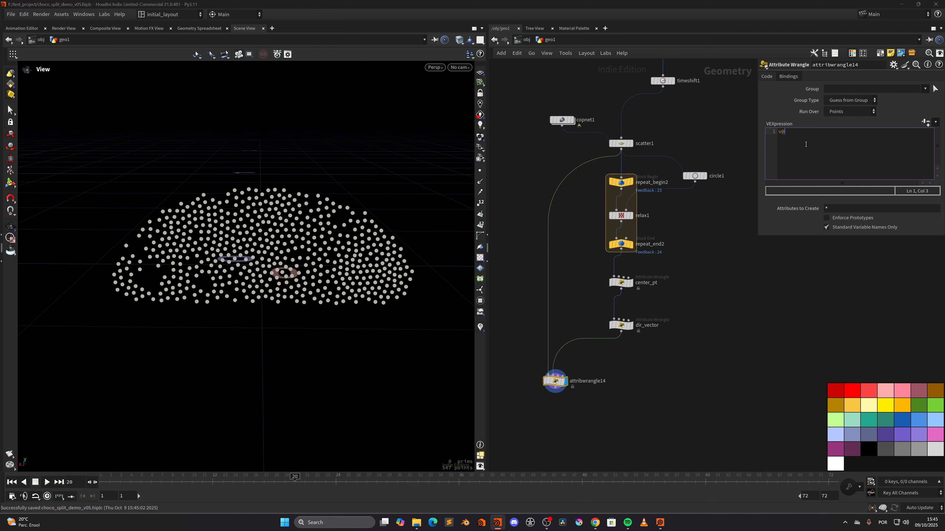
text(origP = v@opinput1_P;)
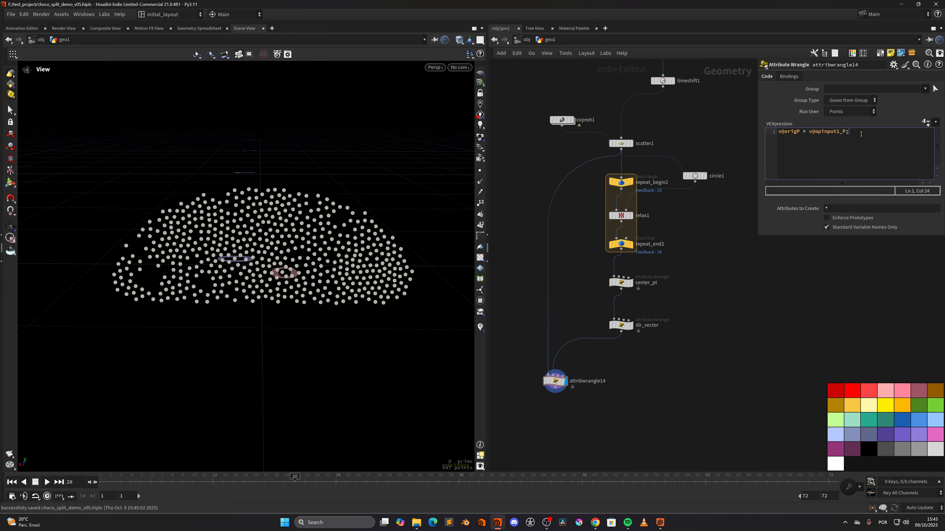
key(Return)
text(v@dir)
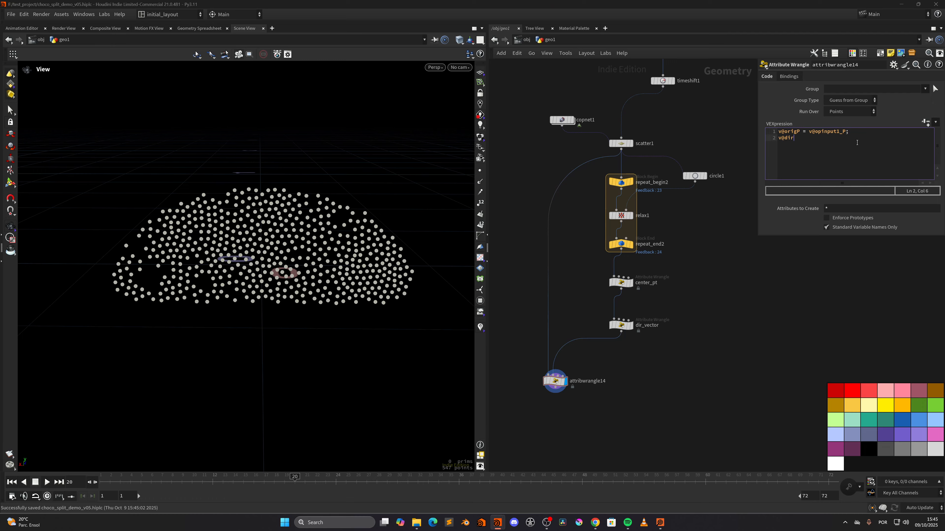
text( = v@opinput1_dir;)
click(856, 145)
Step: Add a line to the wrangle's code that copies the center group: i@group_center = i@opinput1_group_center;
key(Return)
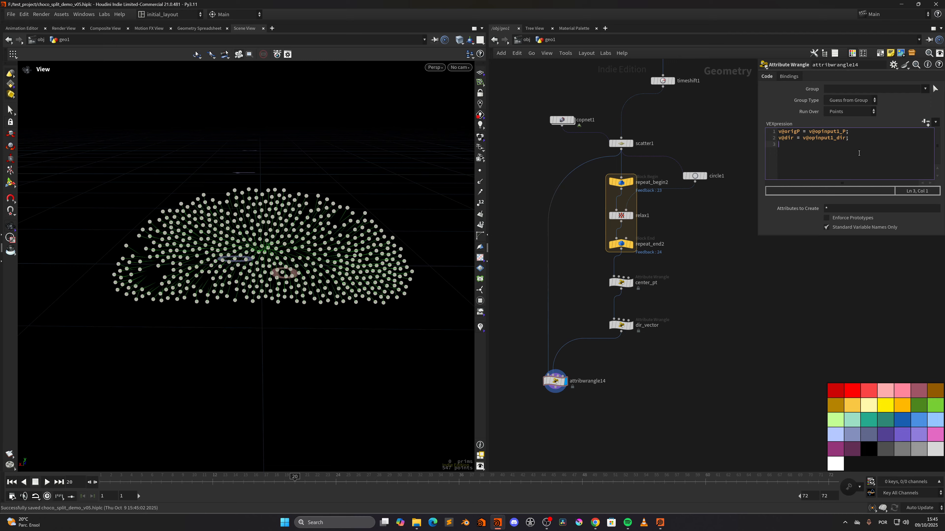
text(i@grou)
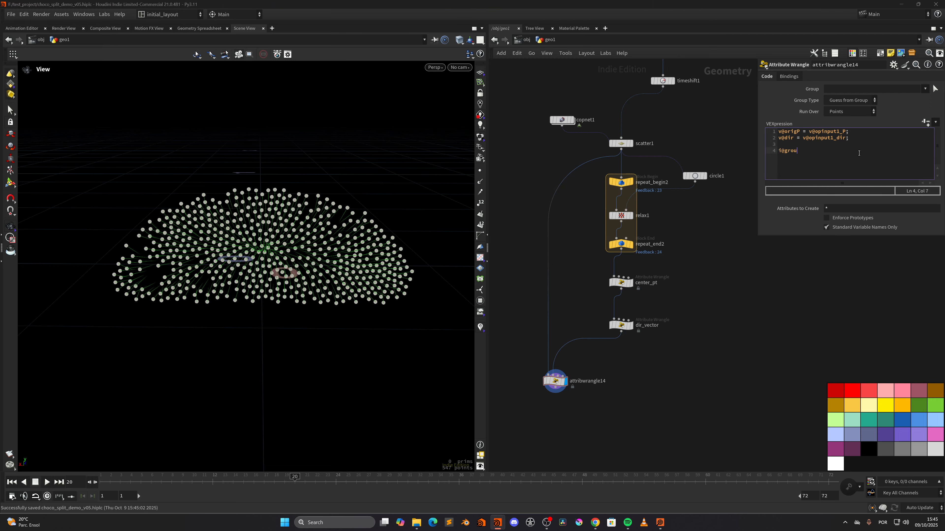
text(p_center = i@opinput1_group_center;)
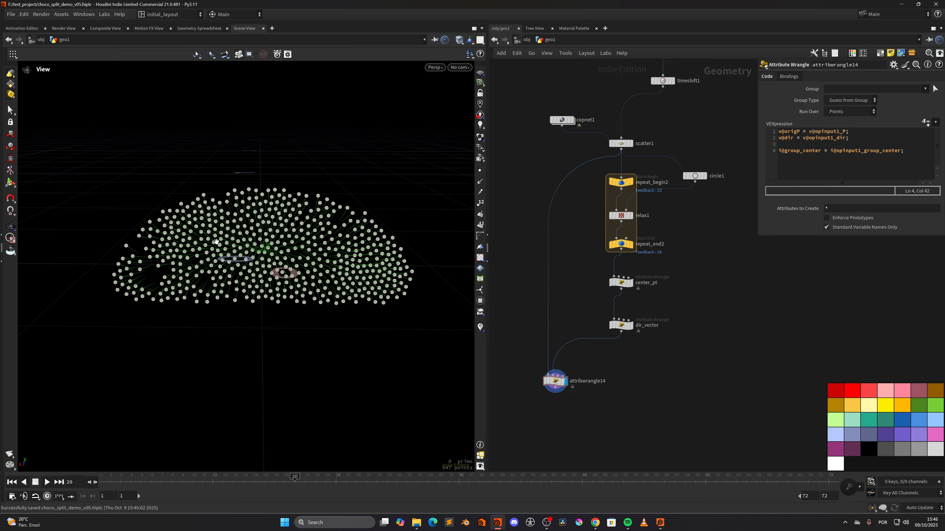
Step: Turn off the dir attribute's visualization from the new wrangle's node information
click(537, 381)
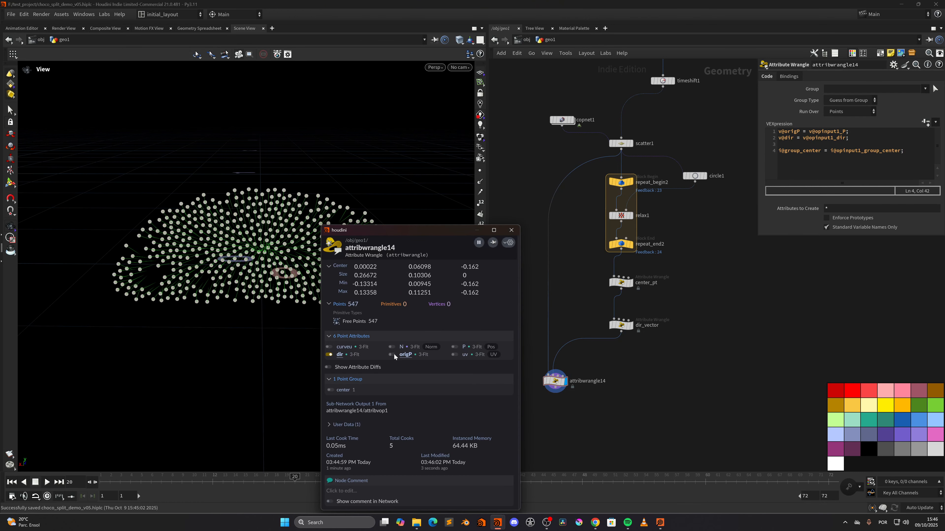
click(328, 355)
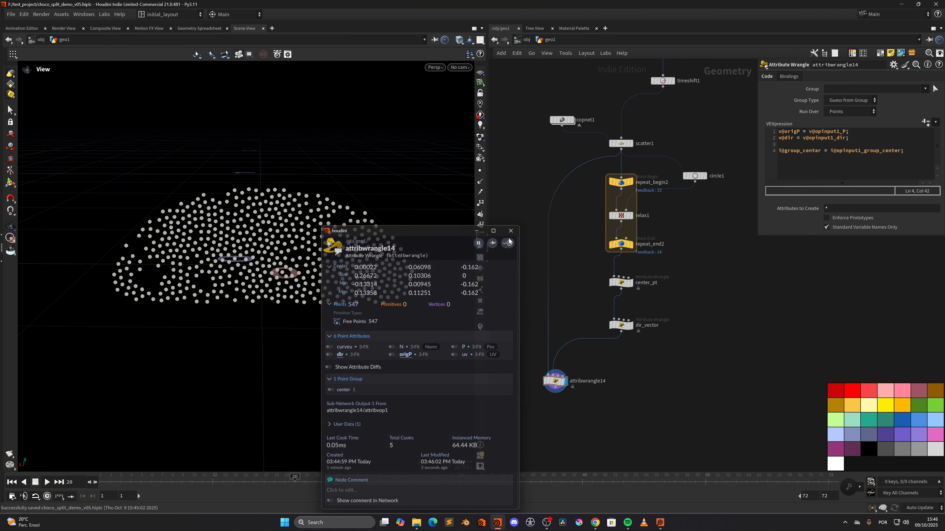
click(511, 230)
Step: Show point groups in the viewport's group list and check the wrangle's center group
click(483, 299)
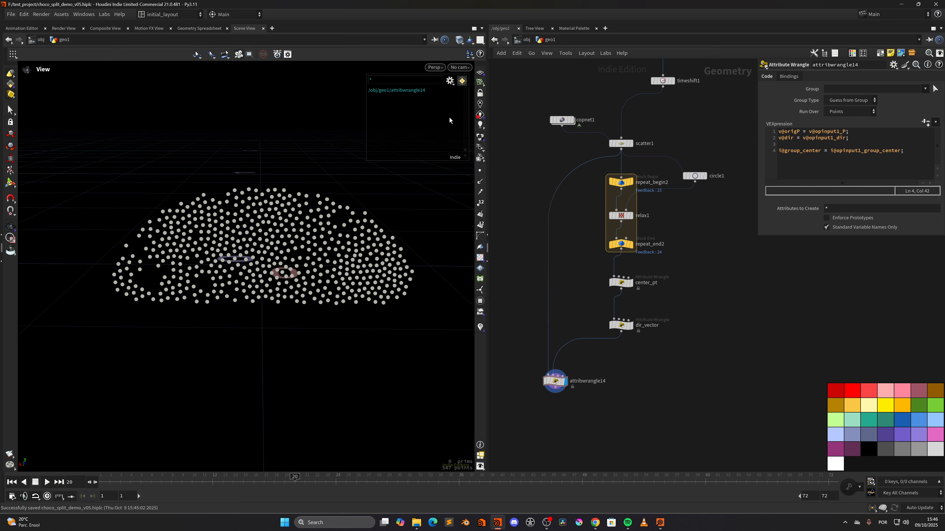
click(450, 81)
click(467, 111)
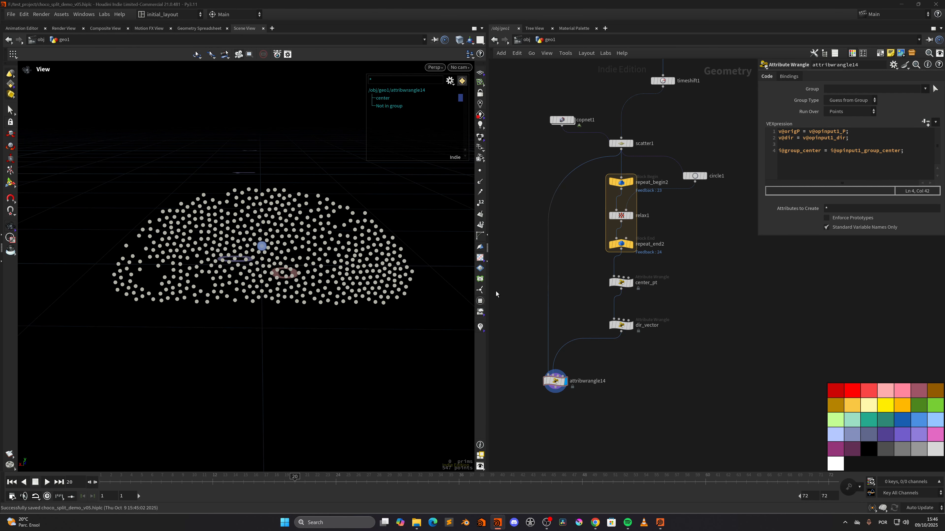
click(481, 301)
Step: Rename the new attribute wrangle as copy_grps_n_attrs
middle_drag(613, 409, 620, 381)
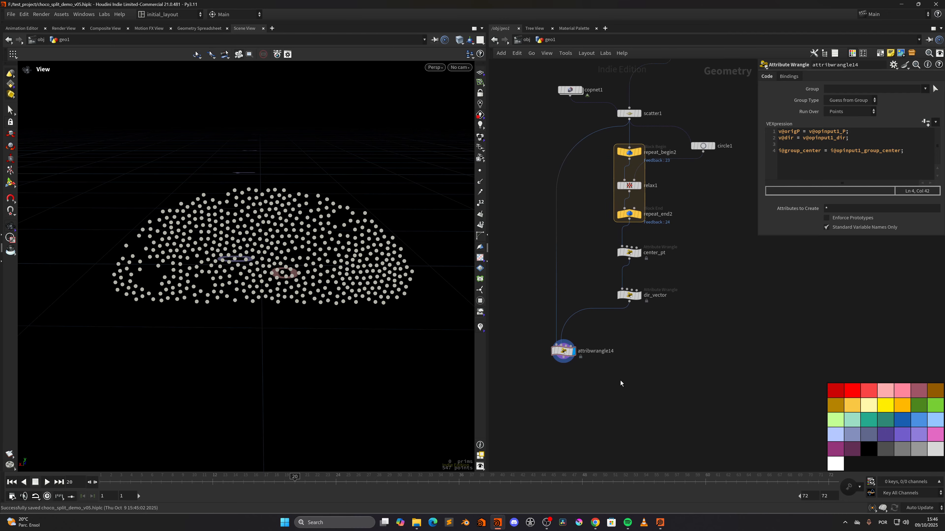
scroll(600, 376, up, 3)
double_click(602, 342)
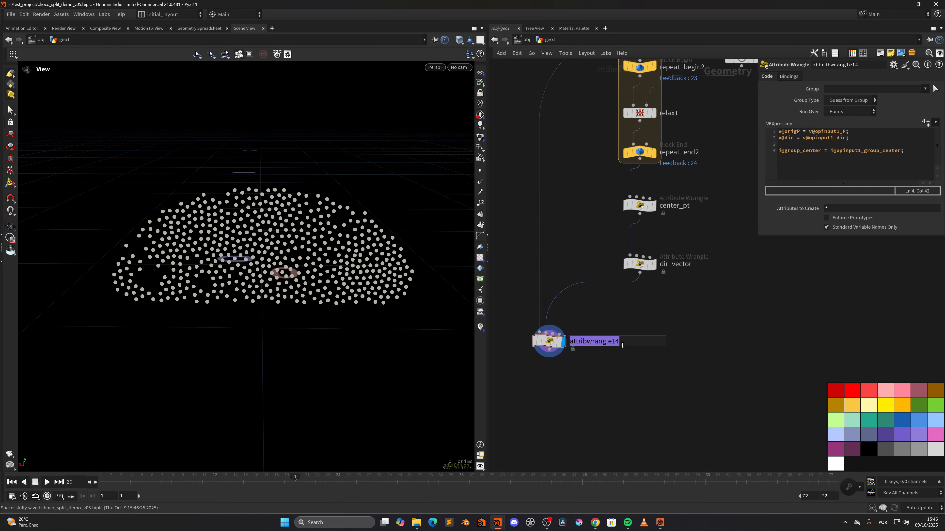
text(copy_grp)
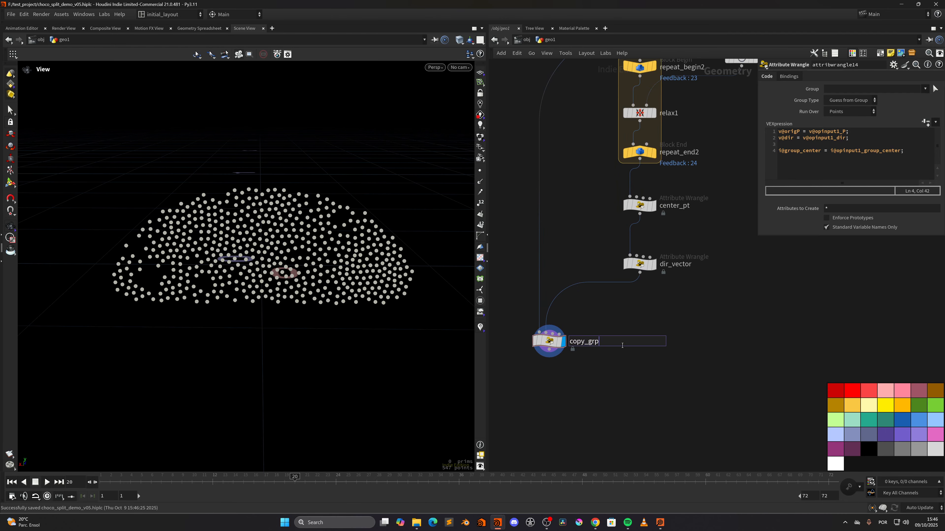
text(s_n_attrs)
key(Return)
middle_drag(575, 397, 581, 348)
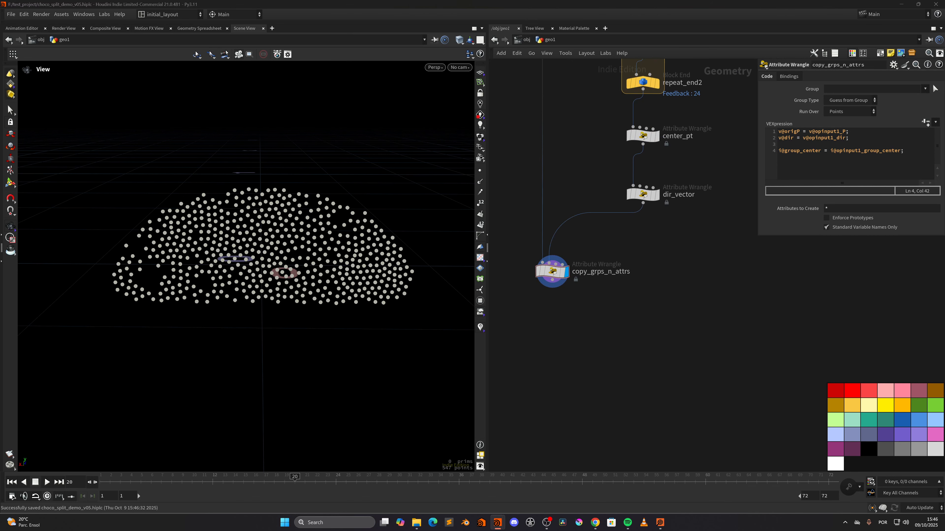
scroll(687, 246, down, 4)
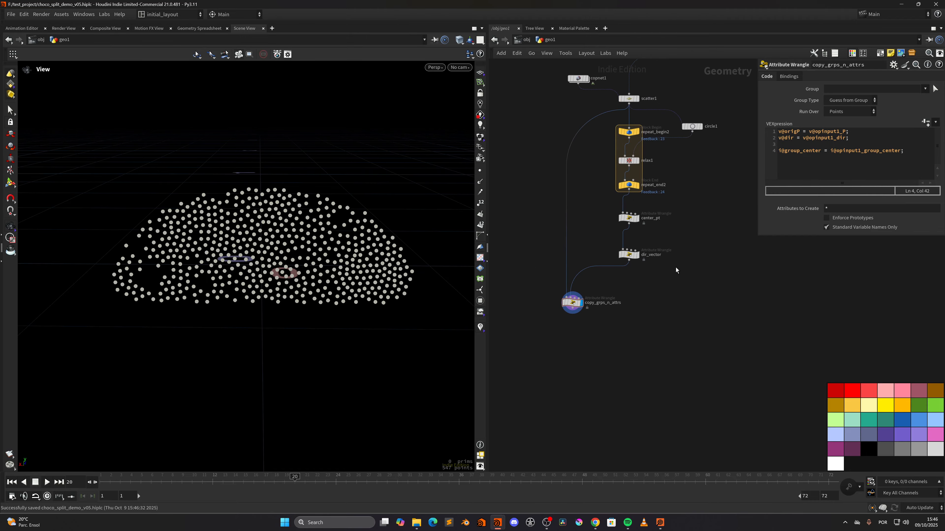
scroll(675, 267, up, 3)
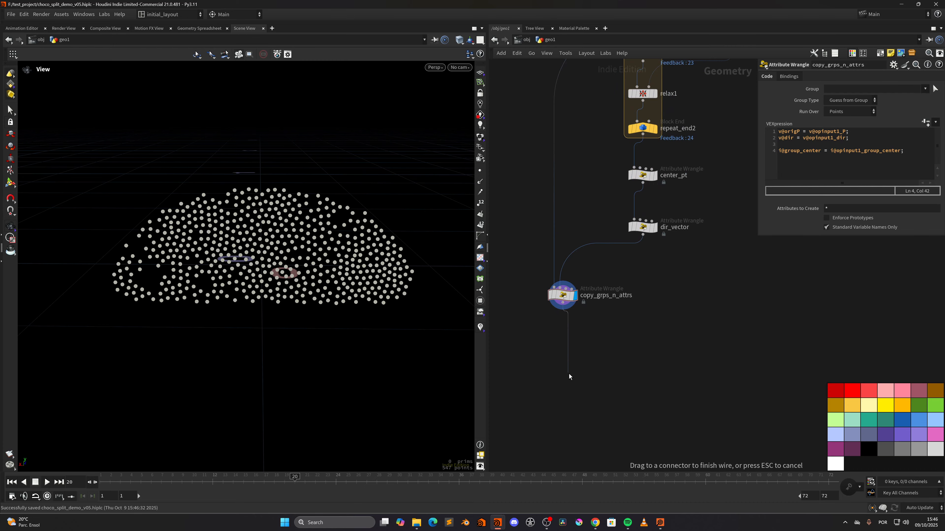
Step: Add a For-Loop with Feedback block wired to the output of copy_grps_n_attrs
key(Tab)
text(for)
key(Down)
key(Down)
key(Down)
key(Down)
key(Down)
key(Down)
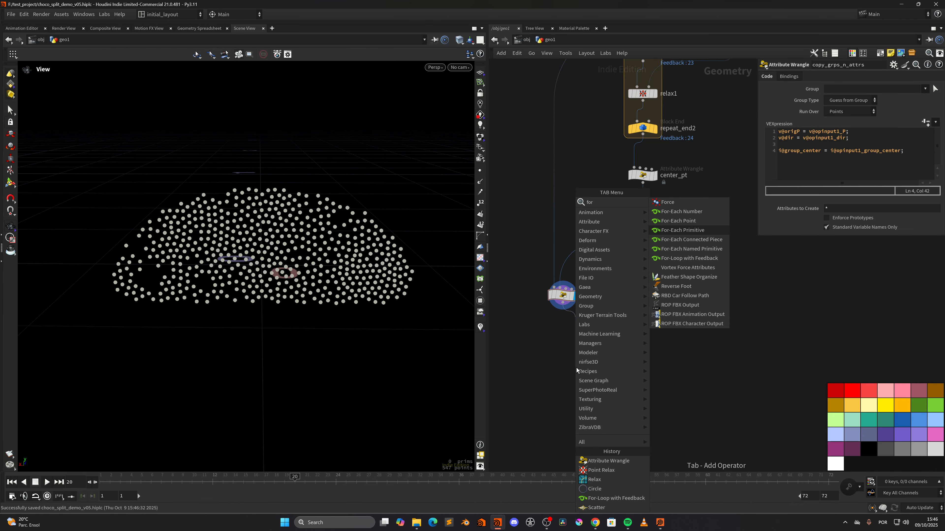
key(Return)
Step: Color the new feedback loop's nodes teal and align the block directly beneath copy_grps_n_attrs
key(c)
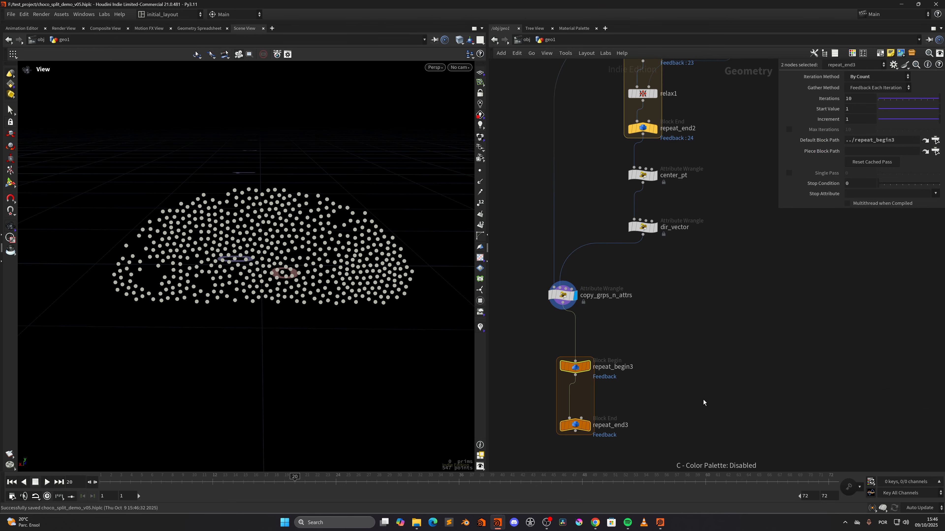
key(c)
click(580, 368)
click(886, 421)
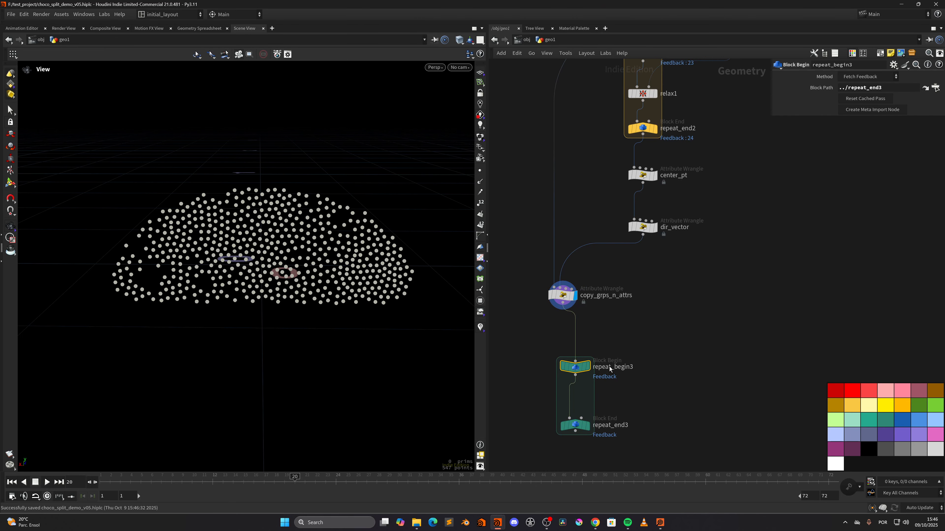
middle_drag(611, 399, 619, 376)
drag(625, 415, 524, 332)
drag(583, 346, 566, 324)
click(623, 386)
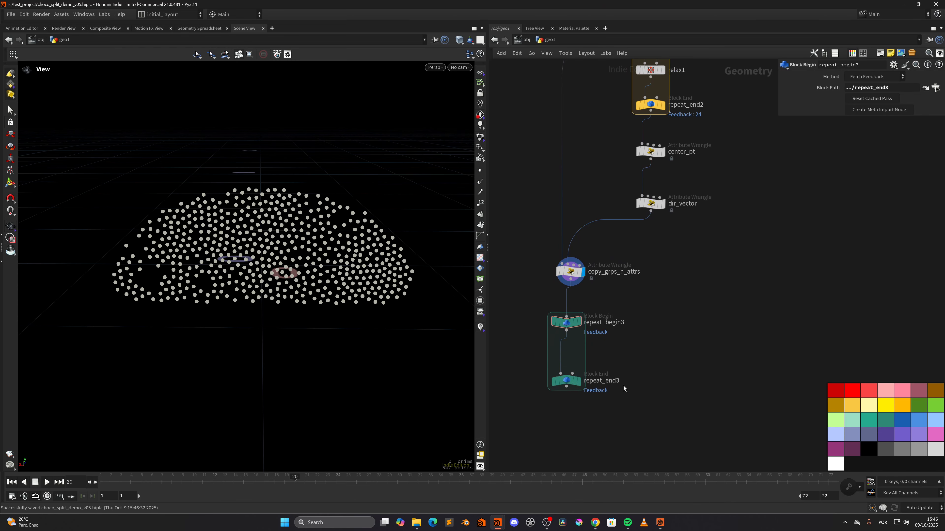
Step: Make room inside the teal loop and insert a Point Relax node between its begin and end nodes
drag(567, 381, 566, 450)
key(Tab)
text(relax)
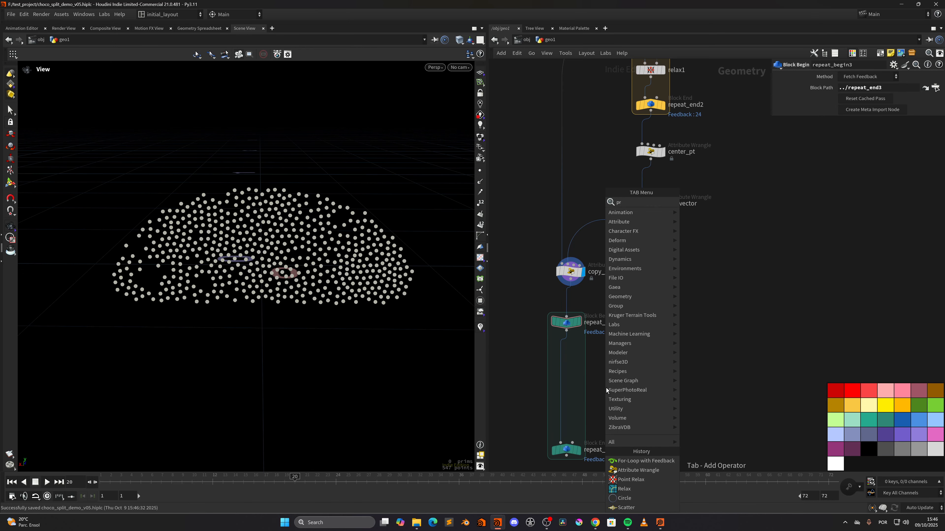
key(Down)
key(Return)
key(Return)
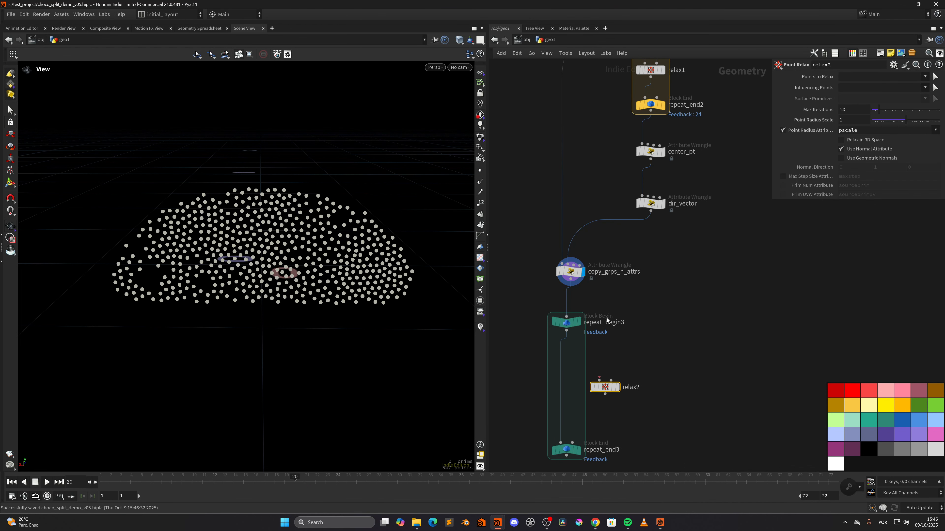
click(567, 389)
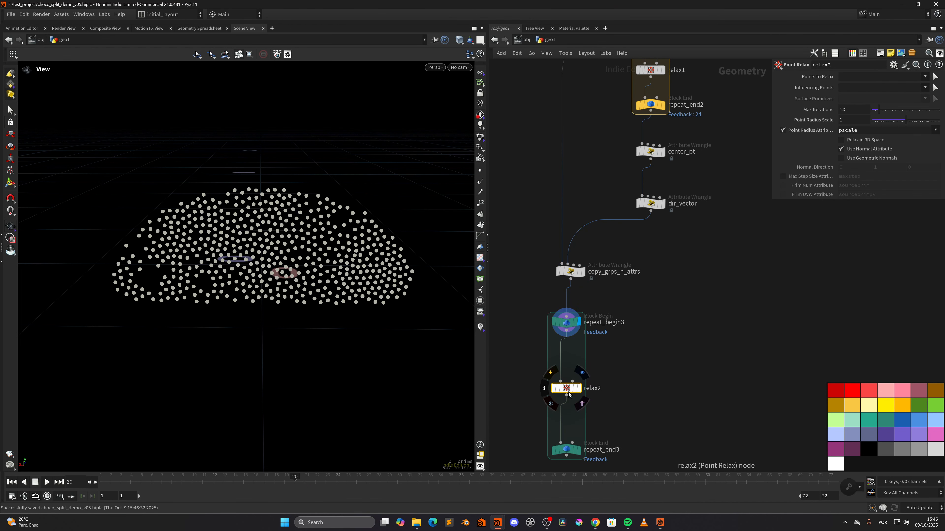
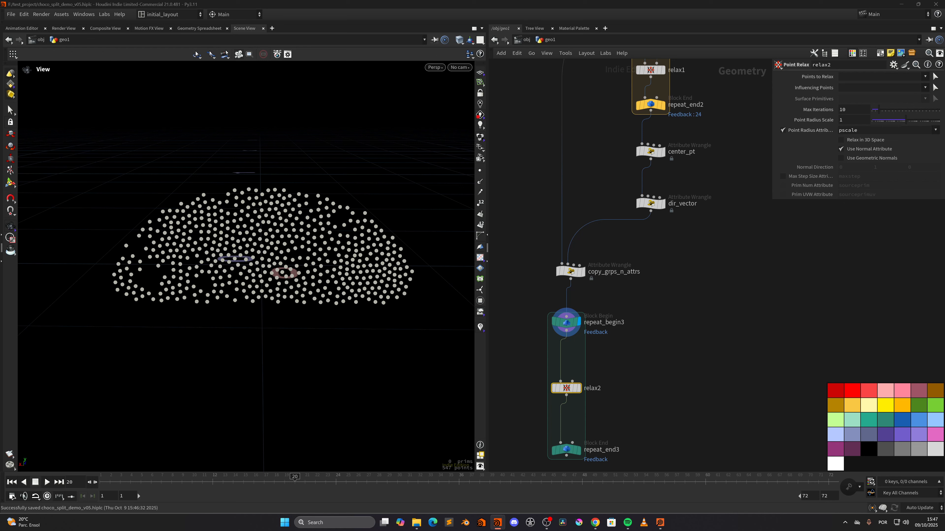
Step: Insert a null between timeshift1 and scatter1, and display its break-face surface
scroll(700, 278, down, 3)
middle_drag(699, 246, 648, 286)
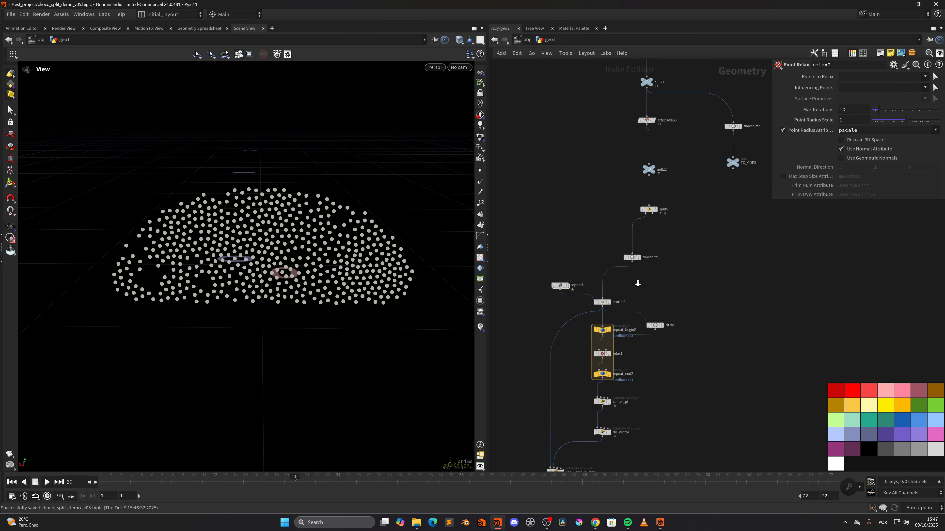
scroll(634, 281, up, 1)
key(Tab)
text(null)
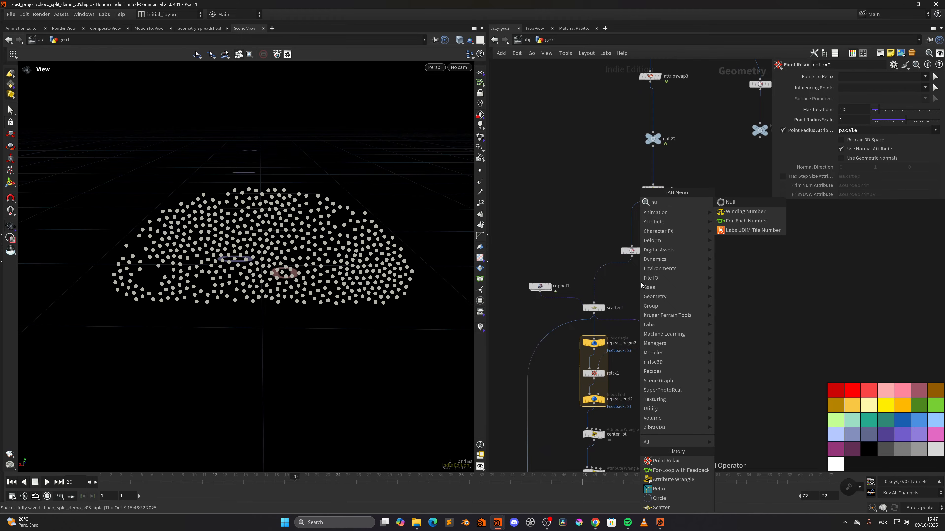
key(Return)
drag(641, 283, 655, 401)
click(644, 270)
Step: Create an Object Merge referencing the new null, place it beside the teal loop and connect it as relax2's surface to adhere to
key(alt+o)
click(654, 399)
key(ctrl+c)
key(Delete)
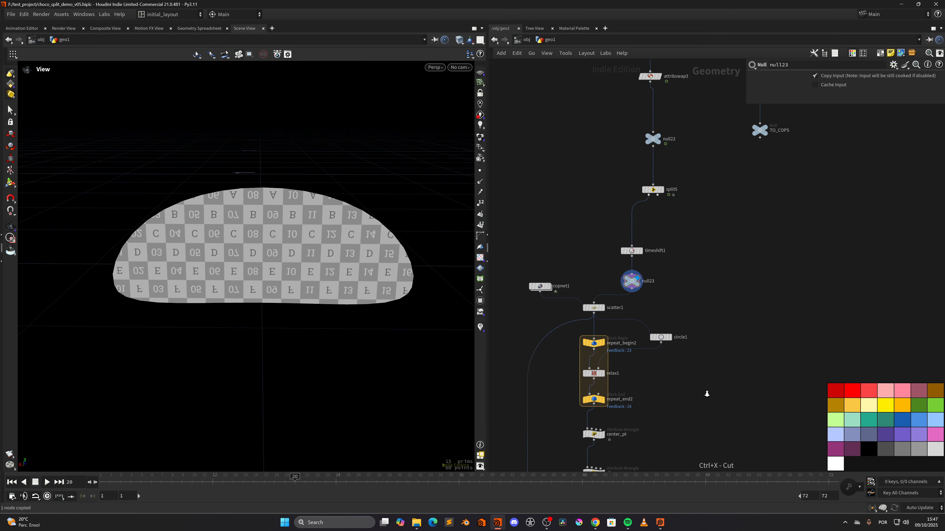
scroll(703, 389, down, 4)
middle_drag(703, 389, 669, 211)
scroll(606, 307, up, 3)
key(ctrl+v)
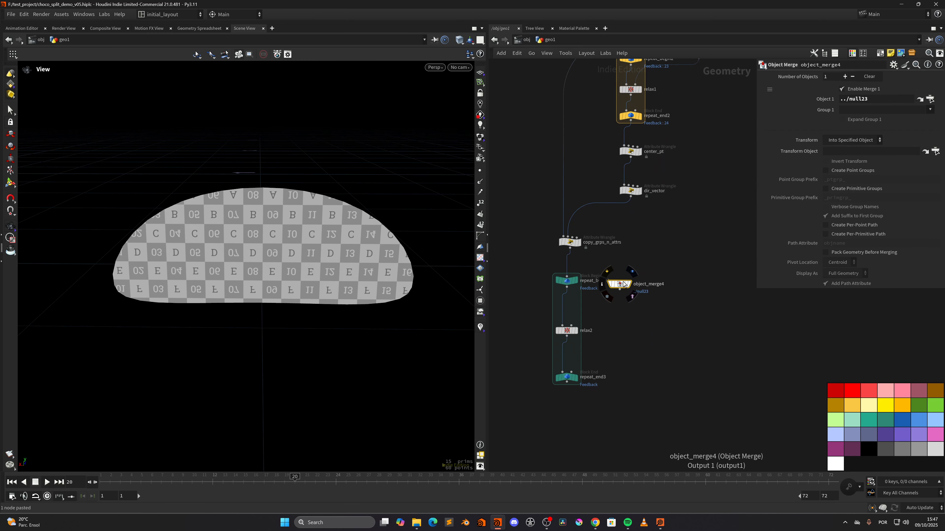
click(619, 296)
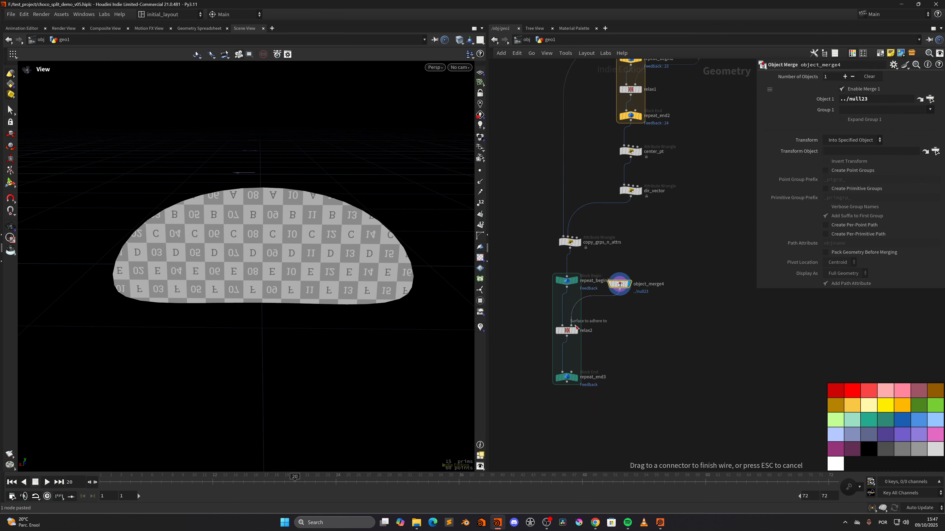
click(576, 334)
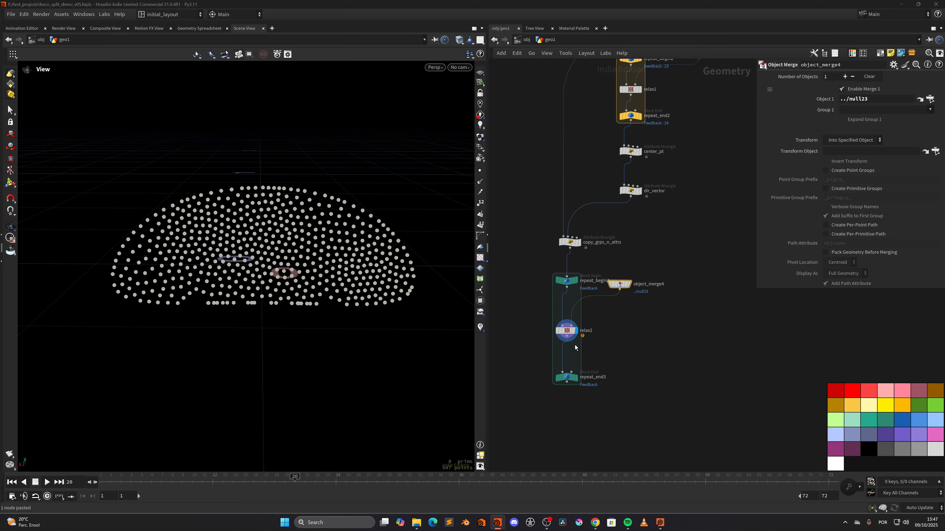
Step: Disable relax2's Point Radius Attribute and set its Point Radius Scale to 0.15
click(568, 331)
click(783, 130)
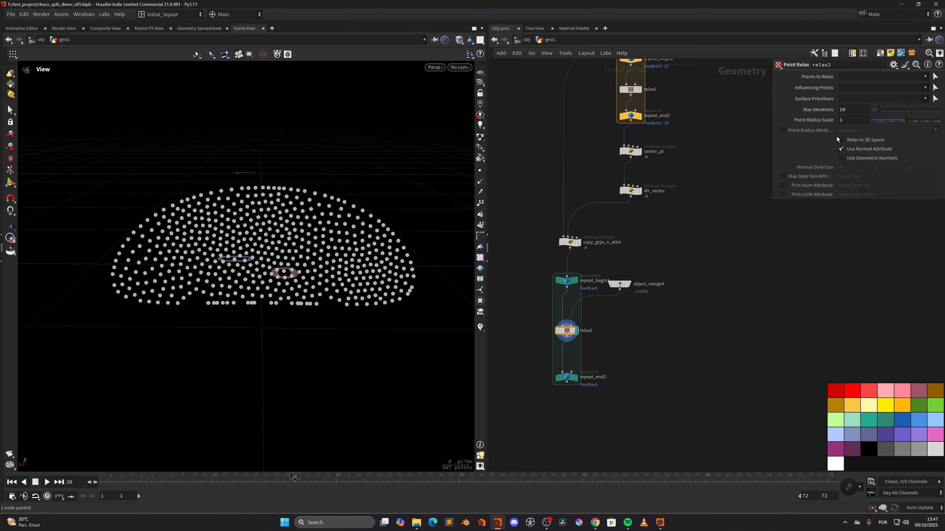
double_click(852, 121)
text(0.15)
key(Return)
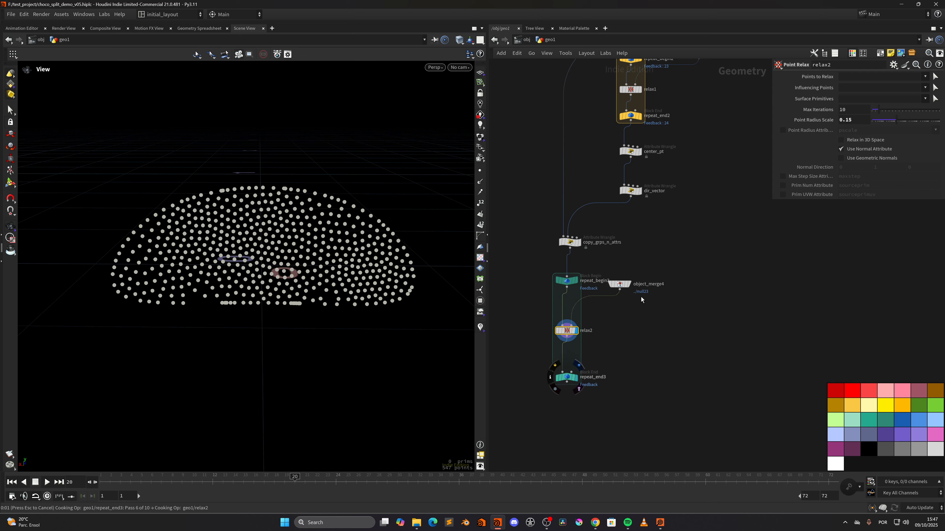
Step: Set the iterations of the teal loop's end node to 12
middle_drag(618, 340, 630, 321)
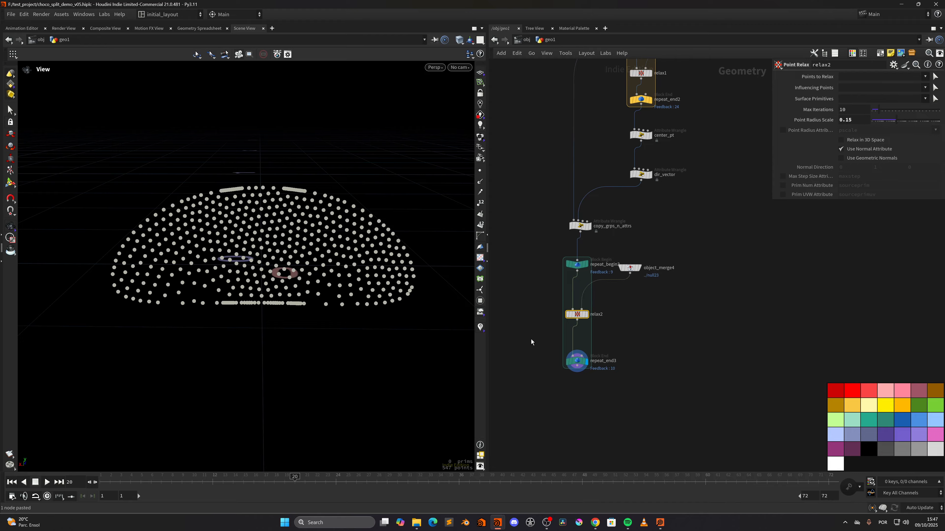
click(576, 361)
drag(854, 100, 735, 128)
text(12)
key(Return)
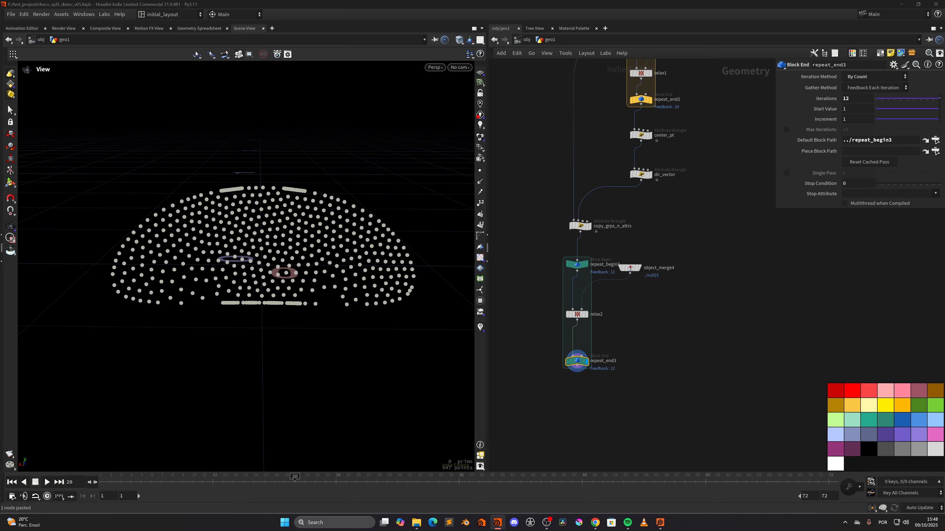
Step: Set relax2's Point Radius Scale to 0.01
click(577, 314)
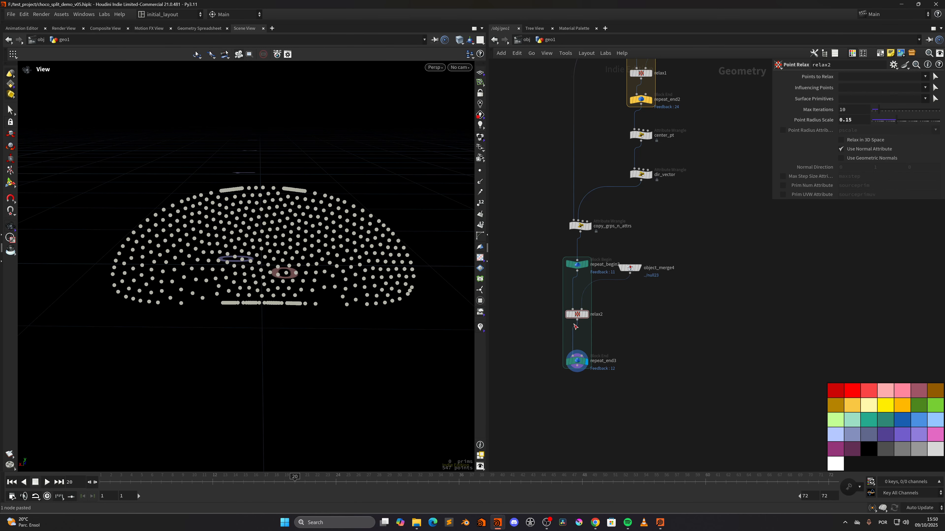
double_click(855, 120)
text(01)
key(Return)
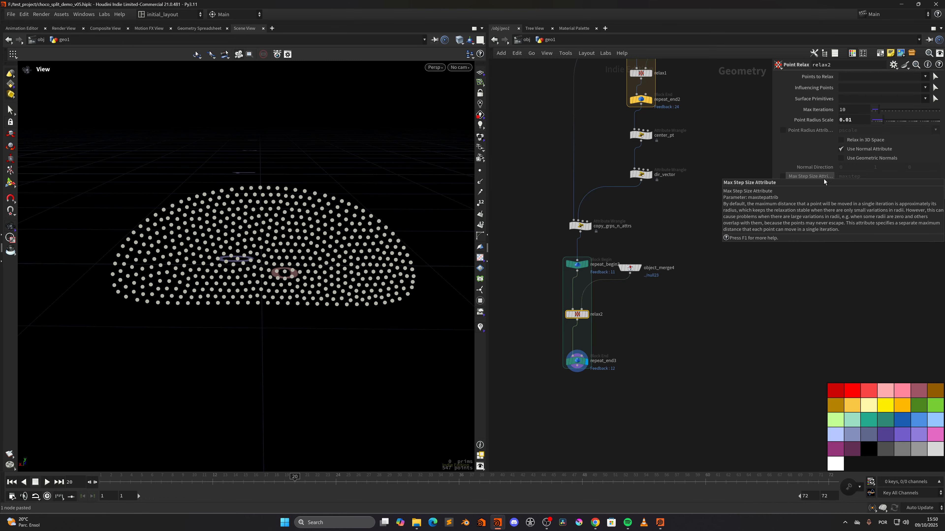
Step: Set the teal loop's iterations to 10 and save the scene
drag(290, 253, 359, 274)
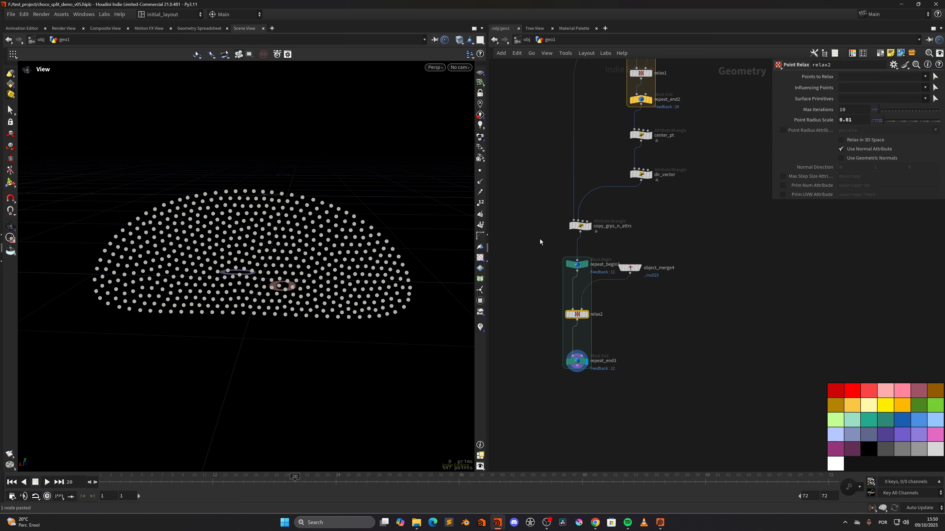
scroll(601, 262, down, 2)
key(ctrl+s)
click(580, 346)
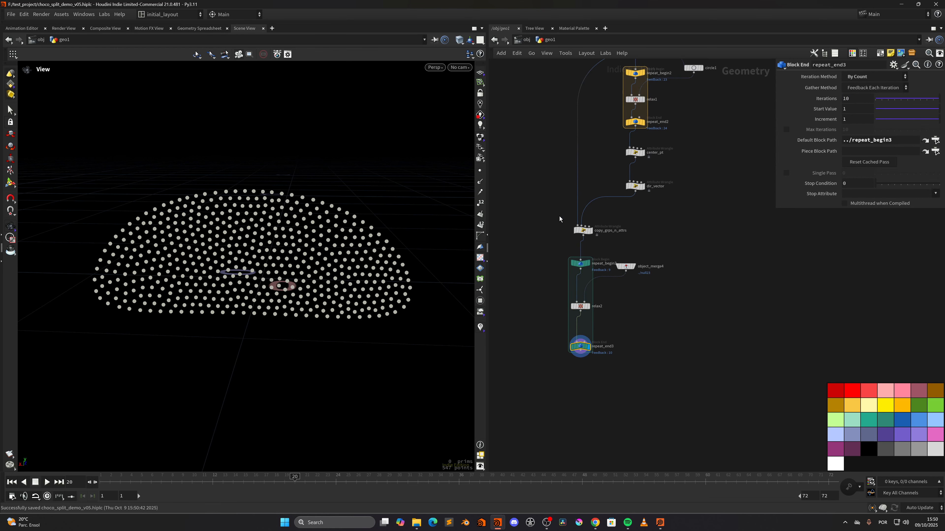
drag(341, 274, 367, 308)
middle_drag(644, 331, 616, 310)
key(ctrl+s)
Step: Examine the spacing of the relaxed points across the break face up to its outer border
right_drag(625, 293, 626, 287)
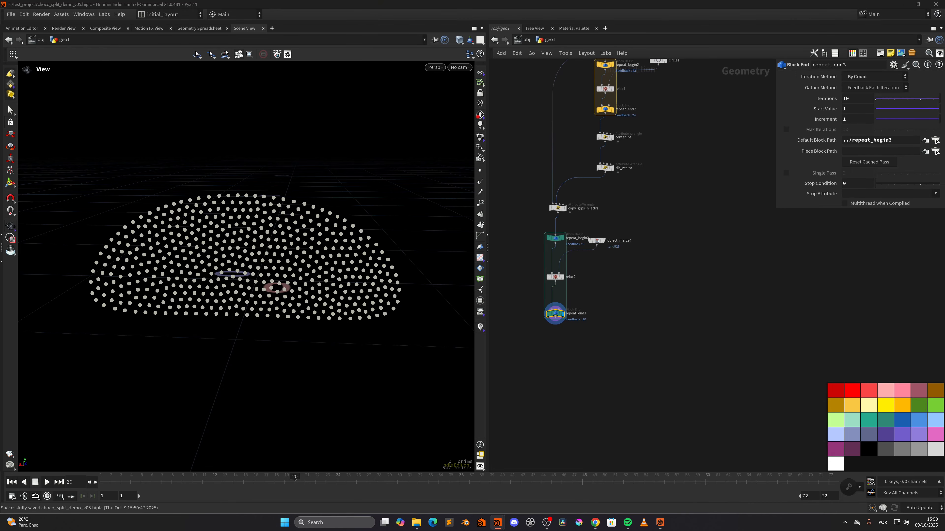
right_drag(244, 277, 320, 248)
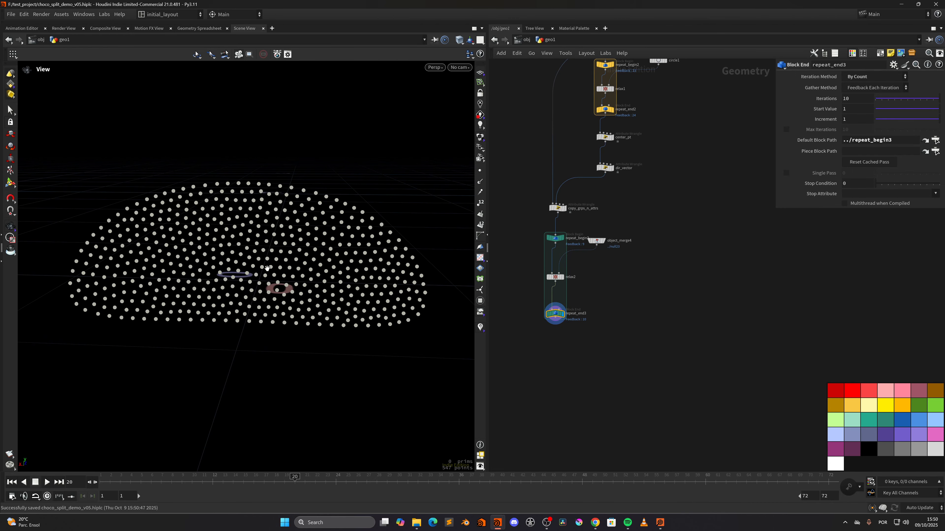
middle_drag(319, 248, 309, 258)
mouse_move(325, 248)
right_down()
mouse_move(325, 280)
mouse_move(317, 262)
right_up()
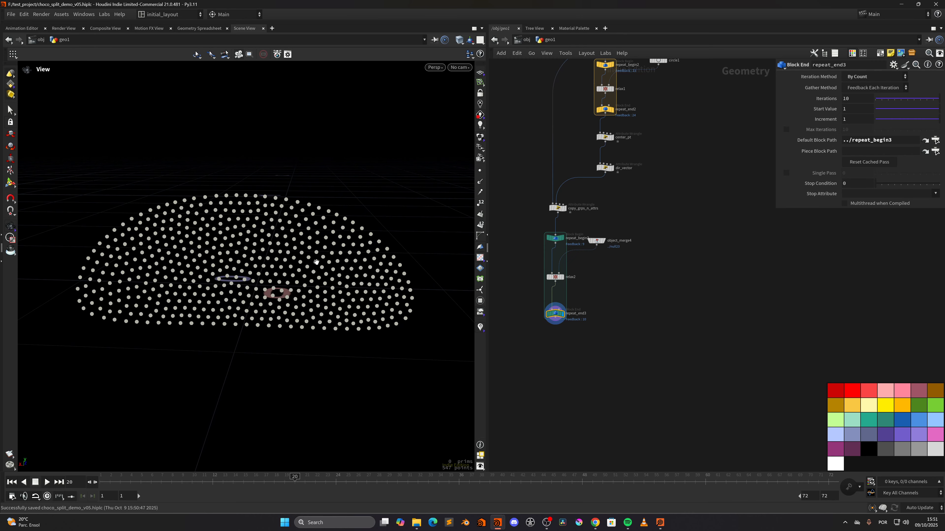
right_drag(266, 284, 310, 274)
middle_drag(310, 274, 307, 273)
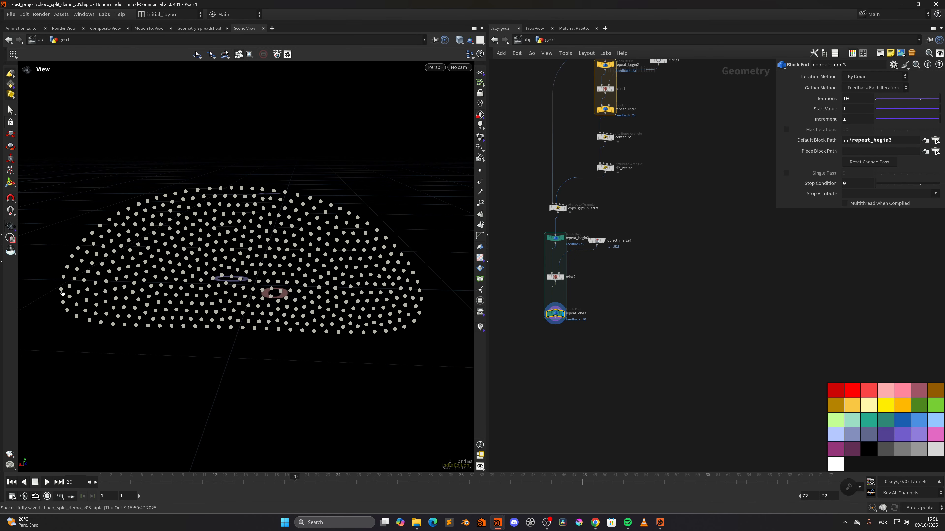
drag(355, 258, 345, 240)
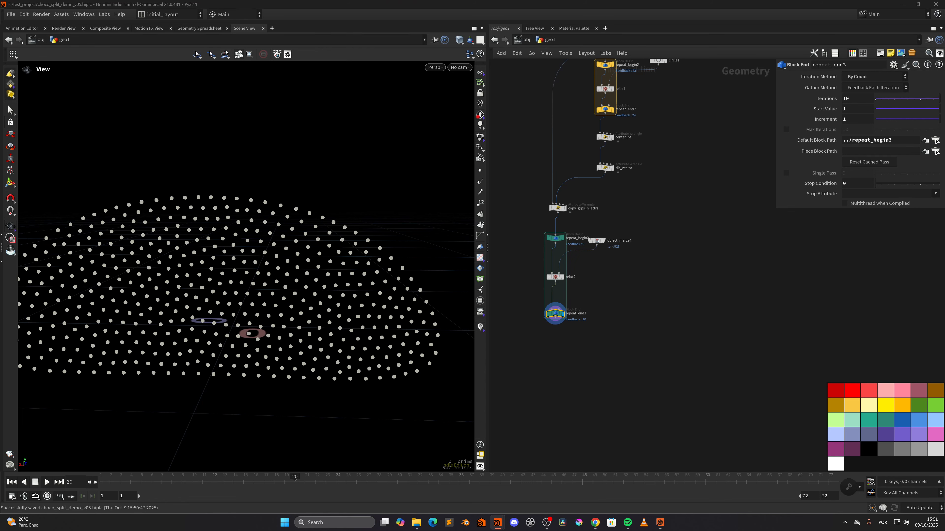
Step: Duplicate the Object Merge into free space beside the loop, display the copy and save the scene
alt+drag(601, 241, 705, 238)
click(720, 234)
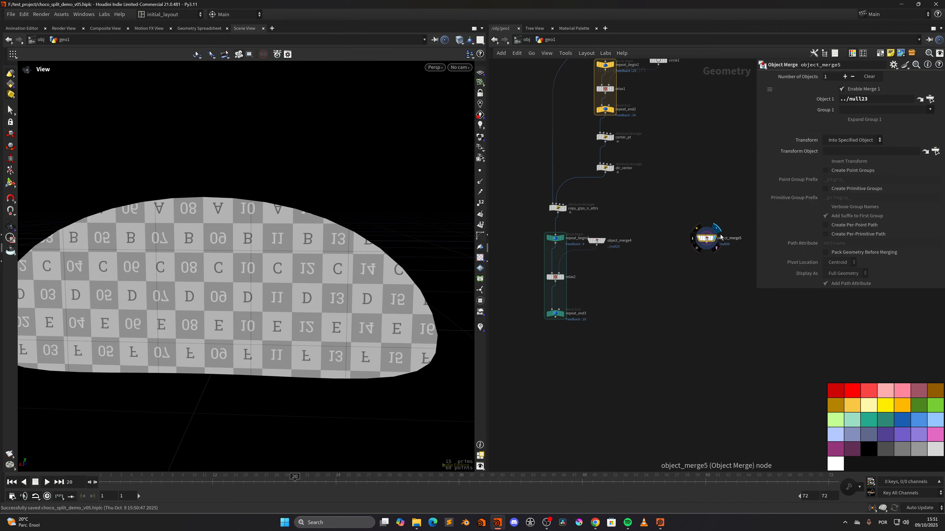
middle_drag(693, 308, 638, 307)
key(ctrl+s)
scroll(658, 275, up, 3)
Step: Add a Labs Fast Group Unshared node after the duplicated Object Merge, display it and set its group type to Edges
click(658, 273)
key(Tab)
text(u)
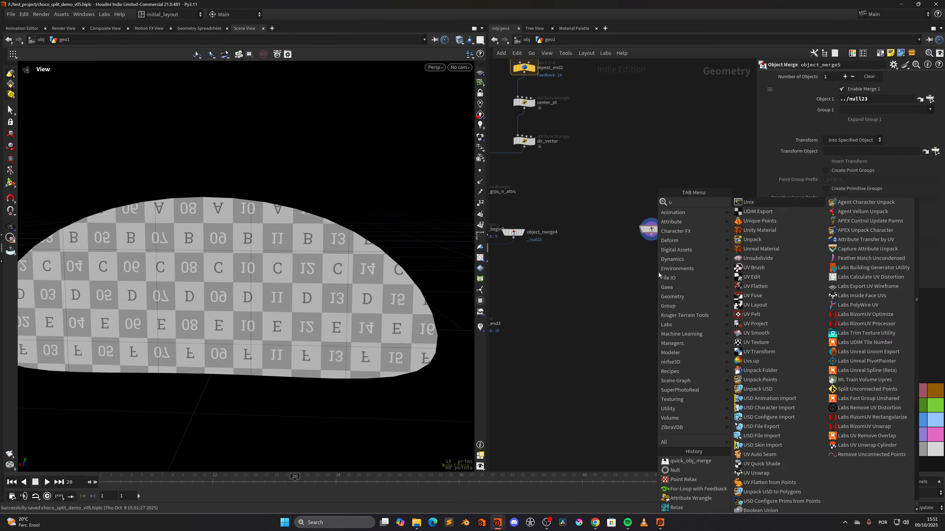
text(nsh)
key(Return)
click(658, 273)
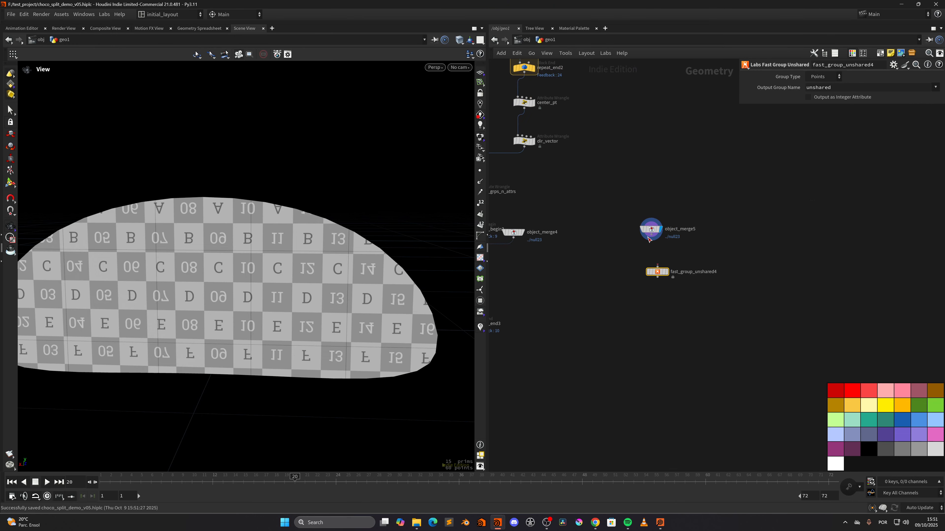
drag(651, 236, 651, 275)
click(662, 264)
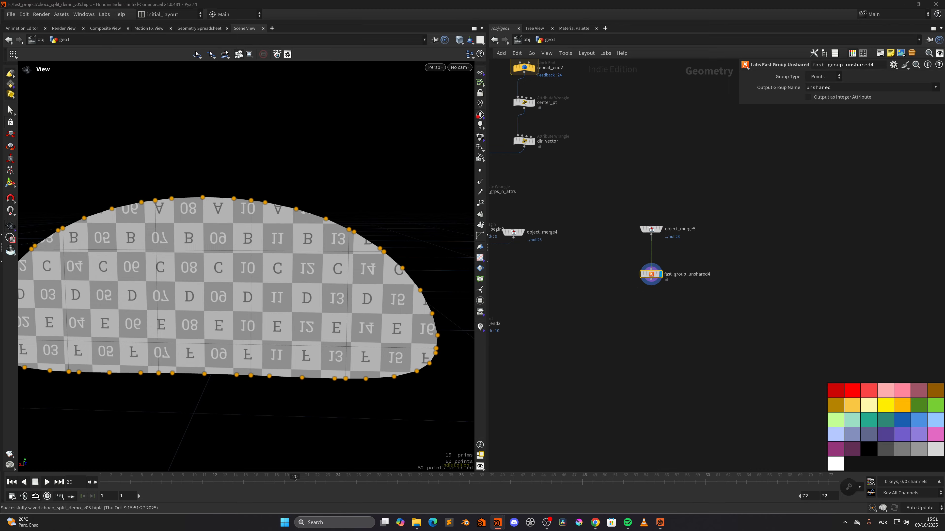
click(825, 77)
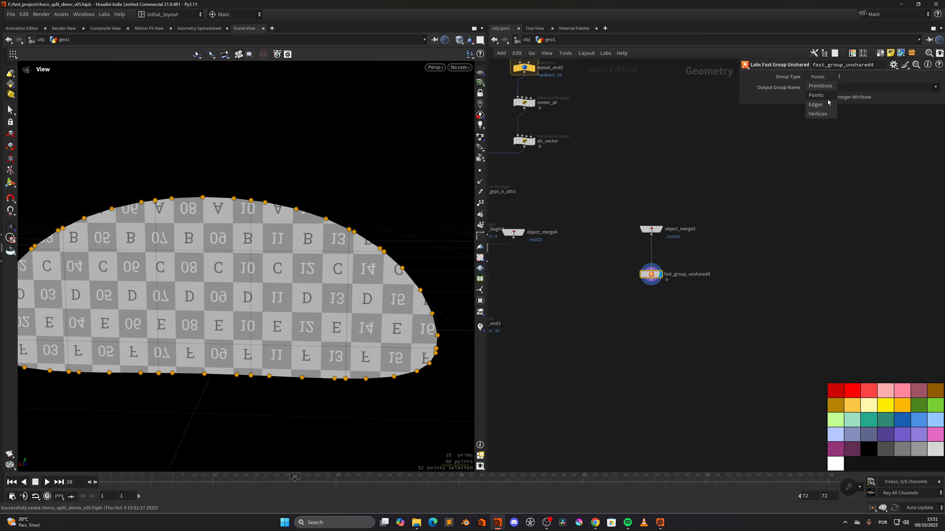
click(820, 93)
Step: Add a Convert Line node after the Fast Group Unshared, display it, set its group to unshared and enable Connect Path
click(651, 285)
click(648, 345)
text(conver)
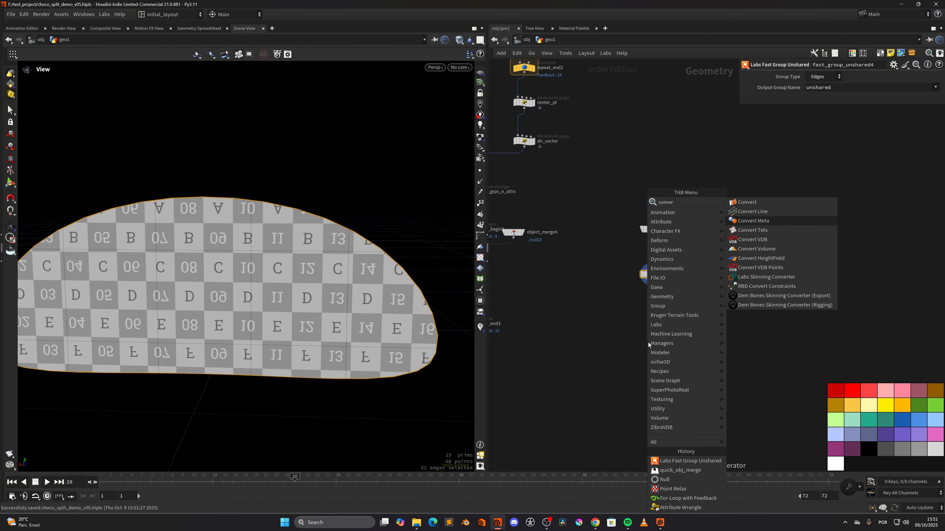
key(Up)
key(Return)
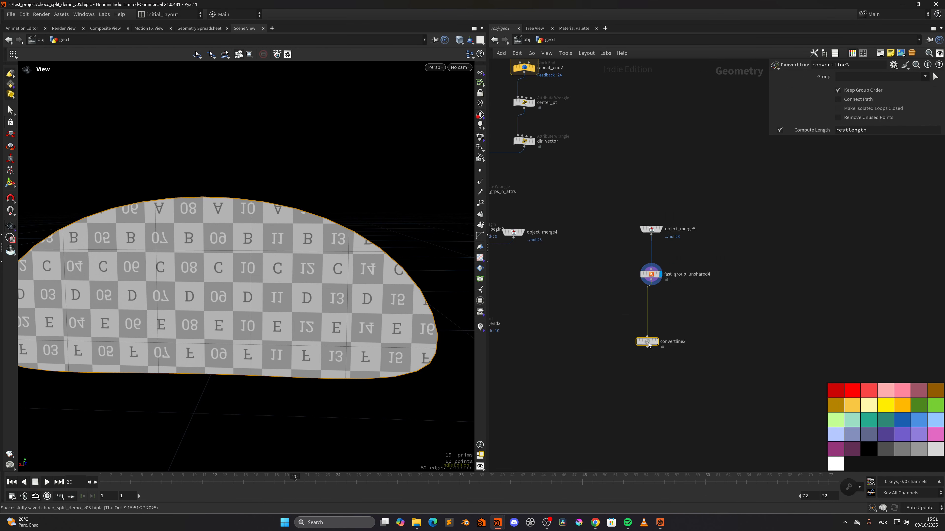
click(926, 76)
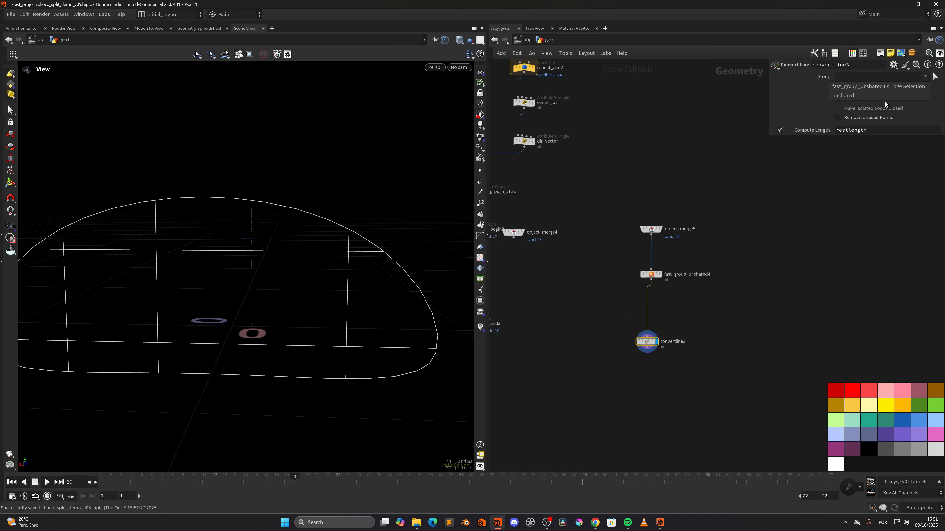
click(885, 102)
click(858, 100)
Step: Append a Fuse node to the Convert Line and display its output
middle_drag(674, 384, 675, 344)
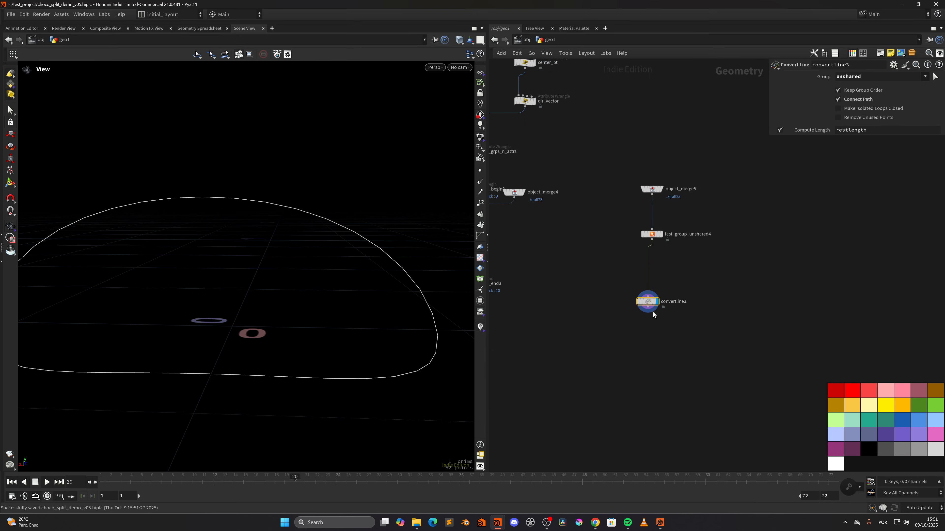
drag(650, 308, 658, 358)
key(Tab)
text(fuse)
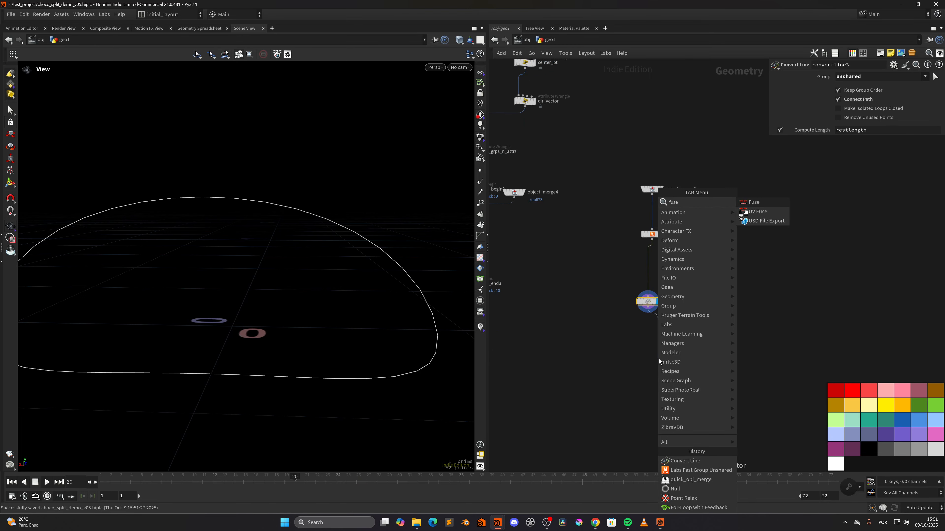
key(Return)
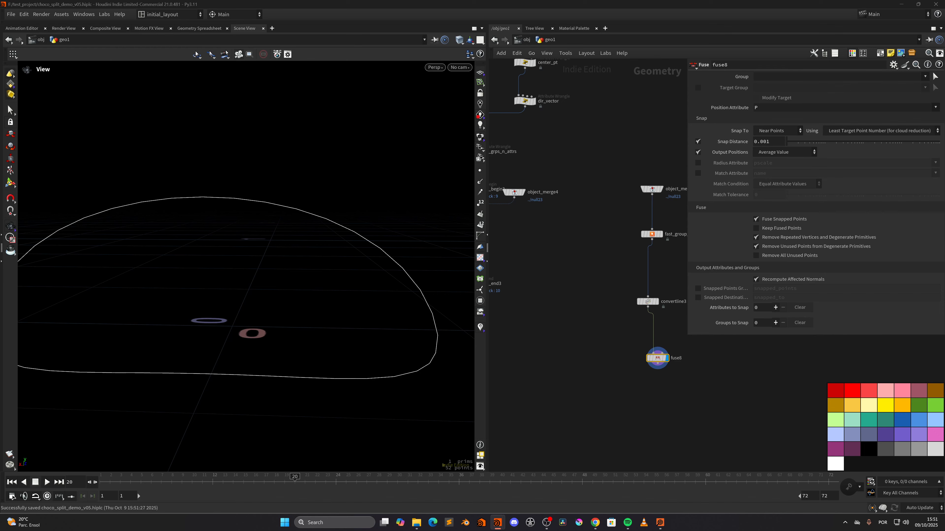
Step: Append an Attribute Delete node to the Fuse, display it and enable Delete Non Selected
middle_drag(679, 409, 642, 358)
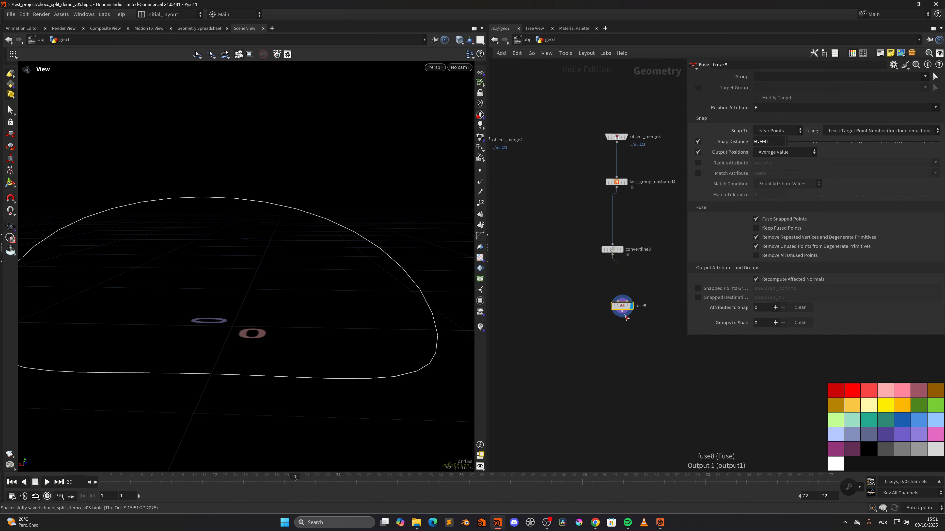
key(Tab)
text(attdel)
key(Return)
click(617, 365)
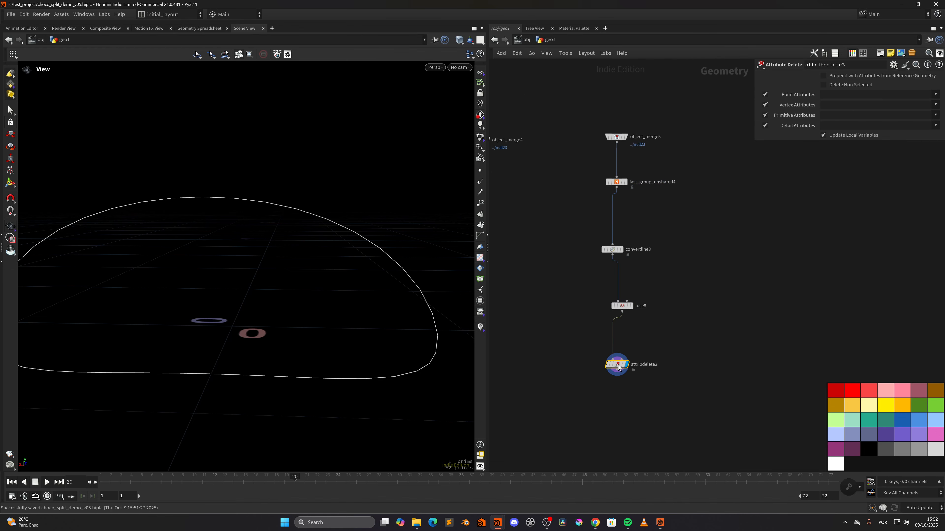
Step: Append a displayed Resample node after the Attribute Delete with length 0.002 and the Curve U Attribute enabled
middle_drag(624, 390, 630, 319)
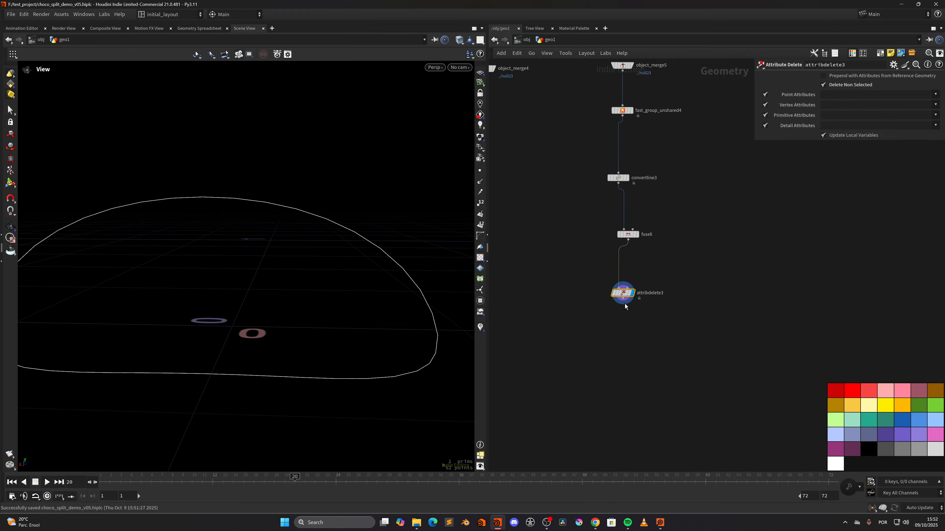
key(Tab)
text(resample)
key(Return)
click(628, 359)
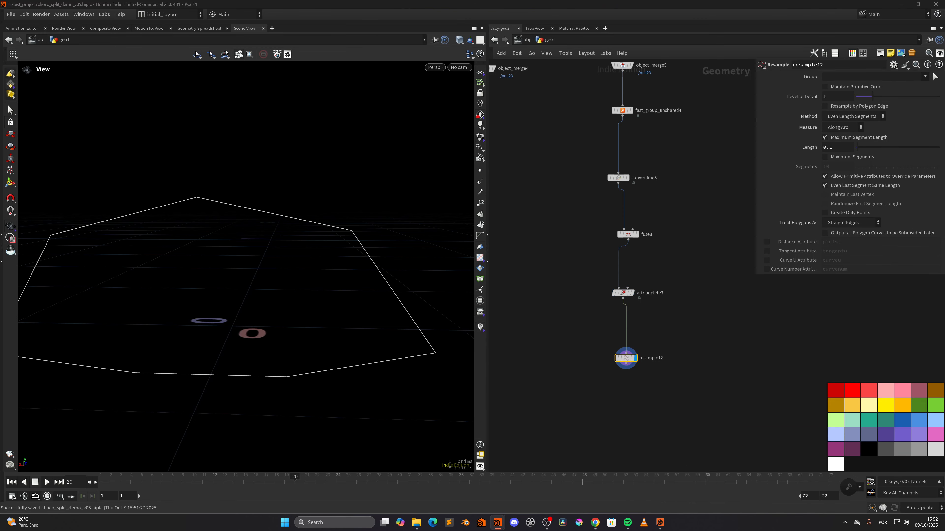
double_click(827, 147)
text(0.002)
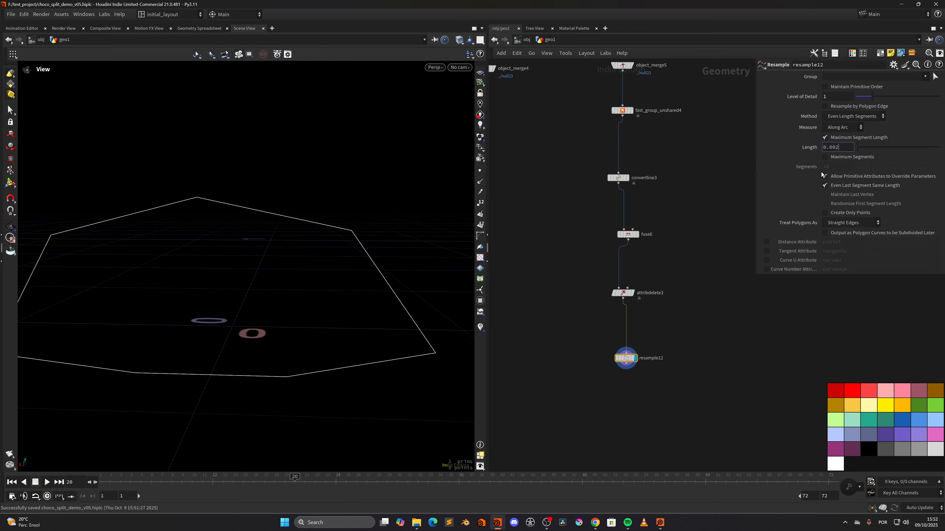
key(Return)
click(767, 260)
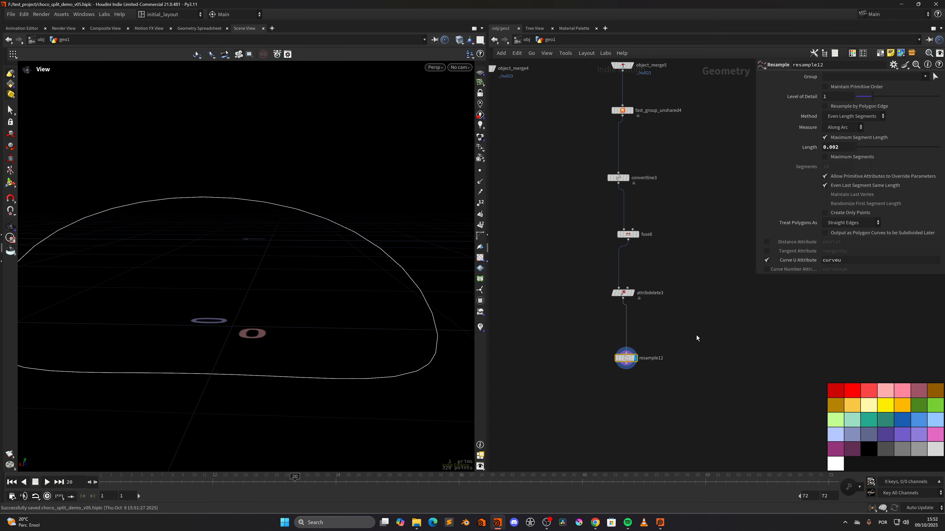
Step: Append a Sweep node to the resampled border curve and display its output
middle_drag(674, 379, 677, 343)
key(Tab)
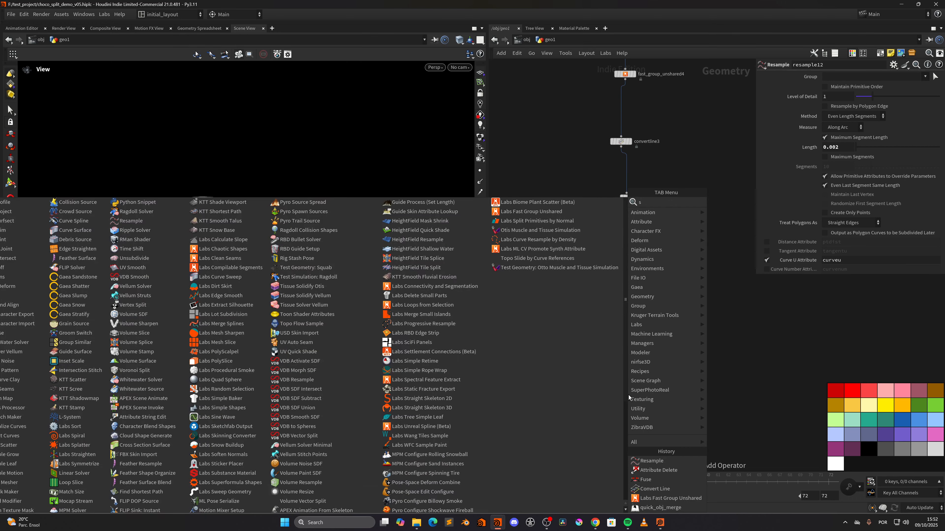
text(swe)
key(Return)
click(629, 395)
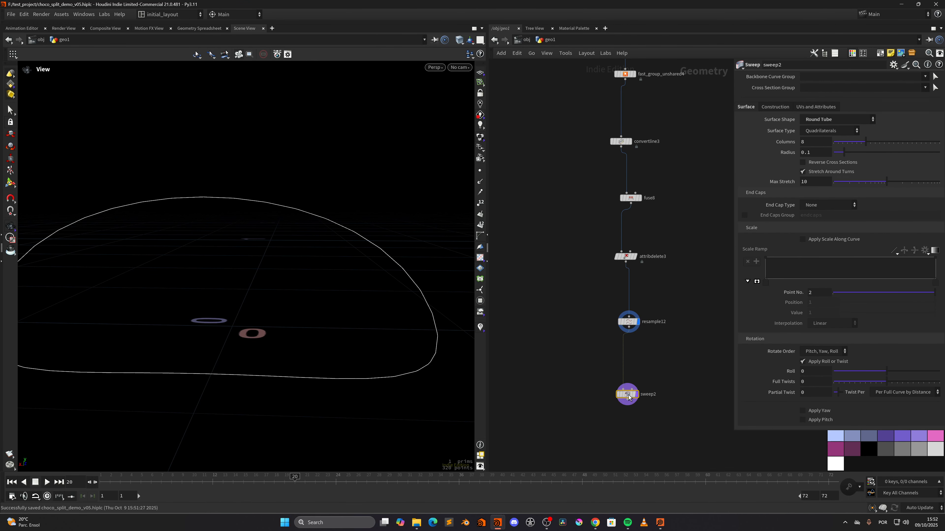
key(r)
click(628, 395)
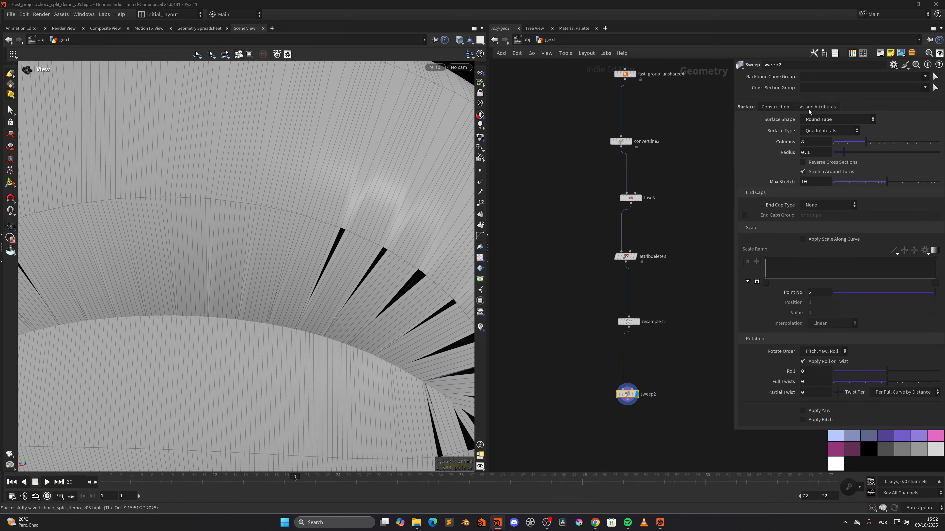
Step: Set the Sweep's surface shape to Ribbon and its width to 0.21
click(822, 120)
click(824, 129)
double_click(810, 156)
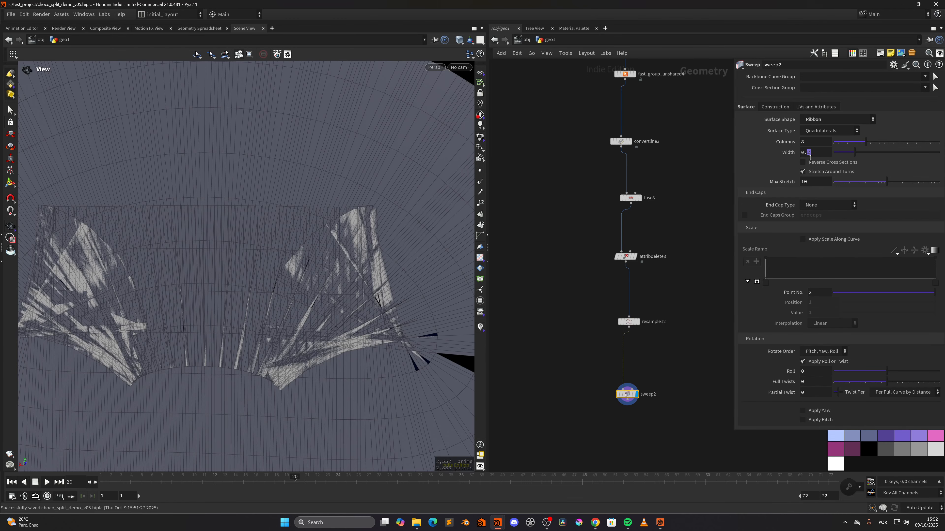
text(21)
key(Return)
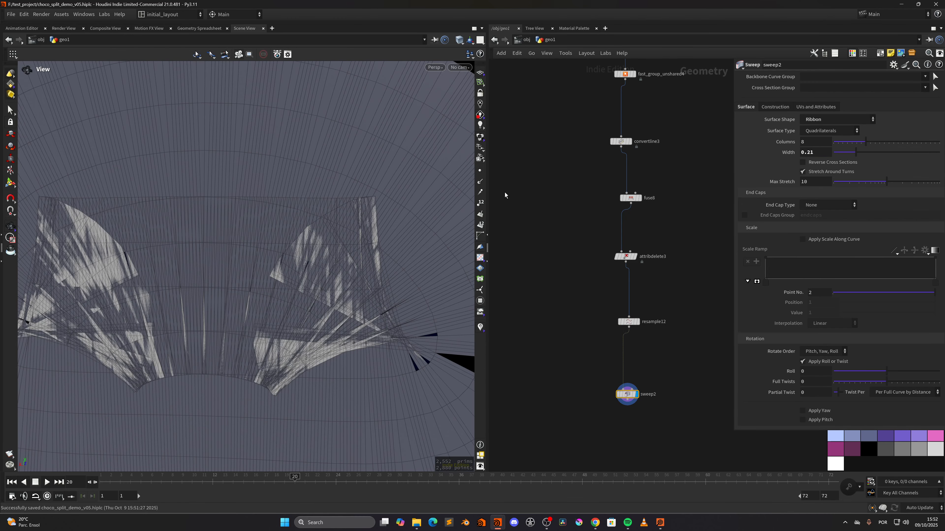
Step: Set the Sweep's target up vector to Y Axis and inspect the ribbon around the border
scroll(396, 275, down, 3)
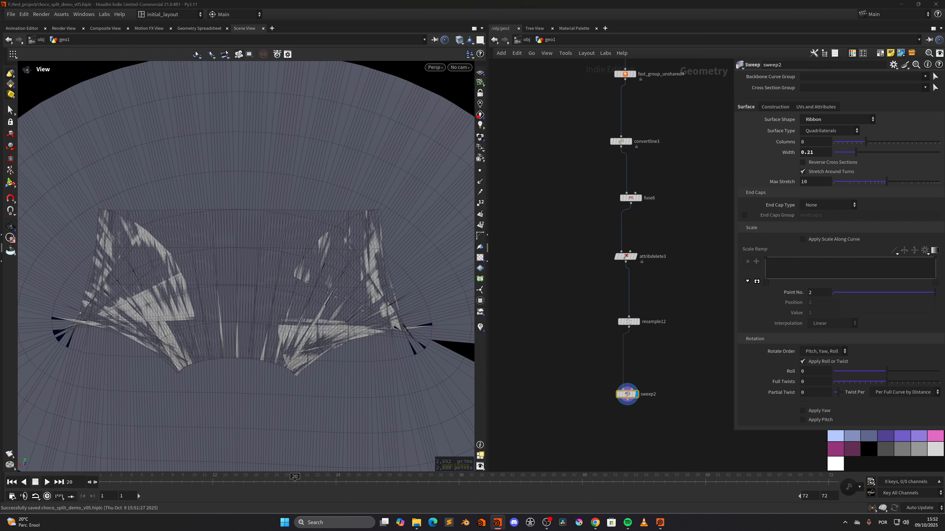
click(776, 106)
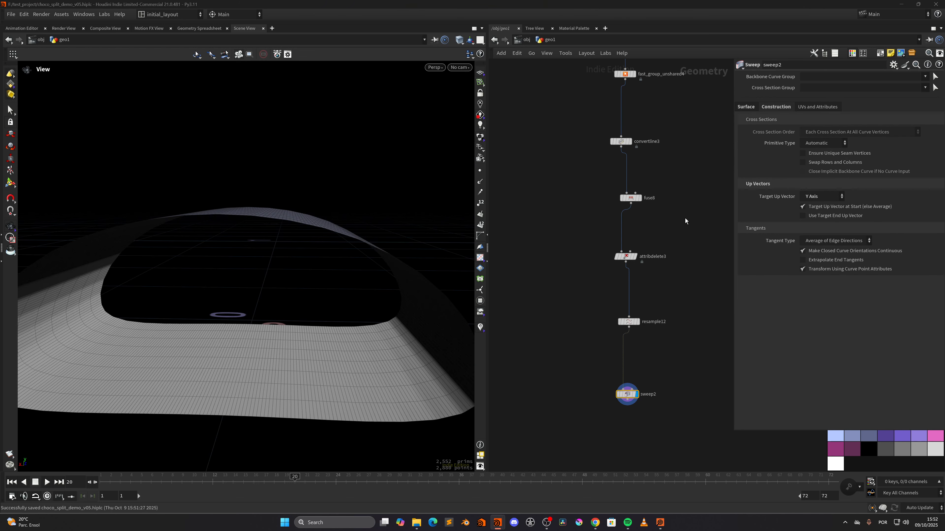
scroll(322, 314, down, 3)
drag(321, 313, 352, 306)
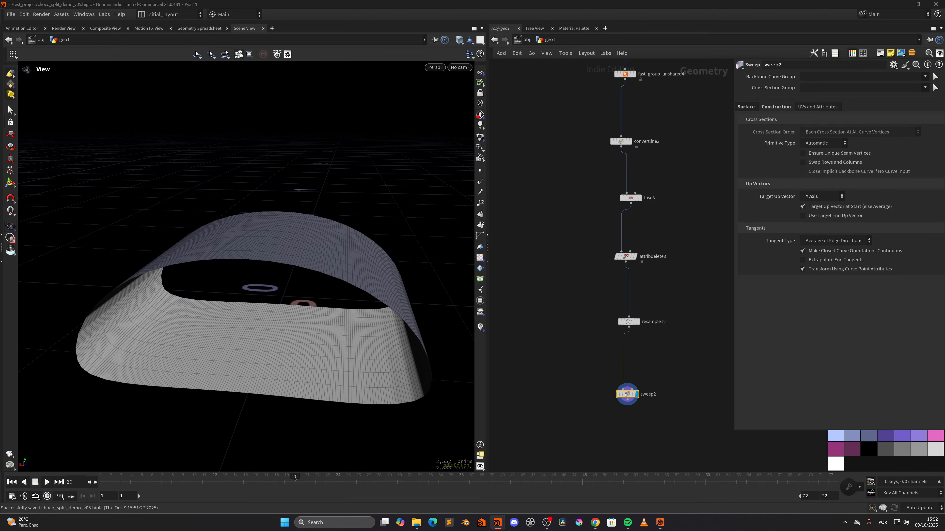
Step: Append a Peak node to the Sweep, display it and set its distance to -.0005
middle_drag(645, 433, 639, 367)
click(621, 334)
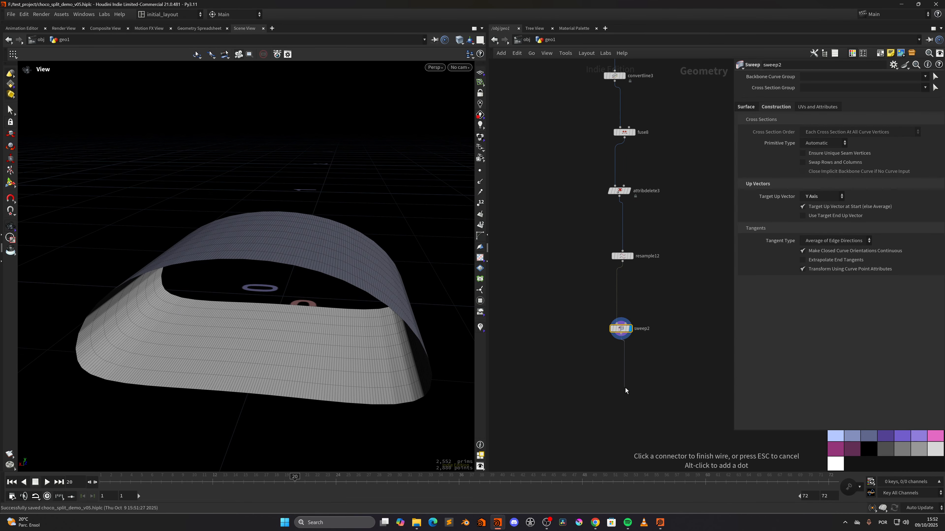
key(Tab)
text(pe)
key(Return)
click(626, 388)
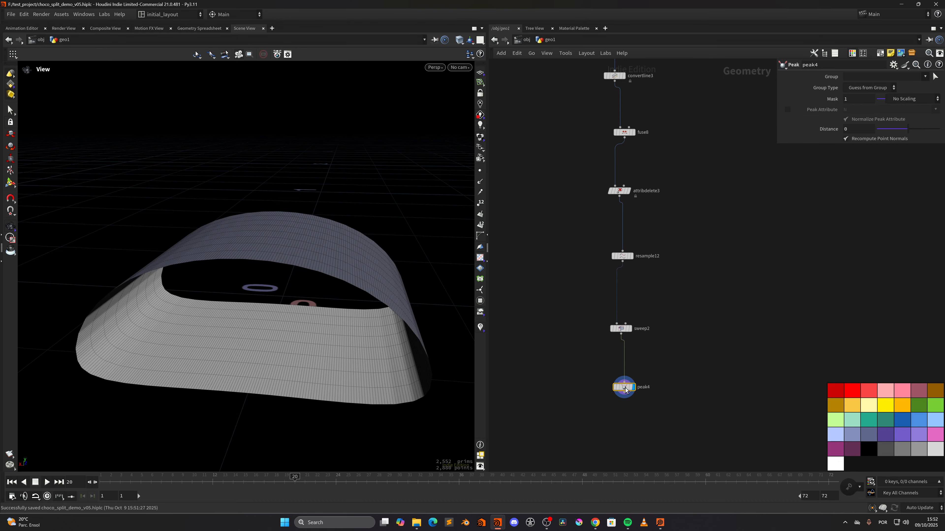
text(-.0005)
key(Return)
Step: Save the scene and lay out the border nodes from the Object Merge to the Peak in a tidy column
middle_drag(546, 356, 565, 317)
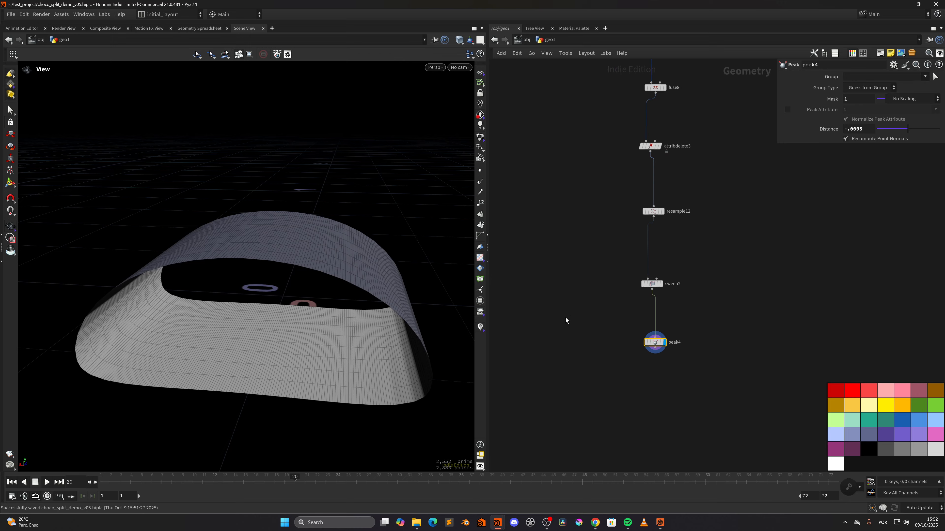
scroll(565, 321, down, 6)
key(ctrl+s)
drag(711, 337, 661, 150)
middle_drag(662, 150, 624, 196)
key(l)
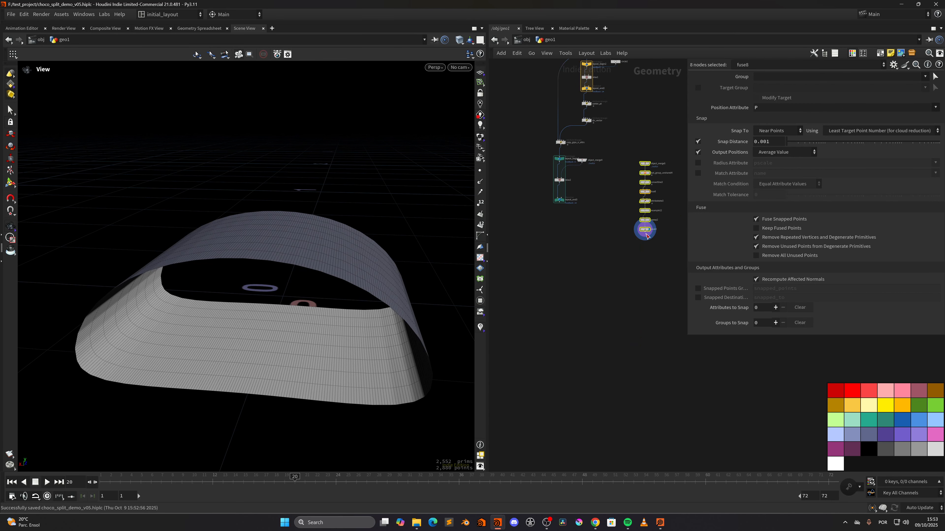
click(615, 222)
Step: Add an Attribute Wrangle below the teal loop, wiring the loop's end to its first input and the Peak to its second
scroll(586, 180, up, 5)
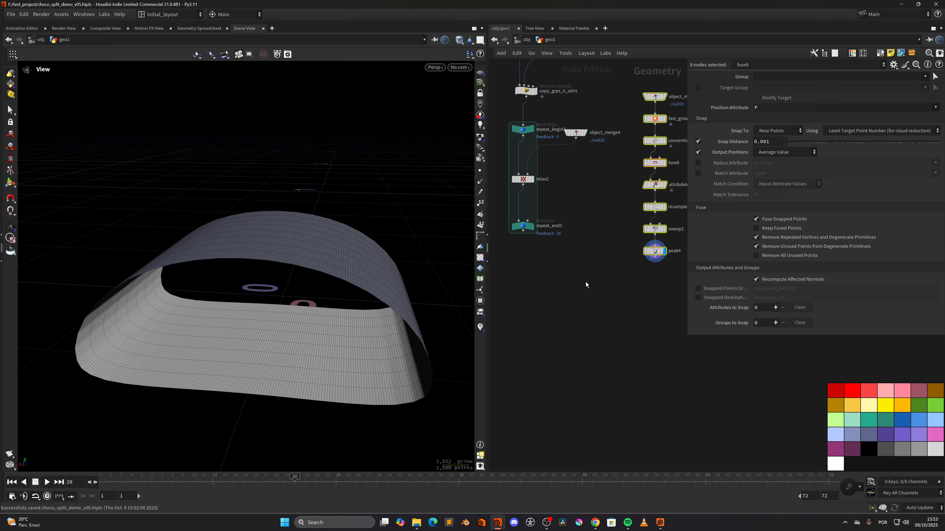
key(Tab)
text(wrangle)
key(Return)
click(536, 297)
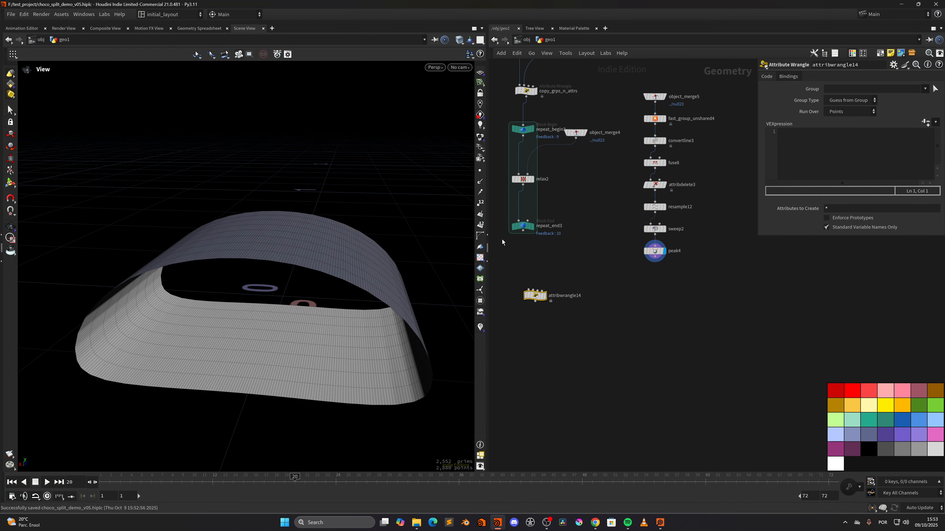
click(523, 231)
click(528, 289)
click(529, 289)
click(654, 257)
click(523, 231)
click(528, 289)
click(655, 256)
click(533, 290)
Step: Rename the new wrangle fix_boundry, display its output and colour the node pale yellow
double_click(565, 295)
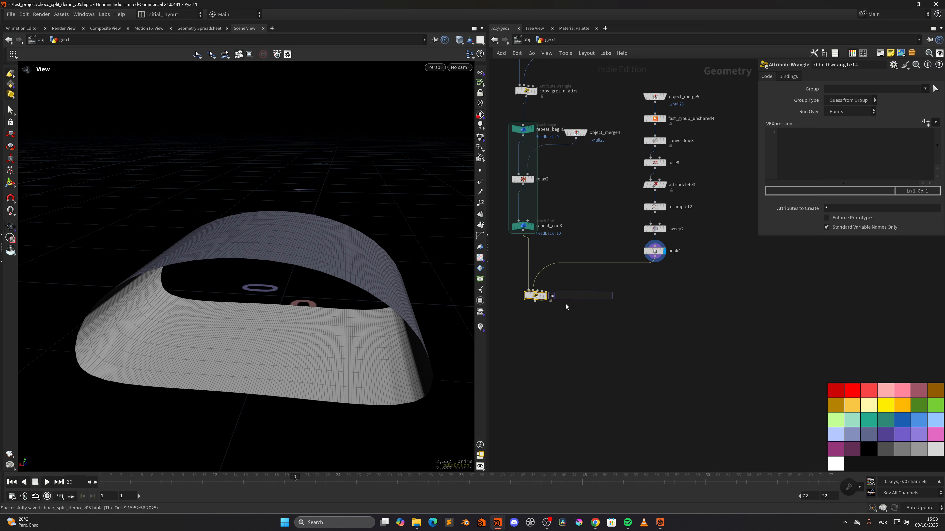
text(fix_boundry)
key(Return)
key(r)
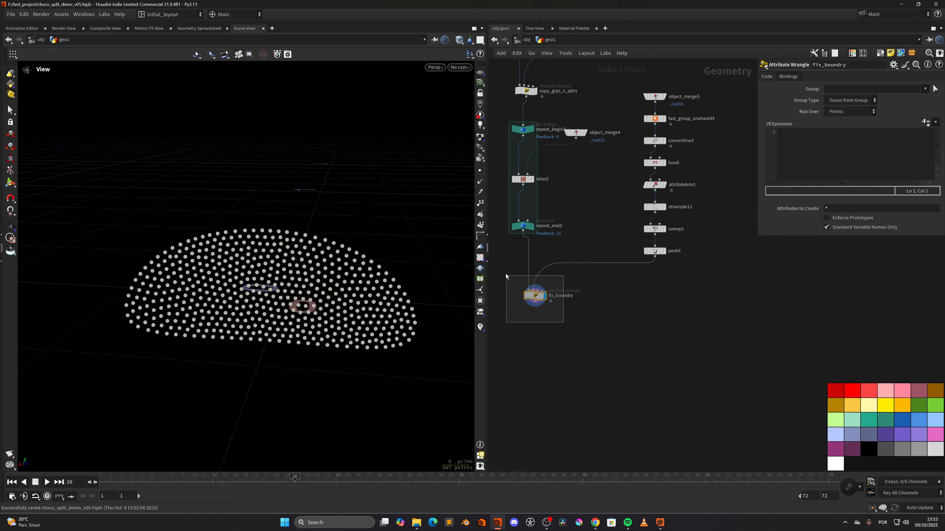
drag(535, 303, 532, 312)
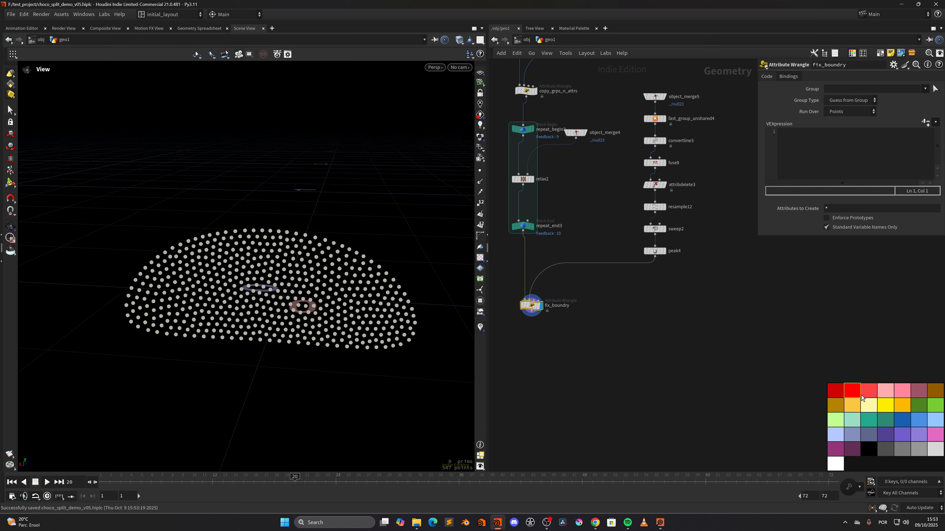
Step: In the fix_boundry VEX code, declare vectors ipos and iuvw, plus a vector orig set to v@P
scroll(626, 353, up, 4)
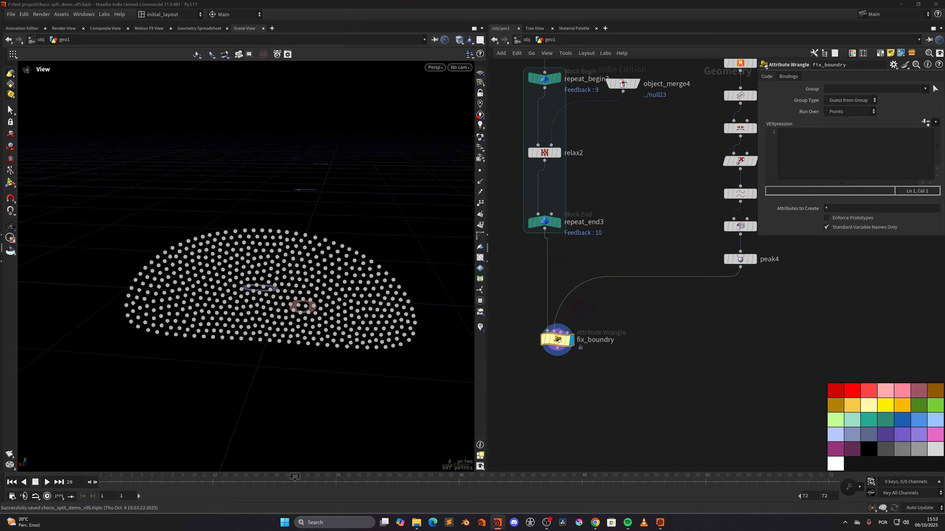
click(763, 149)
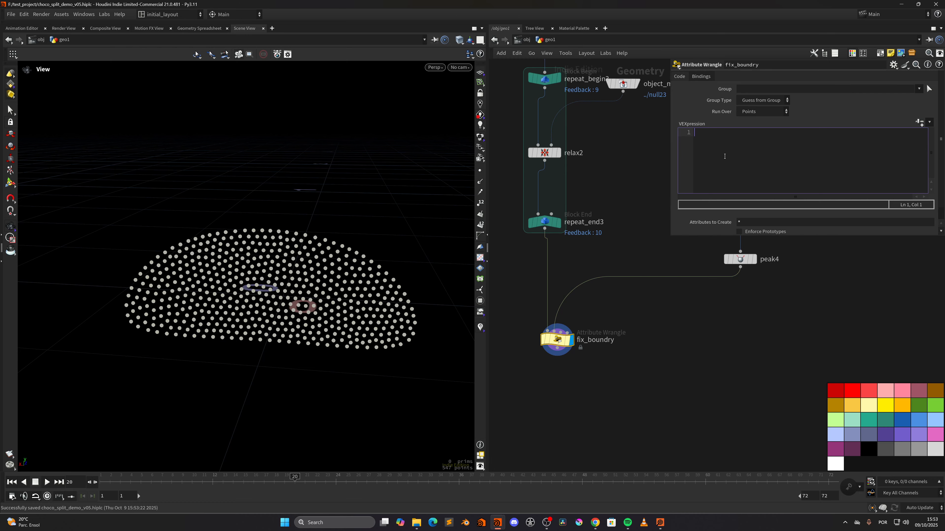
text(vector i)
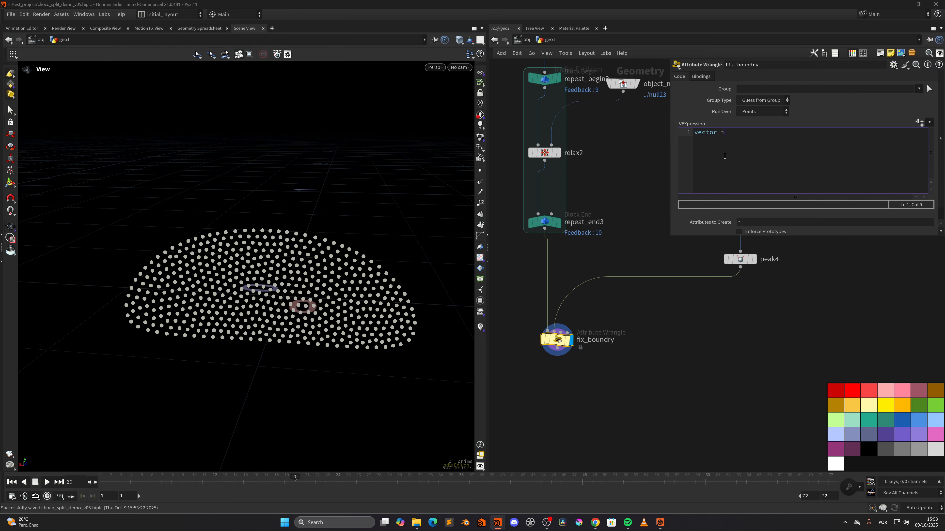
text(pos)
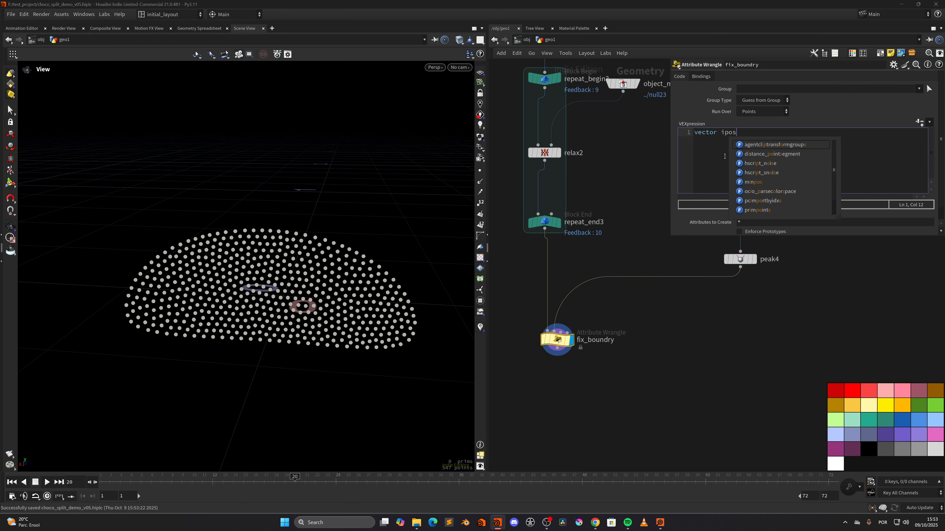
text(, iuvw;)
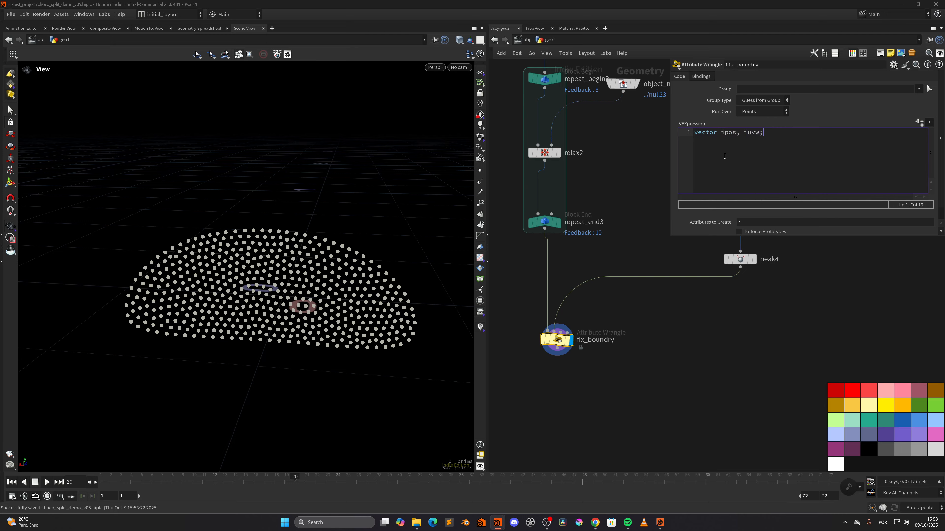
key(Return)
text(vecto)
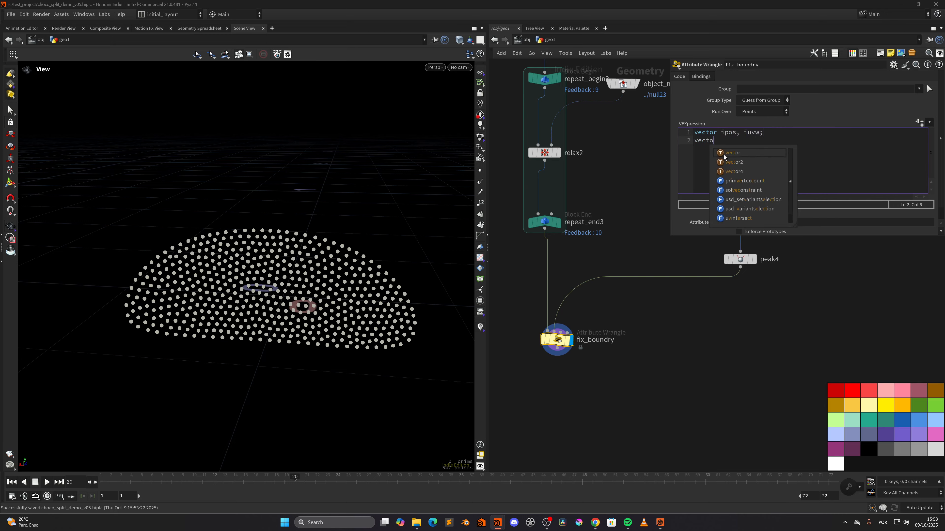
text(r orig)
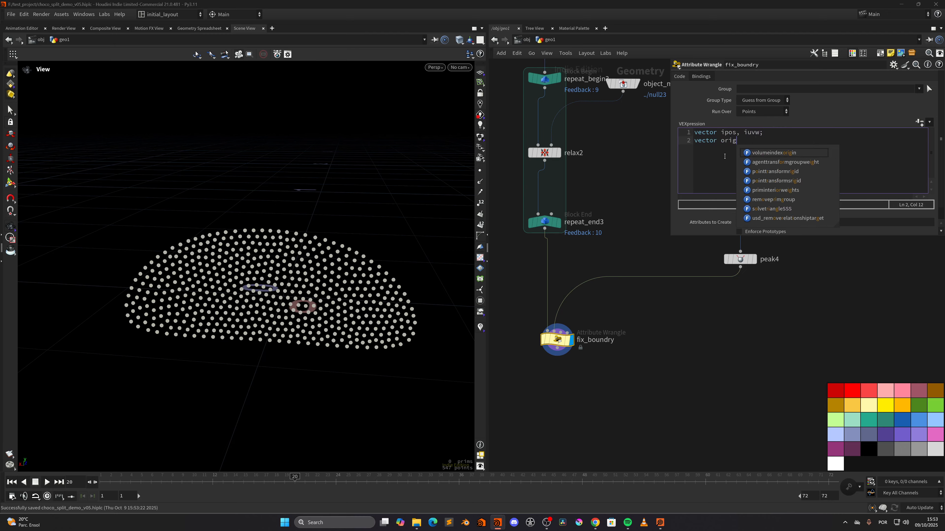
text( = v@P;)
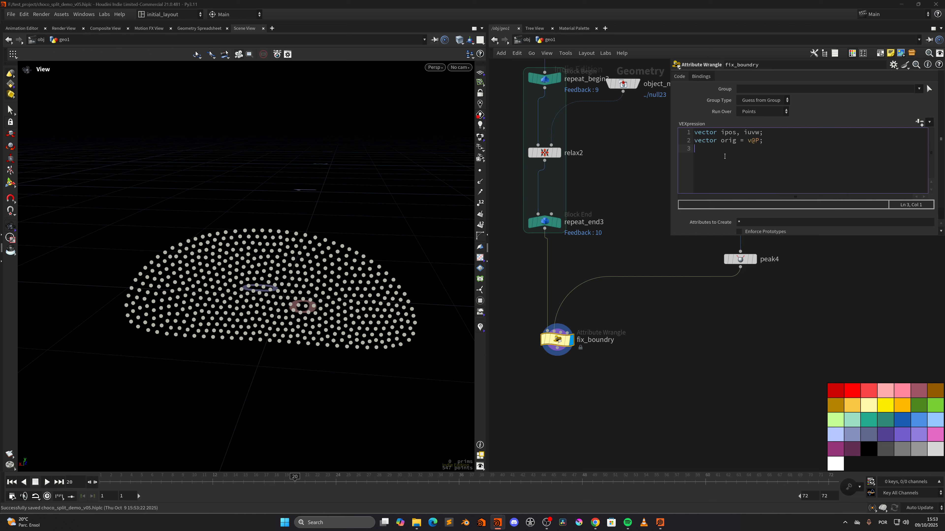
Step: Add a third code line reading vector dir * chf('dist');
key(Return)
text(vec)
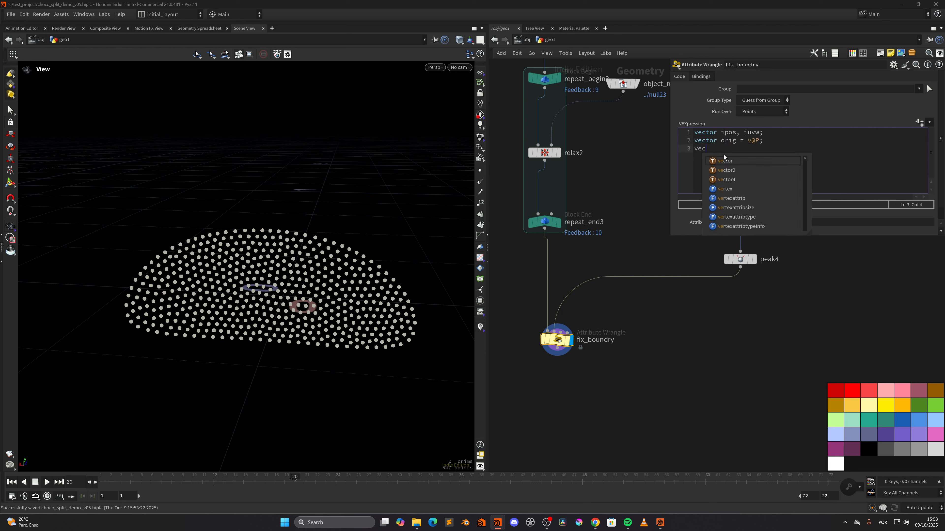
text(tor dir *)
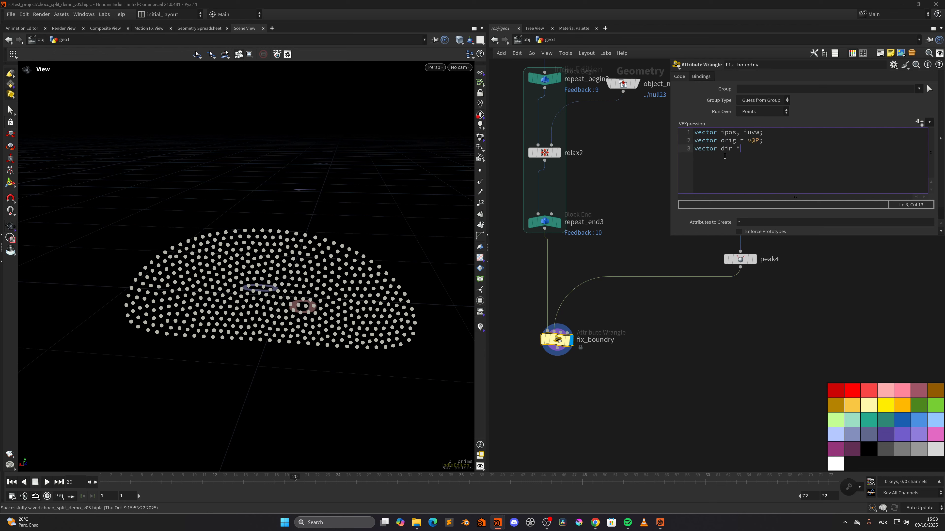
text( chf()
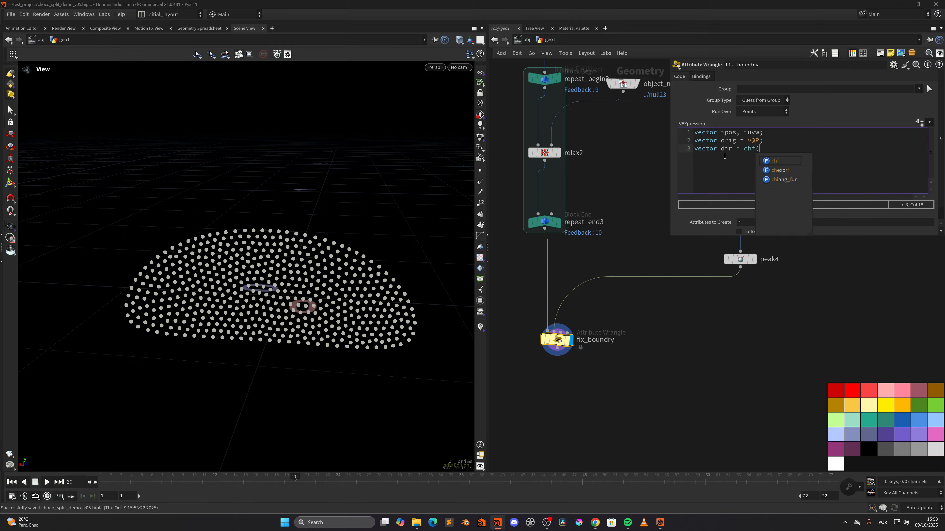
text('dist'))
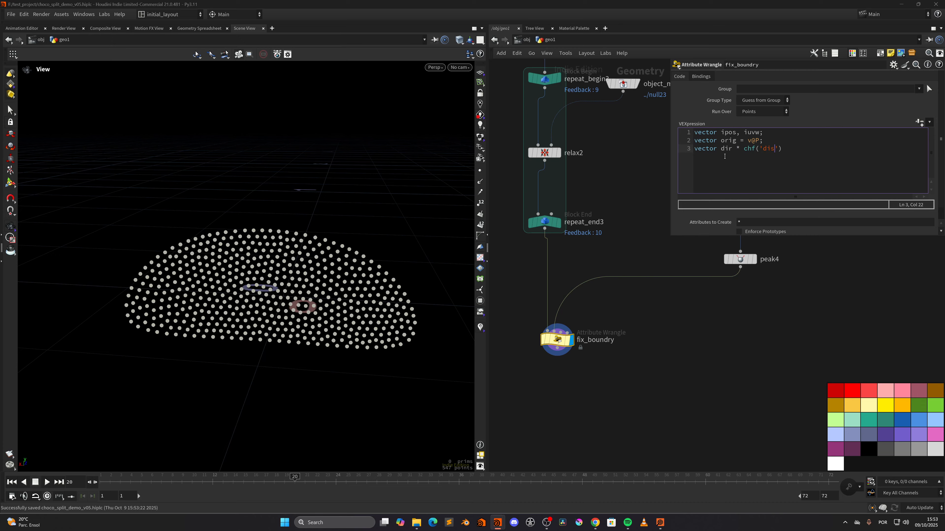
text(;)
Step: After a blank line, add int iprim = intersect(1, orig, dir, ipos, iuvw); to the code
key(Return)
key(Return)
text(int iprim = intersect(1, orig, dir, ipos, iv)
key(BackSpace)
text(uv)
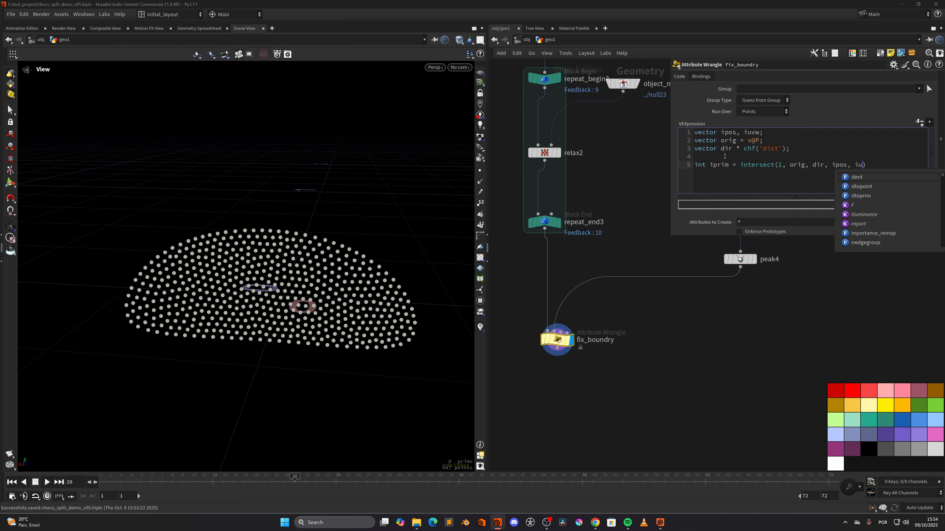
text(w))
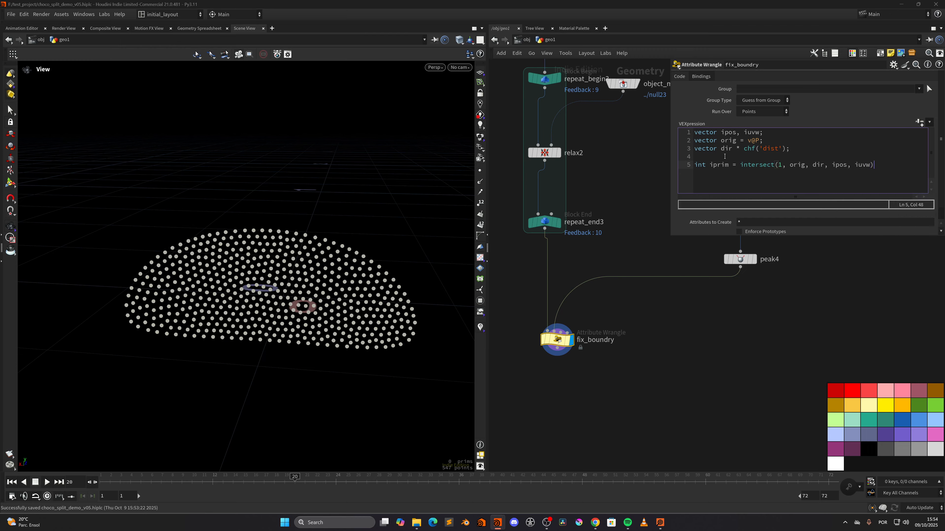
text(;)
Step: Below a blank line, write the hit mask as f@imask = iprim!=-1; and apply the code
key(Return)
key(Return)
text(f@imask = iprim)
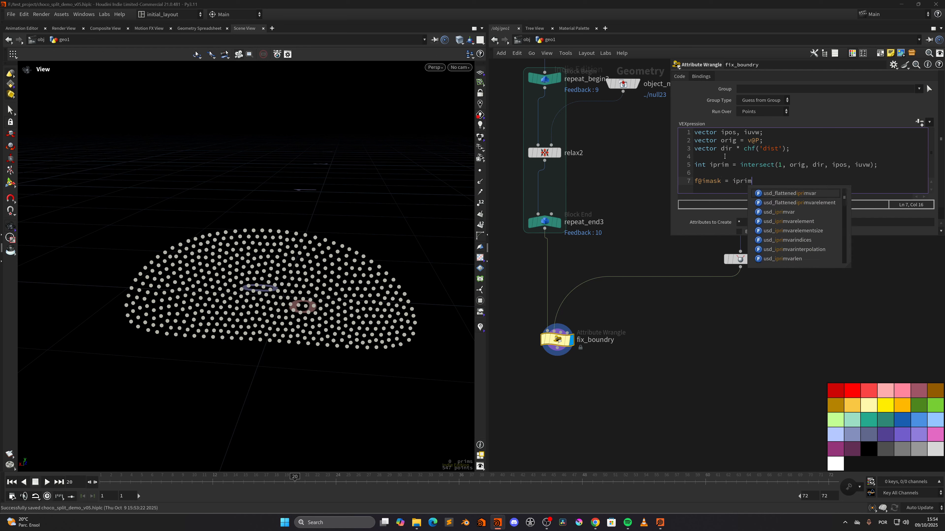
text(!=-1;)
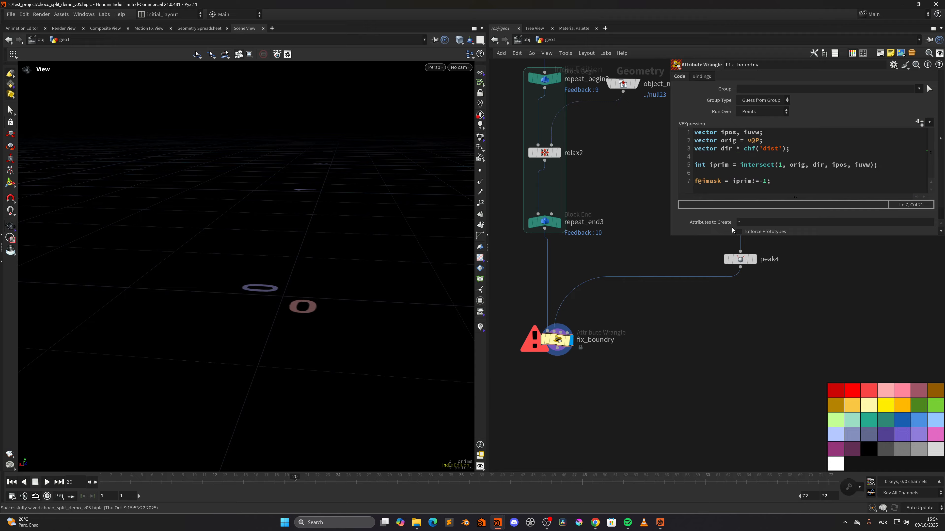
Step: Correct the direction line to read vector dir = v@dir * chf('dist'); and apply the code
drag(721, 152, 752, 157)
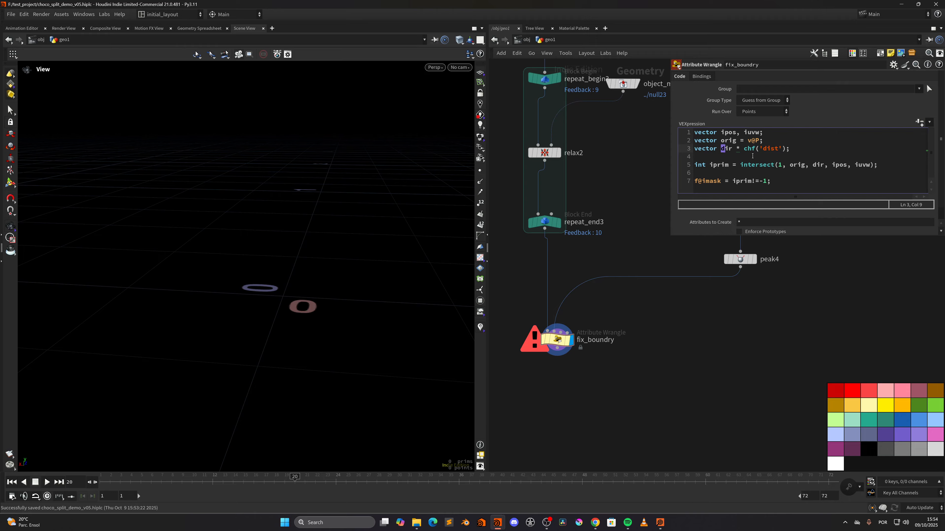
key(Left)
key(Right)
key(Right)
key(Right)
key(Right)
text(= v@dir)
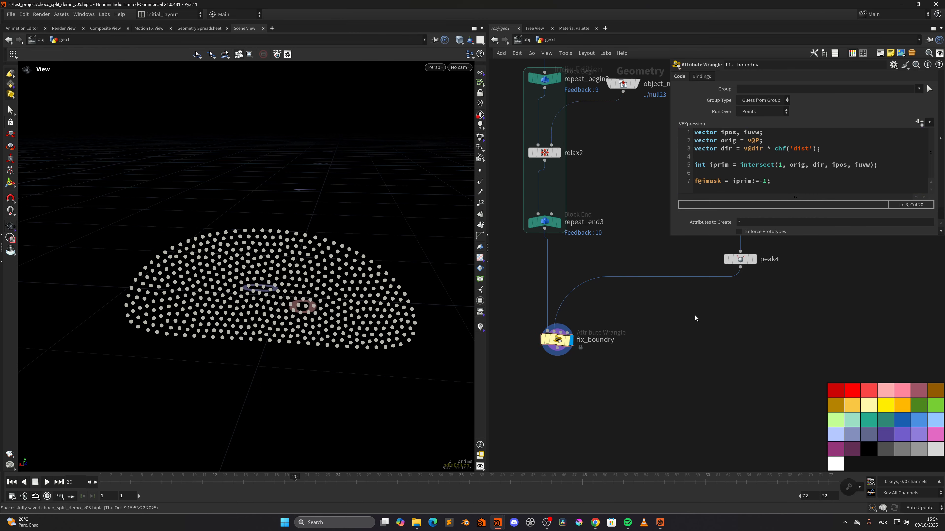
Step: Create the Dist parameter from the wrangle's code and set it to 0.0015
click(920, 123)
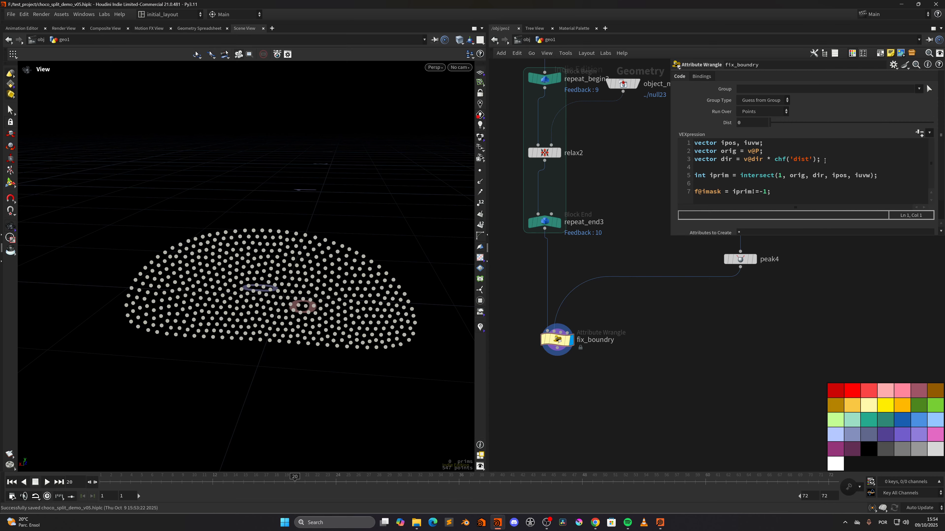
drag(745, 123, 651, 143)
text(0.0015)
key(Return)
Step: Visualize the wrangle's imask point attribute on the scatter and raise Dist to 0.127
click(540, 357)
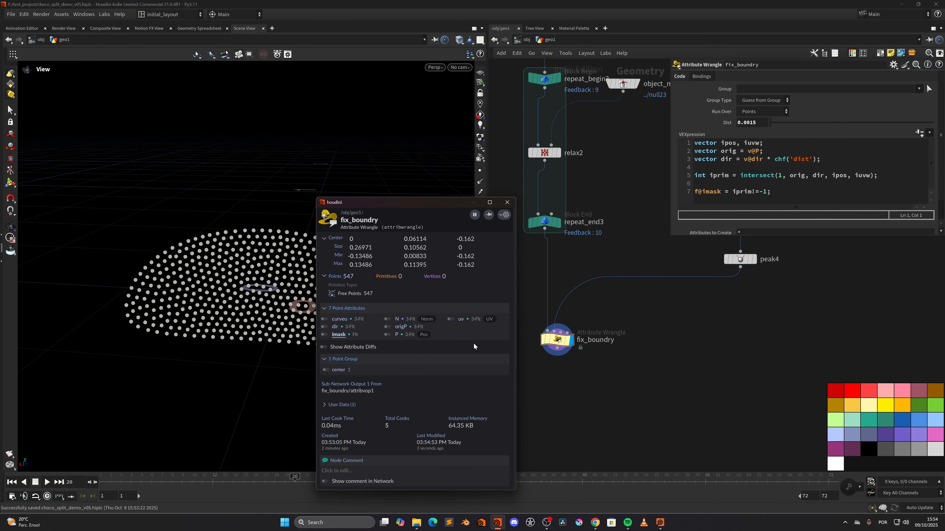
click(338, 335)
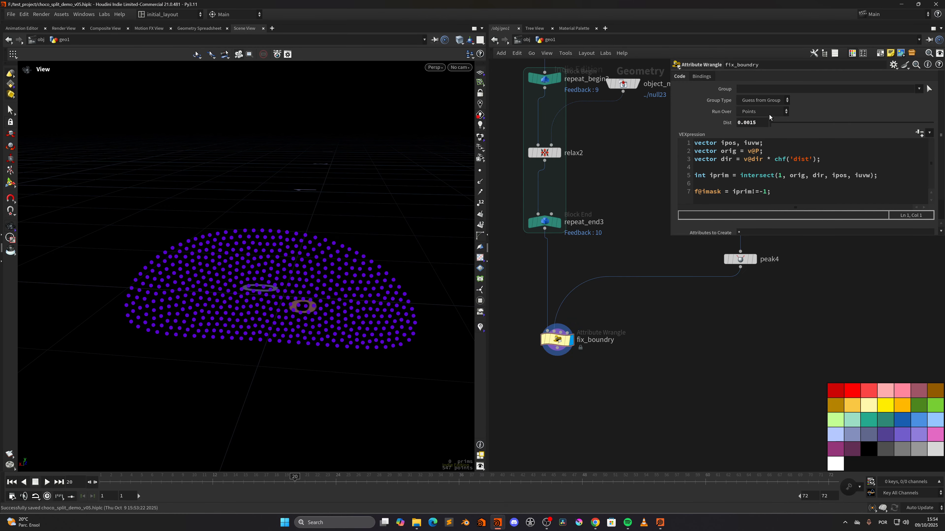
drag(771, 123, 794, 125)
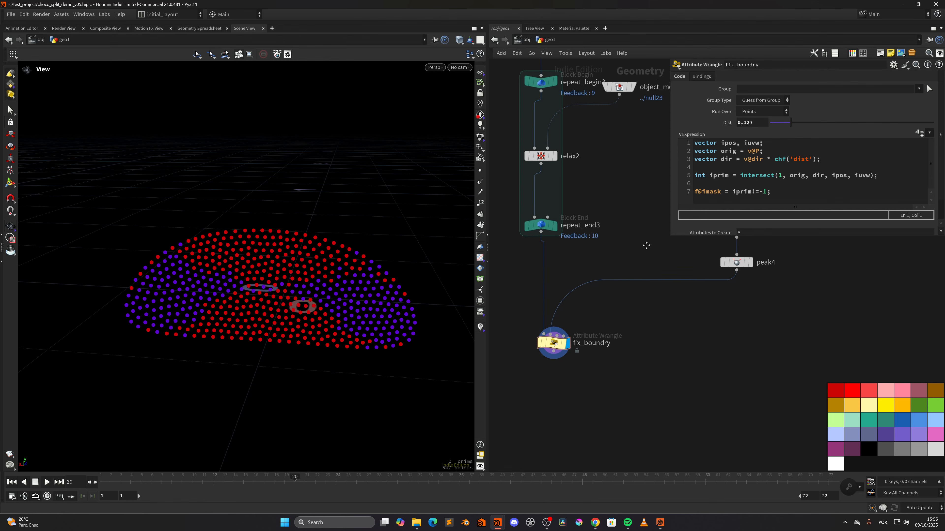
Step: Set the Dist parameter of the fix_boundry wrangle to 0.0015
middle_drag(745, 259, 665, 314)
click(665, 314)
click(665, 313)
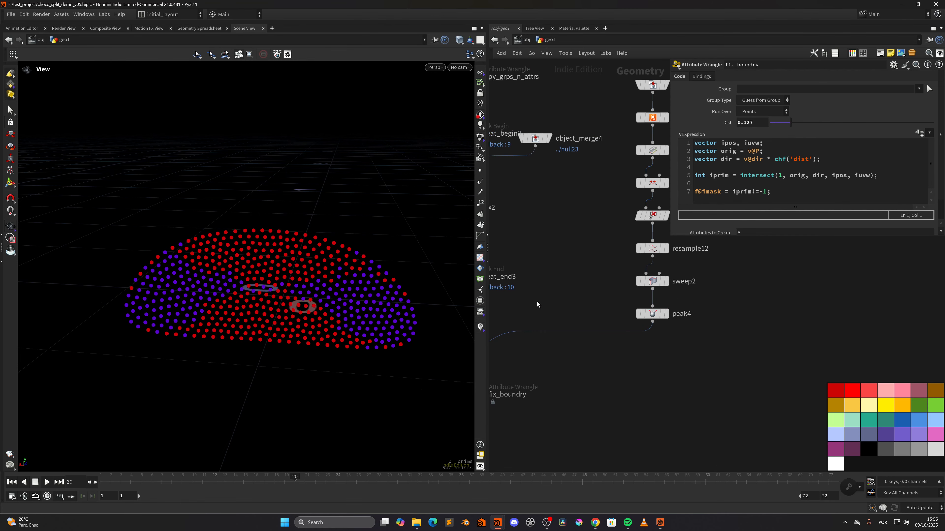
middle_drag(537, 303, 640, 249)
click(572, 340)
click(759, 127)
double_click(758, 127)
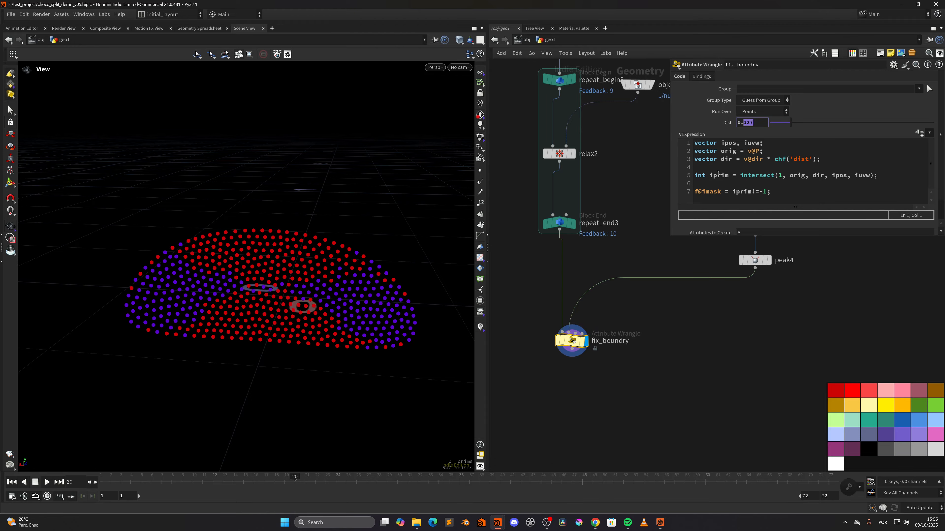
click(641, 366)
double_click(745, 128)
text(0015)
key(Return)
Step: Check the parameters of the peak4 node feeding the wrangle and save the scene
middle_drag(655, 250, 571, 275)
drag(619, 277, 718, 301)
middle_drag(762, 129, 820, 174)
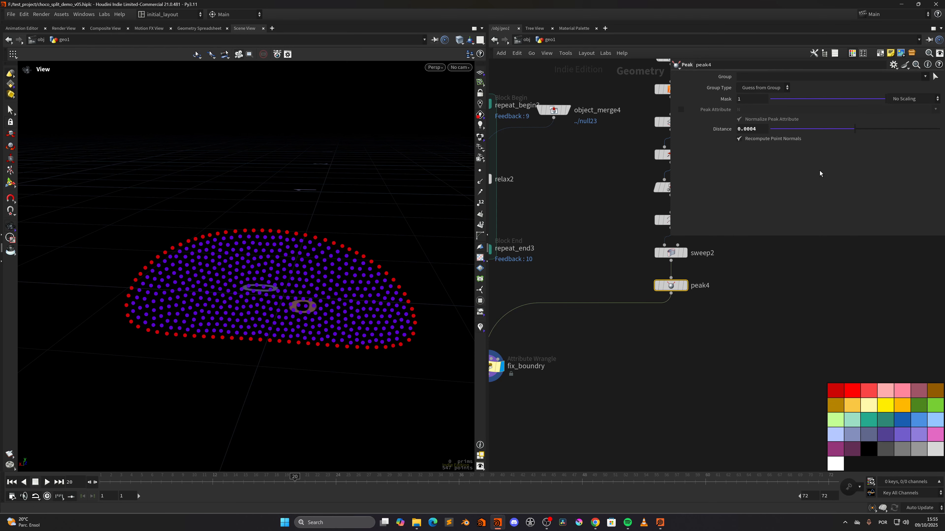
middle_drag(591, 352, 653, 324)
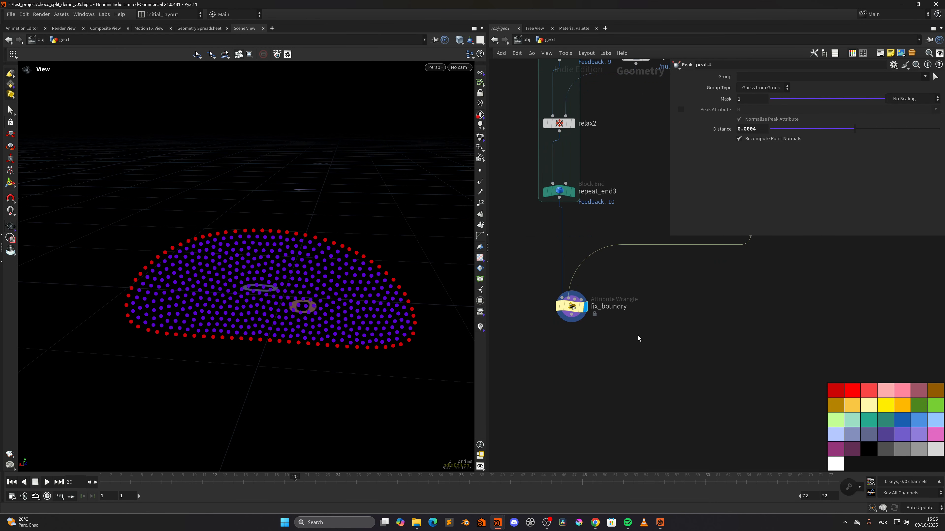
scroll(293, 300, up, 1)
key(ctrl+s)
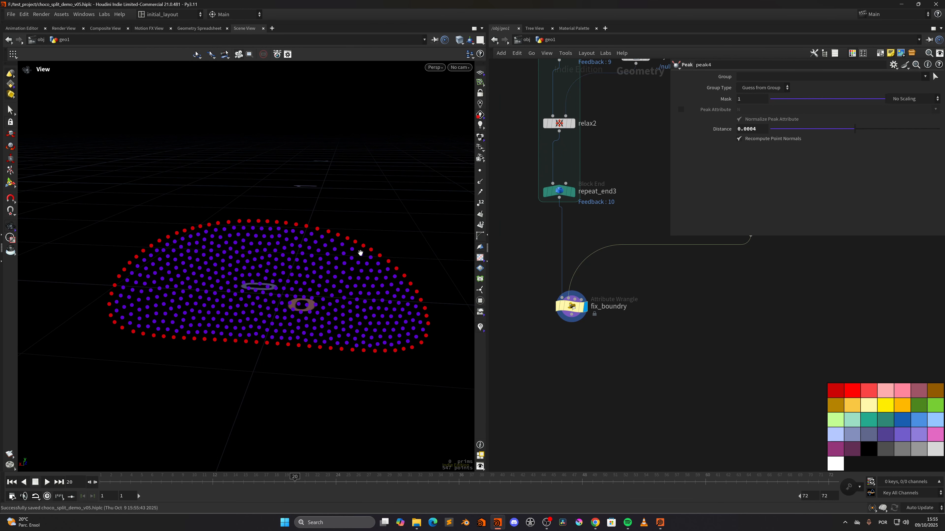
Step: Add the line i@group_boundry = iprim!=-1; below the imask line in the fix_boundry VEX code
scroll(606, 368, down, 1)
scroll(606, 368, down, 1)
mouse_move(621, 360)
middle_down()
mouse_move(606, 338)
mouse_move(576, 365)
mouse_move(602, 357)
middle_up()
scroll(606, 338, up, 1)
scroll(605, 363, down, 1)
click(543, 303)
click(781, 201)
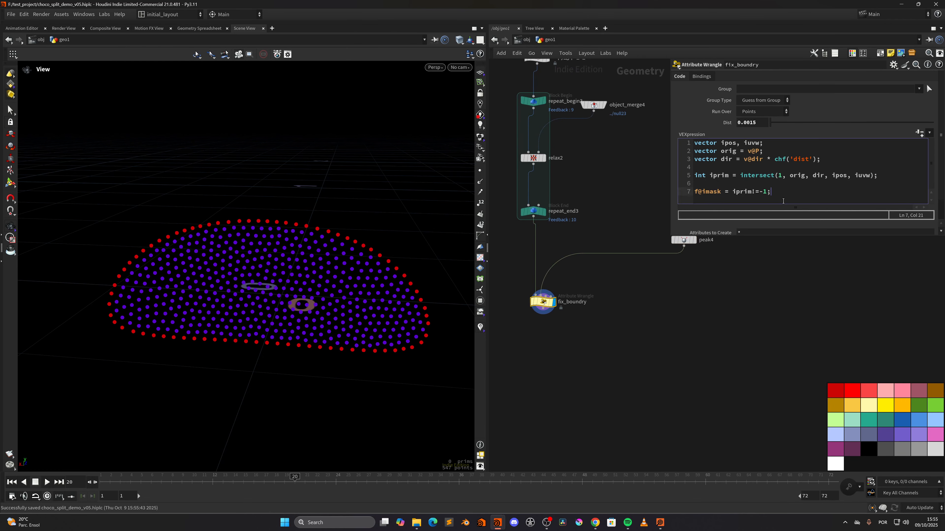
key(Return)
key(Return)
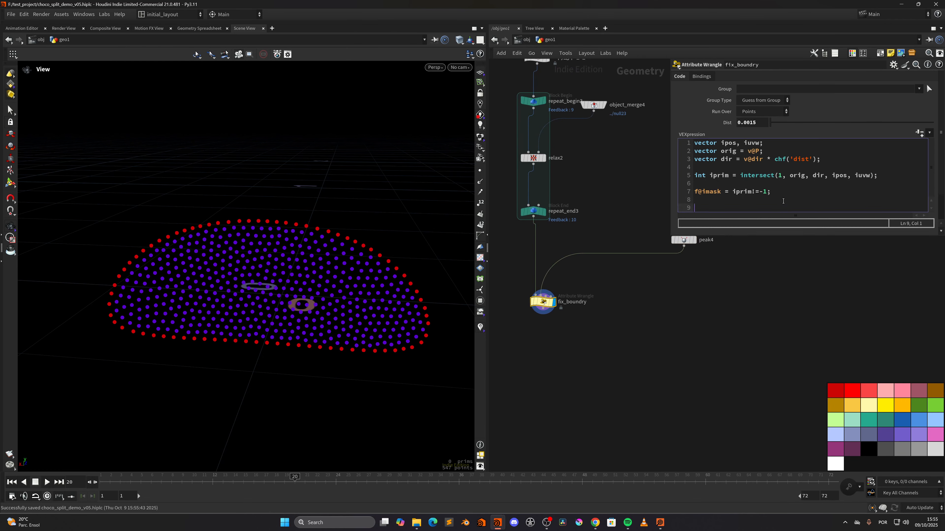
text(i@group)
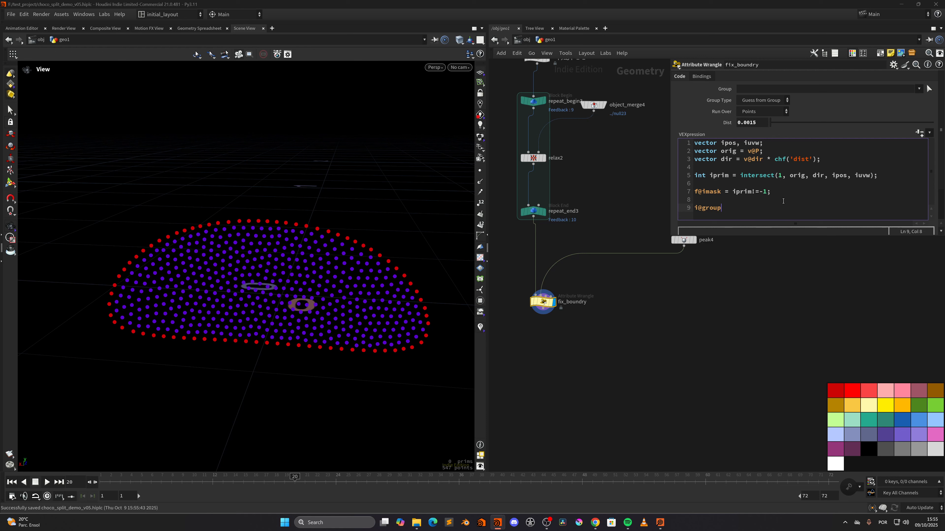
text(_boundry = iprim)
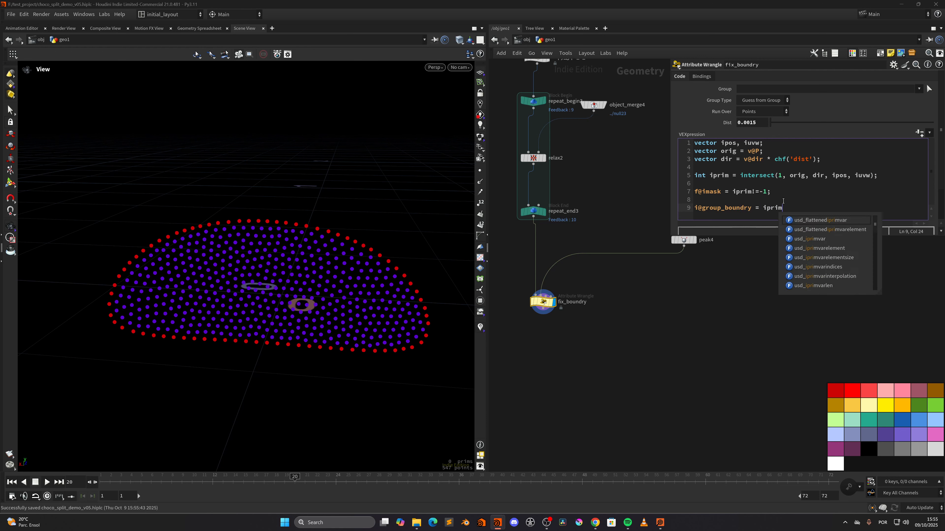
text(!=-1;)
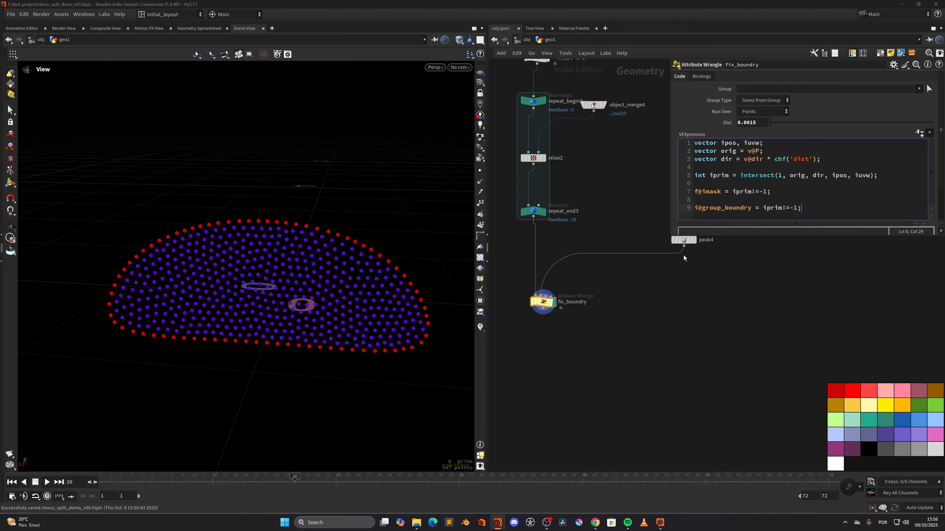
Step: Copy the group name boundry from the code into the wrangle's Output Selection Group
double_click(737, 208)
key(ctrl+c)
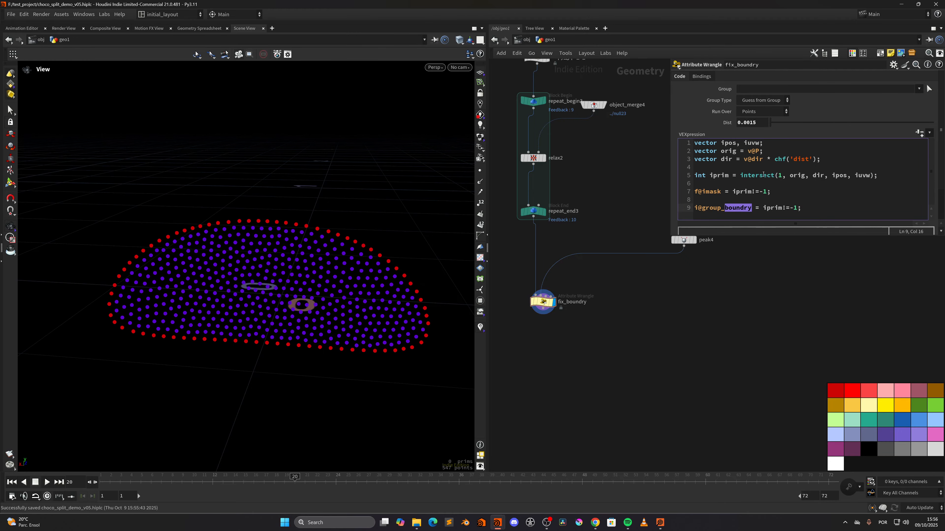
click(702, 76)
click(776, 187)
key(ctrl+v)
key(Return)
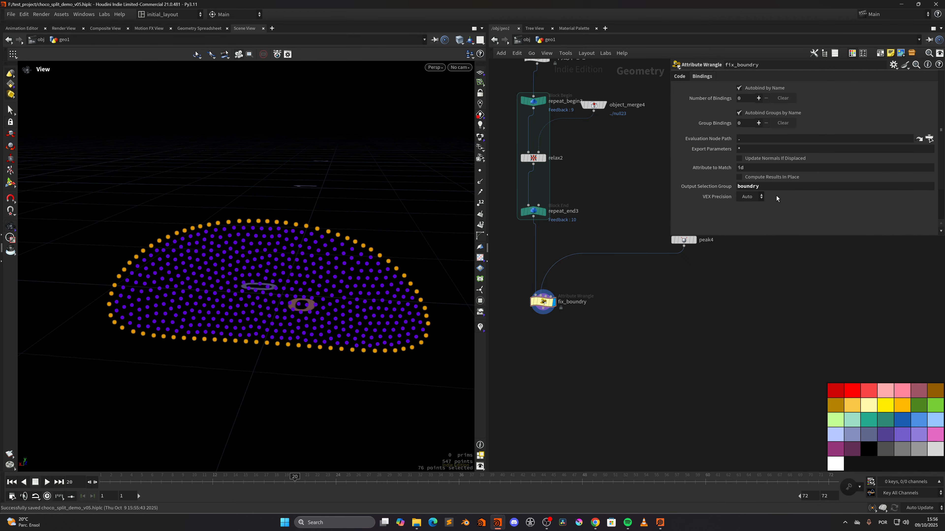
click(680, 77)
Step: Turn off the imask attribute visualization from the fix_boundry node information
middle_click(543, 302)
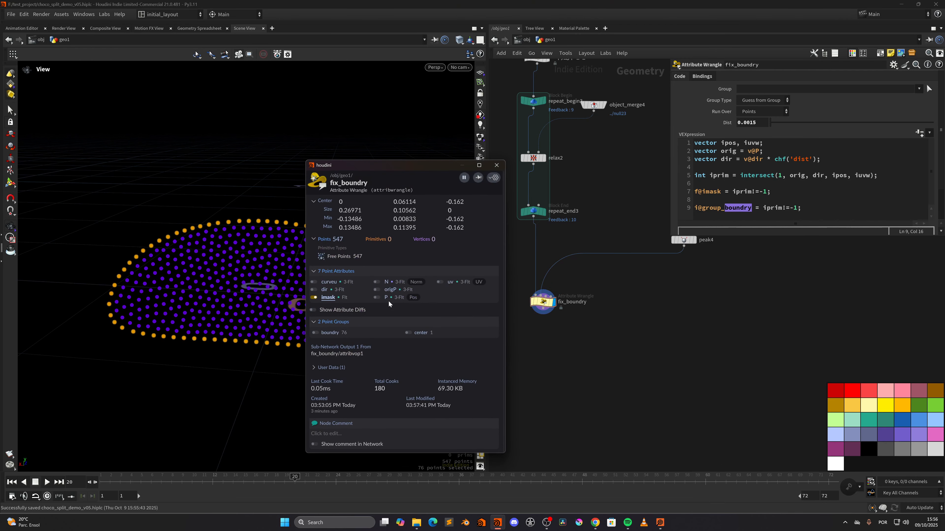
click(313, 297)
click(497, 165)
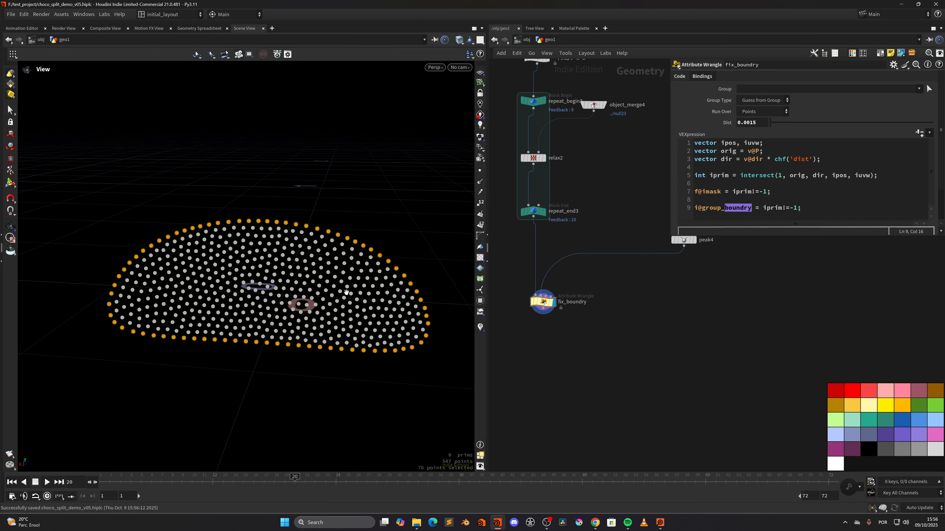
alt+drag(369, 290, 379, 291)
Step: Append the line v@P = ipos; to the fix_boundry code, apply it and save the scene
click(817, 218)
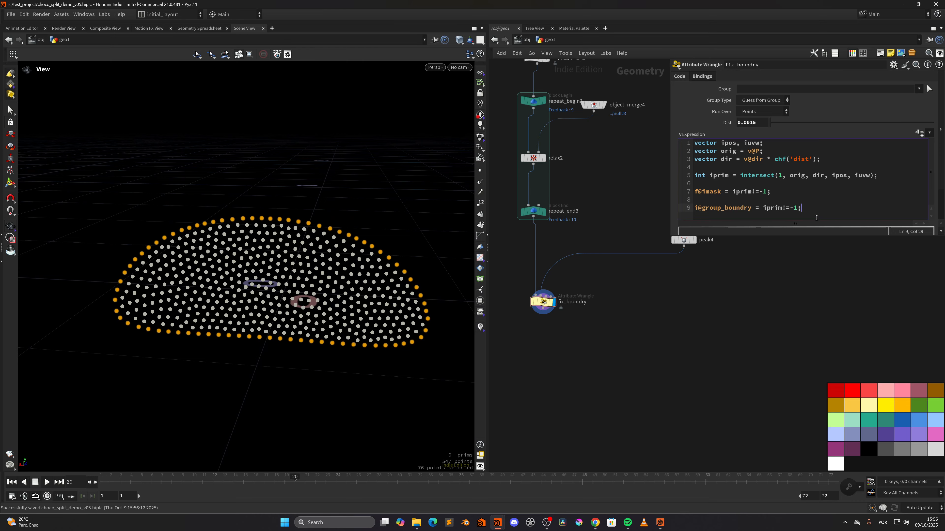
key(Return)
key(Return)
text(v)
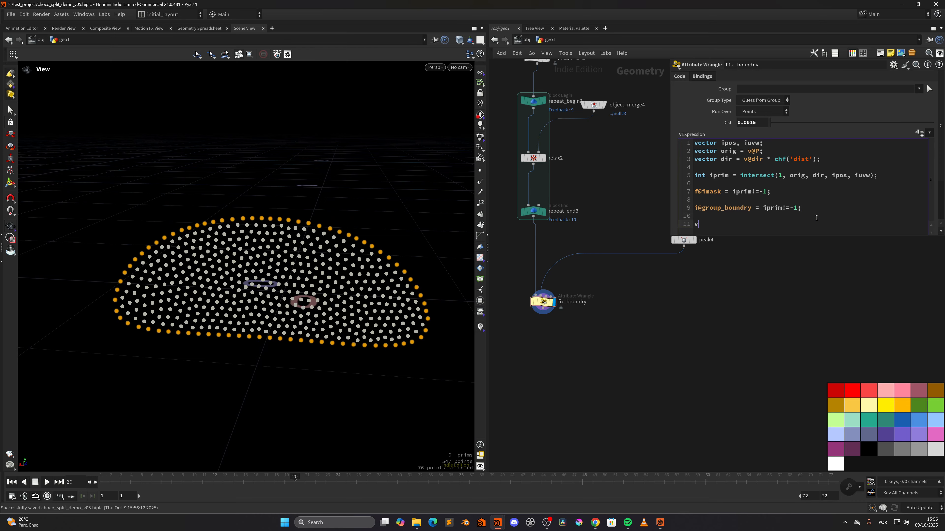
text(@P = ipos;)
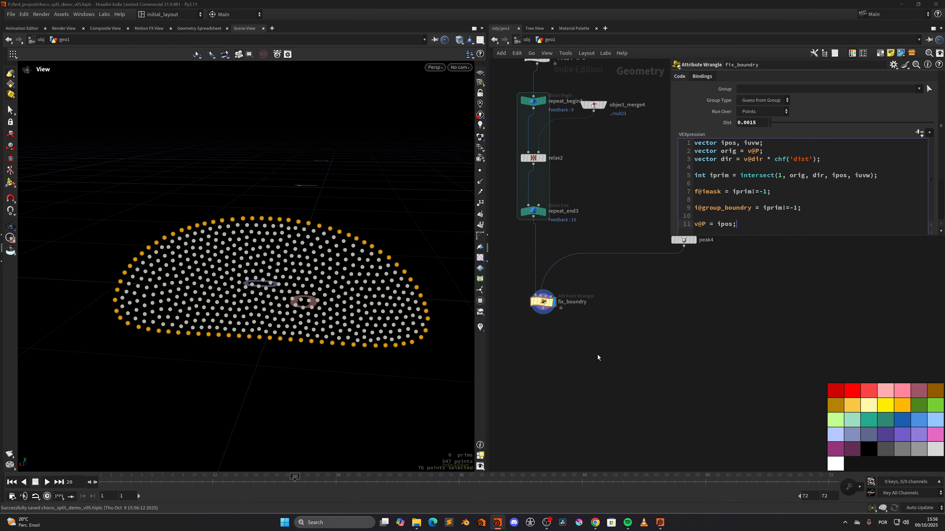
key(ctrl+Return)
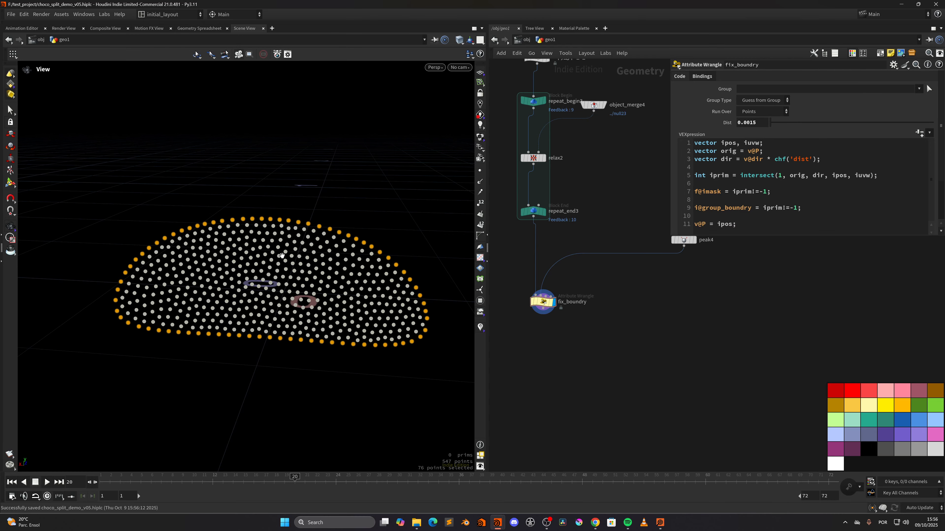
drag(282, 256, 336, 262)
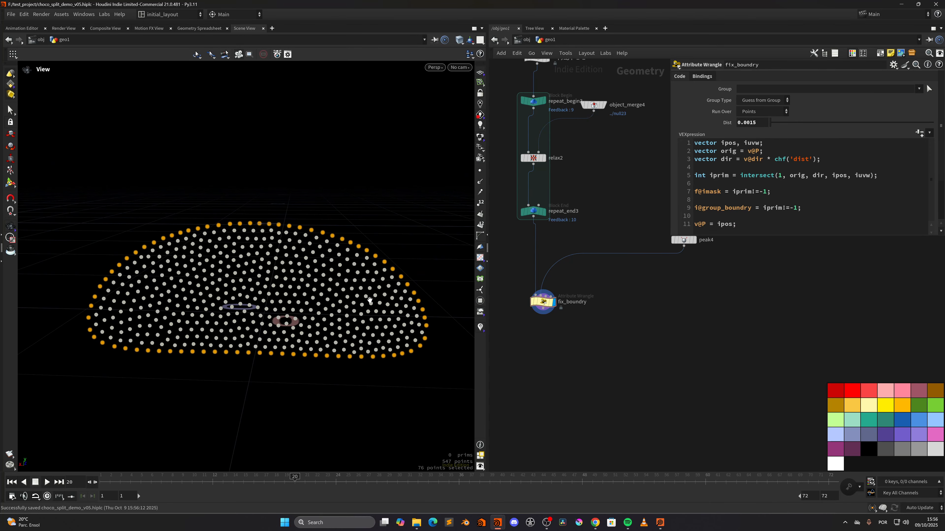
drag(360, 300, 365, 319)
key(ctrl+s)
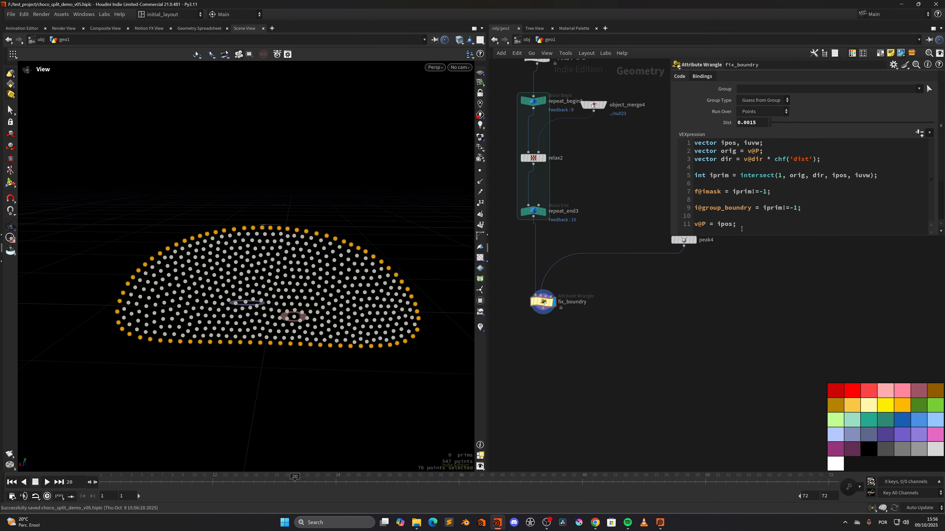
Step: Append the line f@sort_val = primuv(1, 'curveu', iprim, iuvw); to the fix_boundry code
click(751, 228)
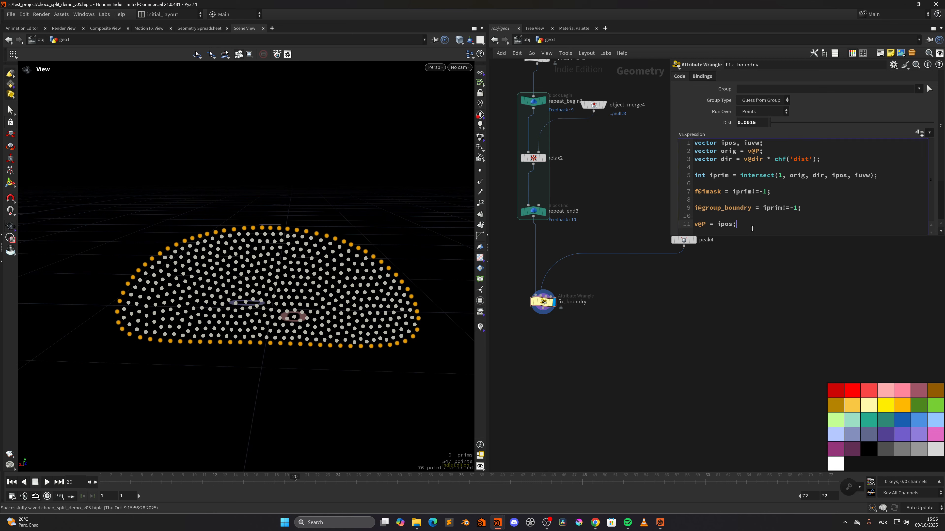
key(Return)
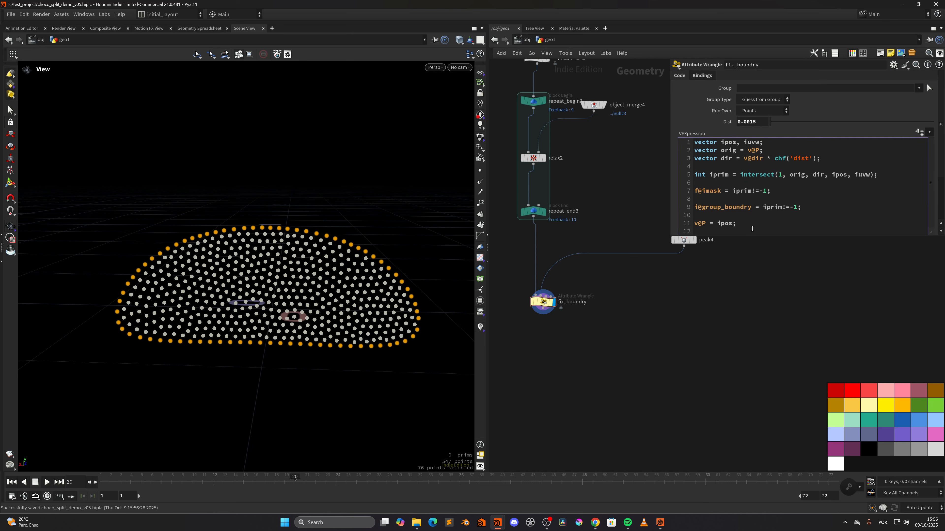
key(Return)
text(f@sort_val)
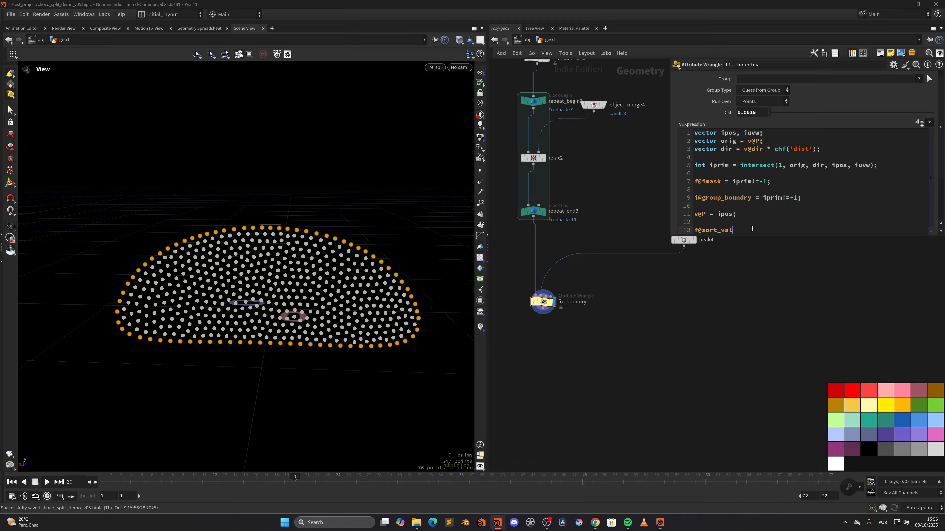
text( = prim)
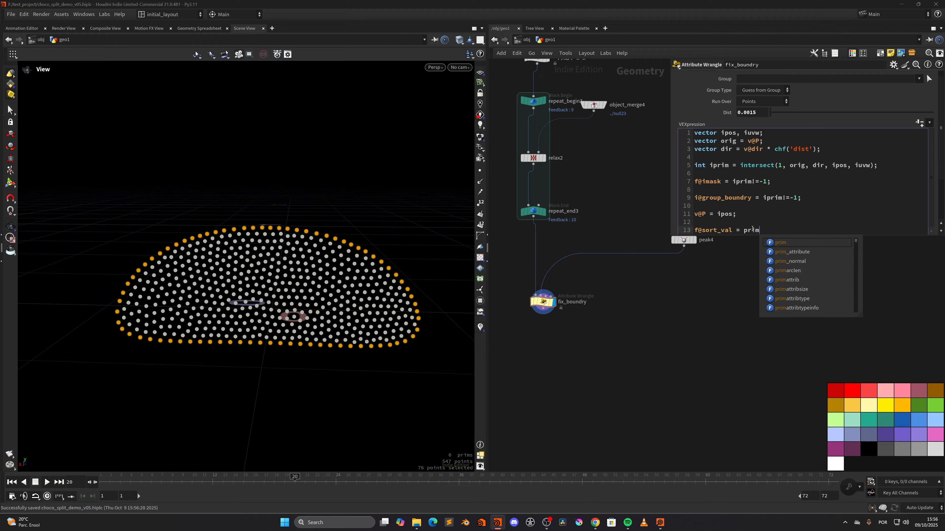
text(uv)
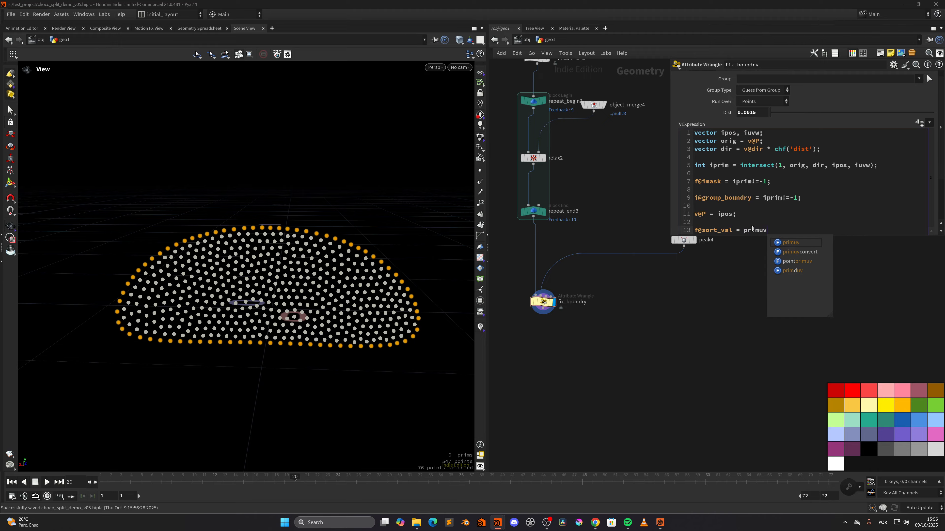
text((1, ')
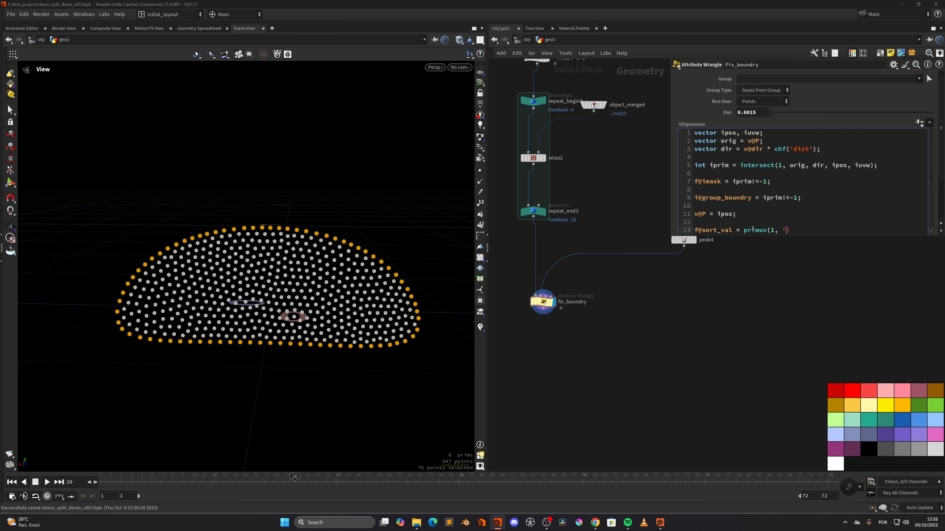
text(')
text(curveu)
text(, iprim,)
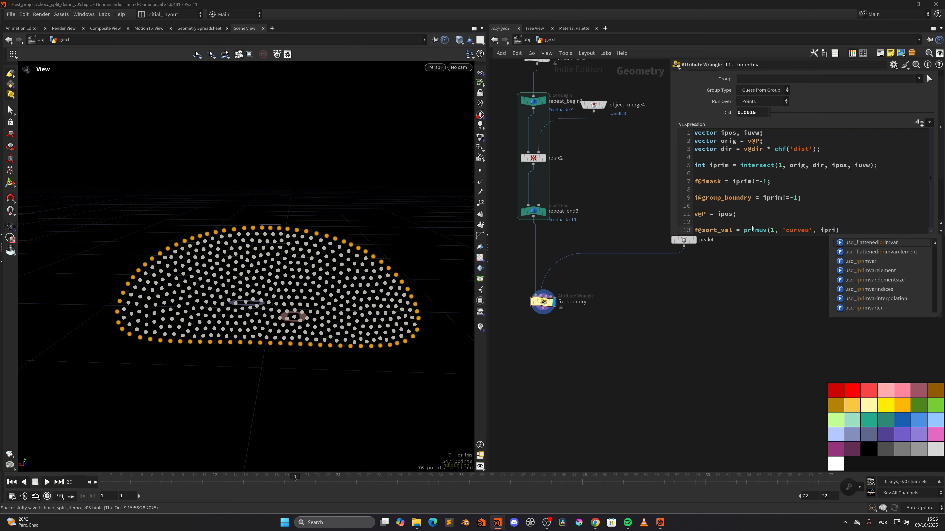
text( iuvw))
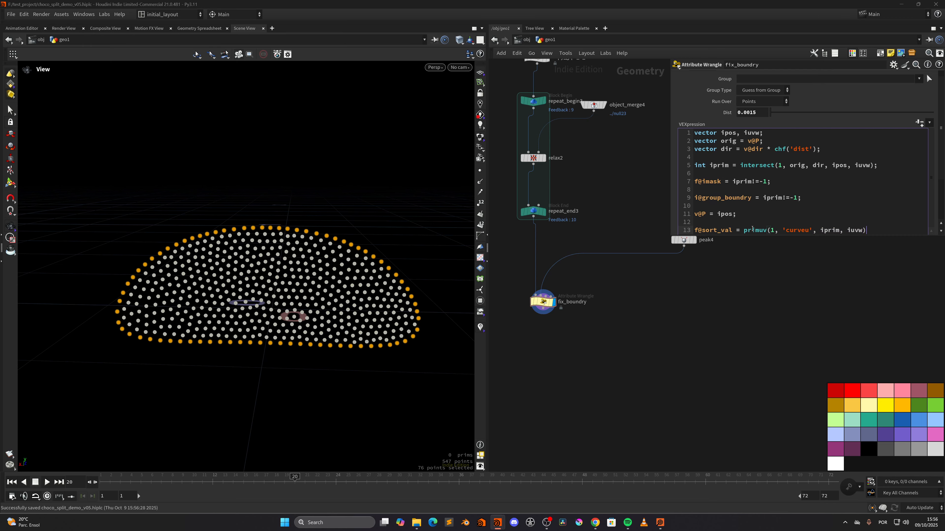
text(;)
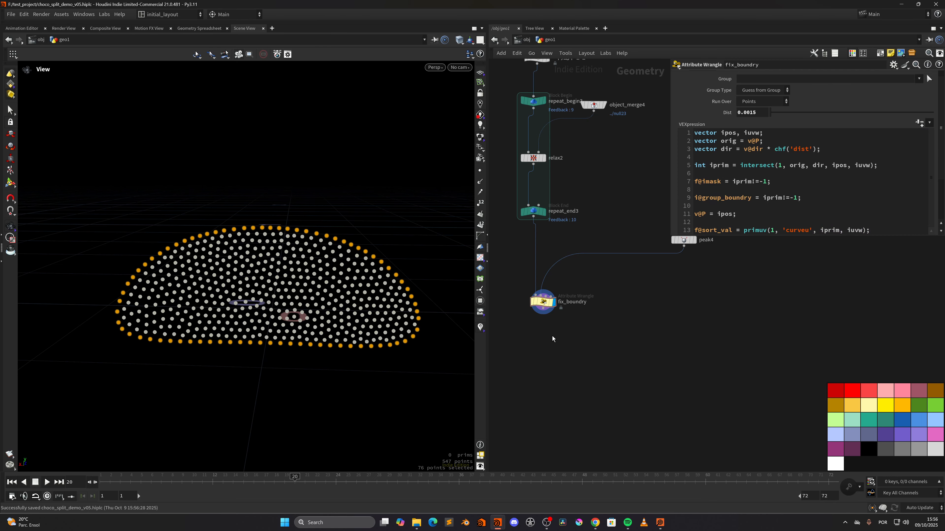
Step: Turn on visualization of the sort_val point attribute for the fix_boundry node
middle_drag(552, 336, 588, 339)
middle_click(570, 305)
click(479, 285)
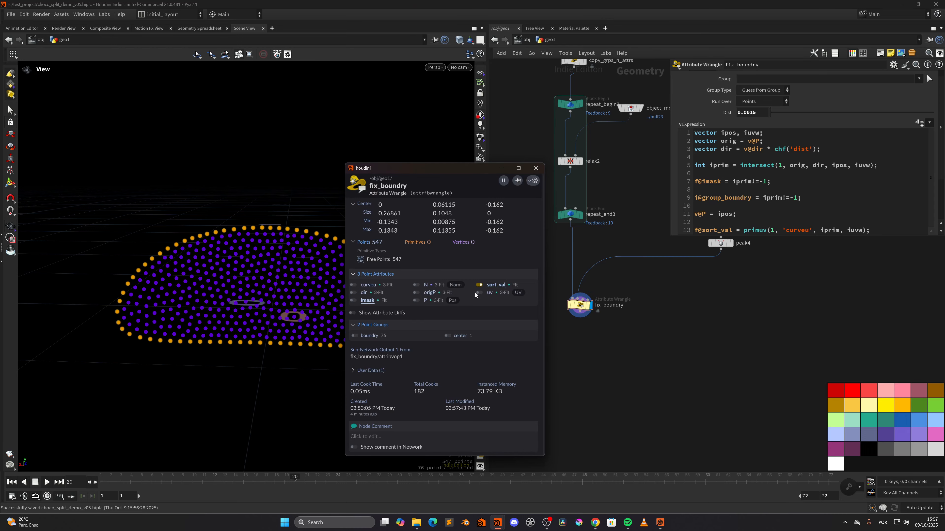
click(536, 168)
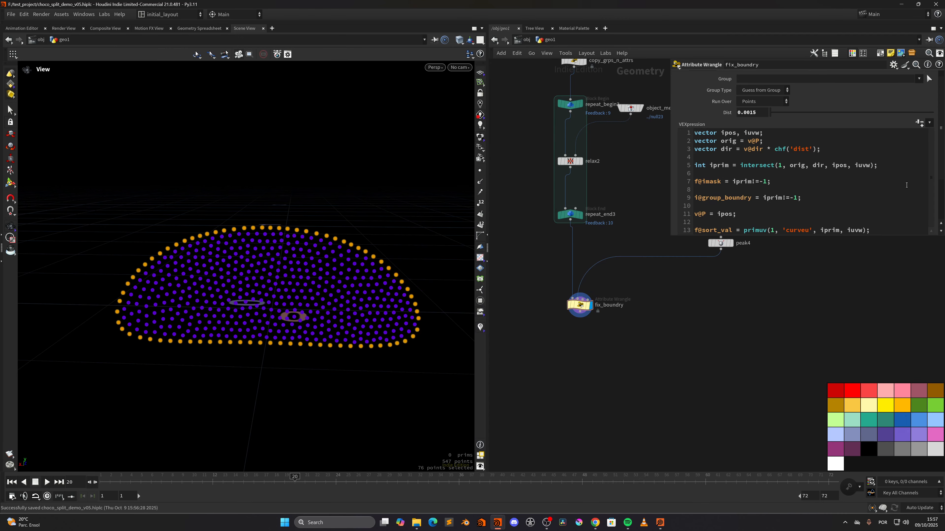
Step: Clear the wrangle's Output Selection Group, save the scene and return to the fix_boundry code
scroll(835, 98, up, 1)
double_click(748, 186)
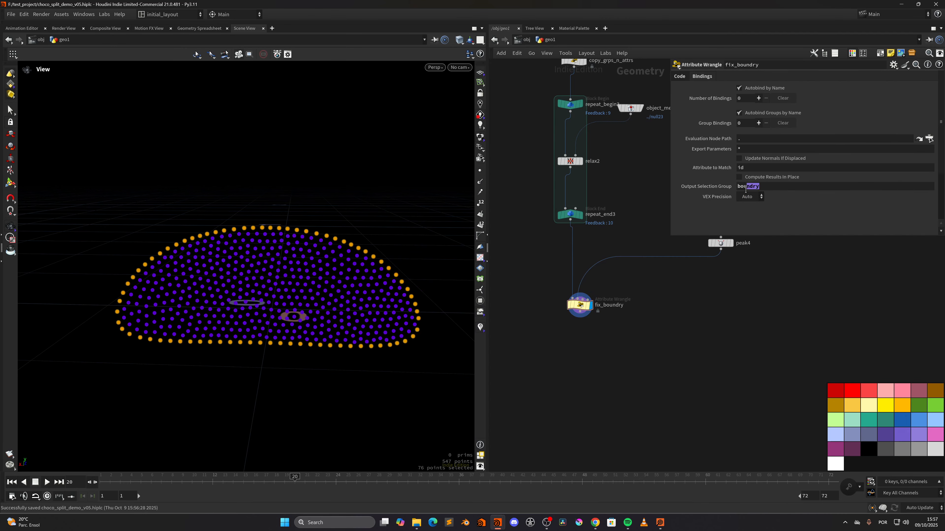
key(BackSpace)
key(Return)
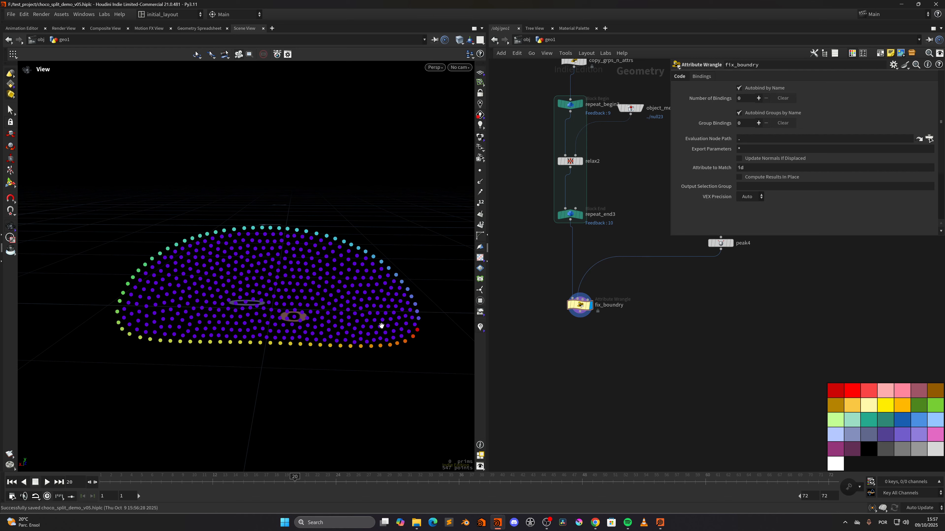
drag(382, 326, 381, 310)
key(ctrl+s)
drag(314, 308, 495, 271)
scroll(569, 305, up, 2)
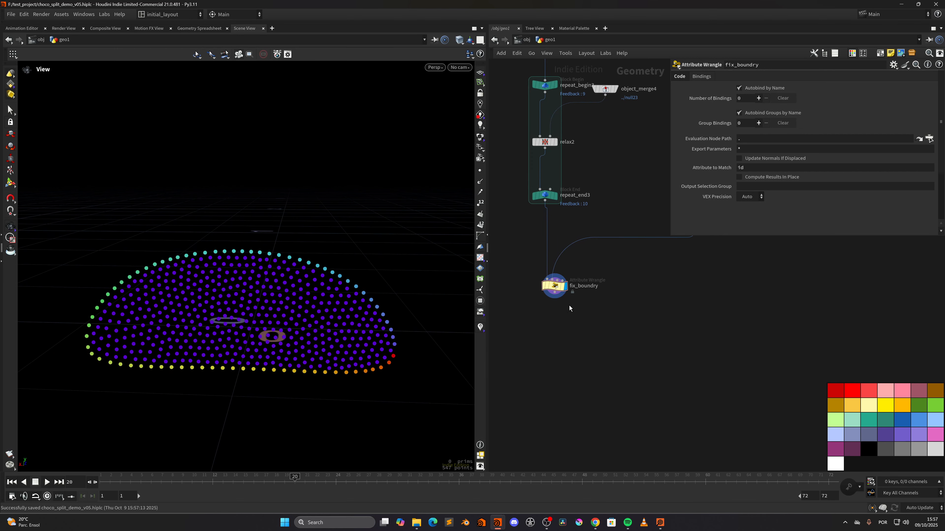
click(679, 76)
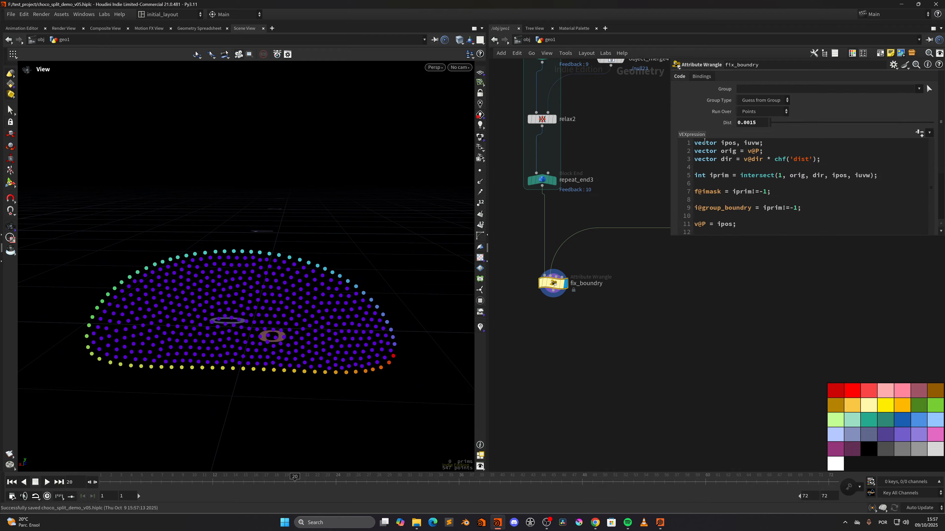
scroll(938, 173, down, 3)
scroll(938, 174, up, 3)
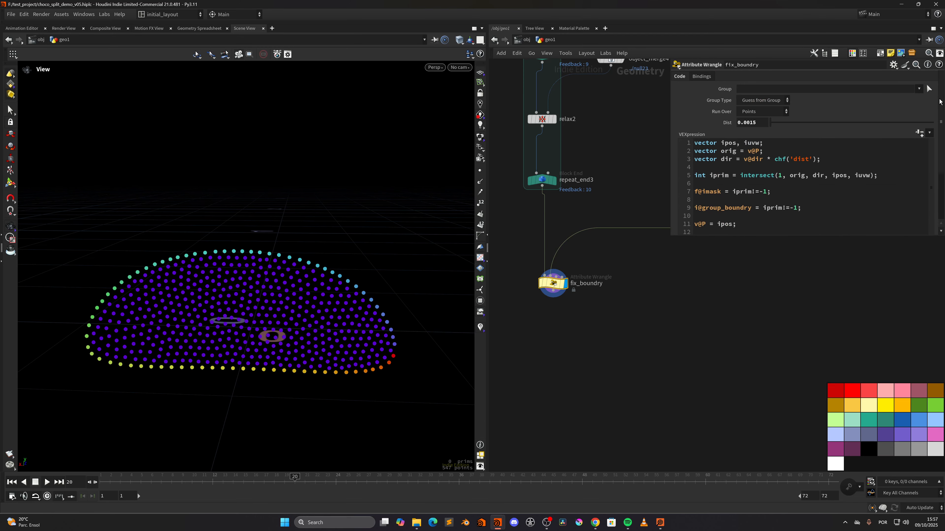
scroll(932, 181, down, 3)
scroll(581, 351, up, 1)
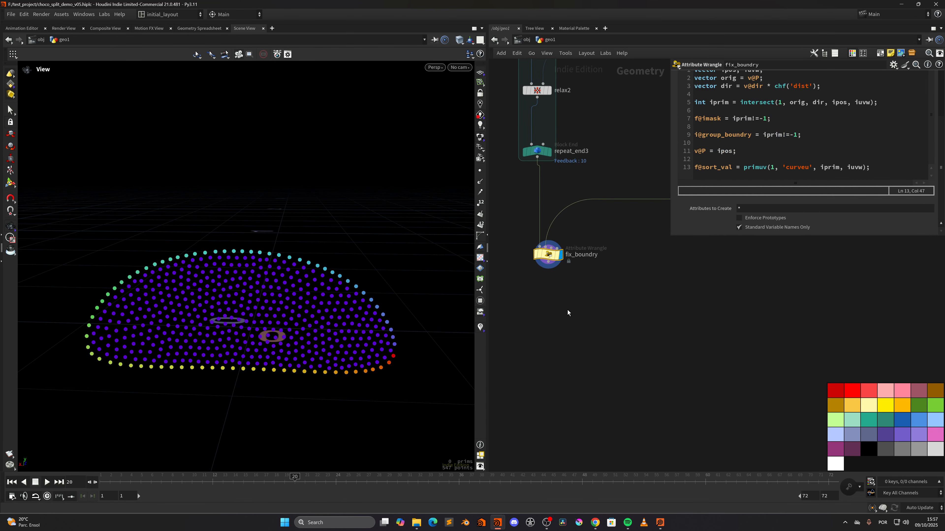
Step: Append a Fuse node to the output of fix_boundry and display it
scroll(562, 305, up, 1)
drag(546, 257, 560, 363)
mouse_move(589, 203)
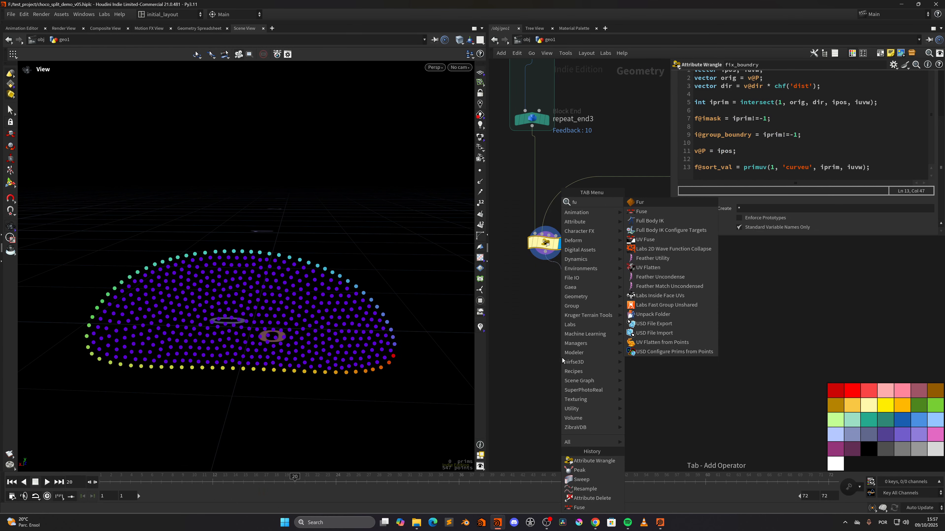
click(655, 223)
key(r)
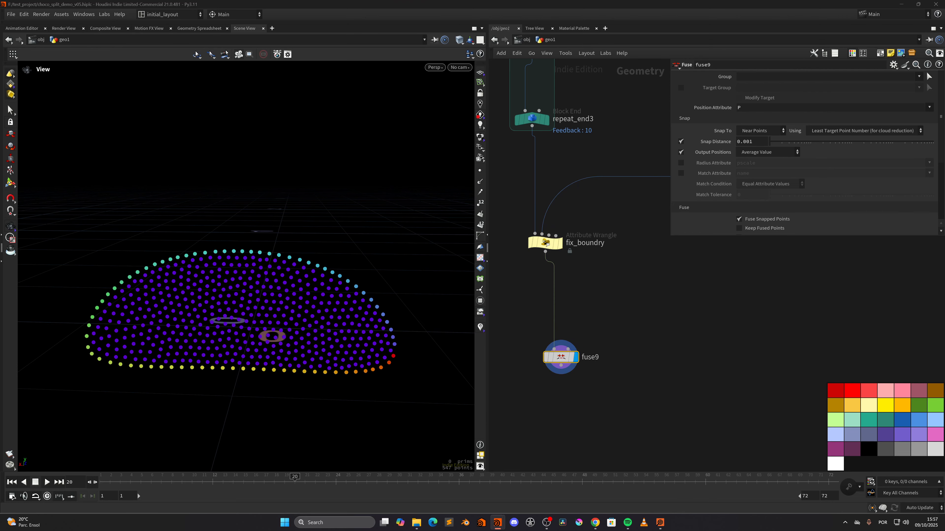
Step: Set the Fuse node's snap distance to 0.0015 and save the scene
click(751, 142)
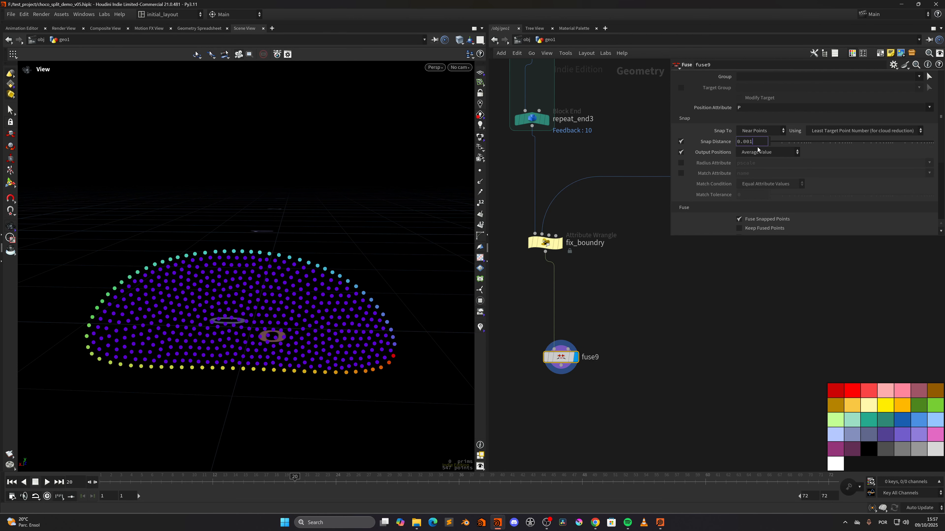
text(5)
key(Return)
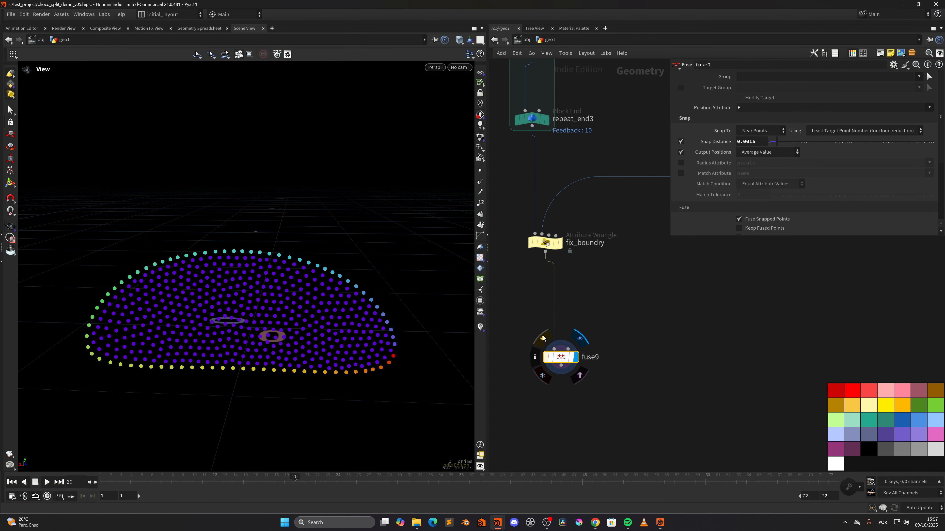
middle_drag(323, 345, 317, 330)
key(ctrl+s)
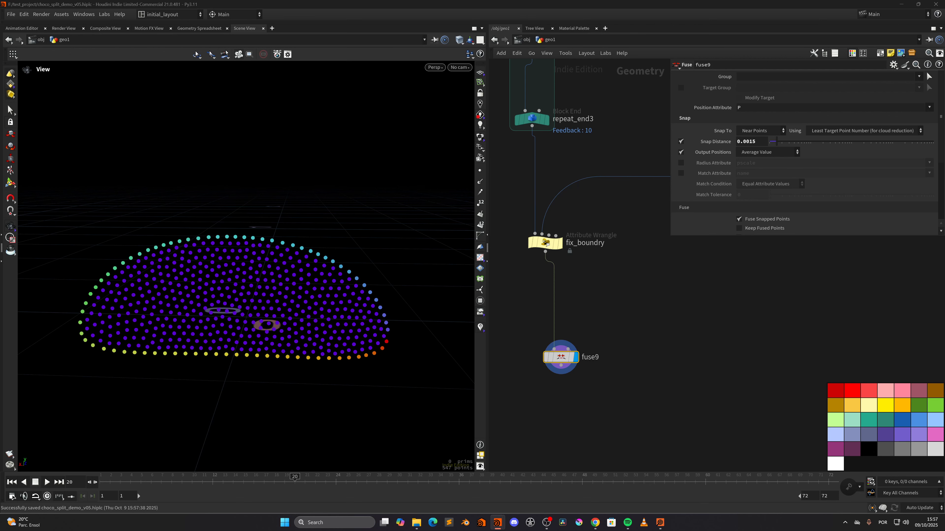
Step: Append an Attribute Wrangle to the output of the new Fuse node
click(561, 365)
key(Tab)
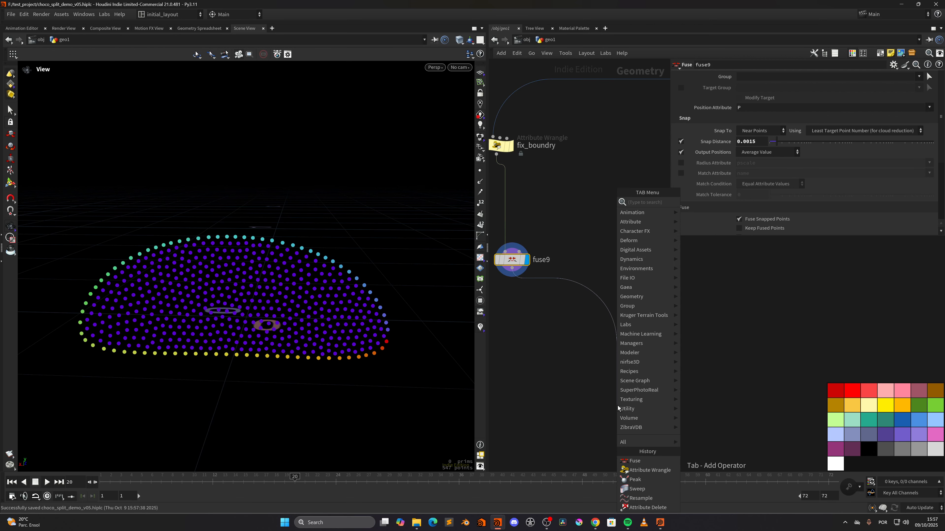
text(aw)
key(Return)
click(618, 405)
Step: Rename the new wrangle sample_uv_n_set_id and colour it blue
click(676, 404)
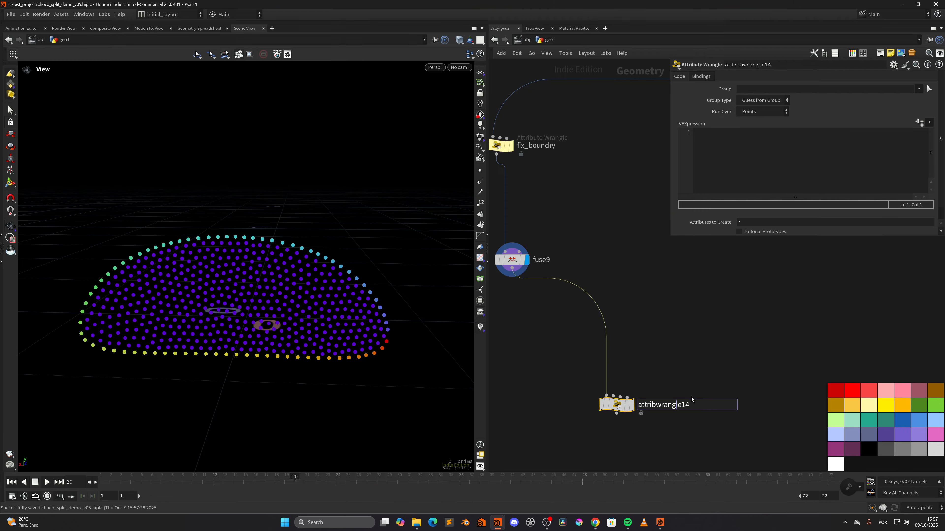
key(ctrl+a)
text(sample_uv_n_set_id)
key(Return)
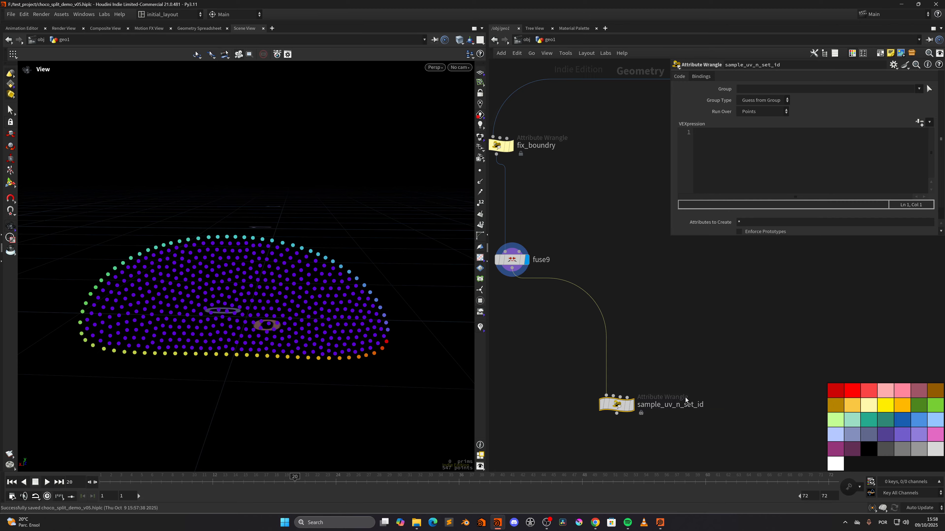
click(919, 420)
Step: Wire the output of null23 into the second input of sample_uv_n_set_id
scroll(629, 367, down, 3)
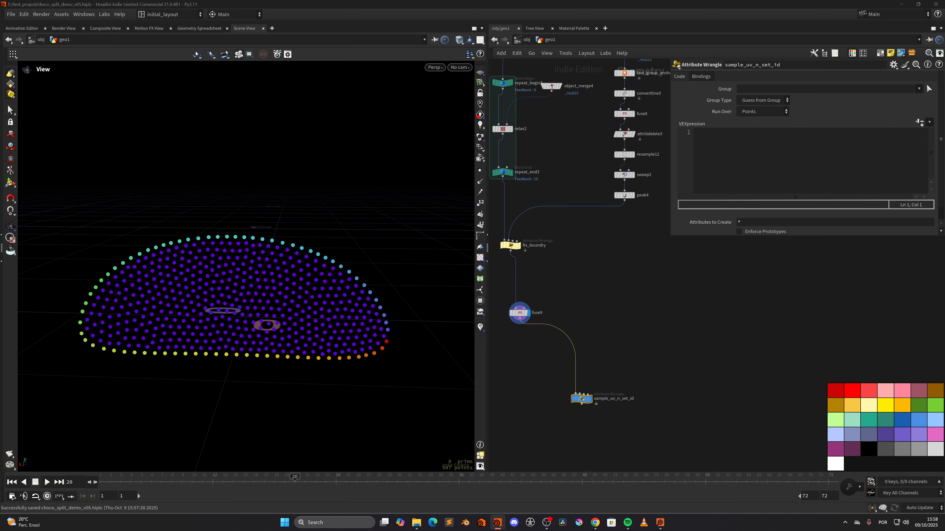
scroll(620, 339, down, 5)
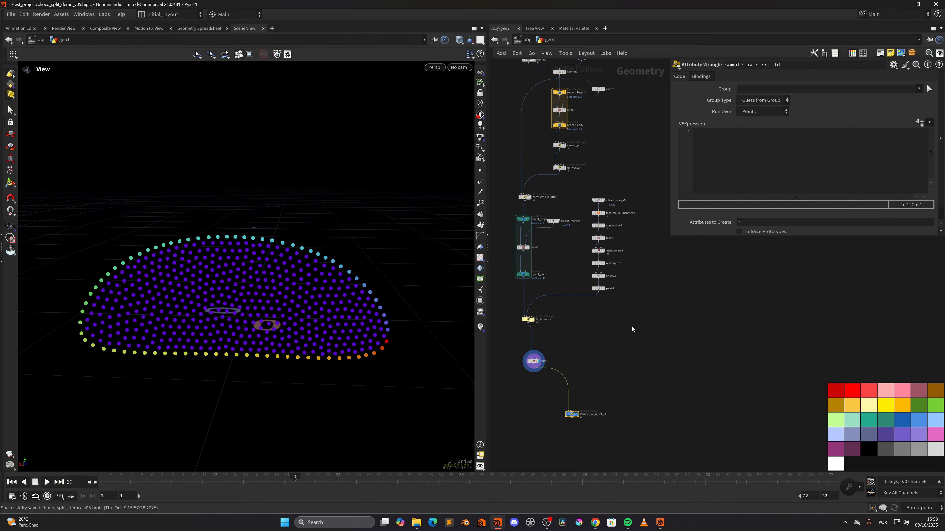
middle_drag(623, 418, 661, 412)
drag(654, 422, 533, 183)
drag(605, 187, 579, 191)
click(593, 194)
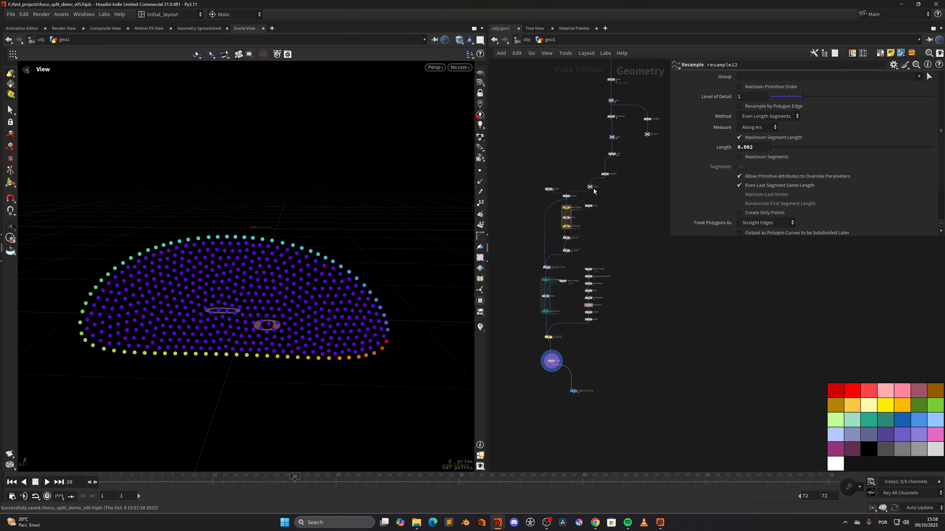
scroll(610, 205, up, 2)
right_drag(617, 216, 622, 223)
click(604, 176)
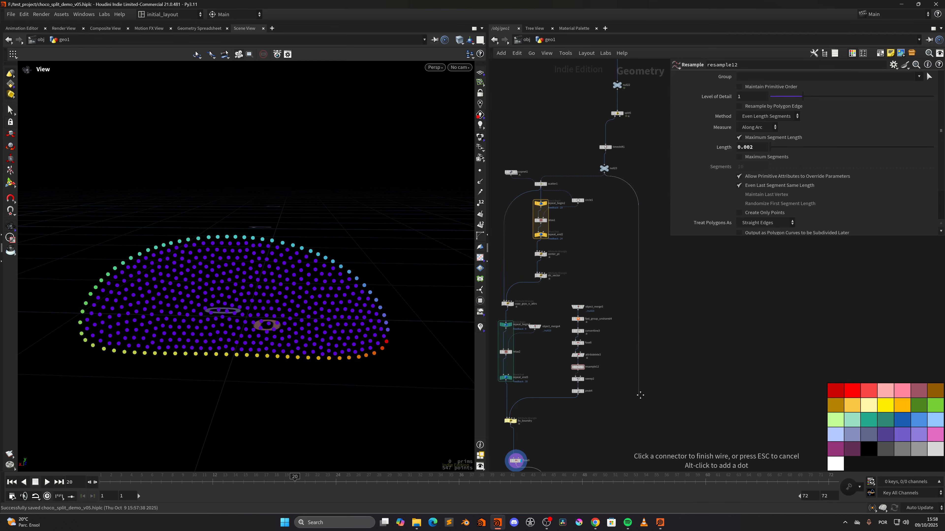
middle_drag(634, 402, 647, 241)
click(564, 347)
drag(565, 351, 637, 349)
middle_drag(654, 314, 600, 400)
right_drag(600, 400, 632, 363)
middle_drag(633, 364, 621, 286)
scroll(588, 334, up, 5)
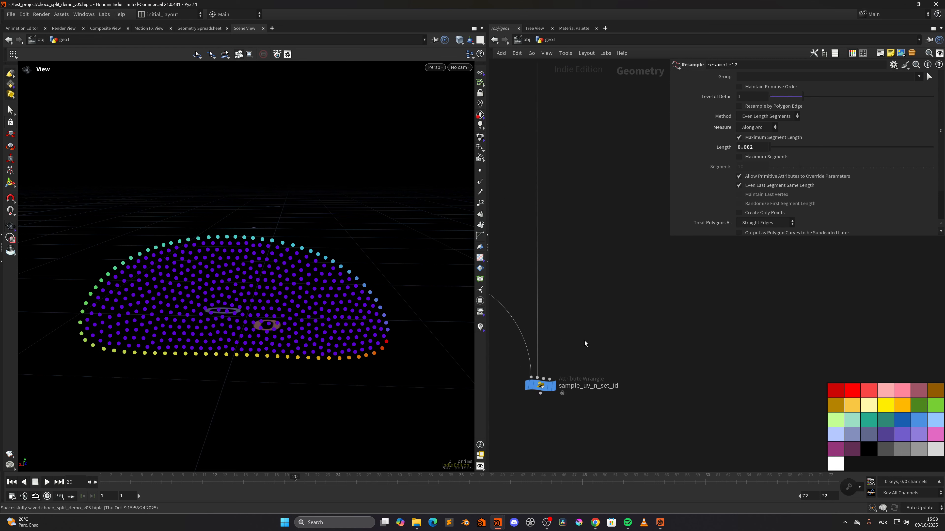
middle_drag(585, 341, 612, 312)
Step: Display the sample_uv_n_set_id node, select it and save the scene
click(579, 358)
key(ctrl+s)
click(566, 357)
Step: Write the line v@uv = uvsample(1,'uv', 'P', v@P); in the sample_uv_n_set_id code
click(720, 168)
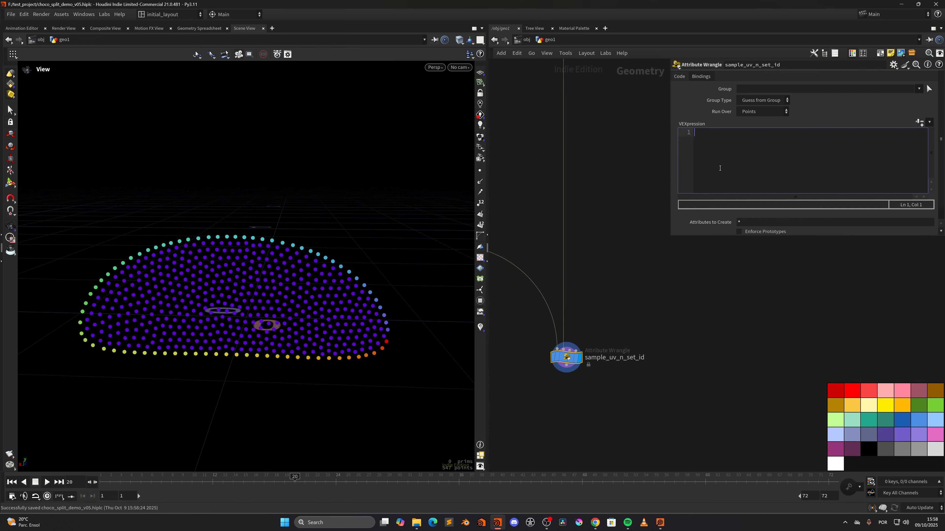
text(v@uv )
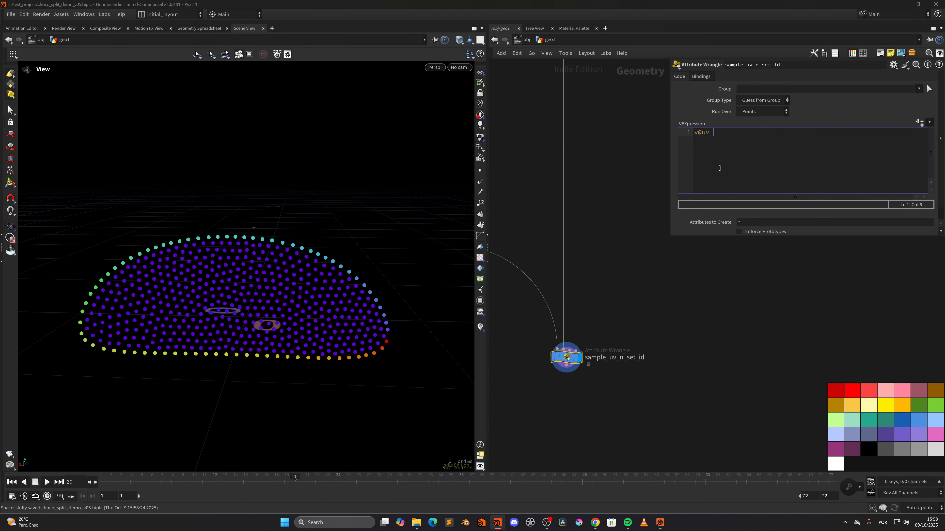
text(= uvsample)
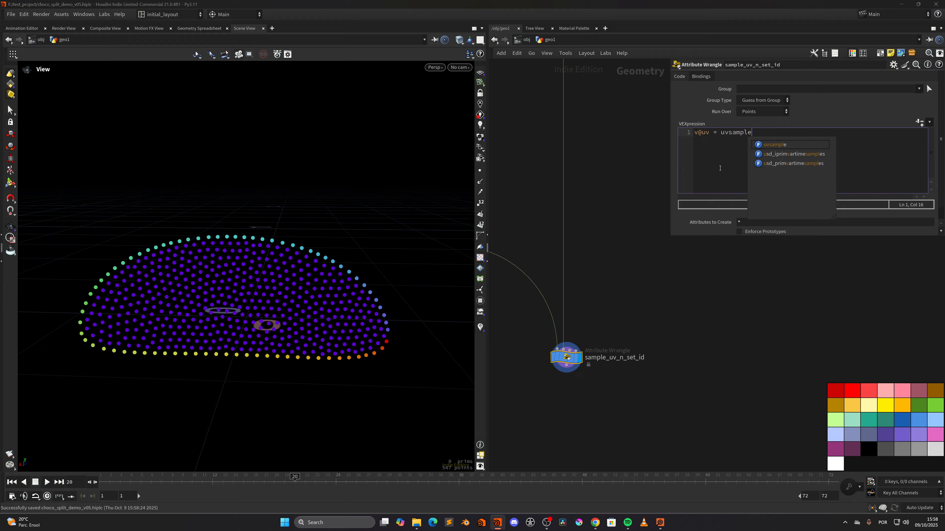
text(())
text(1,)
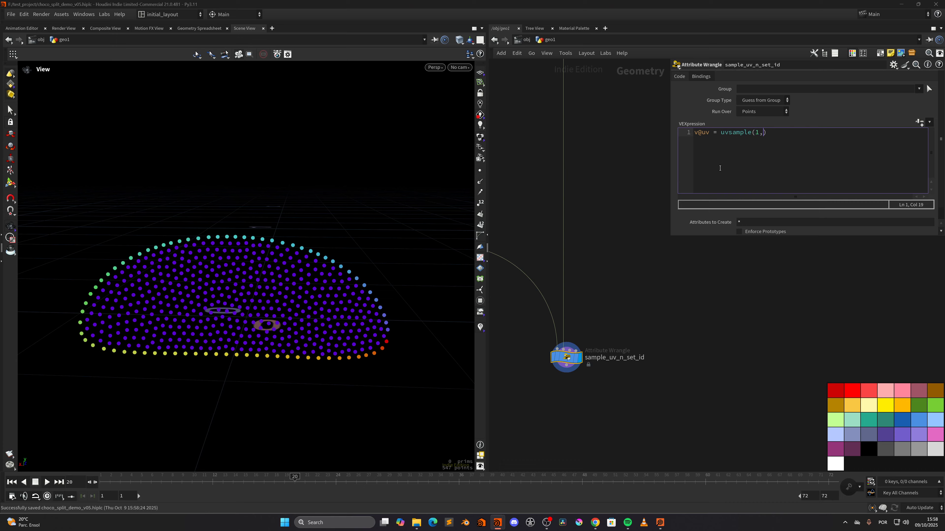
text('uv)
text(, v)
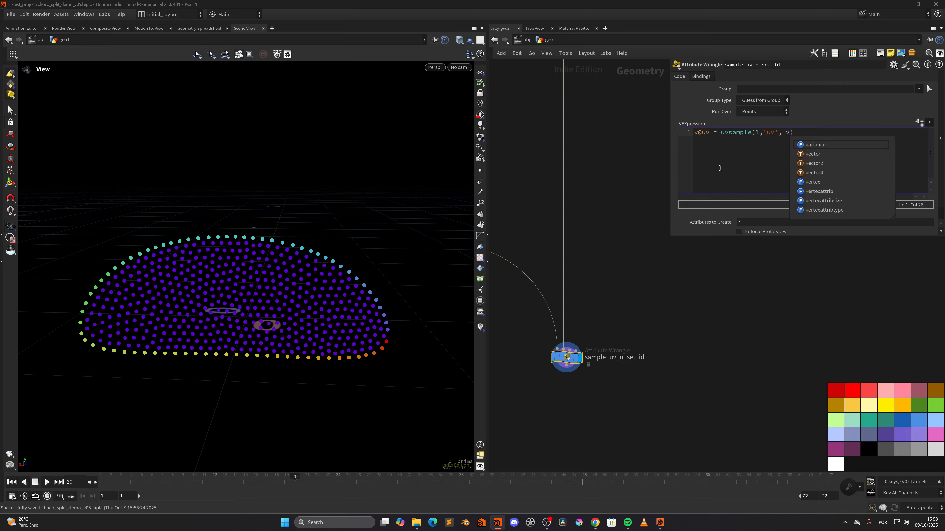
key(BackSpace)
text(', 'P')
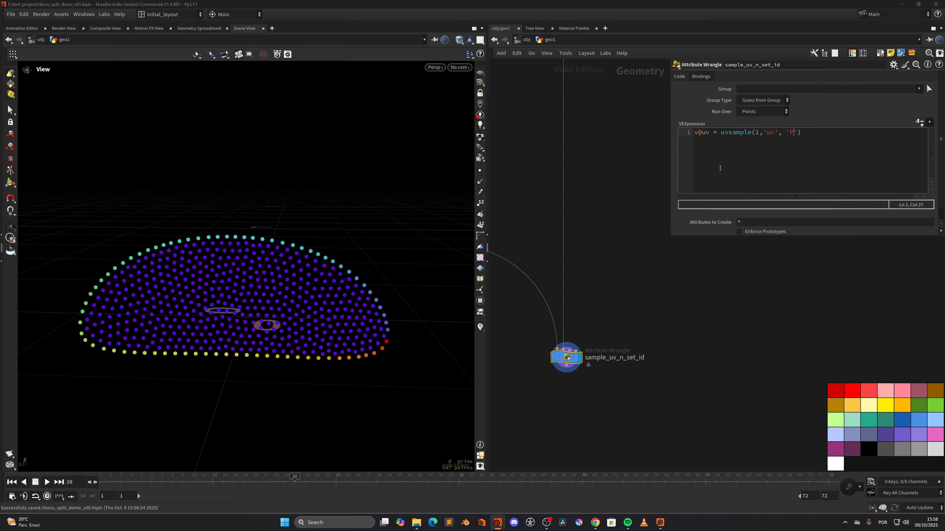
text(, v@P);)
Step: Inspect the sampled point UVs in the UV view with point display on, and return to the perspective view
key(space+5)
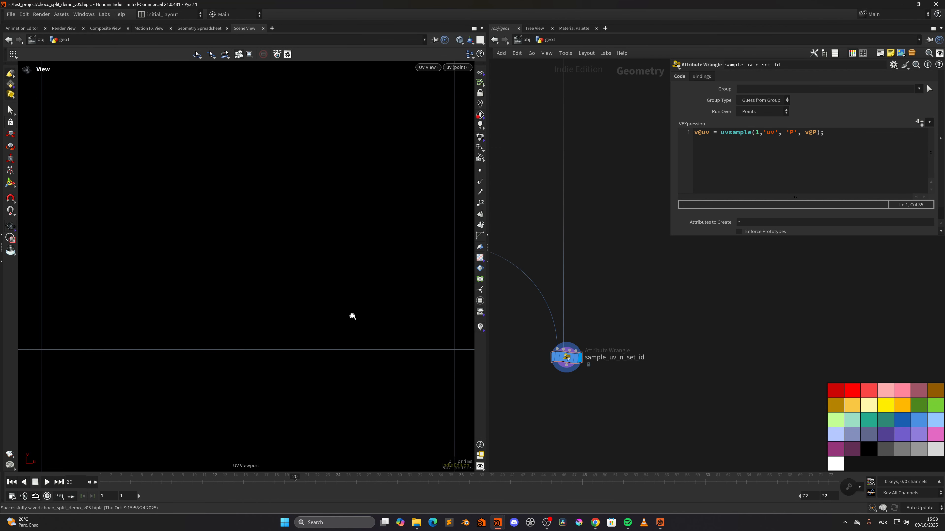
right_drag(352, 317, 217, 370)
middle_drag(217, 370, 241, 363)
click(479, 172)
right_drag(326, 293, 400, 300)
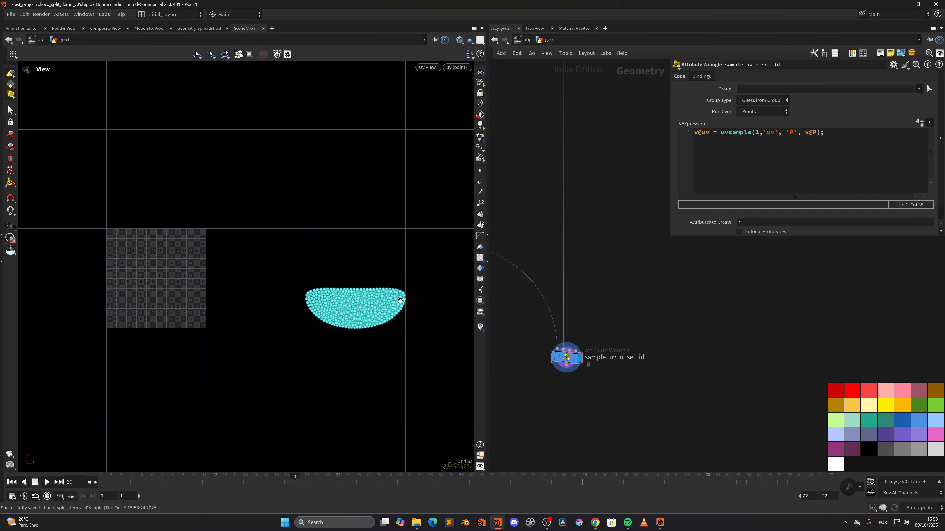
key(space+1)
Step: Append the line i@_id = i@ptnum; to the sample_uv_n_set_id code, apply it and save the scene
click(841, 135)
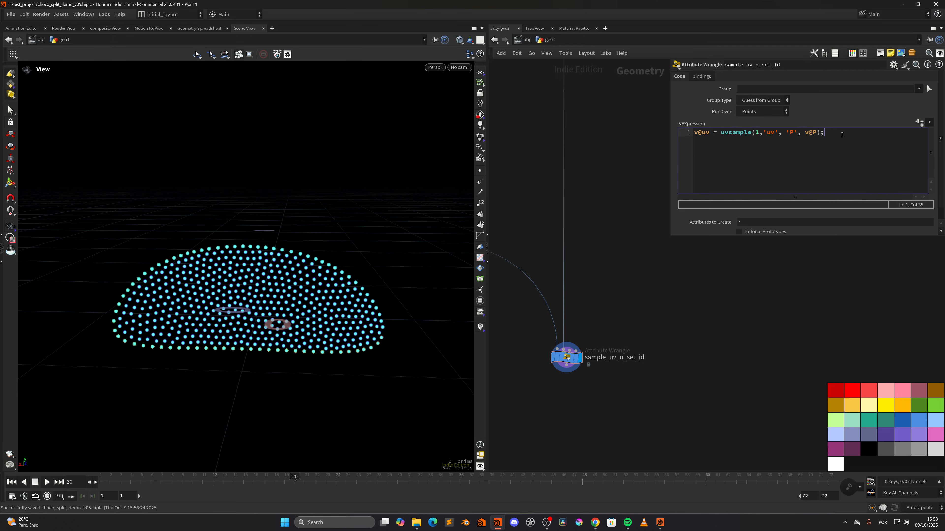
key(Return)
text(i@_id = )
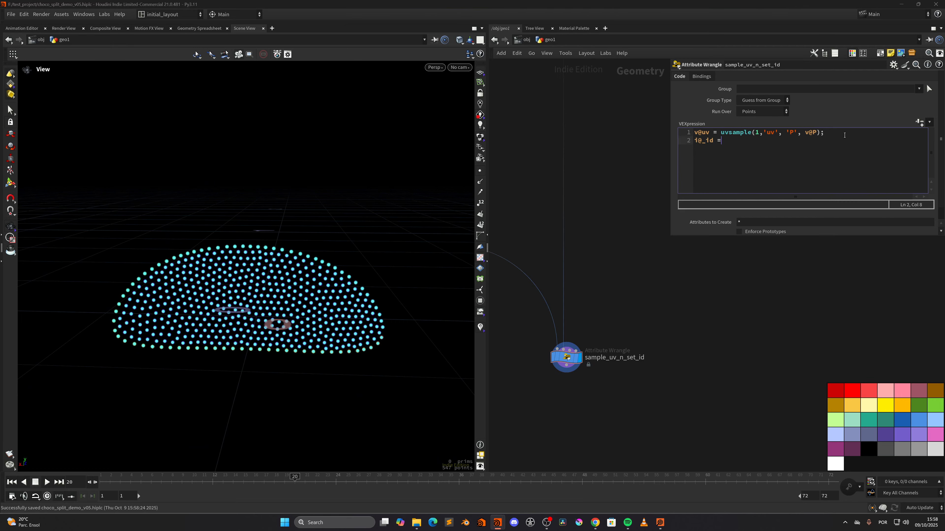
text(i@ptnum;)
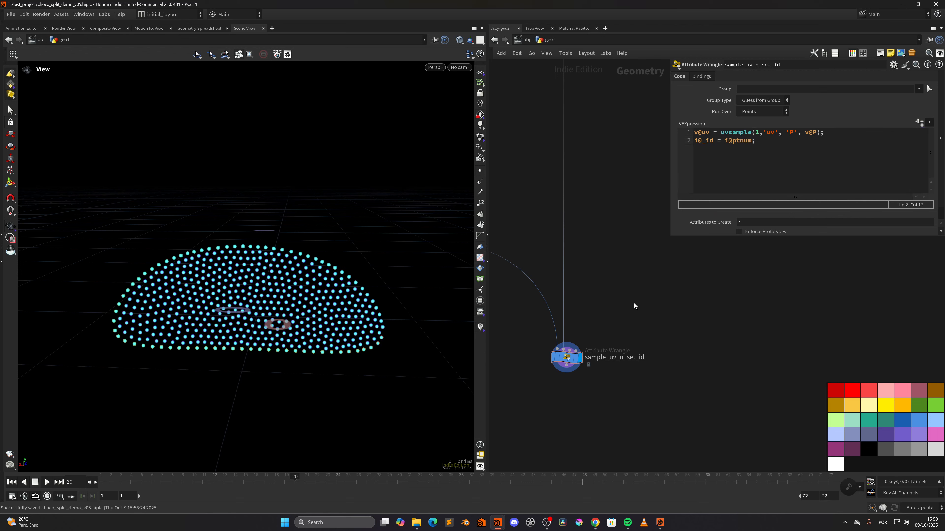
key(ctrl+s)
Step: Add a Null wired to the second output of the Split node below null22 and display it
scroll(642, 303, down, 2)
middle_drag(659, 316, 623, 276)
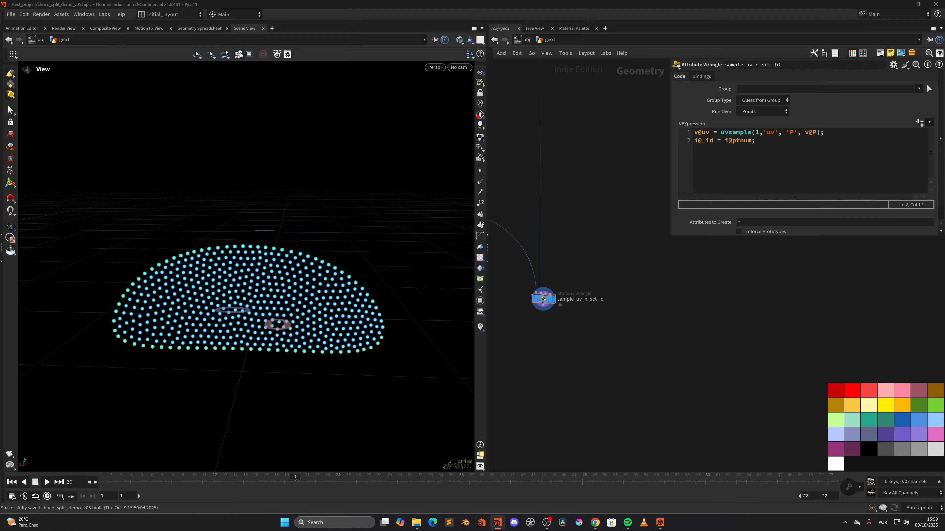
right_drag(262, 326, 263, 365)
right_drag(592, 247, 579, 85)
middle_drag(578, 86, 544, 361)
right_drag(544, 361, 533, 231)
middle_drag(533, 231, 582, 263)
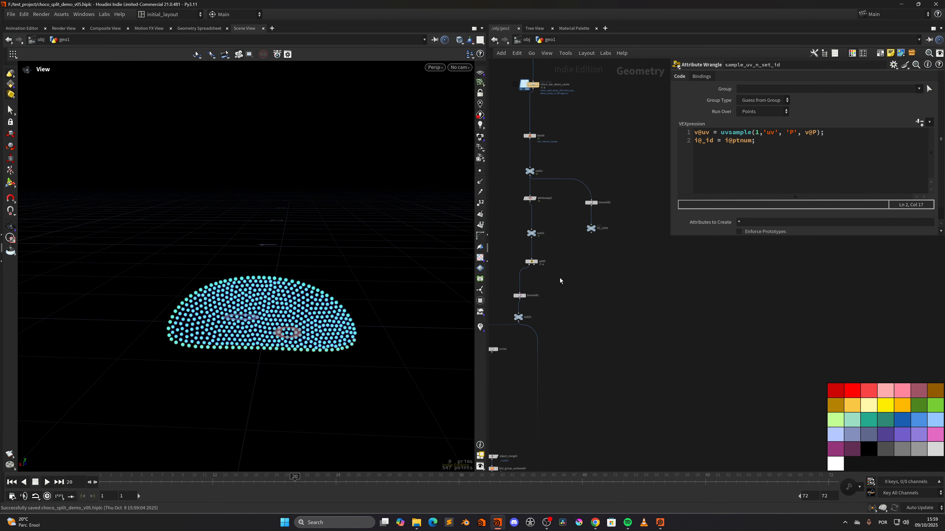
scroll(559, 278, up, 3)
click(535, 220)
key(Tab)
text(nu)
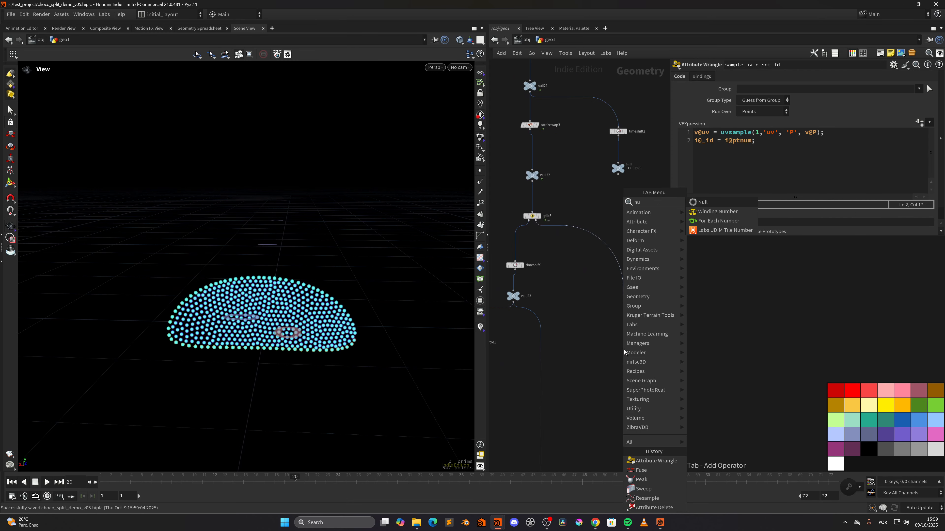
key(Return)
click(623, 350)
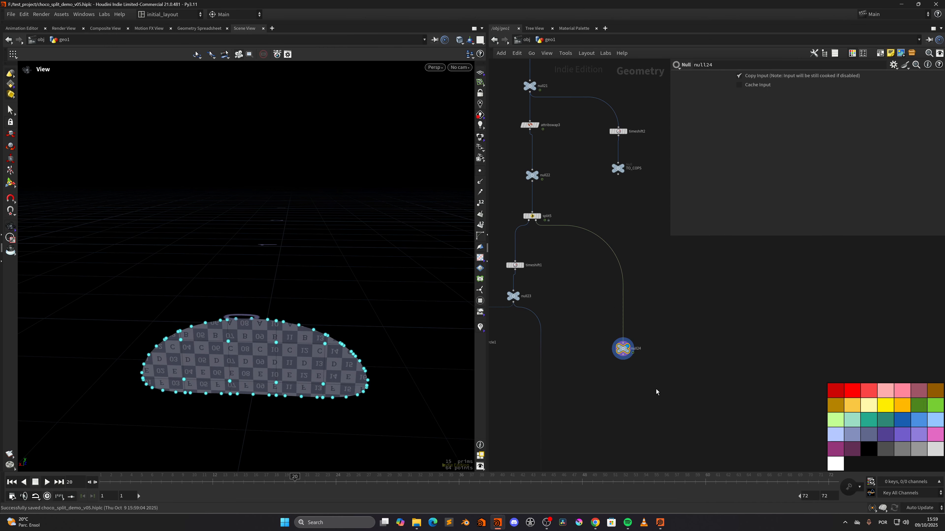
Step: Place a new unconnected Attribute Wrangle below the sample_uv_n_set_id node
key(h)
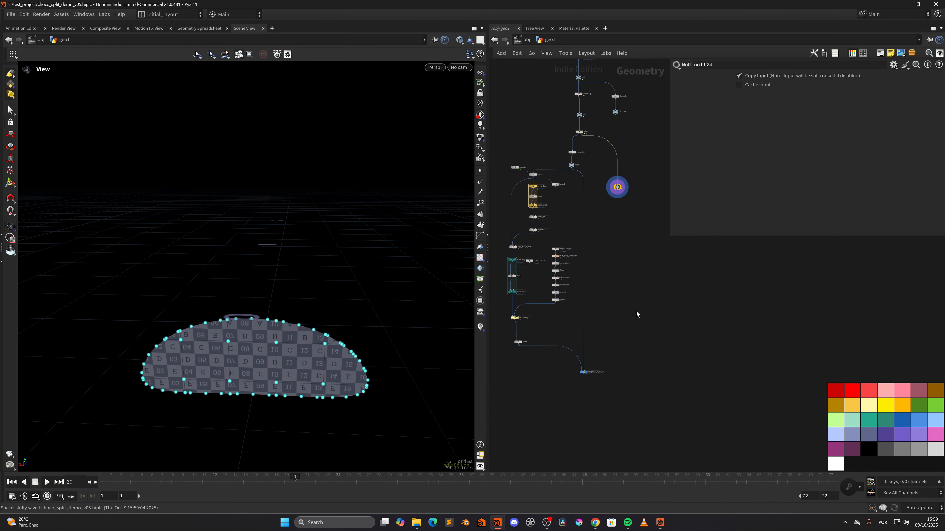
scroll(625, 384, up, 3)
key(Tab)
text(attw)
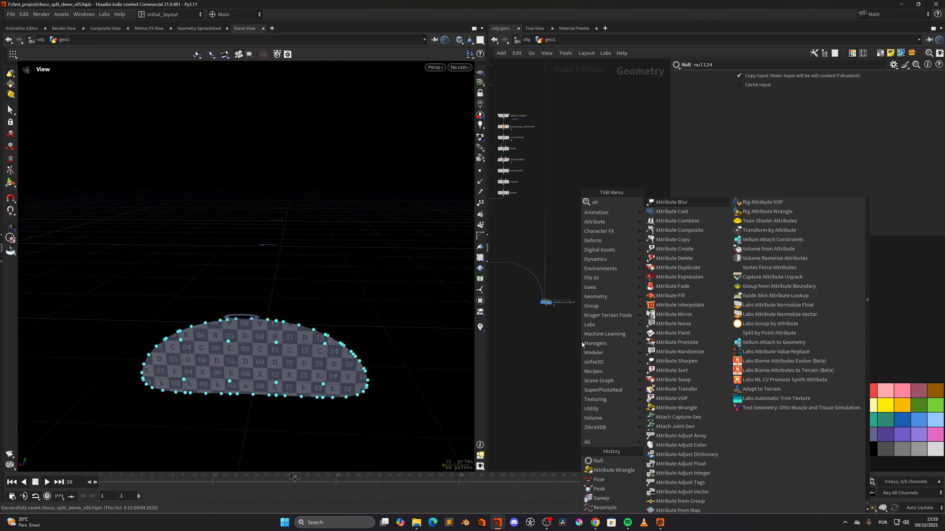
key(Return)
click(581, 342)
Step: Rename the newly placed wrangle mirror_pts
scroll(653, 337, up, 3)
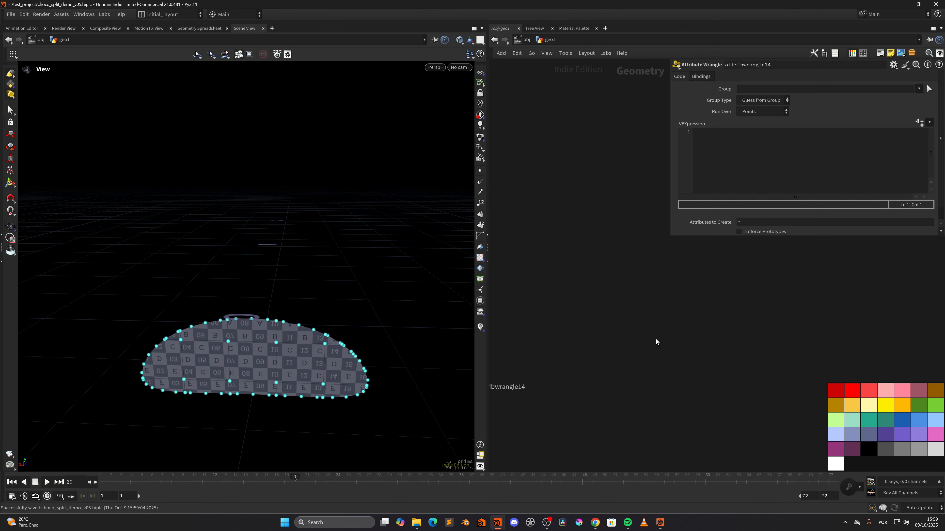
double_click(600, 356)
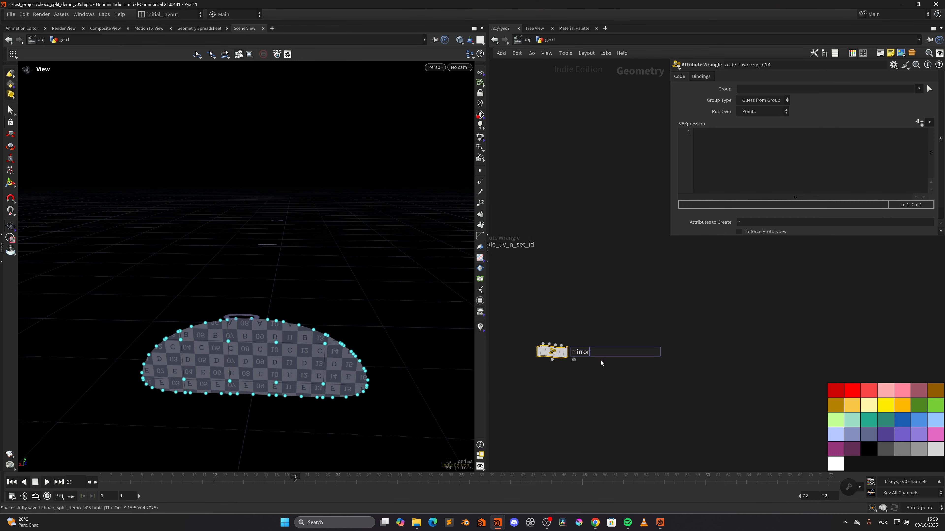
text(mirror_pts)
key(Return)
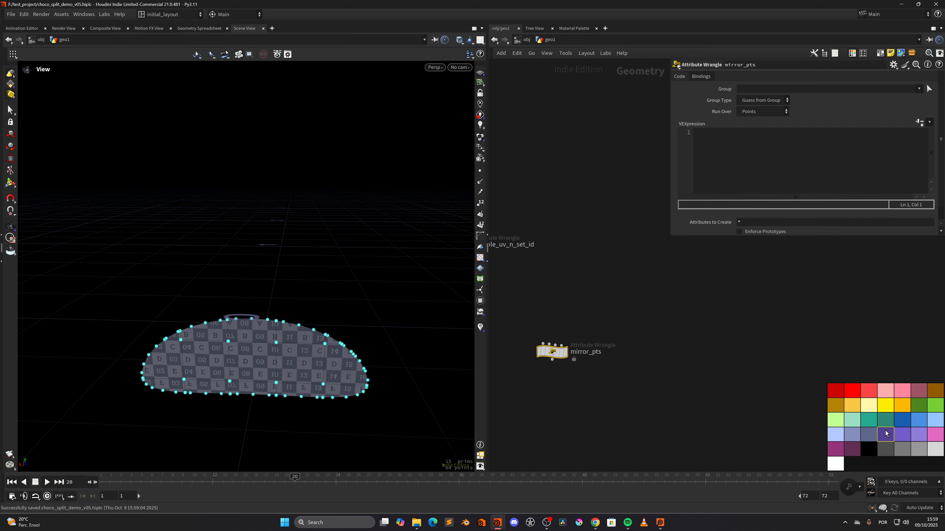
Step: Color the mirror_pts wrangle pink and wire the sample_uv_n_set_id output into its first input
click(881, 392)
middle_drag(599, 337, 661, 374)
drag(518, 289, 605, 381)
Step: Wire the Null from the Split node's second output into the second input of mirror_pts and display the wrangle
click(612, 383)
scroll(616, 301, down, 8)
scroll(627, 246, up, 6)
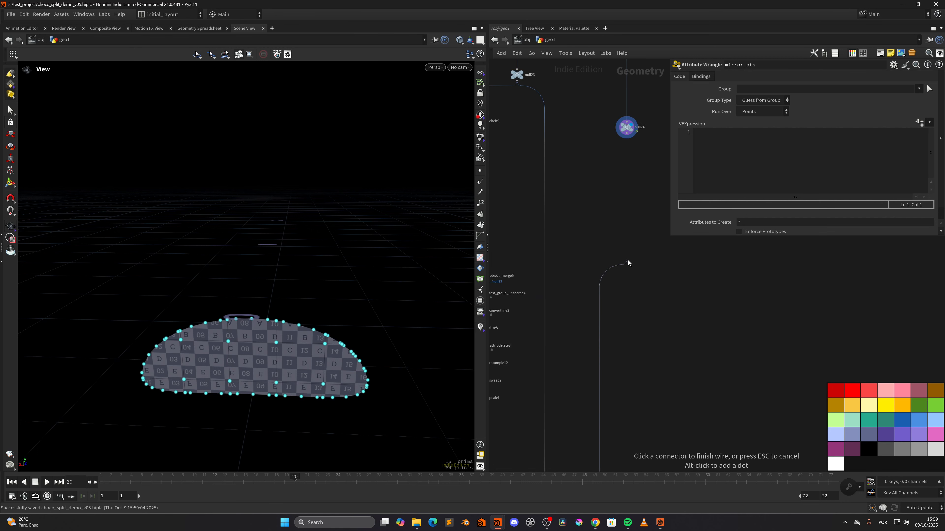
click(628, 140)
scroll(644, 276, down, 6)
scroll(609, 318, up, 5)
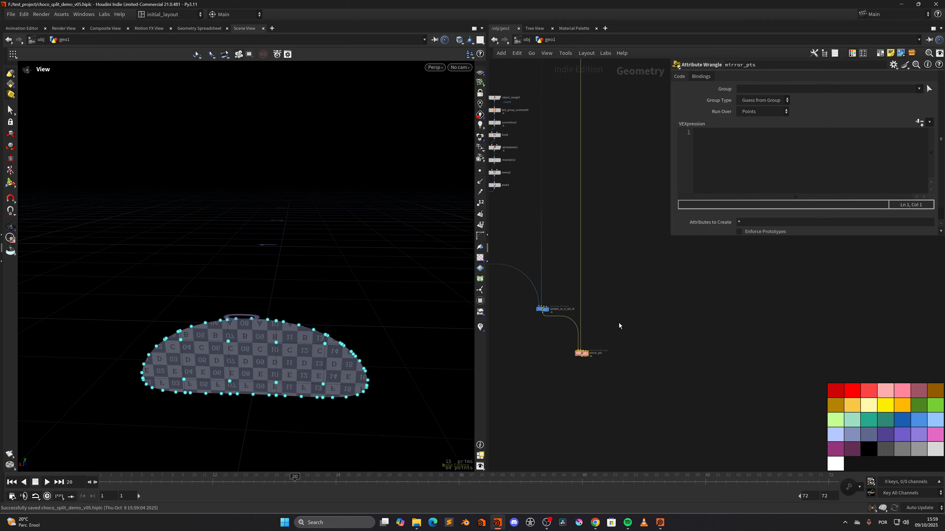
scroll(618, 315, up, 3)
drag(578, 348, 591, 350)
click(600, 350)
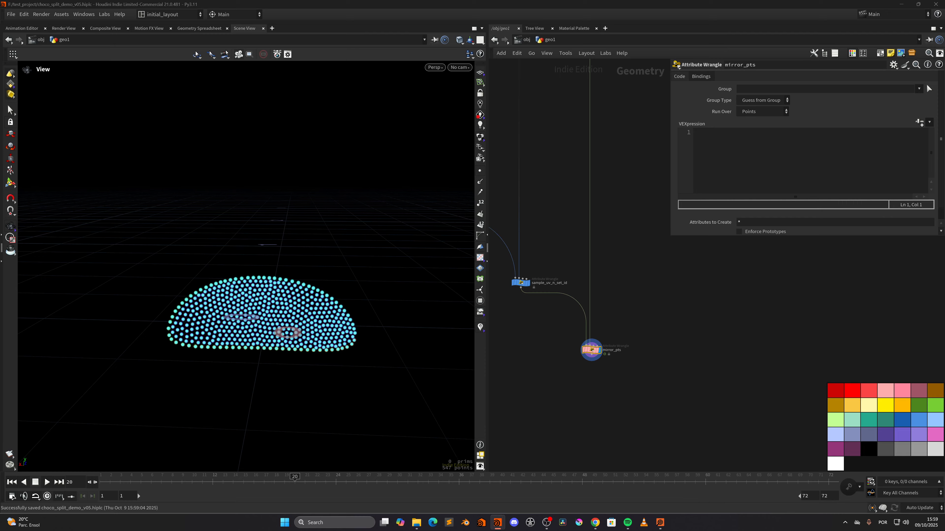
Step: Enter v@P = uvsample(1,'P', 'uv', v@uv); as the mirror_pts code and apply it
scroll(577, 302, up, 4)
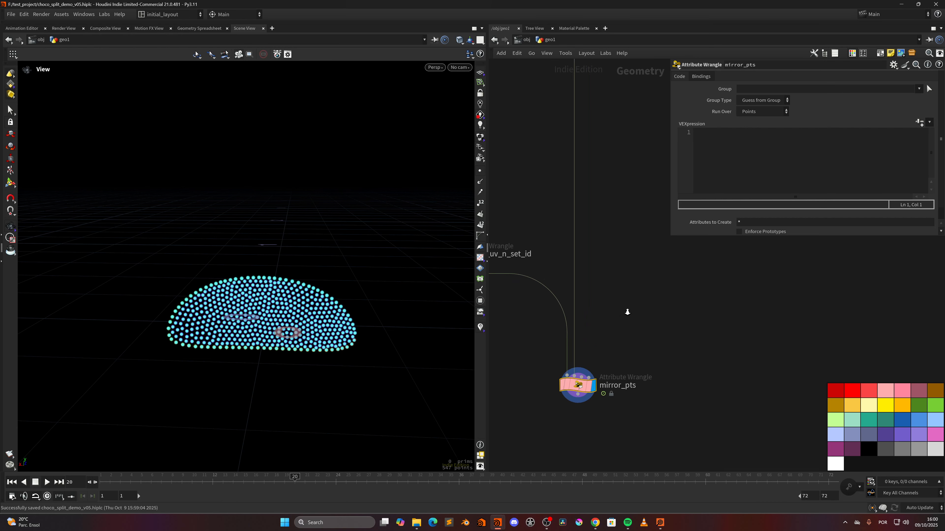
click(745, 147)
text(v@)
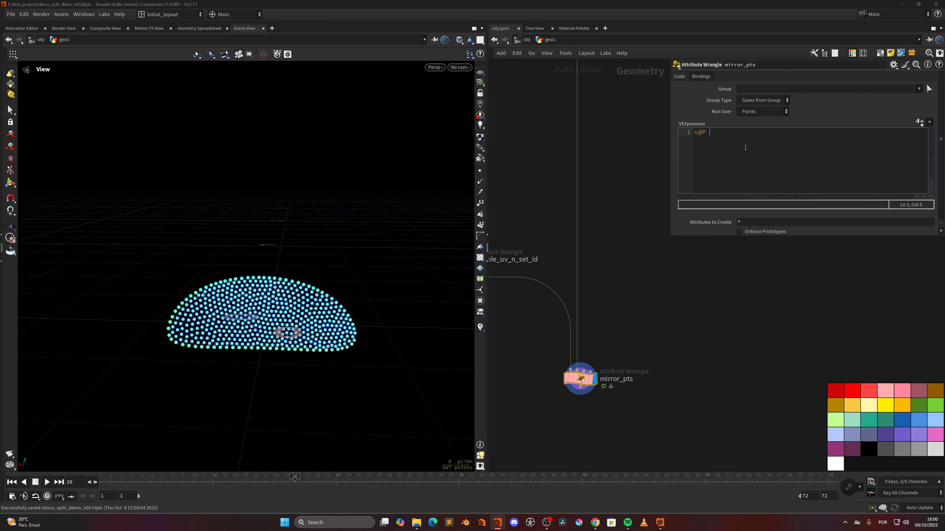
text(P = uvsample)
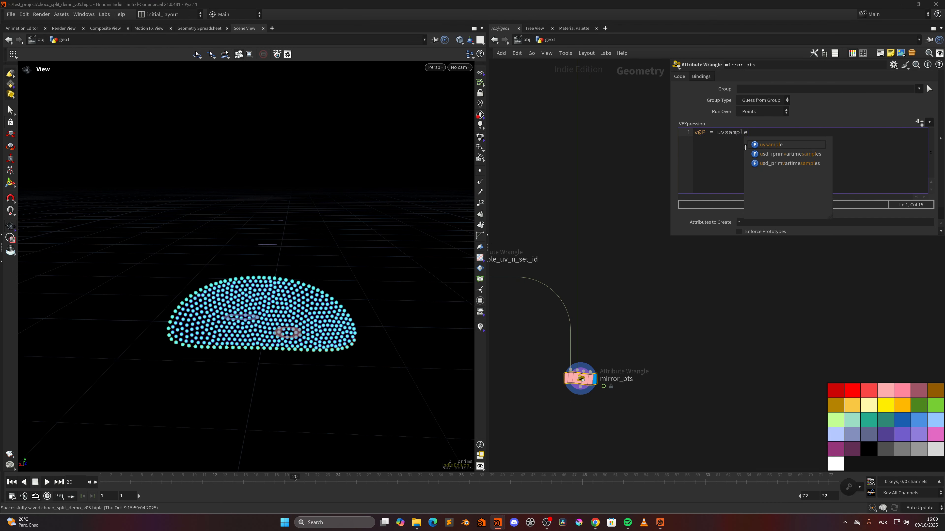
text((1,)
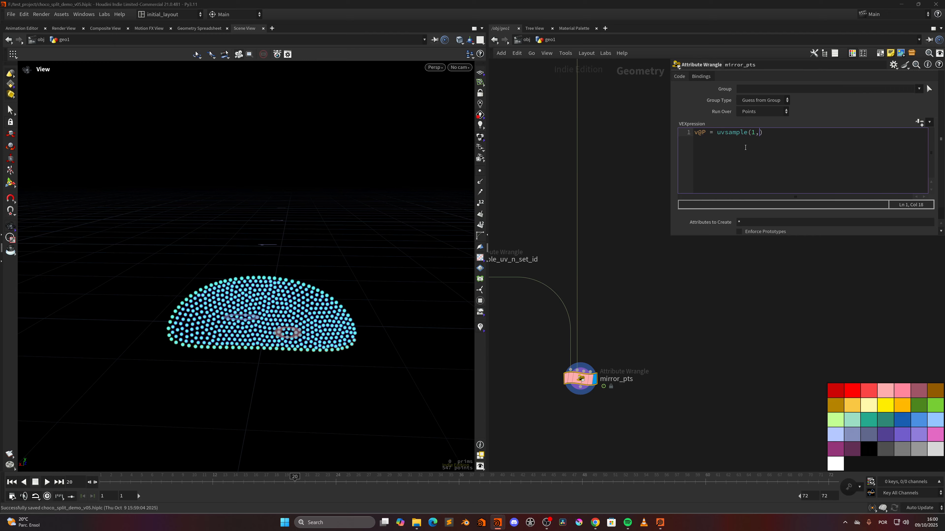
text('P', 'uv', v@uv);)
click(629, 327)
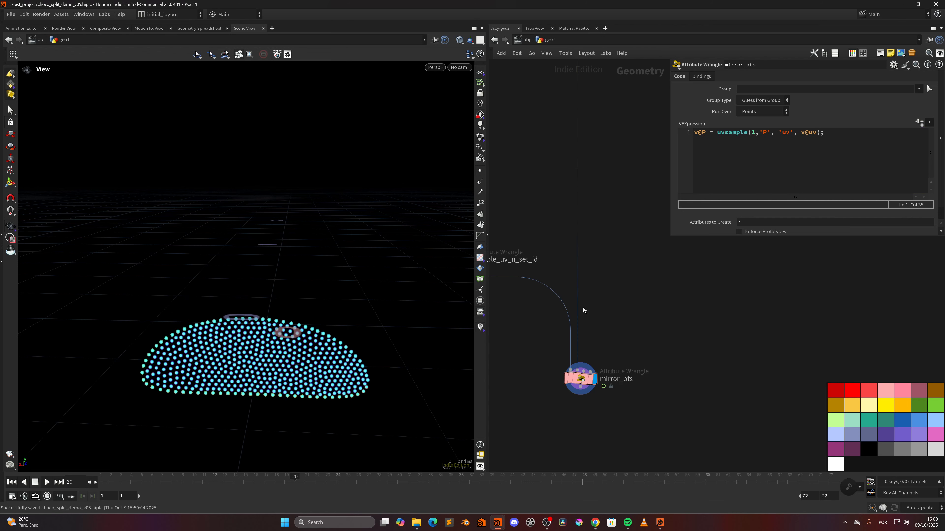
Step: Add a Merge node combining sample_uv_n_set_id and mirror_pts, in that order, and display it
scroll(347, 341, down, 1)
middle_drag(353, 361, 359, 334)
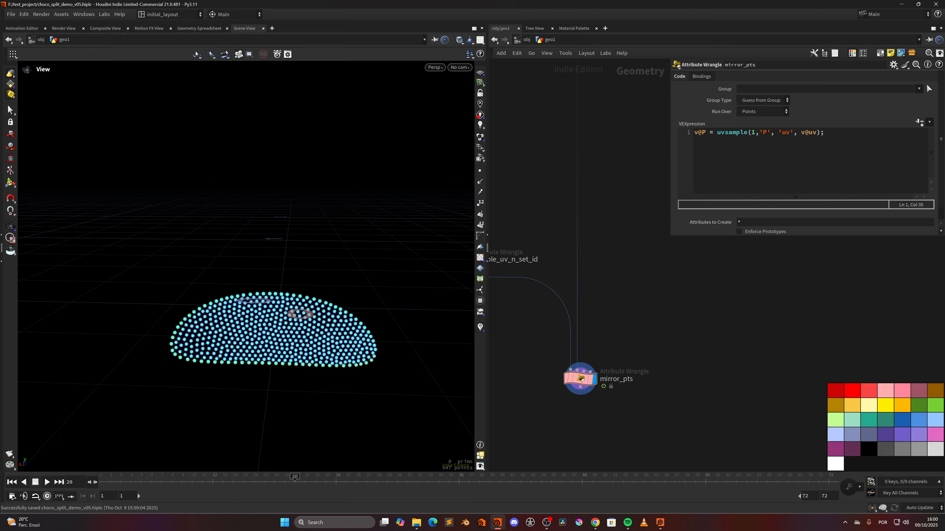
middle_drag(517, 364, 631, 259)
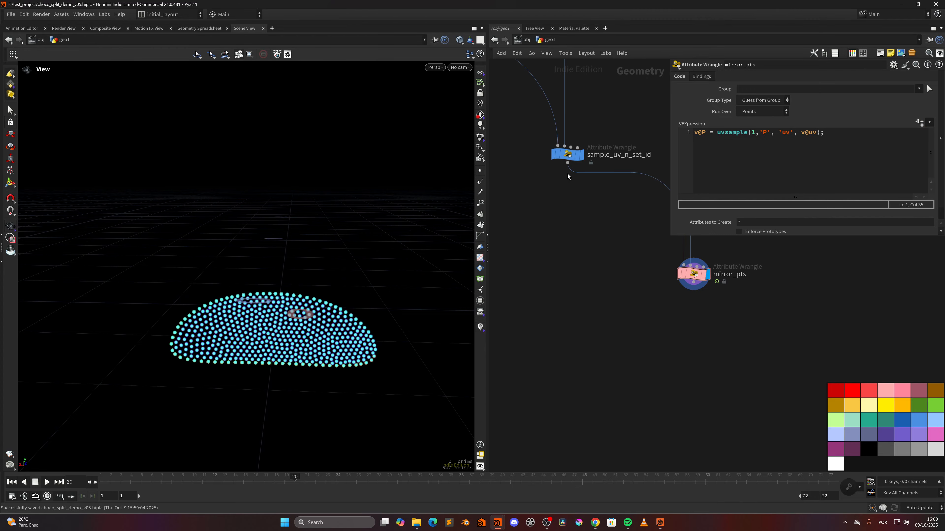
click(568, 165)
key(Tab)
text(merge)
key(Return)
key(Return)
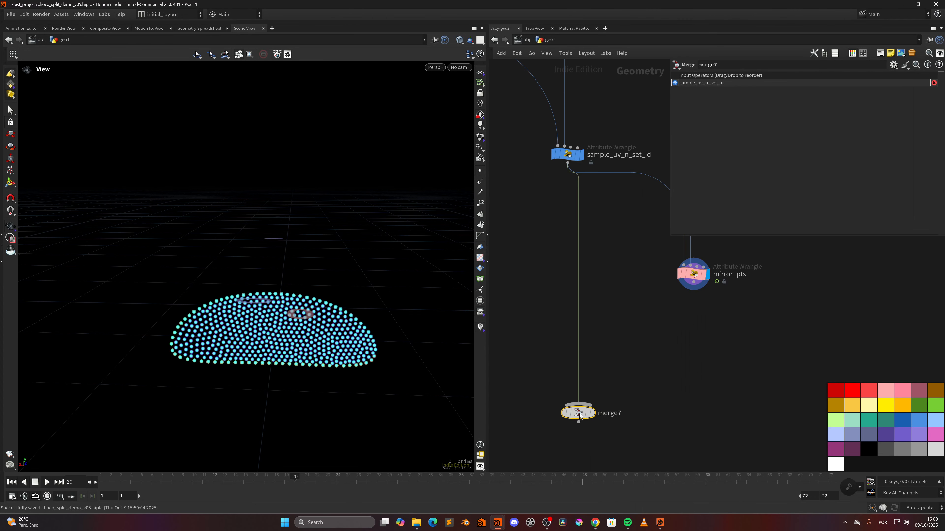
click(694, 283)
click(606, 392)
click(597, 395)
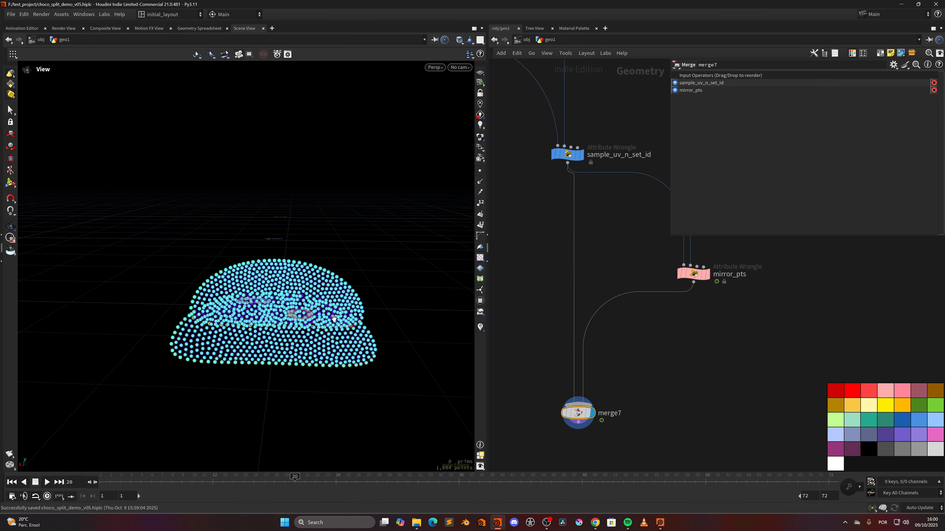
Step: Examine the merged point sets from the side and scrub the timeline back to frame 1
drag(335, 319, 380, 368)
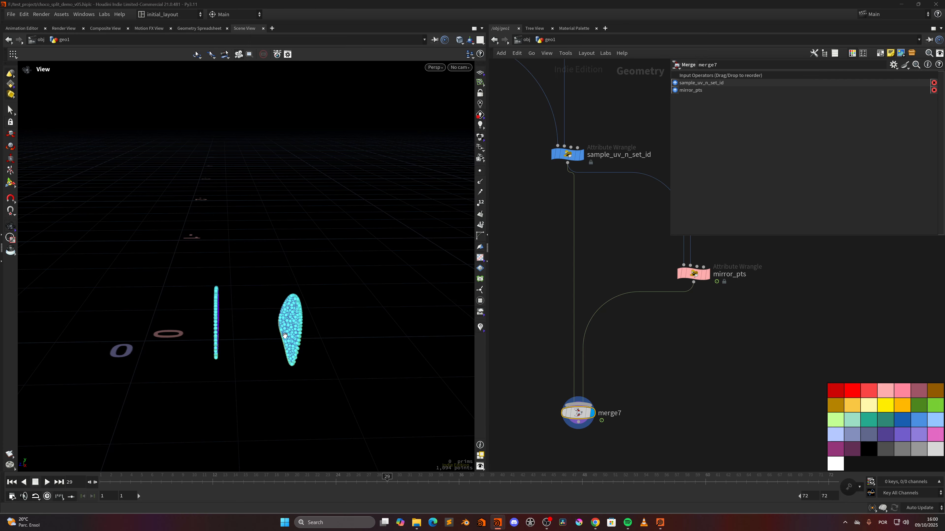
click(110, 482)
drag(109, 483, 104, 457)
Step: Place an Add node below merge7, wire the merge output into it and display it
middle_drag(625, 422, 577, 320)
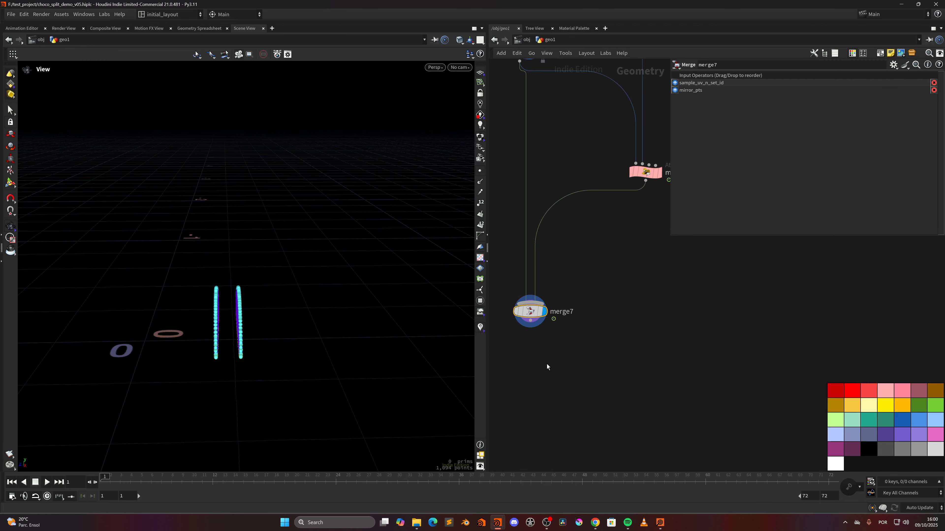
scroll(547, 365, up, 2)
middle_drag(529, 378, 563, 360)
key(Tab)
text(add)
key(Return)
click(562, 359)
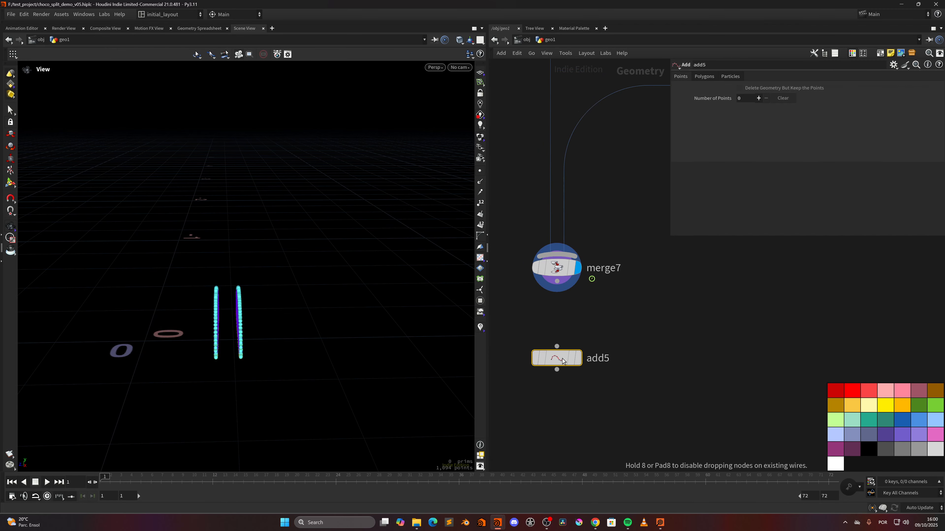
drag(557, 282, 557, 347)
key(r)
click(573, 346)
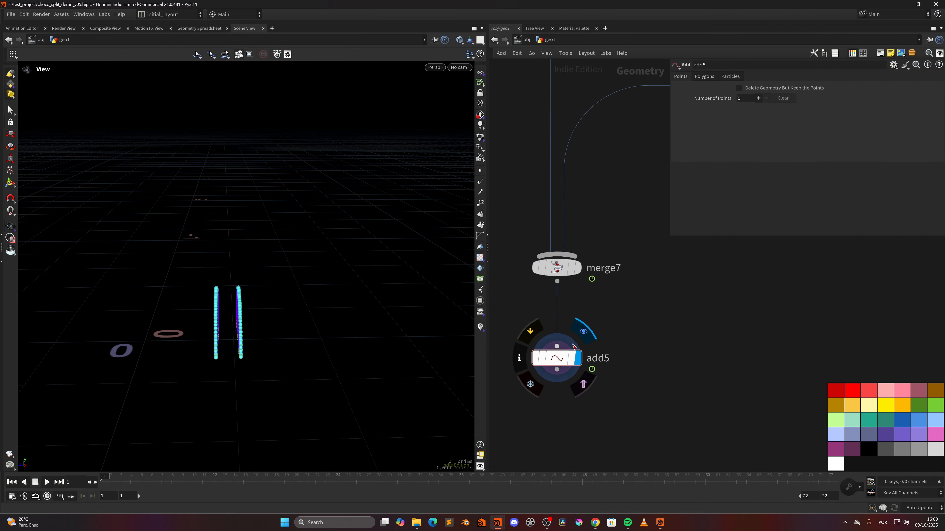
Step: Check the geometry information of the Add node and close it
scroll(284, 310, up, 1)
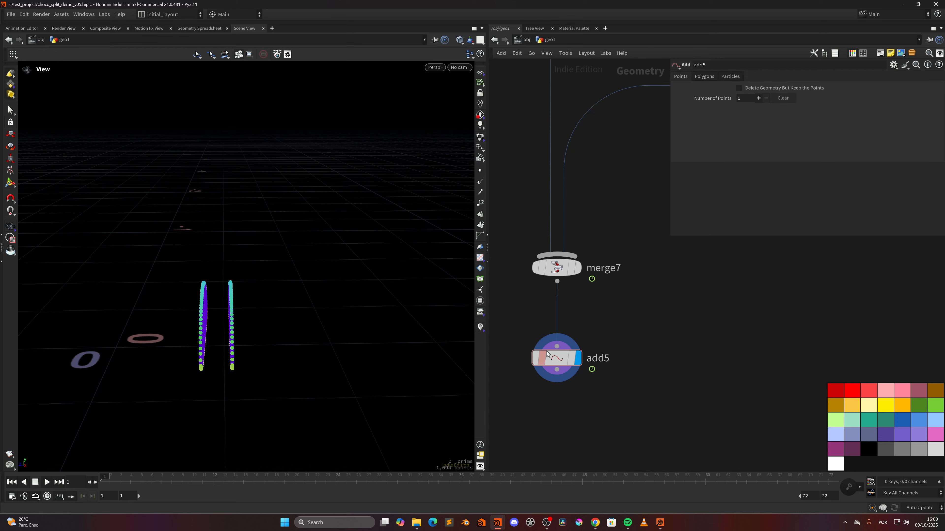
middle_click(547, 354)
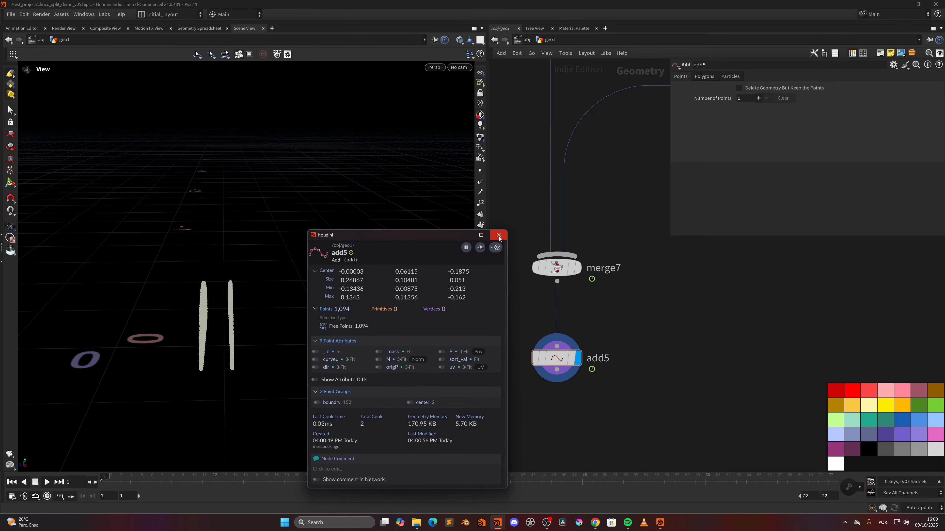
click(498, 235)
Step: Set the viewport's particle point size to 3 pixels and save the scene
key(d)
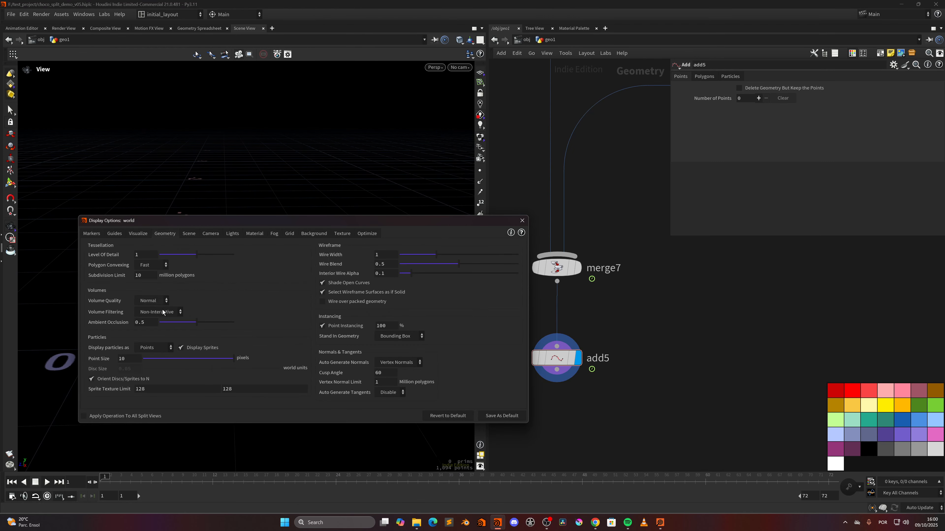
double_click(126, 359)
text(3)
key(Return)
click(523, 220)
drag(253, 340, 265, 305)
key(ctrl+s)
Step: Set the Add node to create polygons by group, By Attribute, with _id as the attribute name
middle_drag(584, 432, 594, 341)
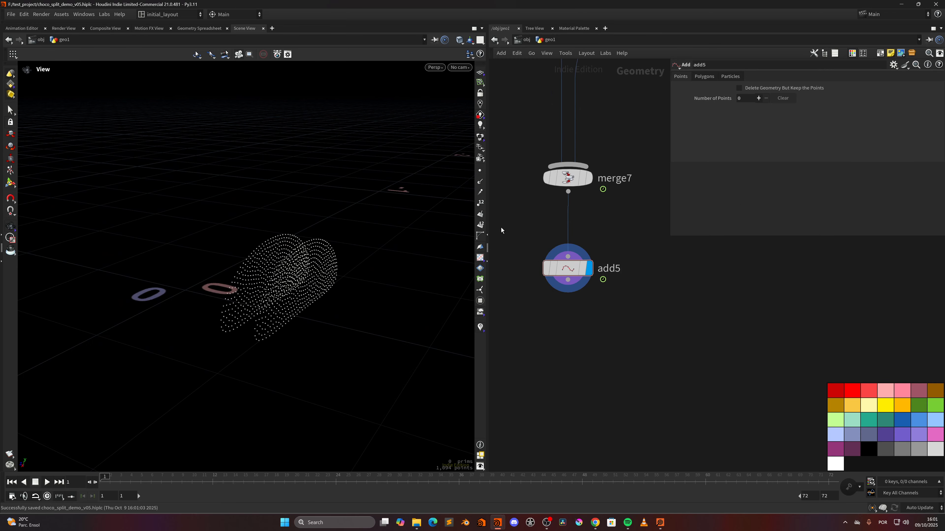
click(704, 76)
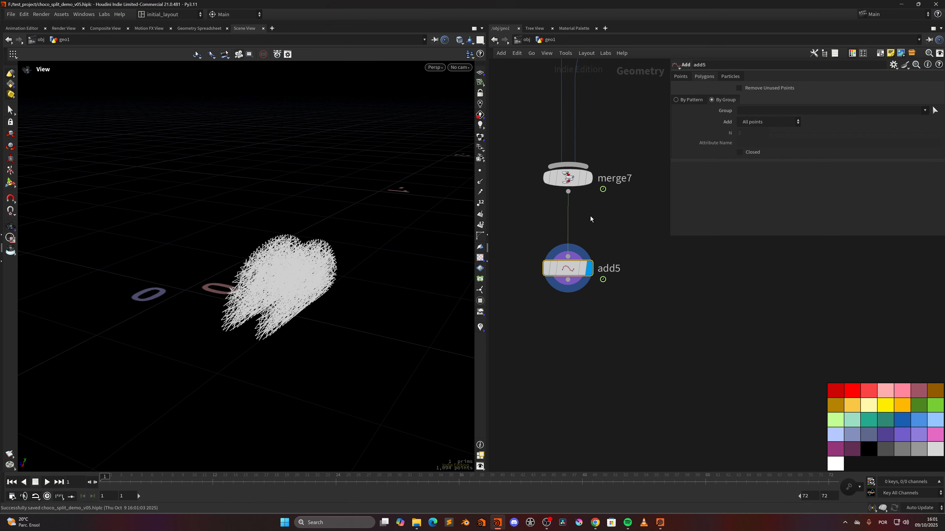
click(757, 122)
click(763, 169)
click(759, 144)
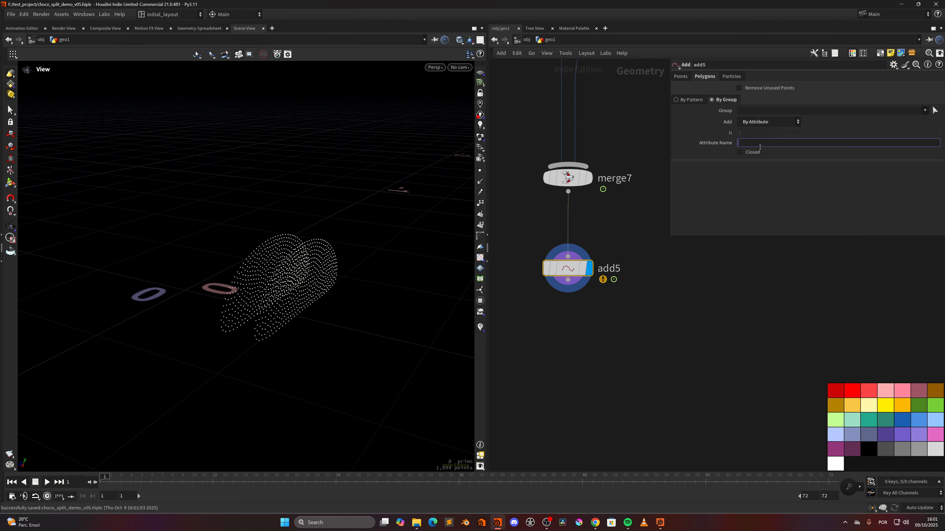
text(_id)
key(Return)
Step: Examine the connecting lines at another frame from different angles, with the point display turned on temporarily
drag(302, 274, 341, 270)
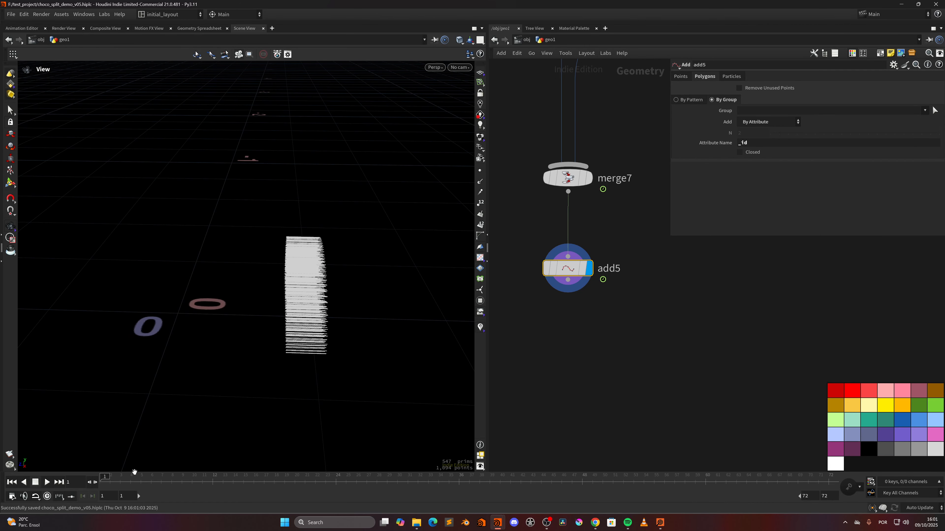
drag(129, 480, 109, 406)
drag(630, 320, 333, 343)
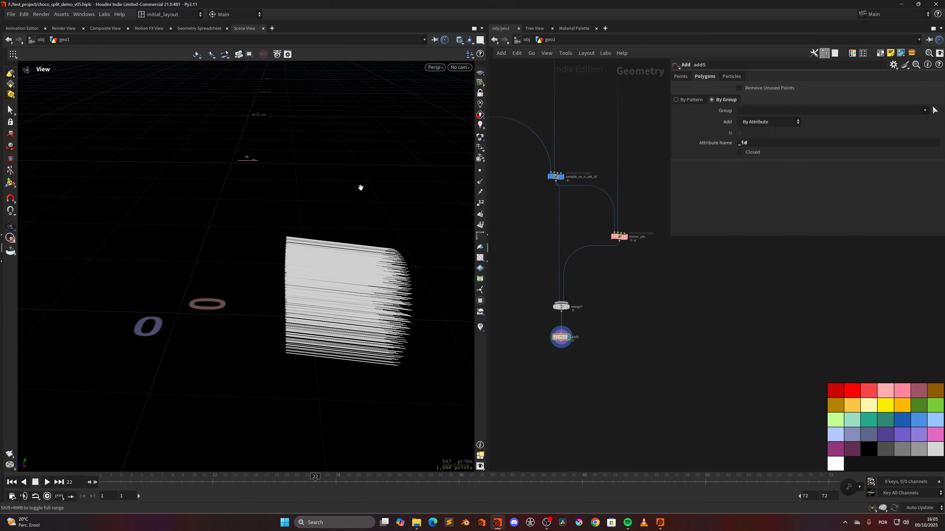
click(480, 170)
drag(371, 287, 257, 268)
click(480, 171)
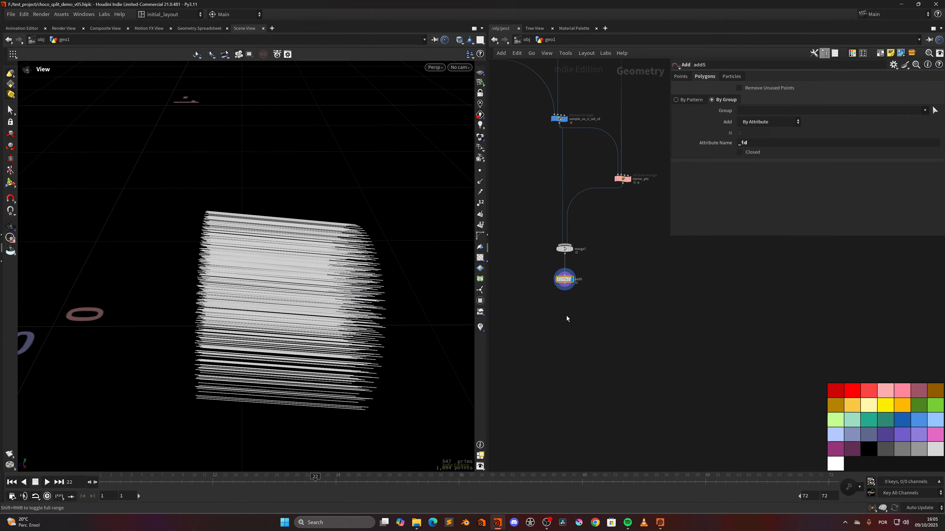
Step: Append a Resample node below add5 and display it
scroll(566, 316, up, 2)
key(Tab)
text(resample)
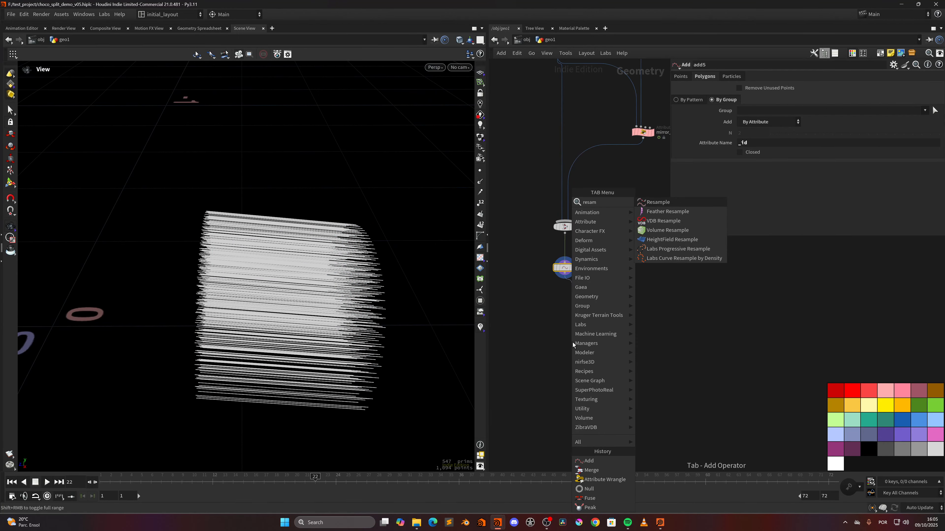
key(Return)
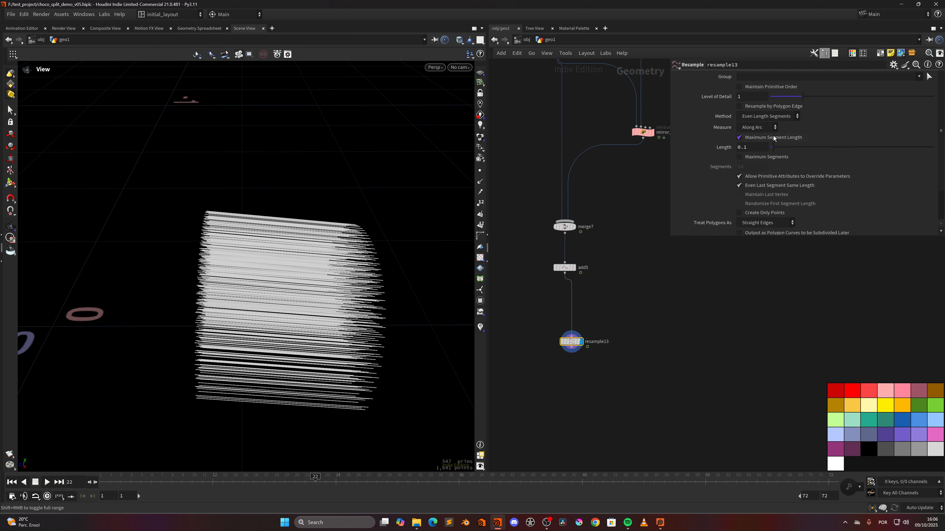
Step: Disable the Resample node's maximum segment length and enable Maximum Segments with a value of 40
click(753, 138)
click(753, 158)
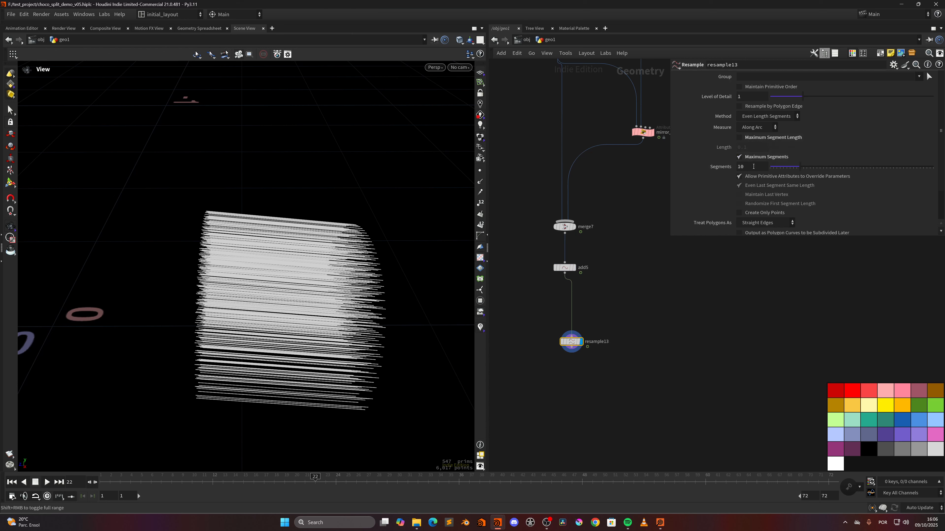
click(750, 166)
text(40)
key(Return)
Step: Return the timeline to frame 1 while temporarily showing the resampled points, and save the scene
click(480, 171)
drag(129, 478, 104, 442)
click(480, 171)
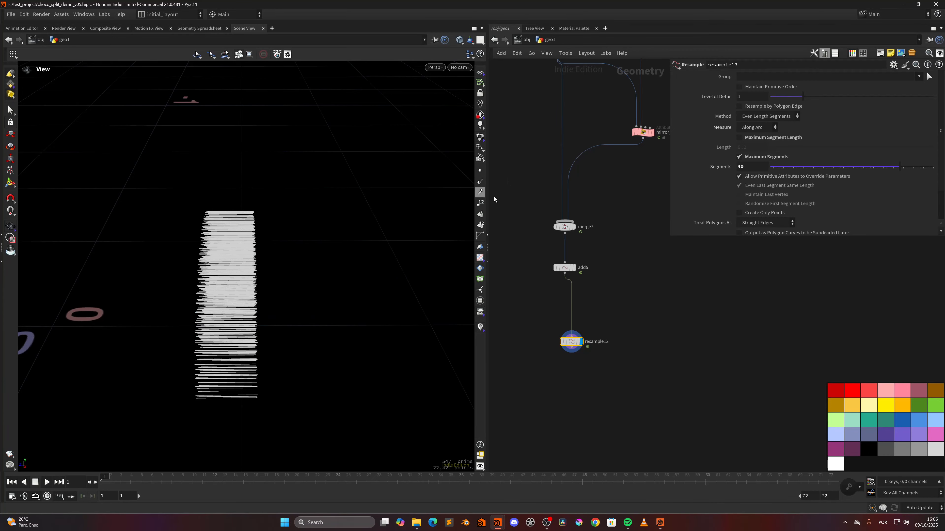
middle_drag(590, 403, 590, 356)
key(ctrl+s)
Step: Append a displayed Rest Position node after resample13 and set its Rest Normals to Add If Polygon/Mesh/Soup Exist
scroll(577, 348, up, 5)
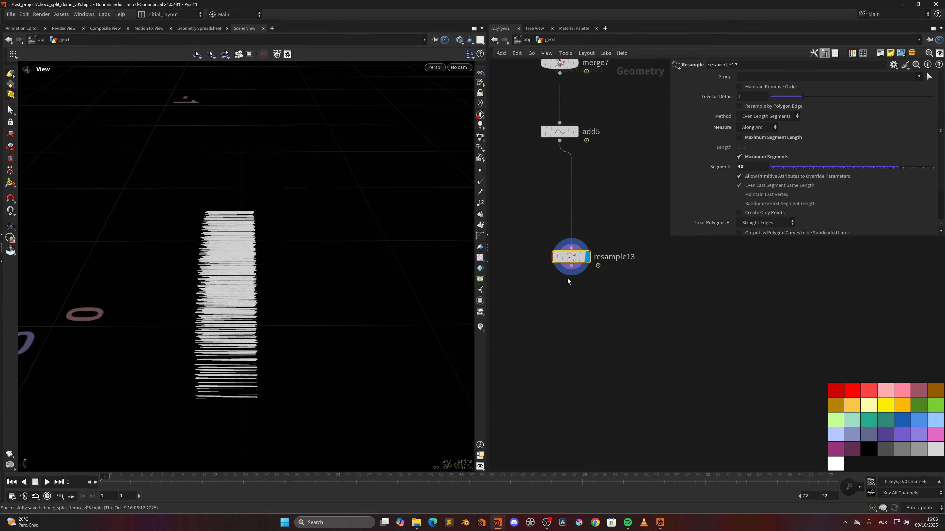
drag(571, 266, 570, 381)
text(rest)
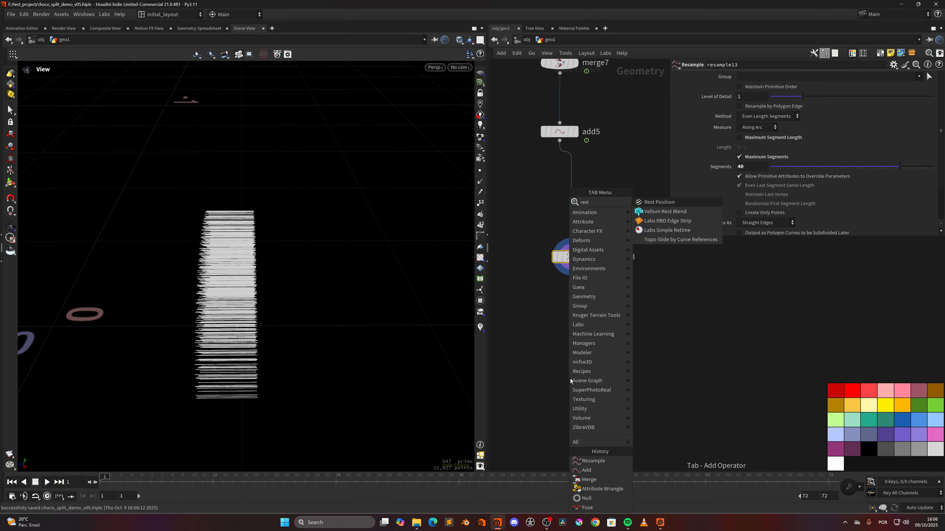
key(Return)
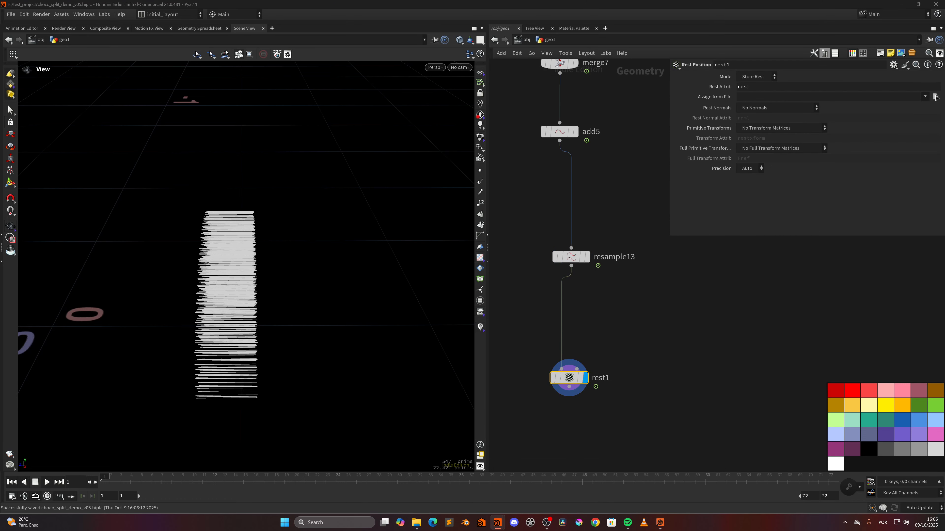
click(776, 108)
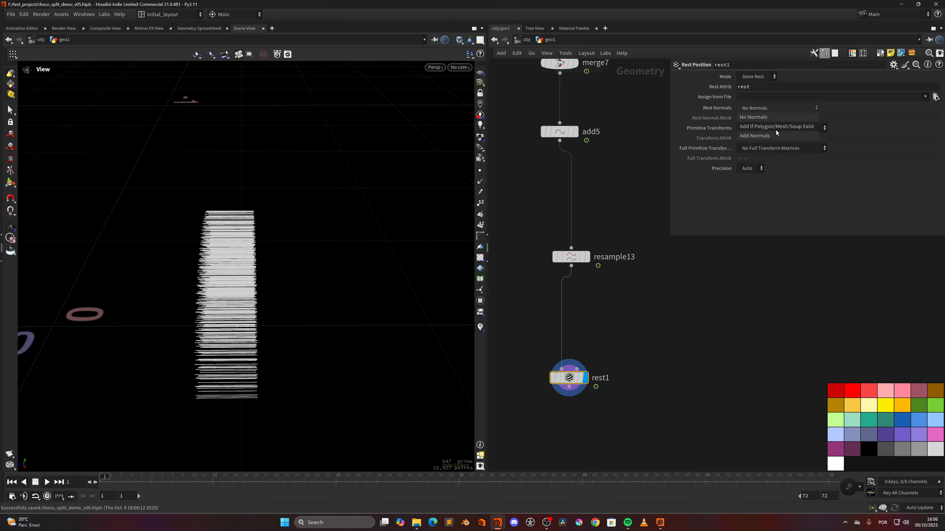
click(778, 127)
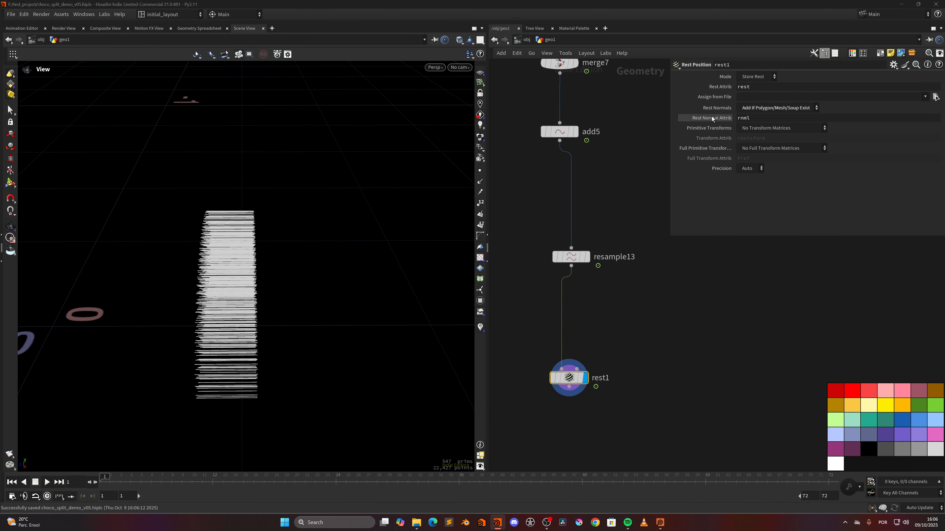
Step: Add a Time Shift node beside rest1 and set its Frame to $FEND
middle_drag(656, 319, 630, 298)
key(Tab)
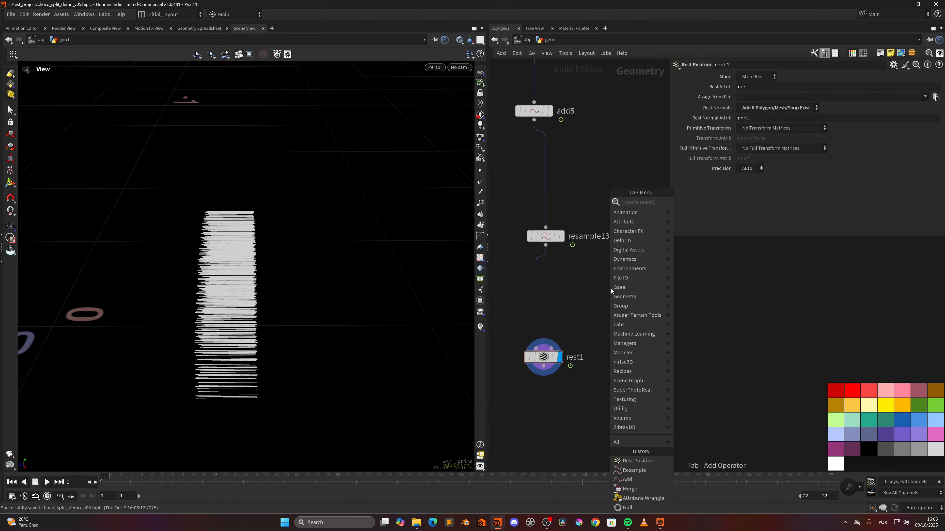
text(time)
key(Down)
key(Return)
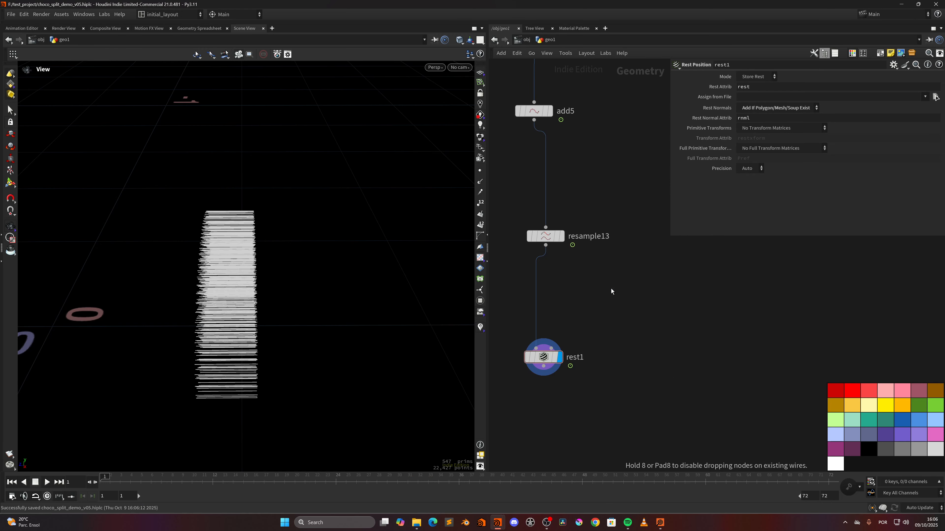
click(611, 289)
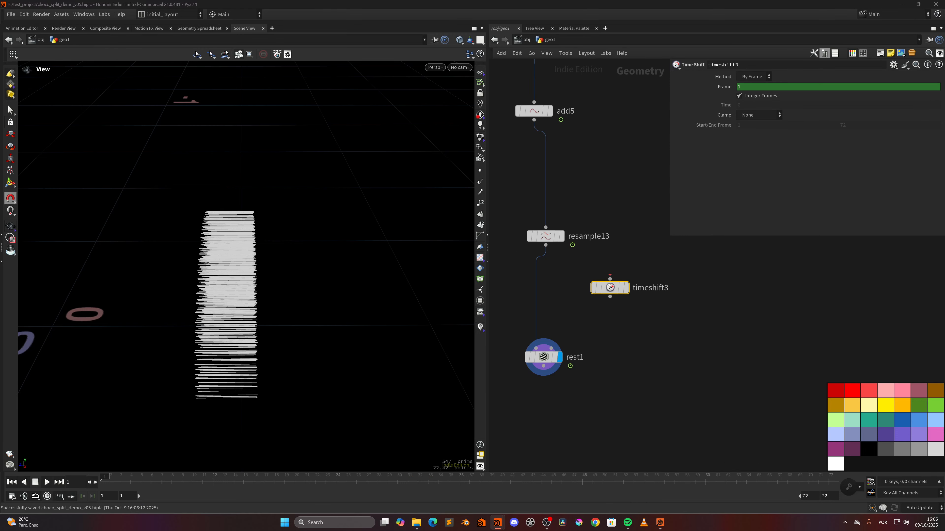
double_click(747, 92)
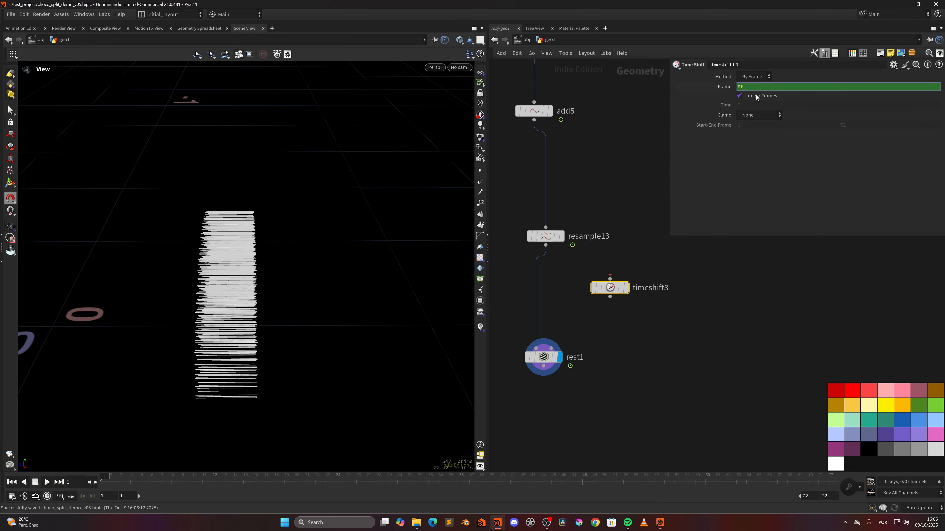
text($FEND)
key(Return)
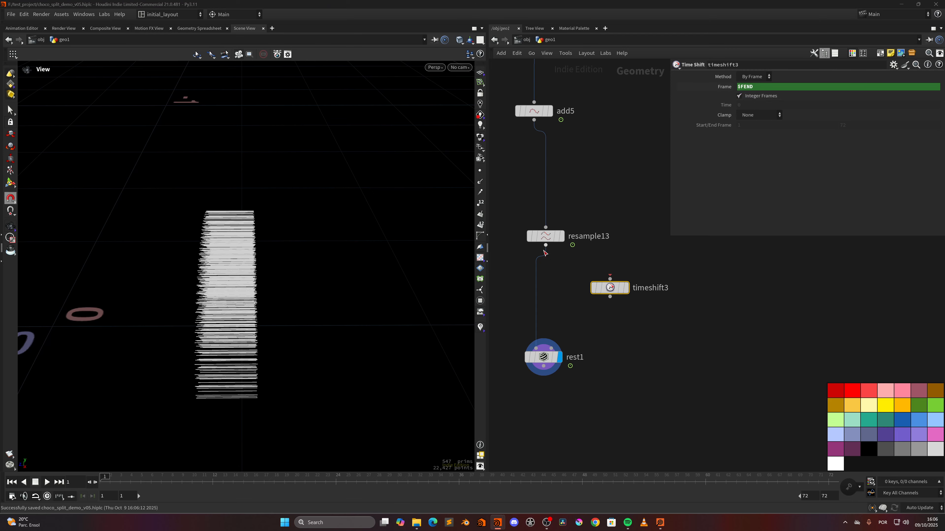
Step: Wire resample13 through timeshift3 into rest1's second input, scrub the timeline to frame 7, and save the scene
drag(545, 247, 551, 349)
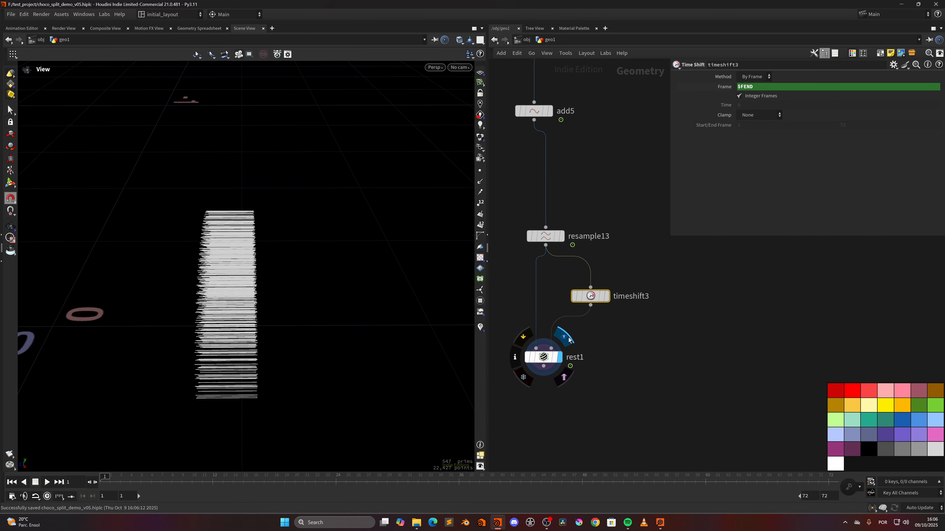
drag(120, 483, 162, 480)
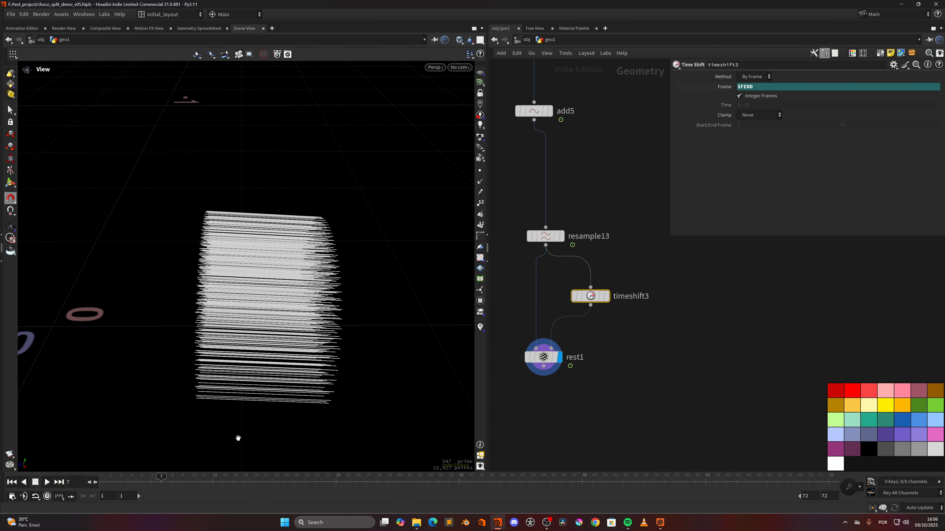
key(ctrl+s)
Step: Add a vector Attribute Noise node, connect it to rest1's output, and display it
middle_drag(612, 411, 585, 332)
click(609, 328)
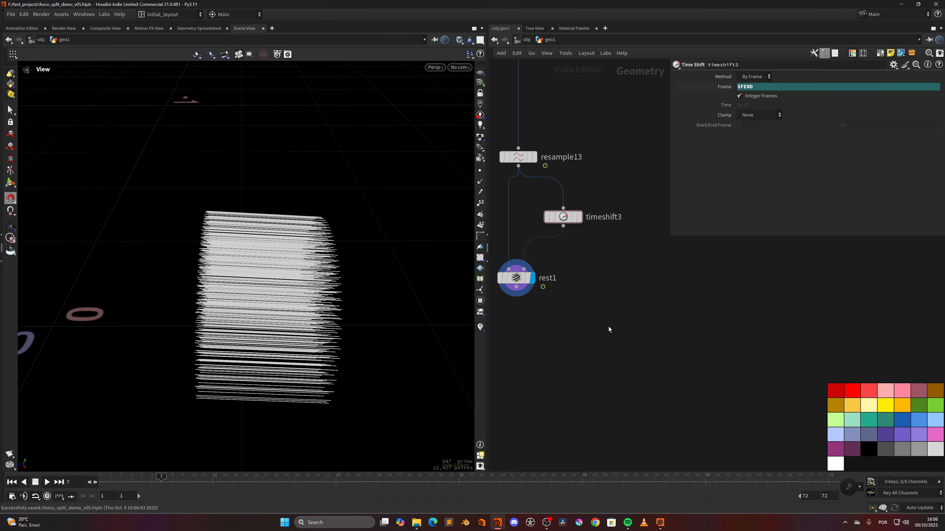
key(Tab)
text(ATT)
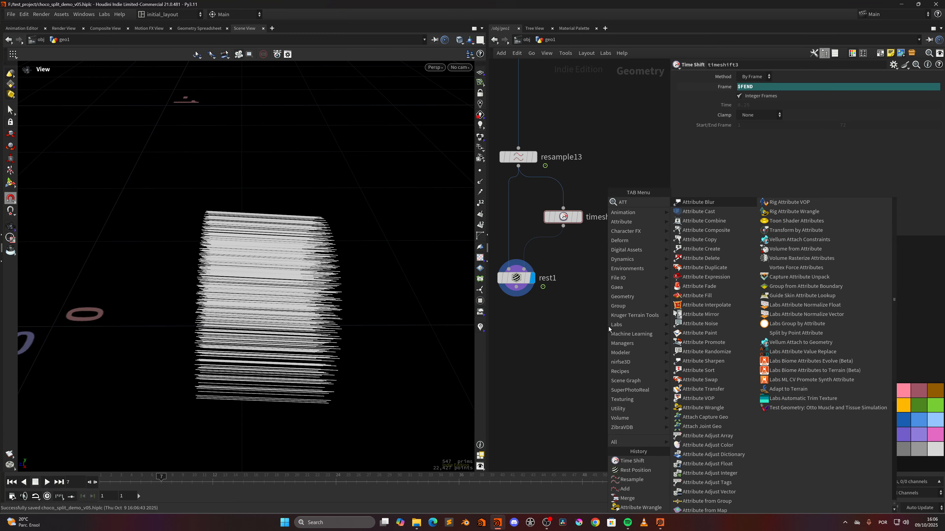
text(NV)
key(Return)
click(608, 326)
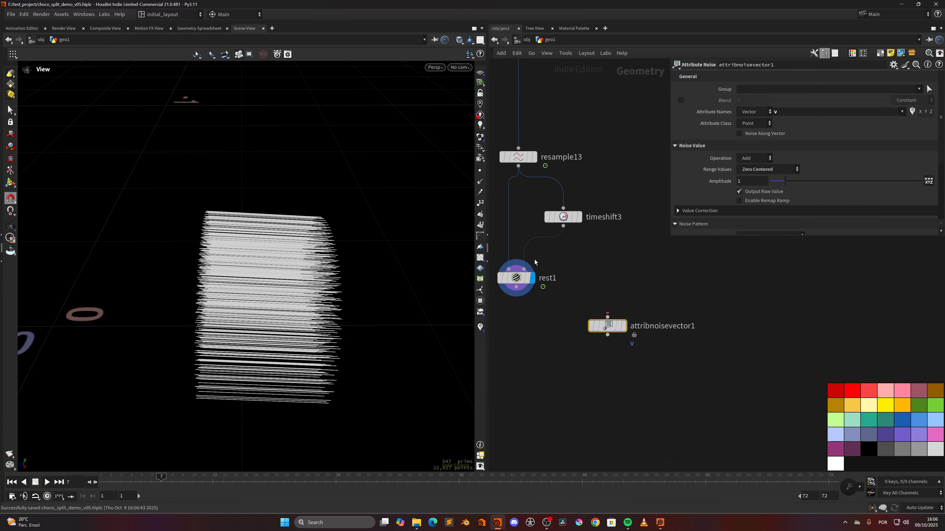
drag(516, 287, 608, 318)
click(628, 307)
Step: Set the vector noise node's attribute name to noise_a
drag(791, 111, 689, 118)
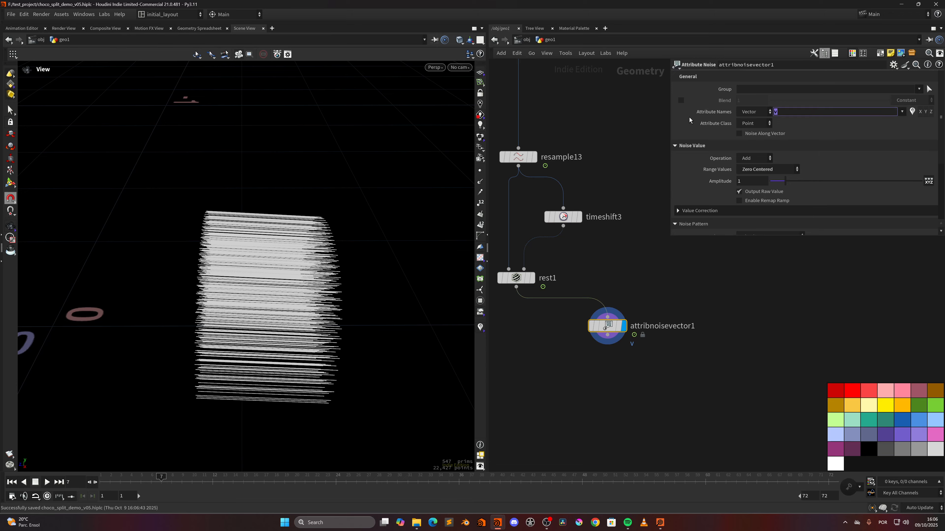
text(N)
key(BackSpace)
text(noise_a)
key(Return)
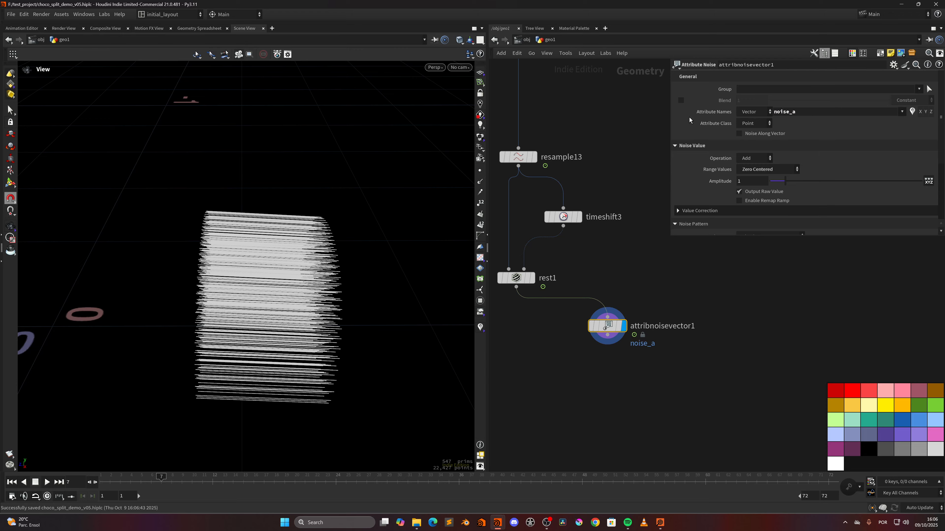
Step: Set the noise pattern's Element Size to 0.26 and scrub the timeline to check the noise on the moving strands
drag(941, 123, 941, 166)
click(776, 188)
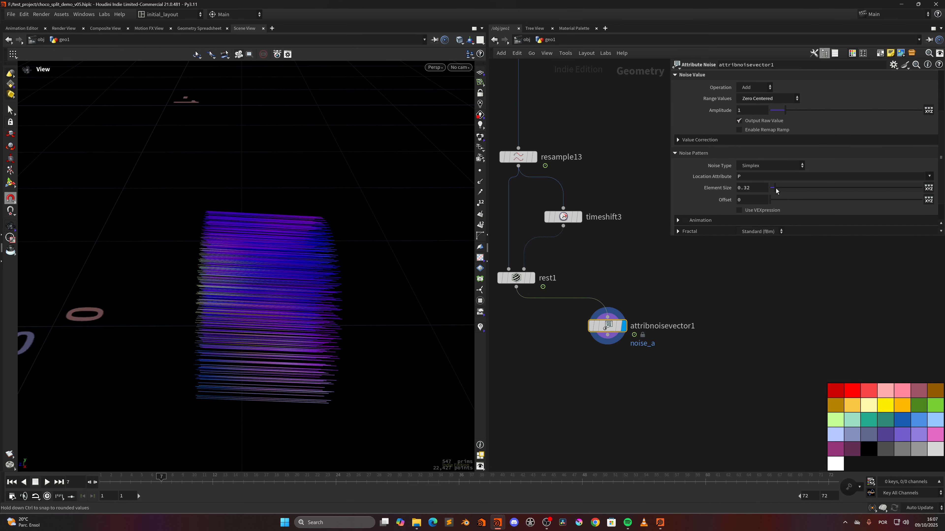
drag(776, 189, 774, 189)
drag(123, 480, 89, 418)
drag(334, 340, 306, 332)
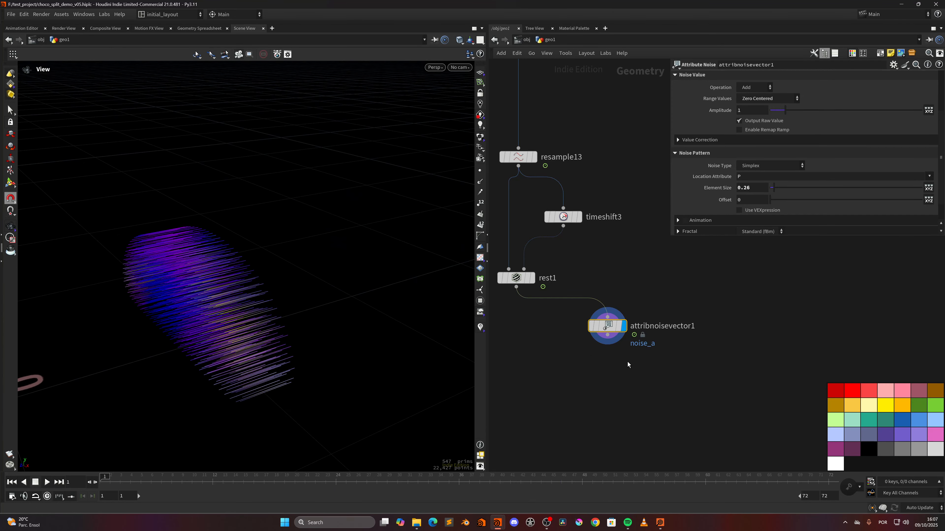
Step: Set the noise's Location Attribute to rest and scrub the timeline to check the pattern
scroll(940, 166, down, 2)
click(929, 151)
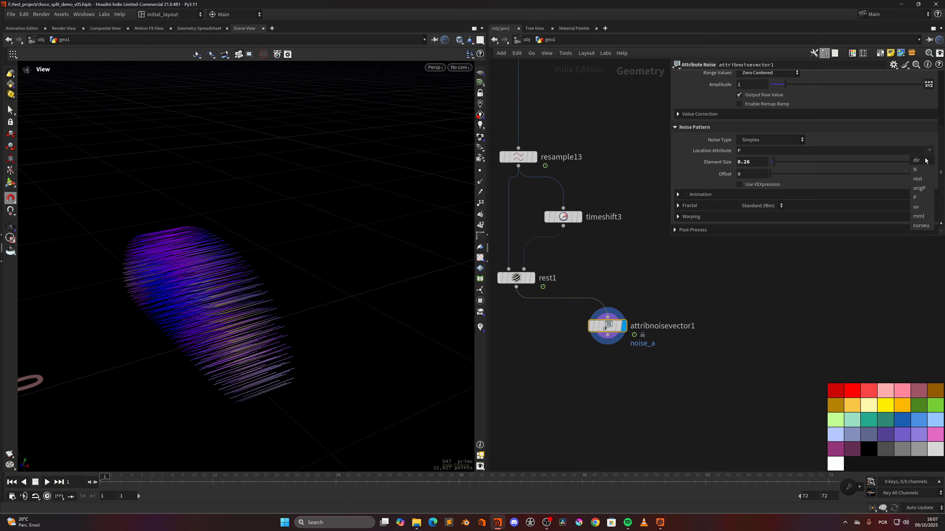
click(921, 169)
drag(278, 306, 230, 320)
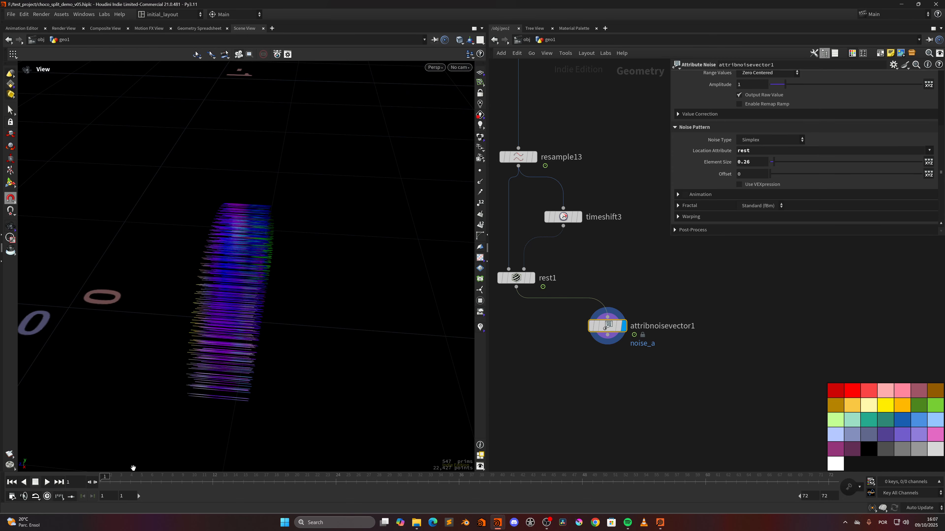
drag(118, 480, 89, 405)
Step: Add an Attribute Wrangle node on a second branch from rest1's output
middle_drag(560, 338, 620, 294)
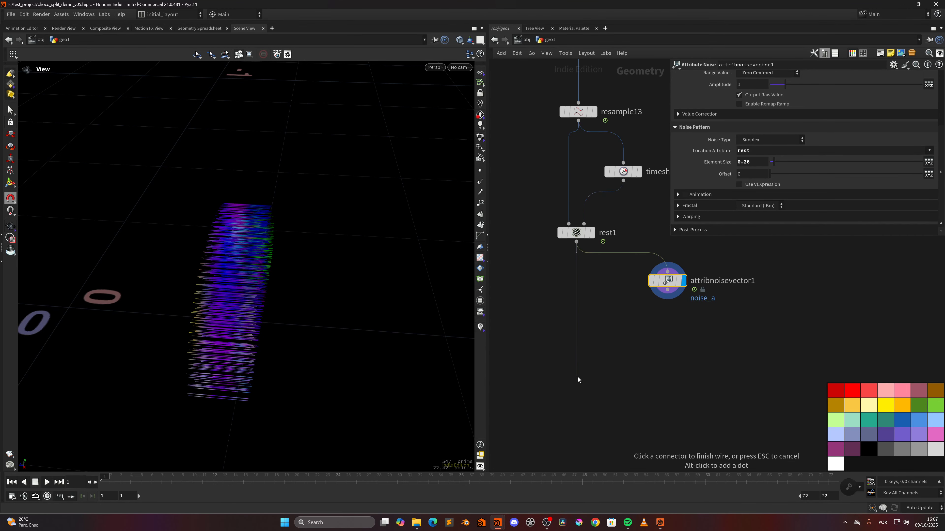
key(Tab)
text(attribw)
key(Return)
key(Return)
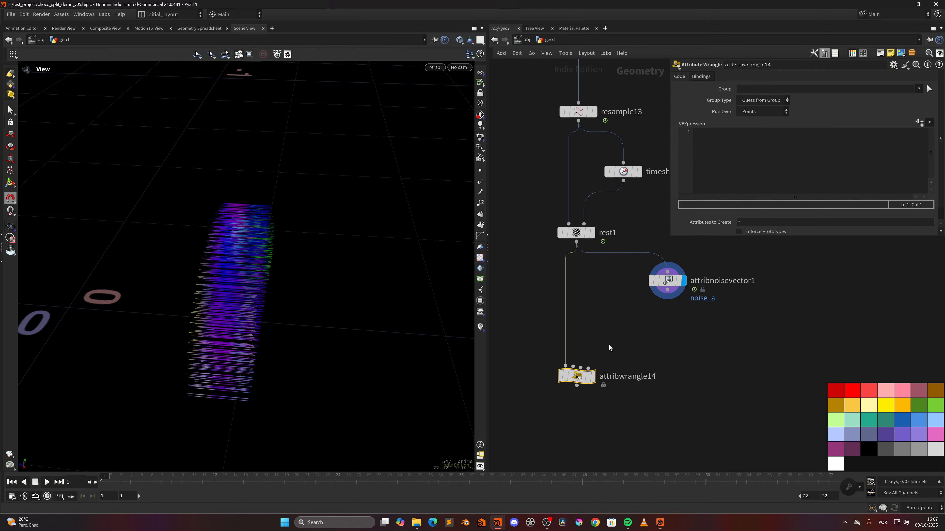
Step: Rename the new Attribute Wrangle node custom_u_mask and display it
click(628, 377)
key(ctrl+a)
text(custo)
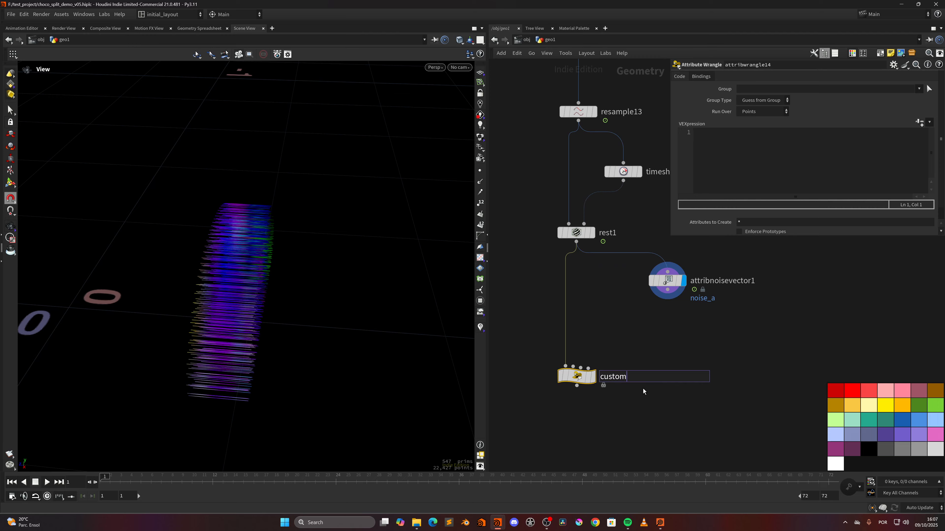
text(m_u_mask)
key(Return)
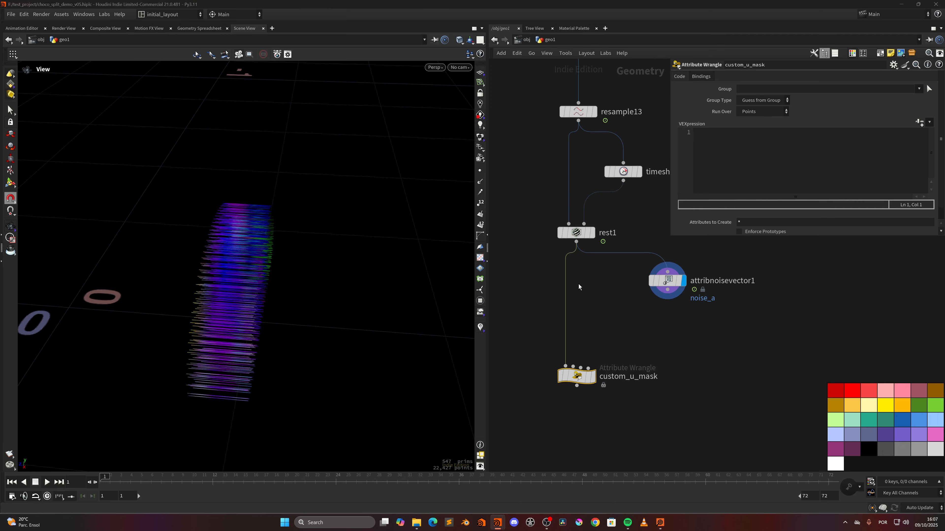
click(592, 376)
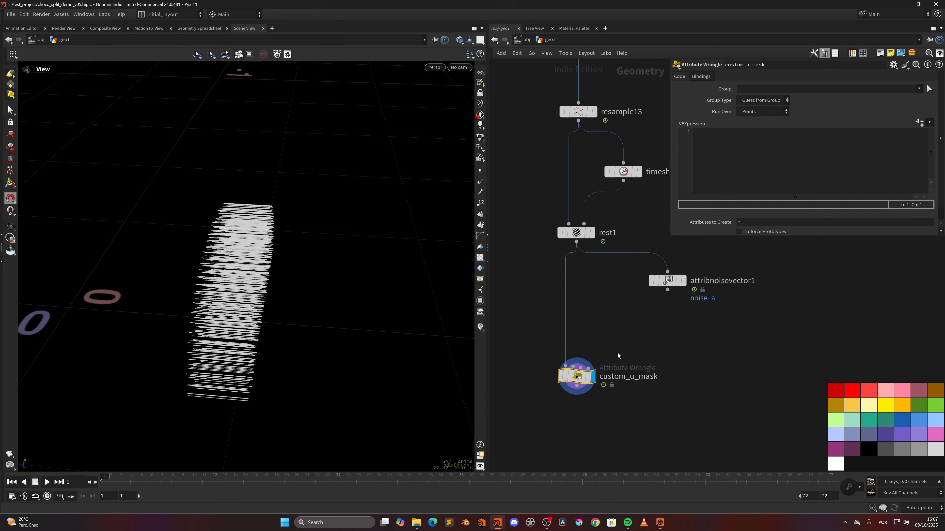
Step: Write the VEX line "float u = relpointbbox(0, v@P).z;" in the custom_u_mask wrangle
middle_drag(618, 353, 597, 367)
click(723, 180)
text(float )
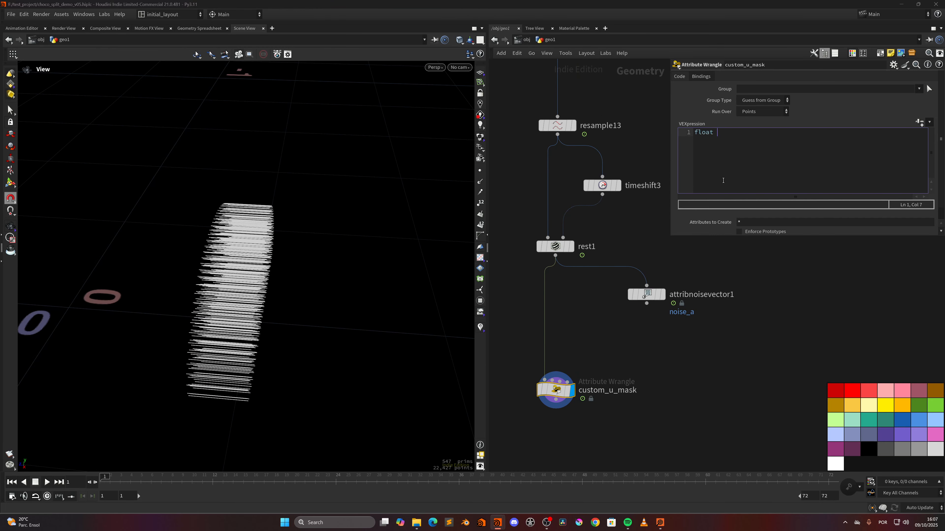
text(u = rel)
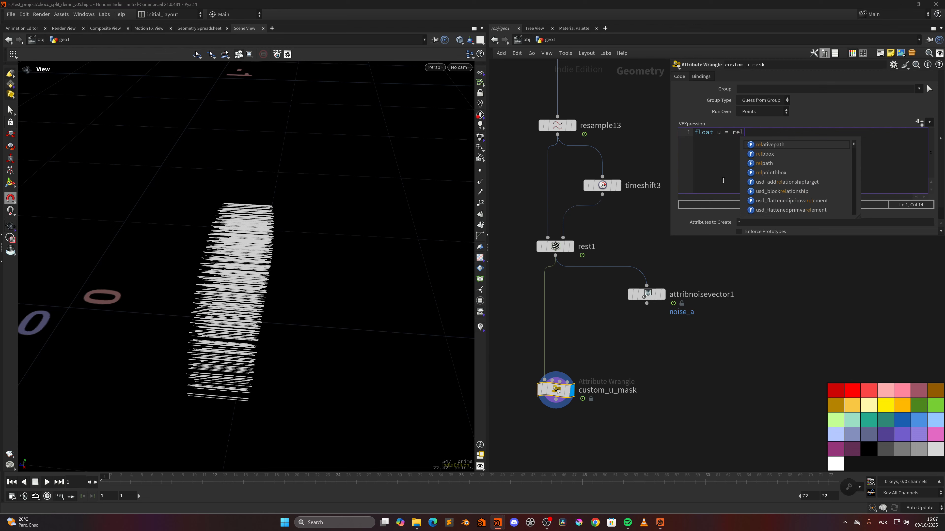
text(p)
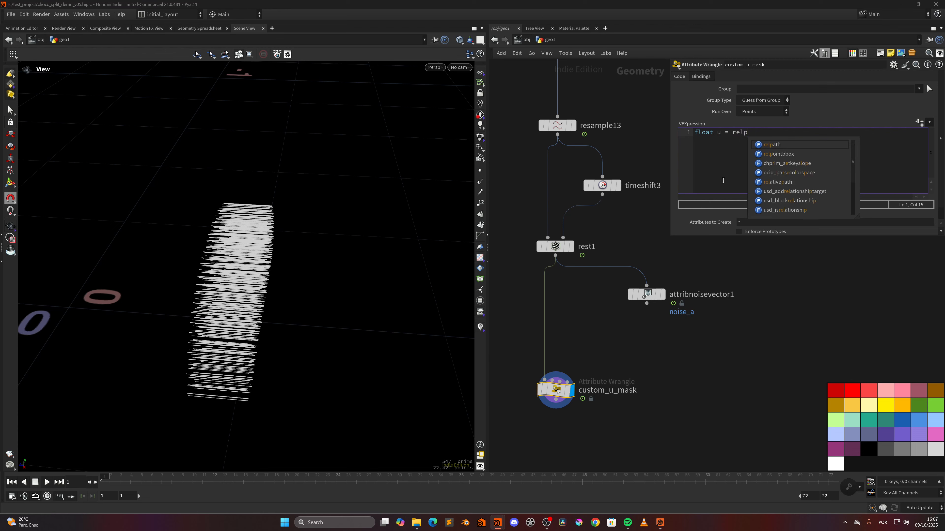
key(Down)
key(Return)
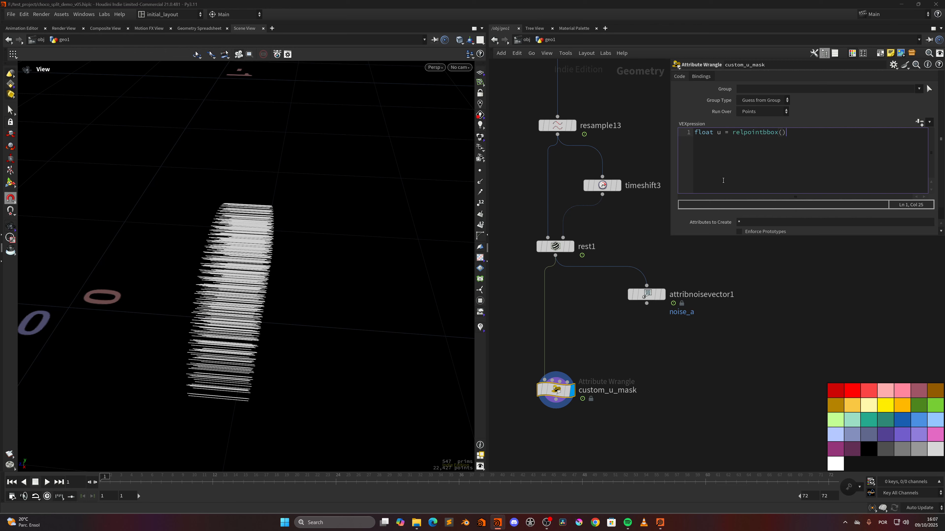
text((0, v@P).z;)
click(620, 323)
Step: Export the value as a point attribute by adding the line "f@u = u;" at the end of the VEX code
click(836, 136)
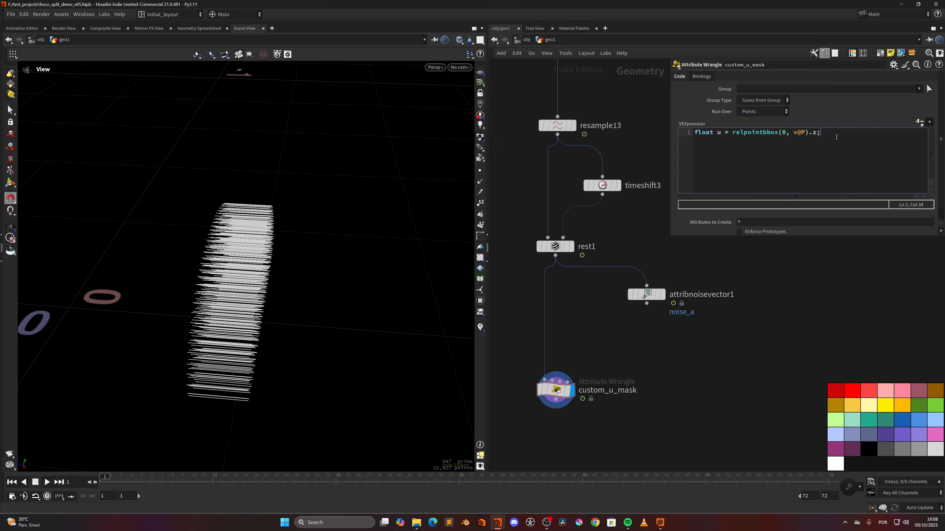
key(Return)
key(Return)
text(f@)
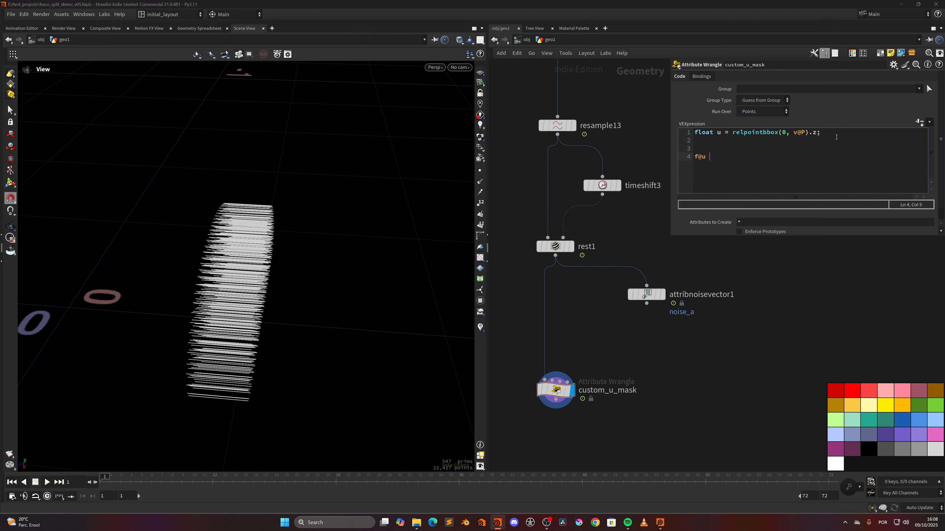
text(u = u;)
key(ctrl+Return)
Step: Visualize the u point attribute from custom_u_mask's node info and scrub the timeline to frame 20
click(528, 390)
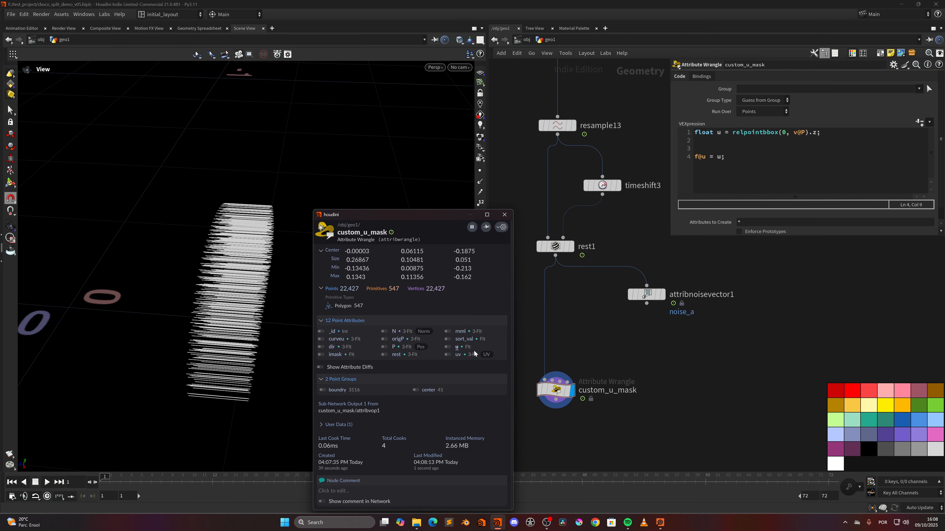
click(447, 347)
click(505, 215)
drag(118, 482, 297, 415)
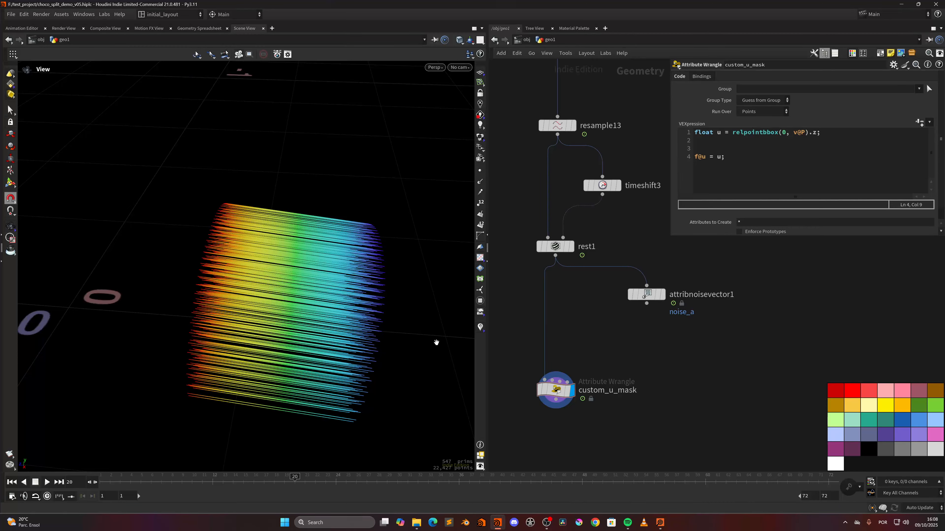
Step: Insert the line "u = 1.0-abs(u*2.0-1.0);" before the u export in custom_u_mask, and save the scene
click(718, 145)
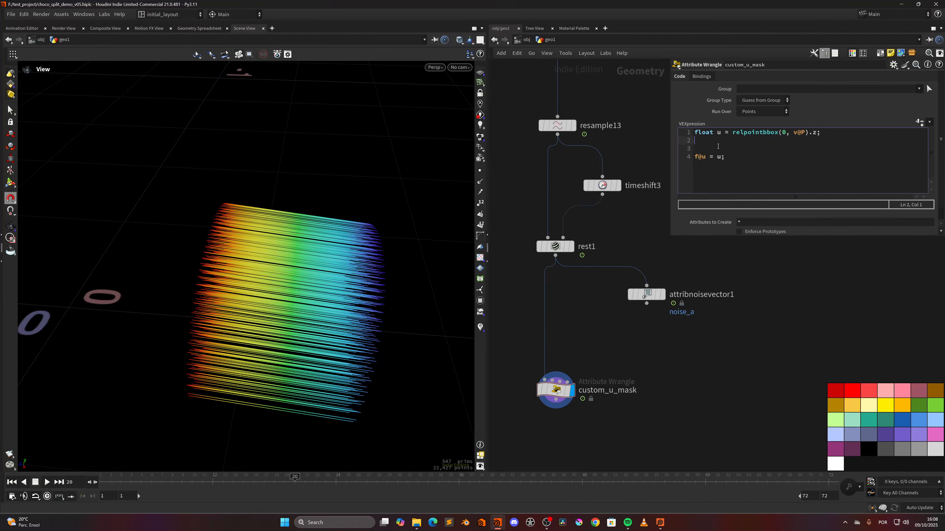
key(Return)
text(u = 1.0-abs()
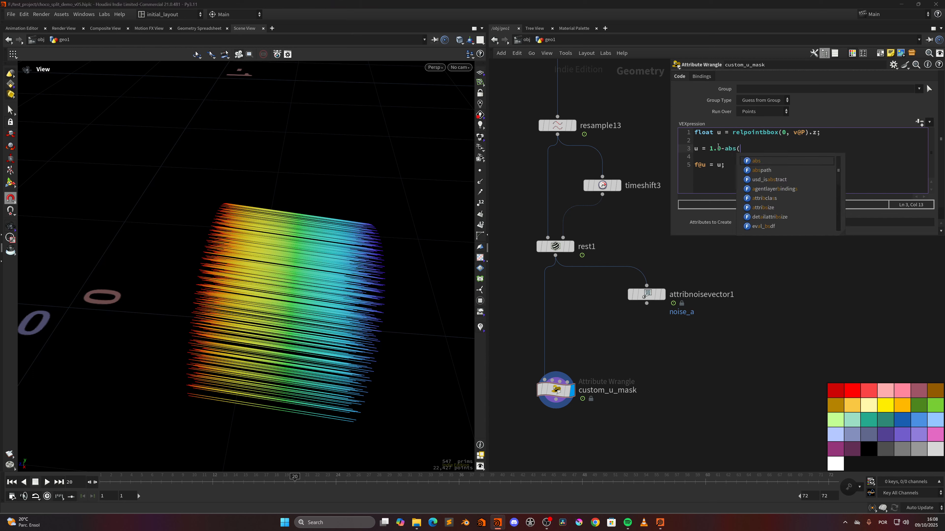
text(u*2.0-1.0);)
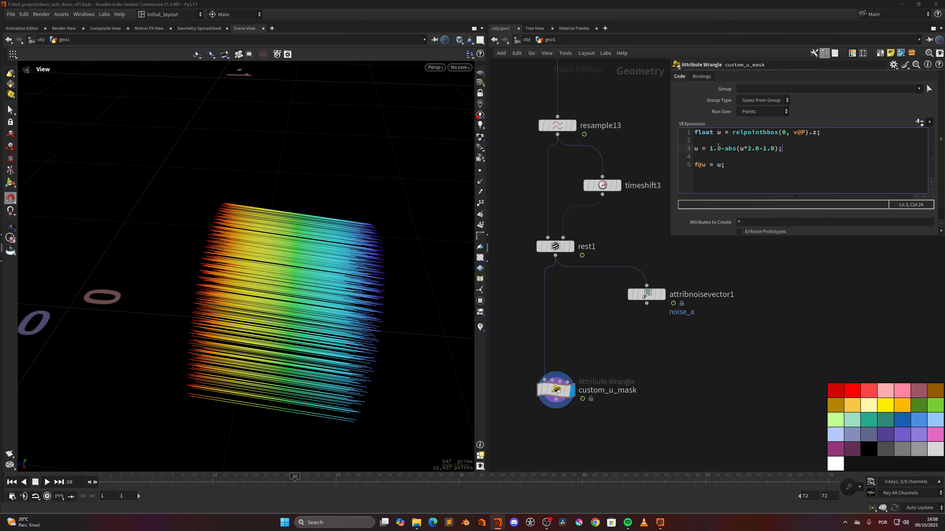
click(677, 351)
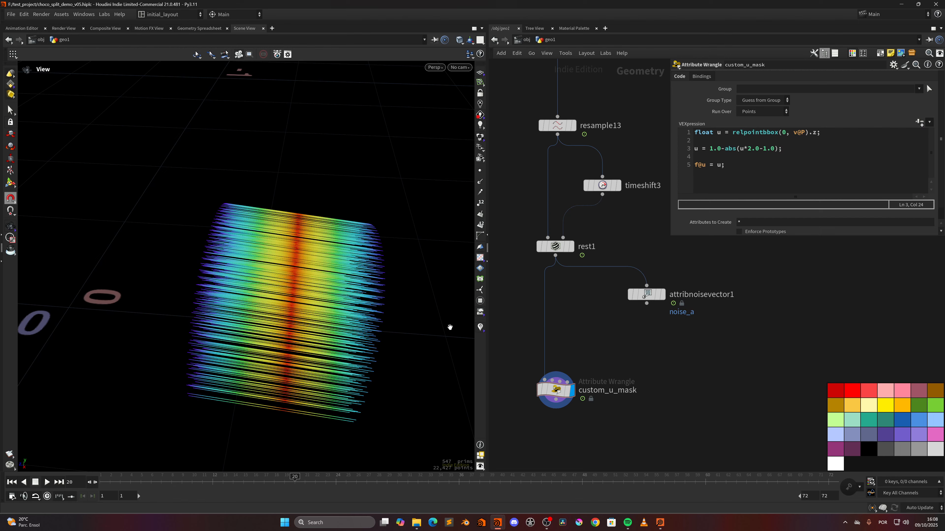
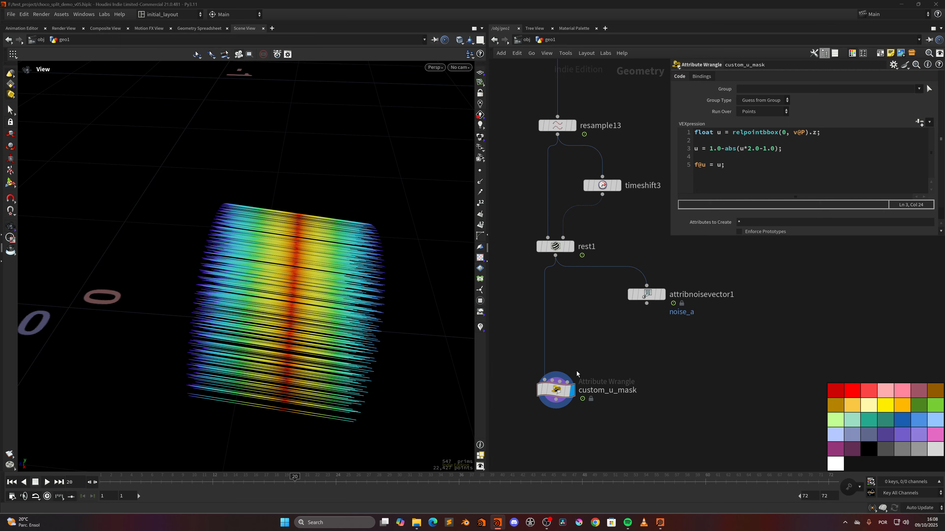
key(f)
key(ctrl+s)
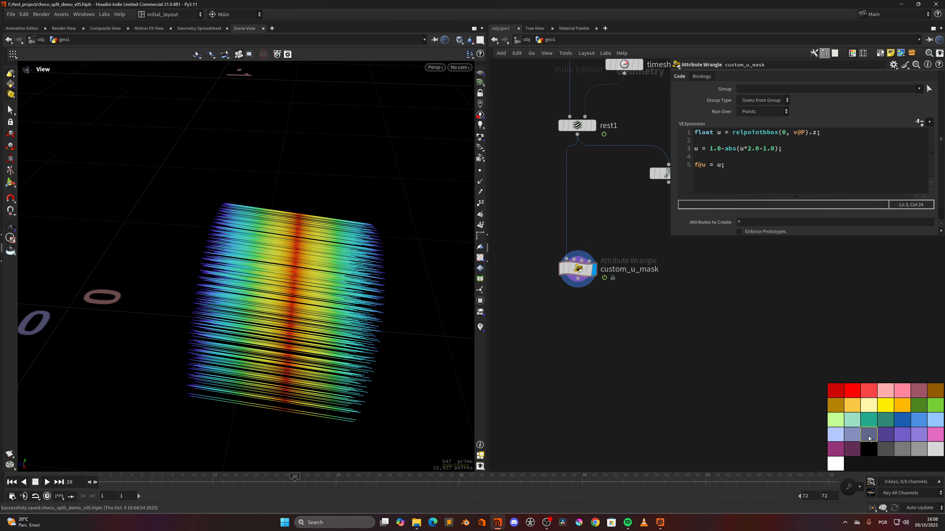
Step: Color the custom_u_mask node purple and add a Null node fed by it, with its display flag on
click(577, 269)
click(918, 436)
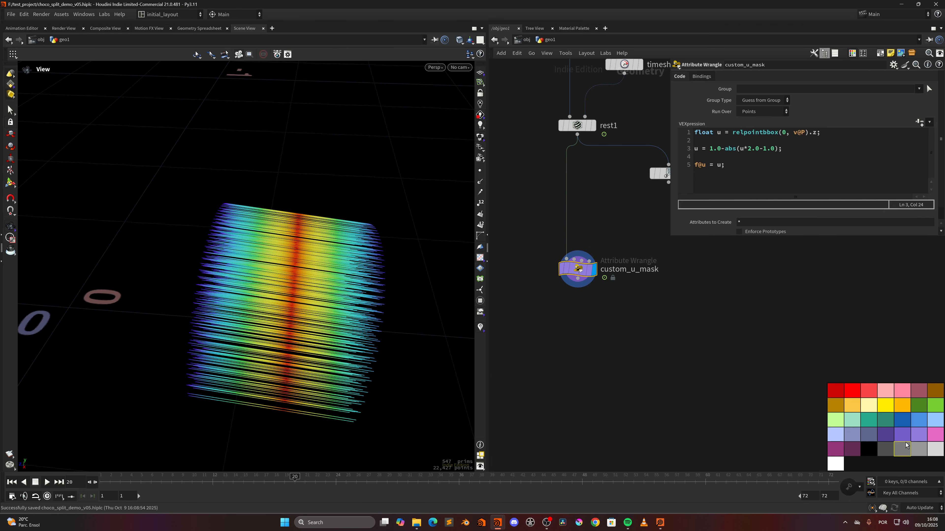
key(Tab)
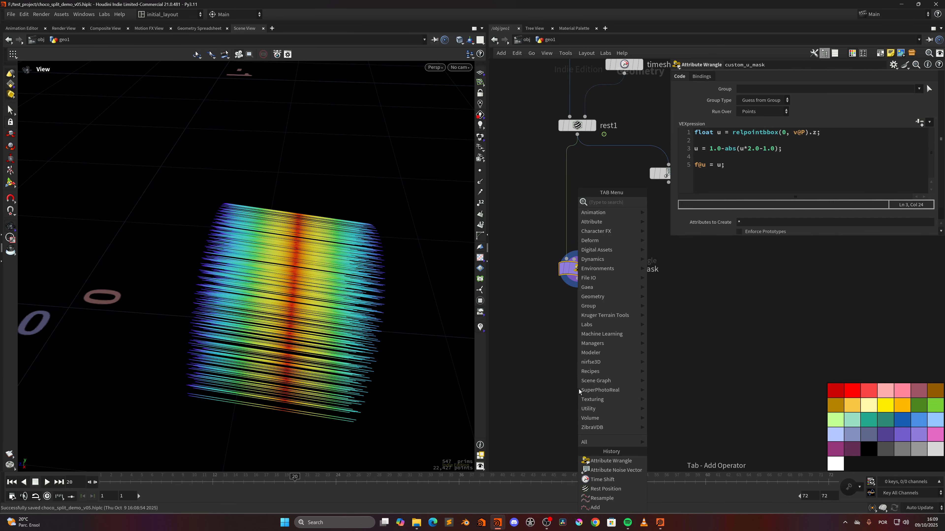
text(null)
key(Return)
key(r)
right_drag(327, 292, 338, 328)
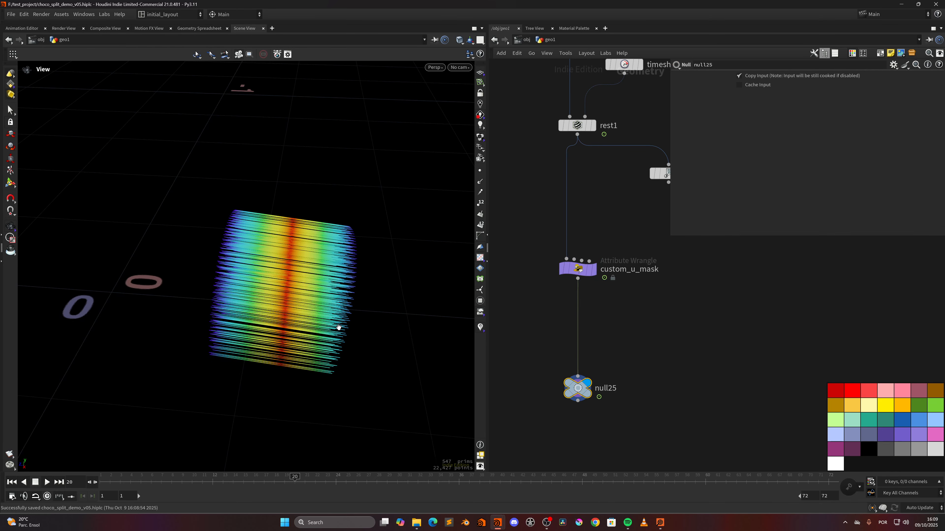
mouse_move(339, 328)
mouse_down()
mouse_move(292, 301)
mouse_move(403, 342)
mouse_move(293, 337)
mouse_move(348, 297)
mouse_move(316, 341)
mouse_move(352, 317)
mouse_up()
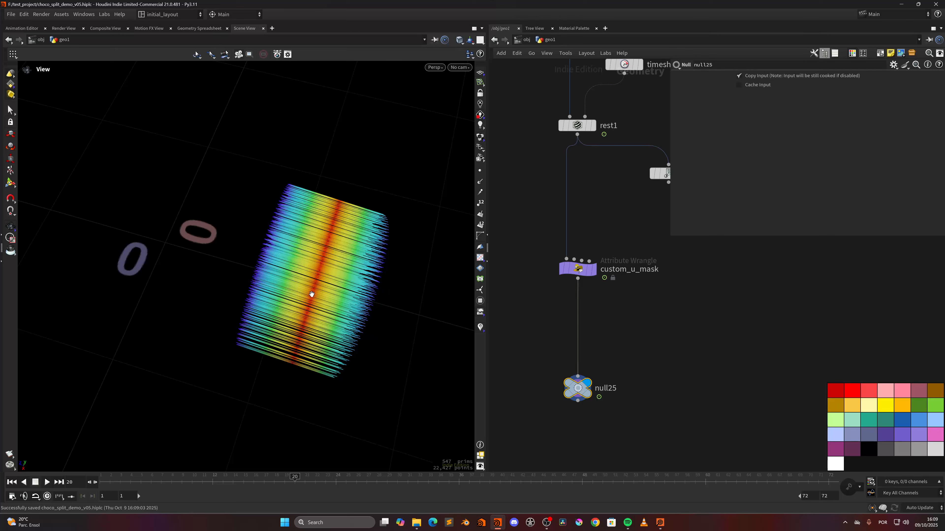
Step: Review the chocolate break render in MPlay up to frame 41, close it, and save the scene
click(660, 522)
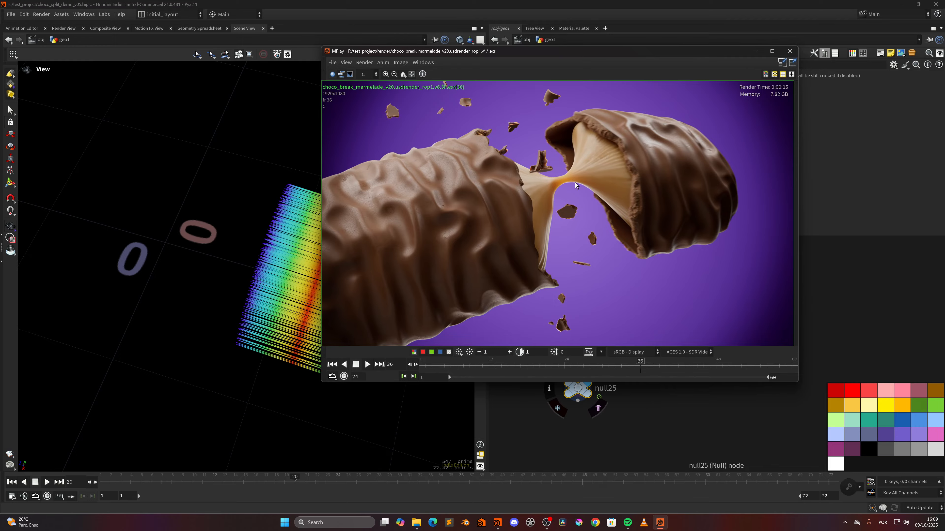
drag(618, 362, 673, 338)
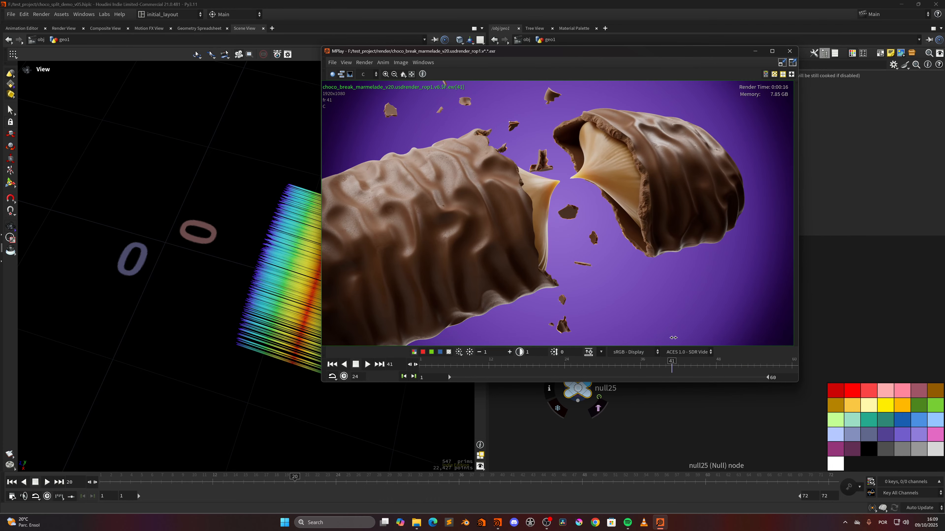
click(789, 51)
scroll(651, 287, down, 4)
key(ctrl+s)
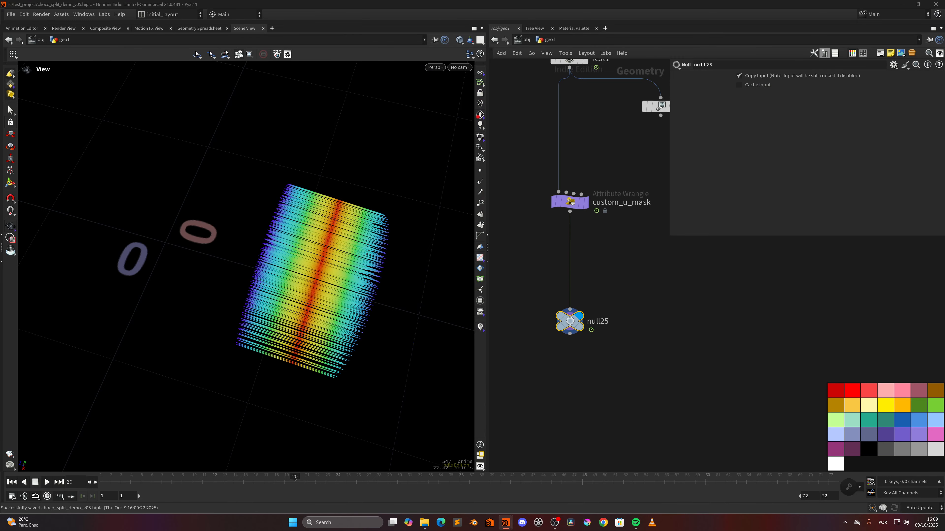
Step: Wire a new Attribute Wrangle to the output of null25, display it in the viewport, and save the scene
click(569, 333)
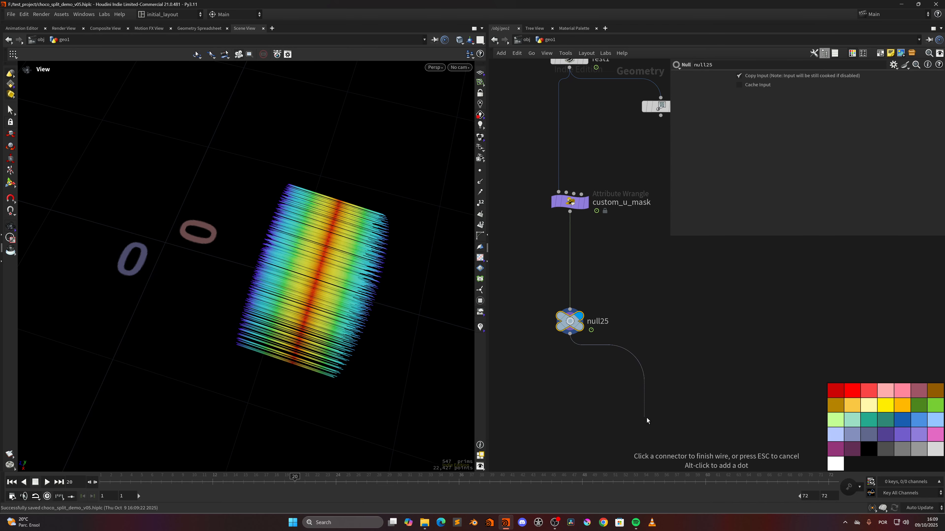
key(Tab)
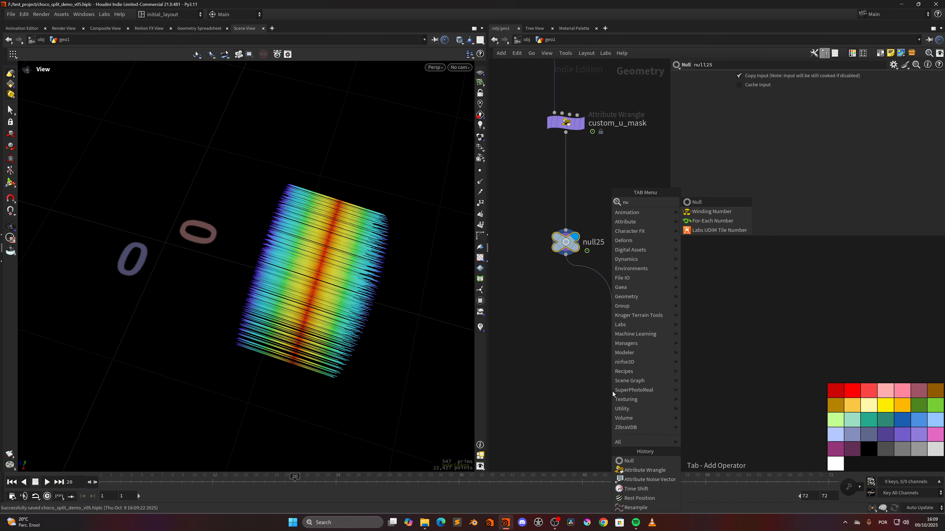
text(aw)
key(Return)
key(Return)
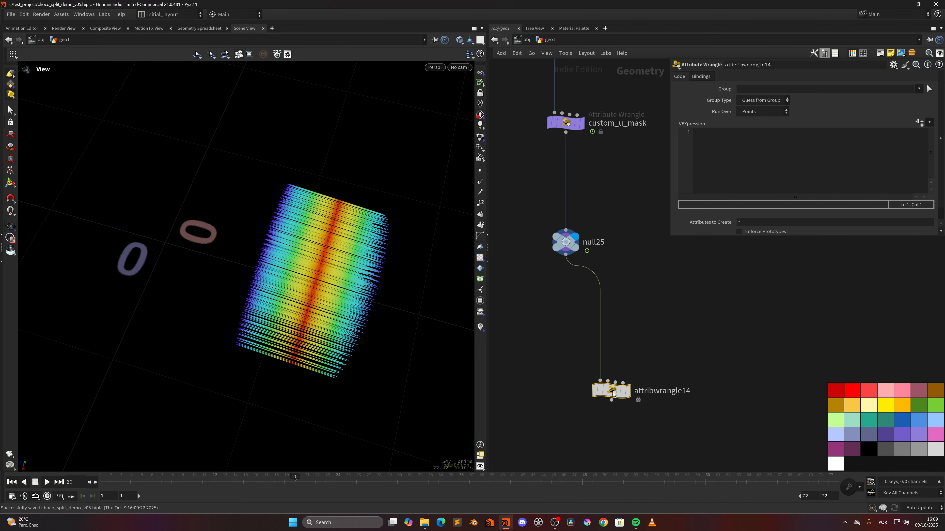
key(r)
click(612, 392)
right_drag(364, 283, 320, 300)
mouse_move(320, 300)
mouse_down()
mouse_move(394, 285)
mouse_move(327, 312)
mouse_up()
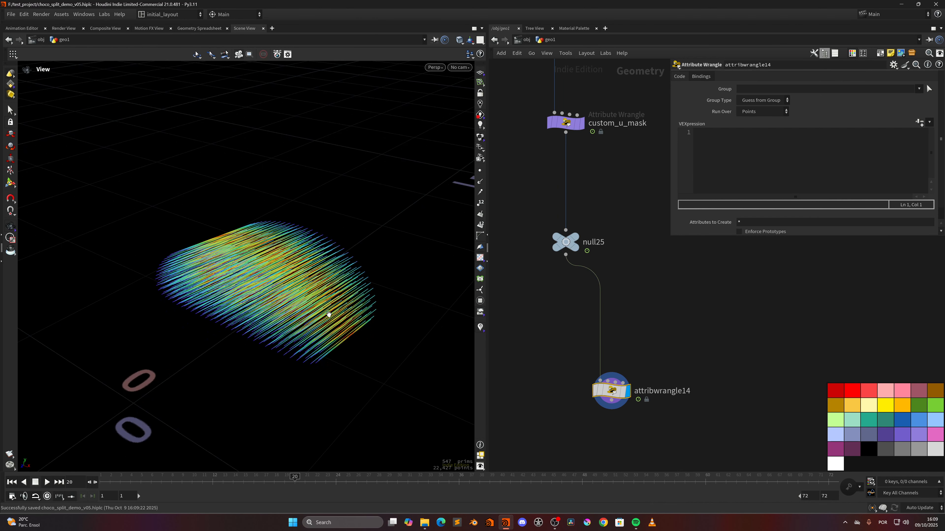
key(ctrl+s)
Step: Check the point attributes available on null25 and rename the new wrangle move_to_origP
middle_click(559, 253)
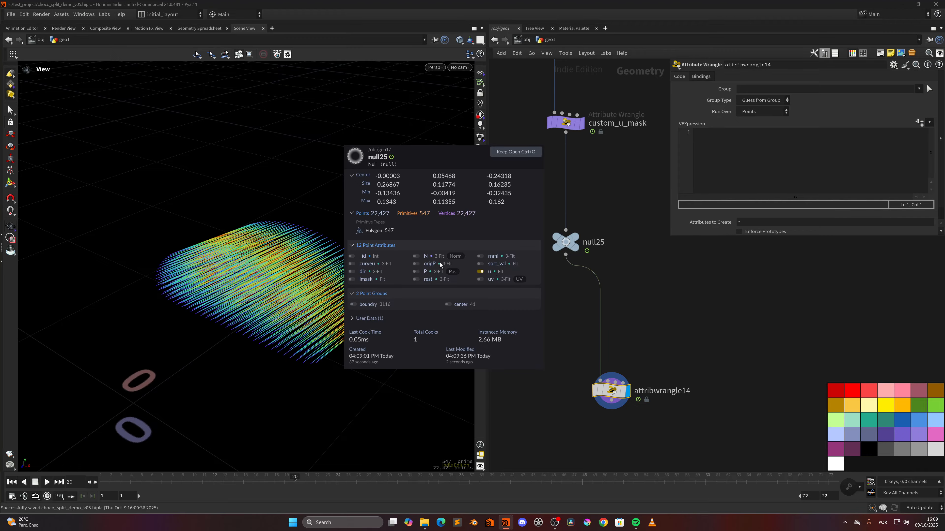
double_click(677, 391)
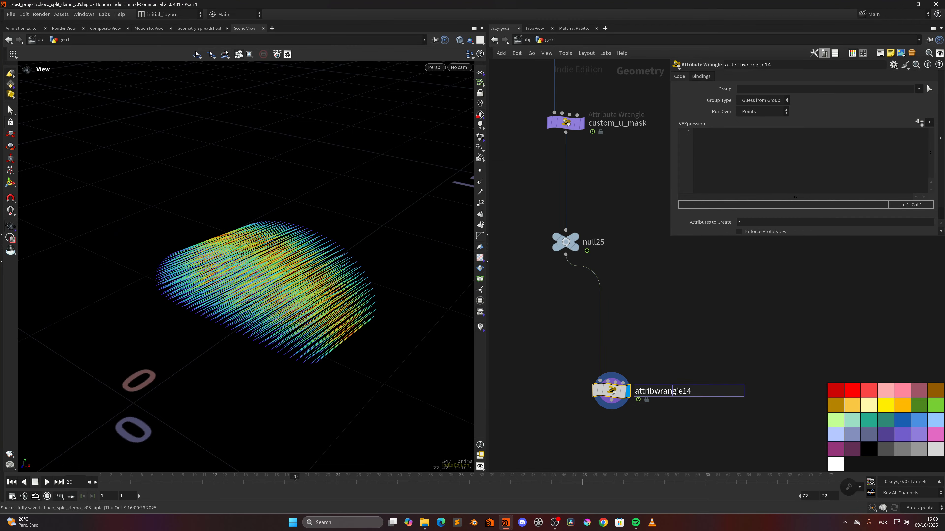
text(moc)
text(e_to_origP)
key(Return)
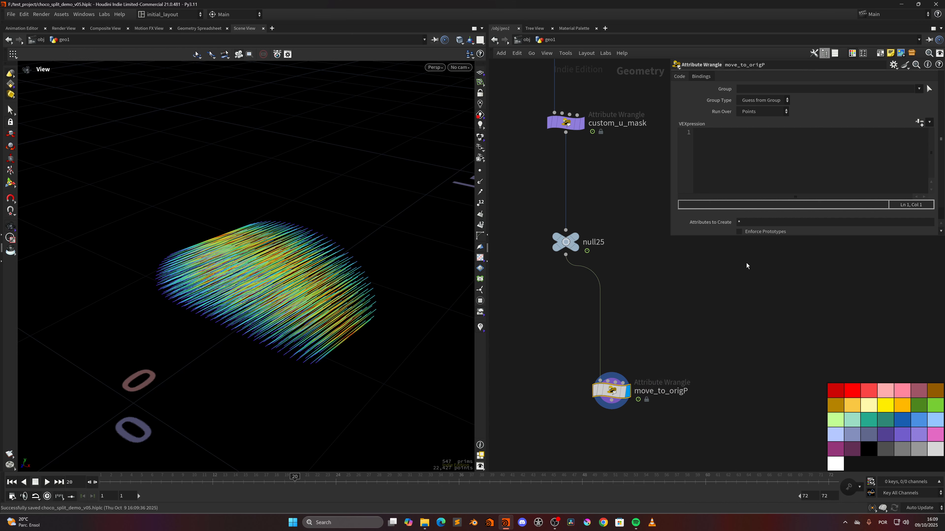
Step: Write the VEX line "vector getbbox_center(0);" in the move_to_origP wrangle
click(742, 155)
text(vector getb)
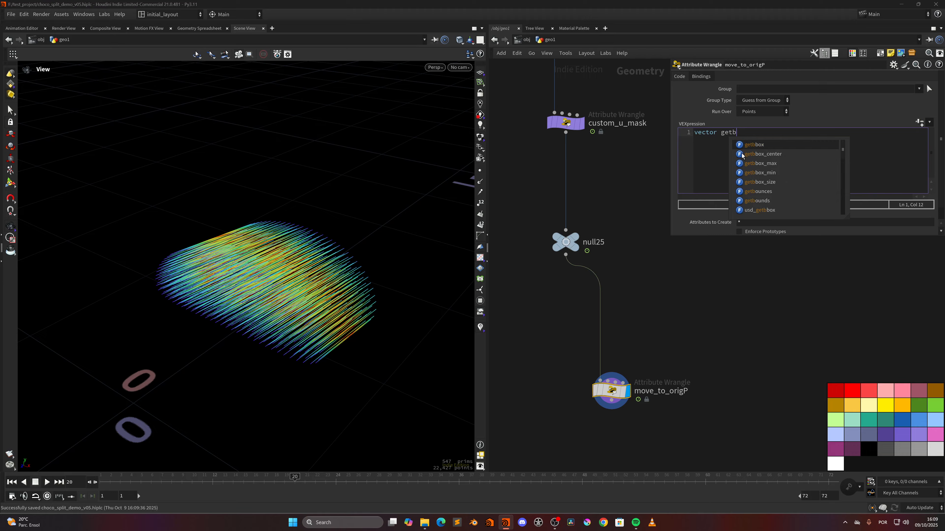
click(742, 154)
text((0))
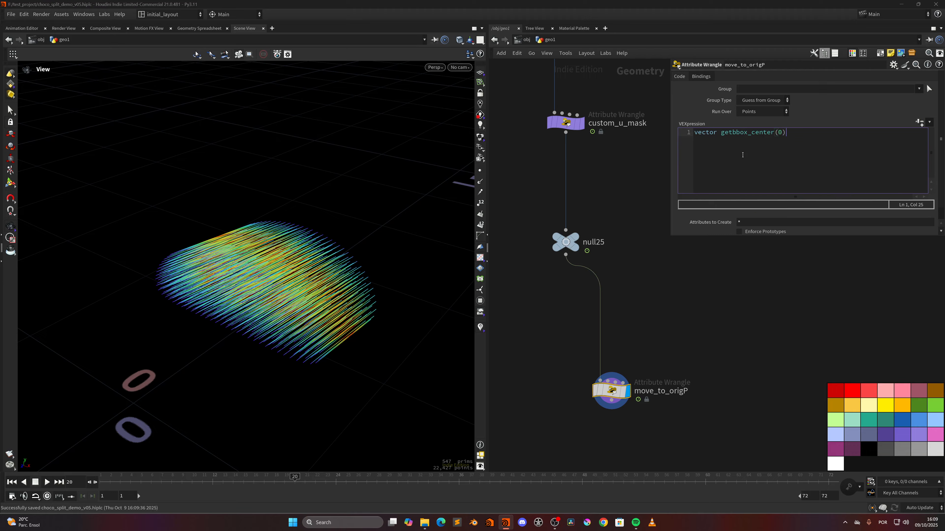
text(;)
Step: Add the VEX line "vector center_curves = primuv(0,'P', i@primnum, {0.5,0.0,0.0});" to move_to_origP
key(Return)
text(vec)
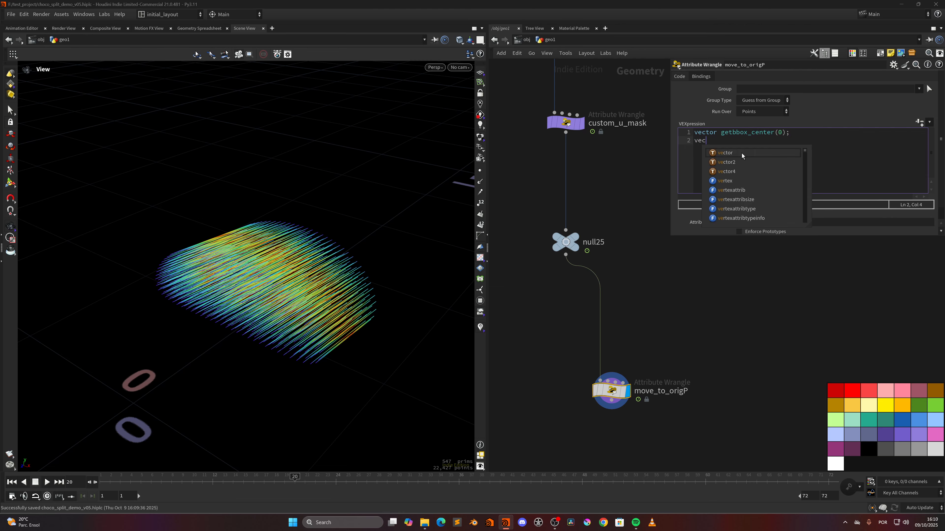
text(tor center_curves)
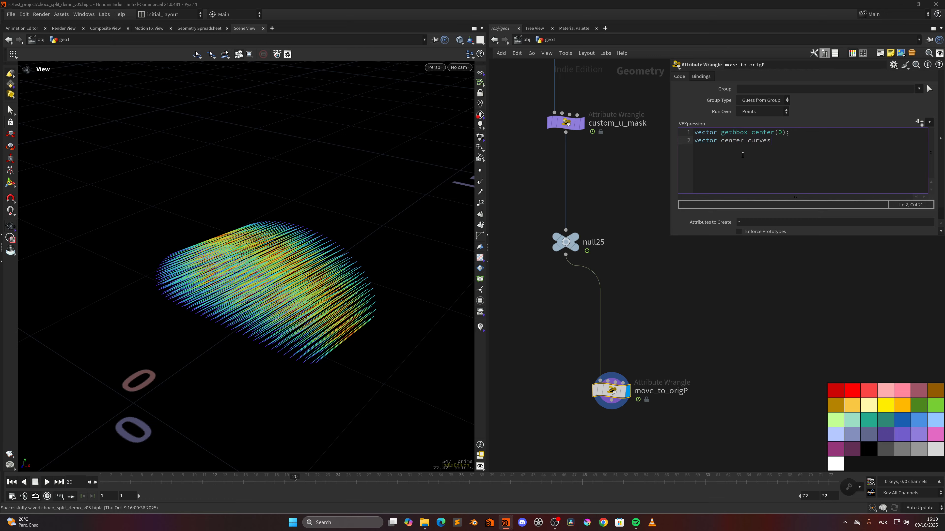
text( = primu)
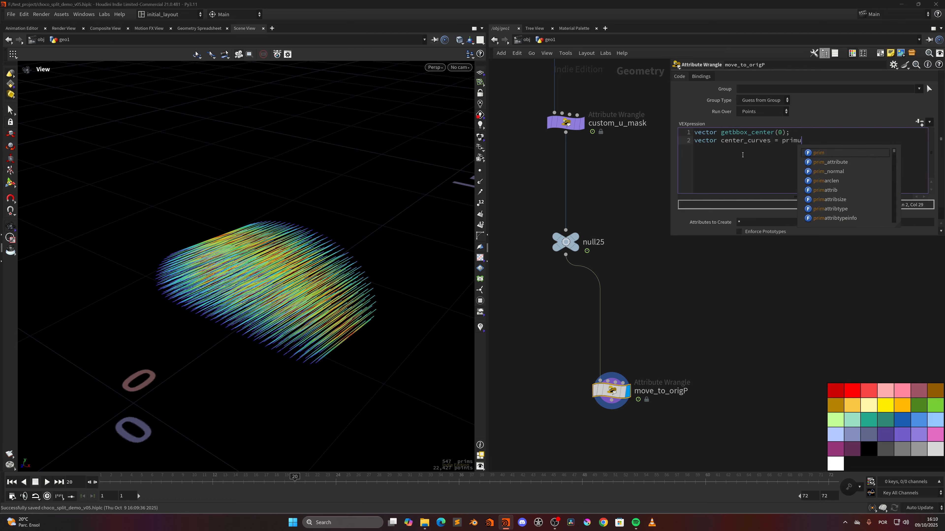
text(v()0,'P)
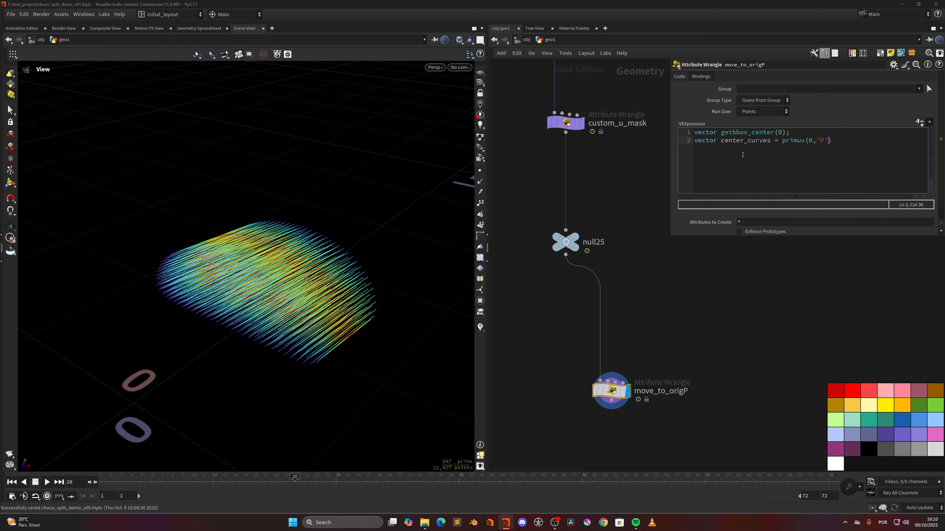
text(, i@primnum, )
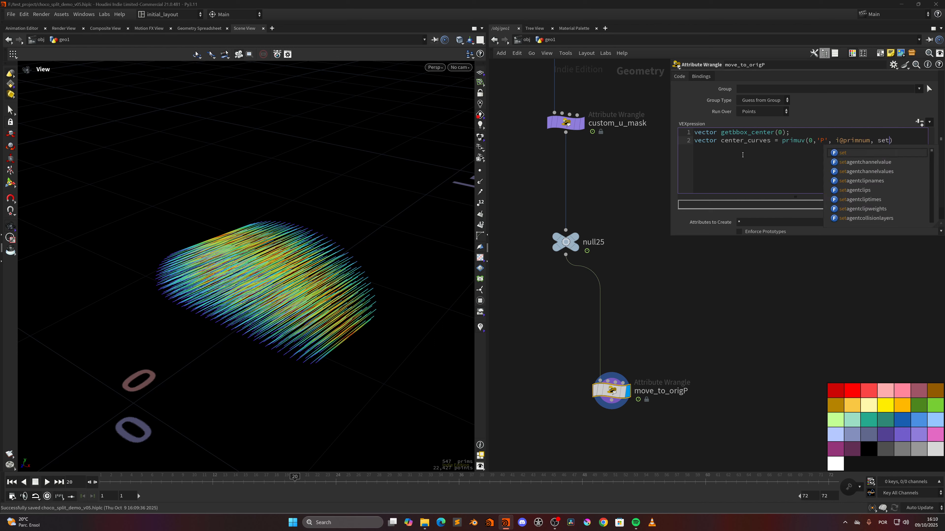
text({0.)
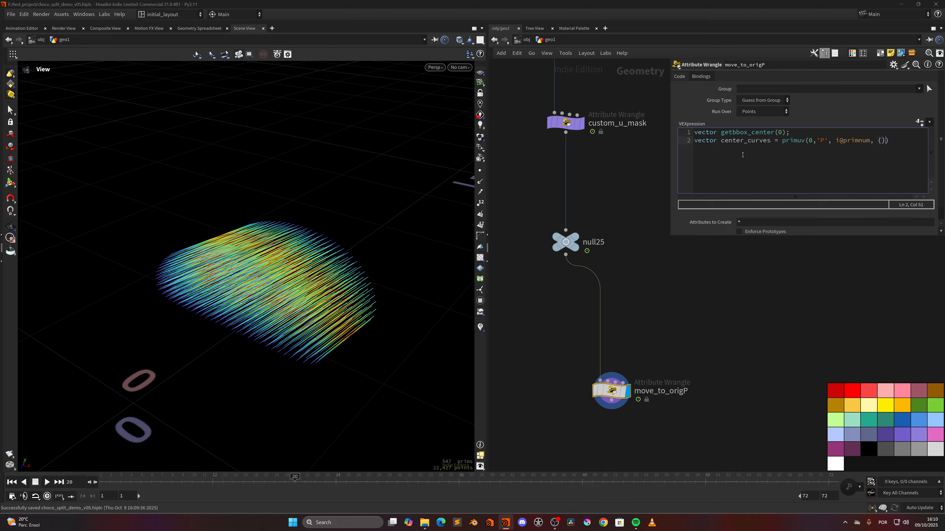
text(5,0.0,0.0}))
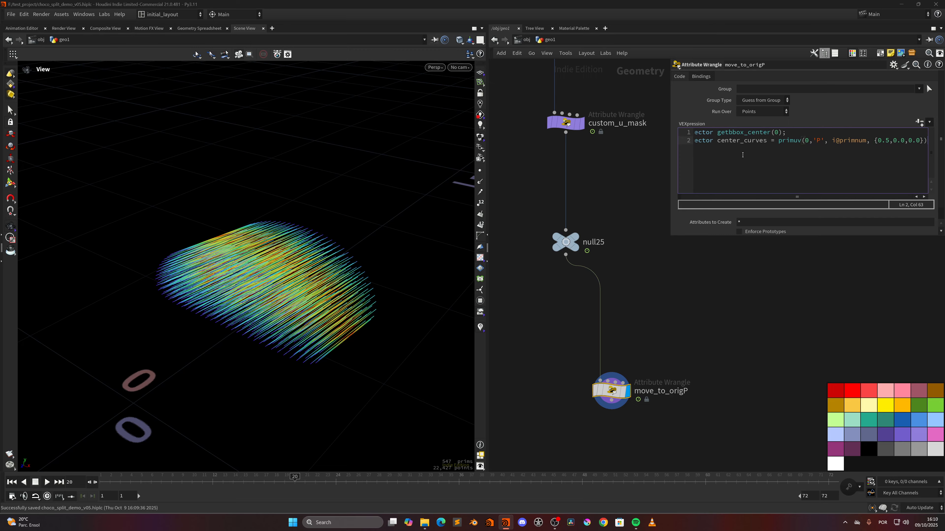
text(;)
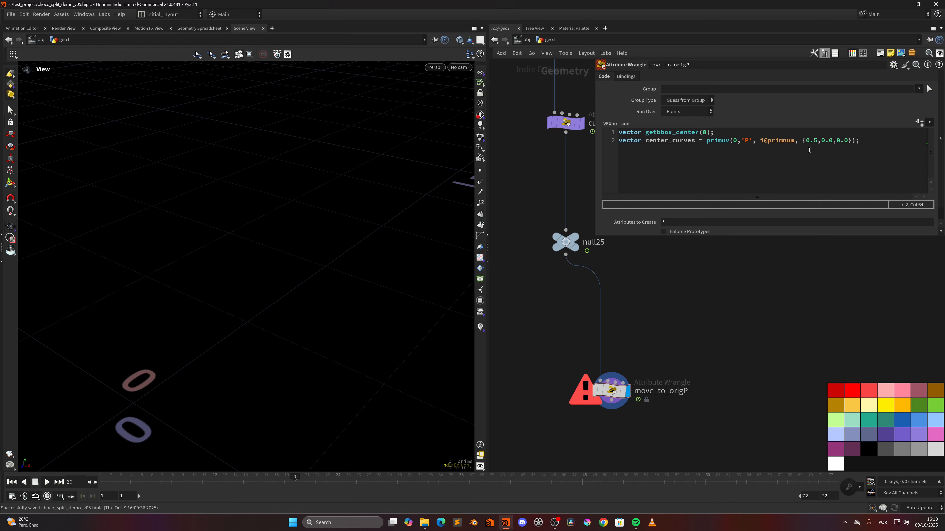
Step: Inspect the error on move_to_origP and delete the "vector getbbox_center(0);" line from its code
middle_click(620, 391)
middle_click(612, 390)
click(646, 133)
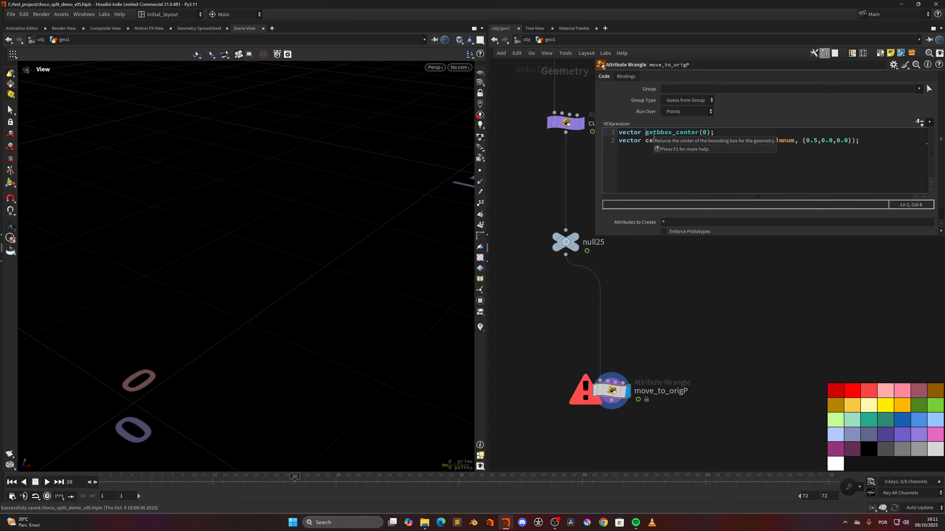
key(Home)
key(shift+End)
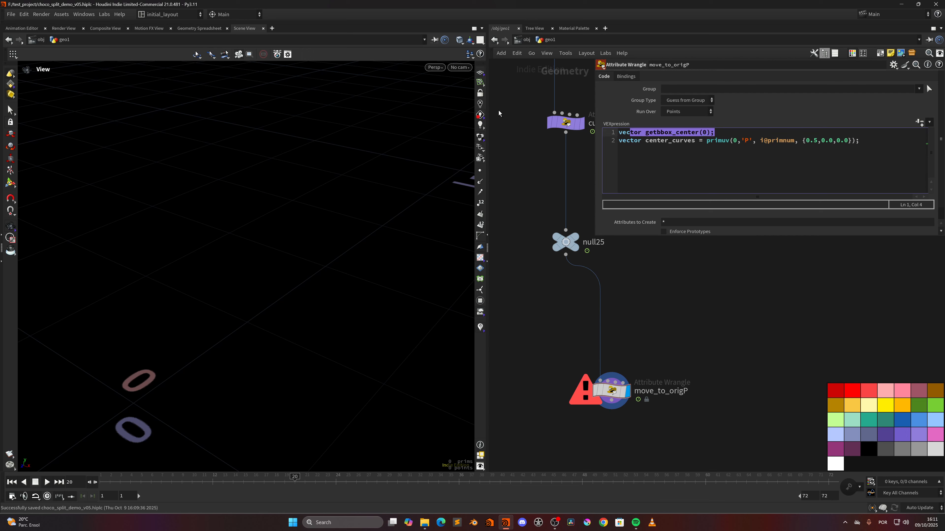
text(v)
key(BackSpace)
key(Delete)
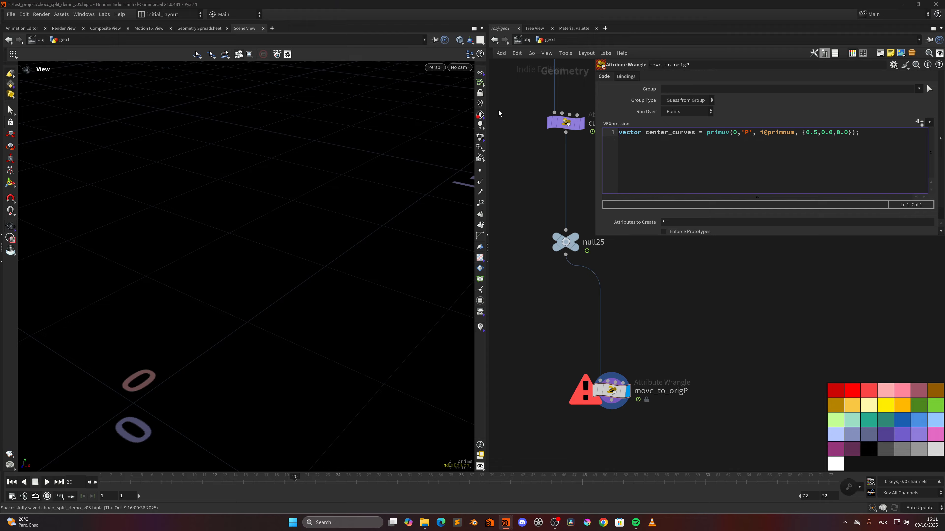
Step: Move each strand's center to the origin by adding the line "v@P -= center_curves;" to move_to_origP, apply it, and save the scene
click(882, 138)
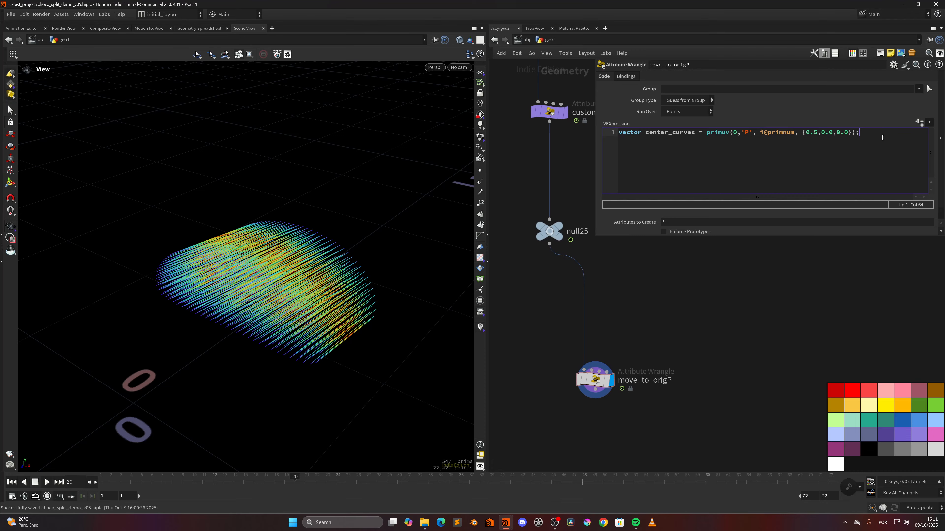
key(Return)
text(v@P )
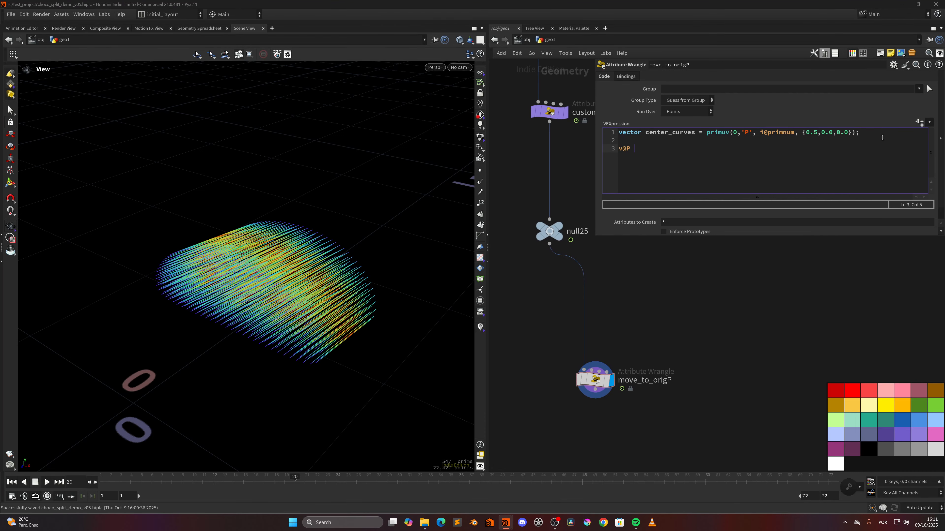
text(-= center_)
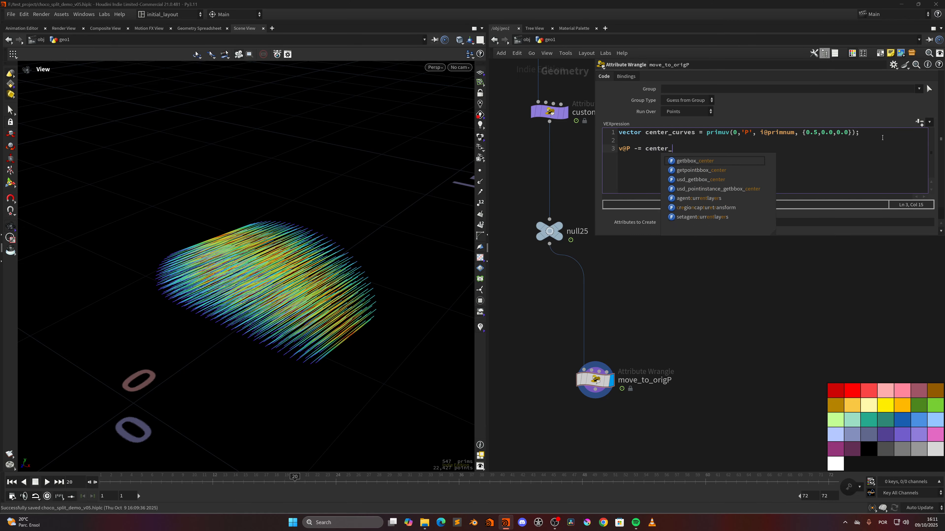
text(curves;)
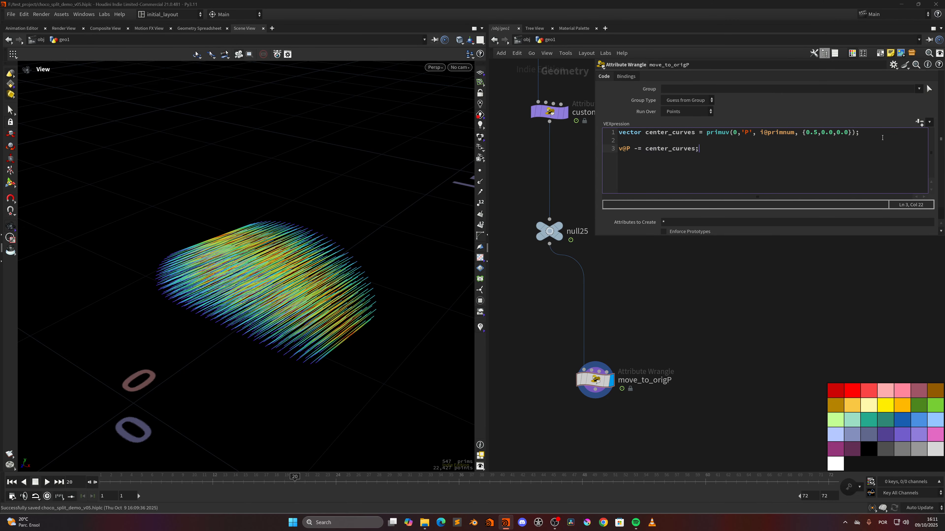
key(ctrl+Return)
middle_drag(241, 426, 388, 319)
key(ctrl+s)
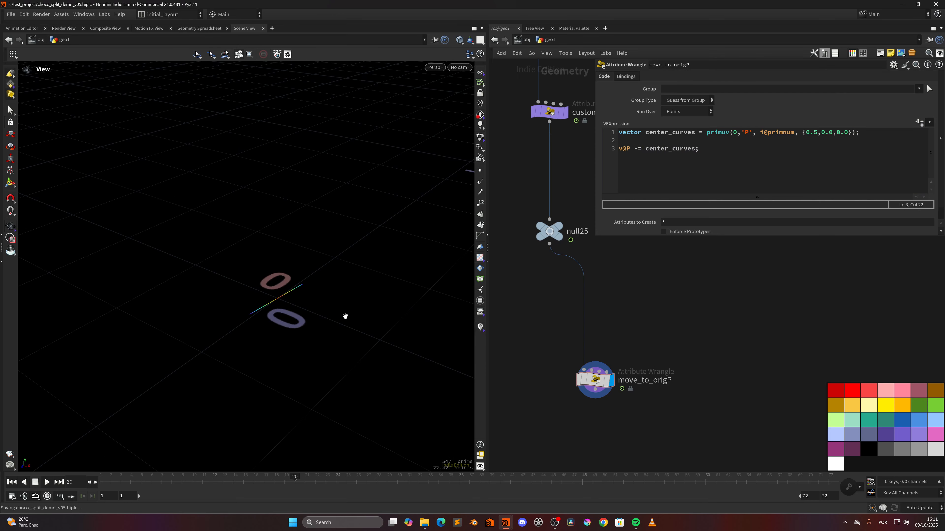
middle_drag(296, 301, 291, 298)
drag(292, 299, 261, 305)
Step: Offset the centered strands to their stored positions by adding the line "v@P += v@origP;" to move_to_origP, and apply the code
click(720, 151)
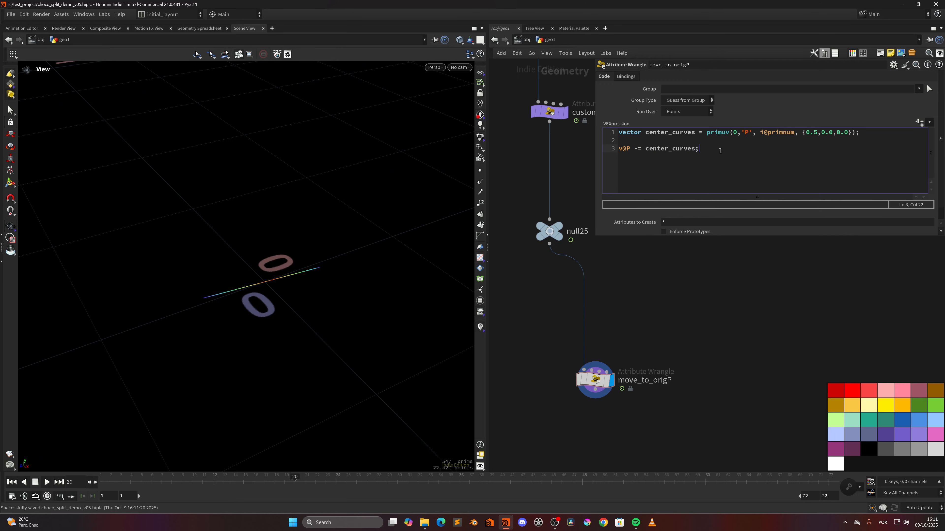
key(Return)
key(Return)
text(v@P)
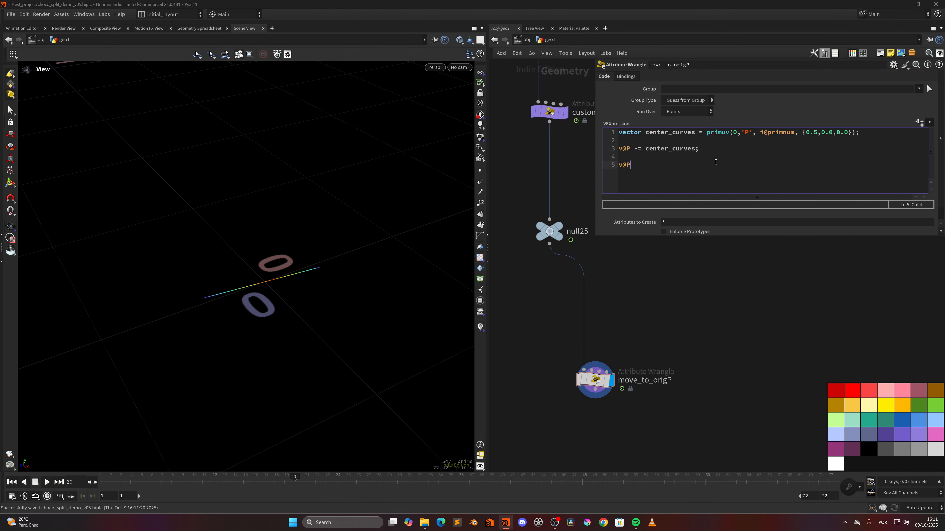
text(  += v@origP;)
key(ctrl+Return)
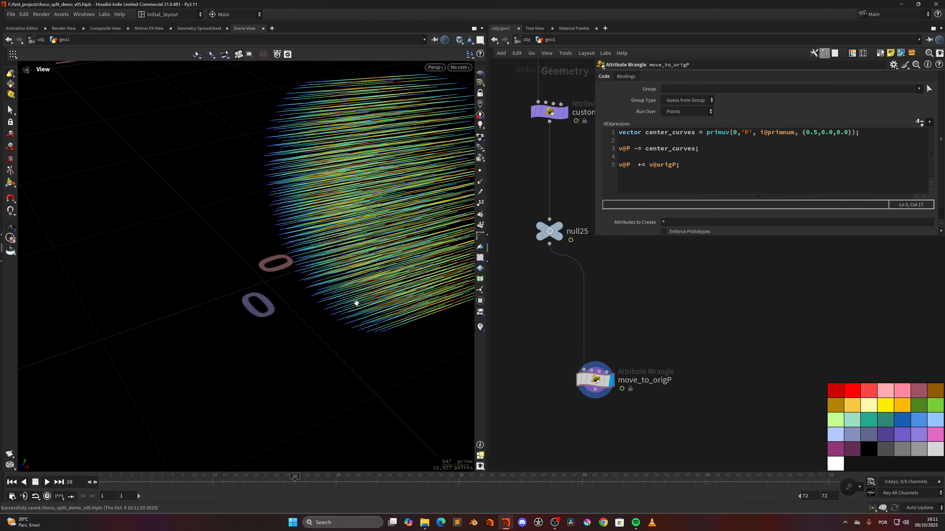
Step: Add an Attribute Wrangle node below move_to_origP, connected to its output
scroll(356, 303, down, 4)
drag(356, 302, 363, 240)
middle_drag(654, 370, 576, 323)
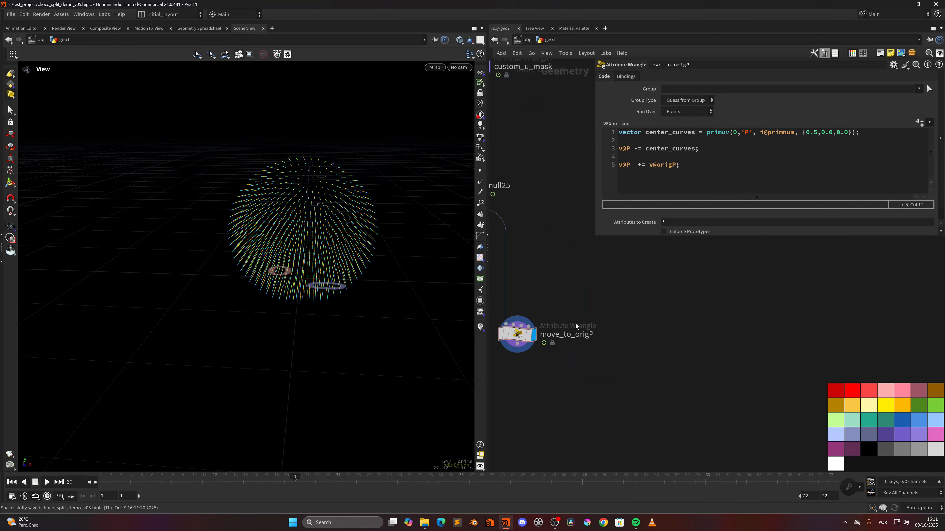
scroll(601, 367, down, 2)
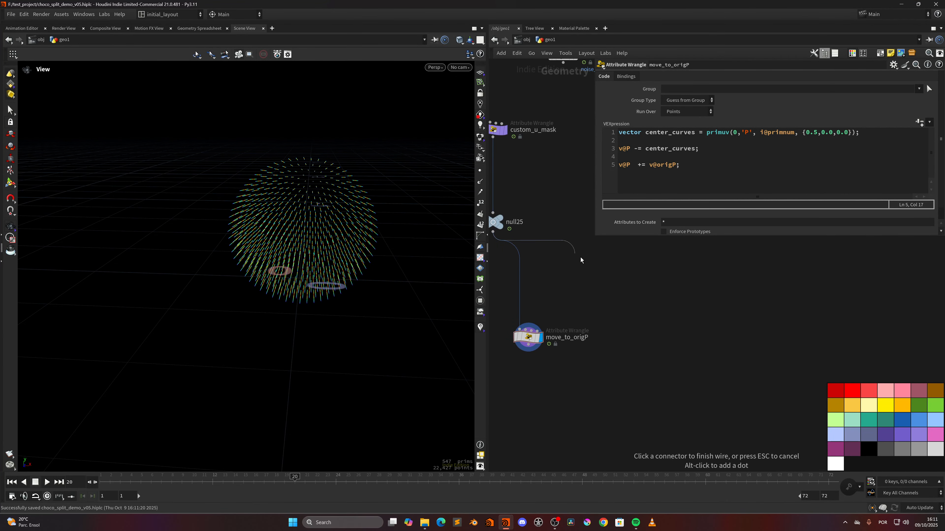
drag(529, 352, 561, 431)
text(attwr)
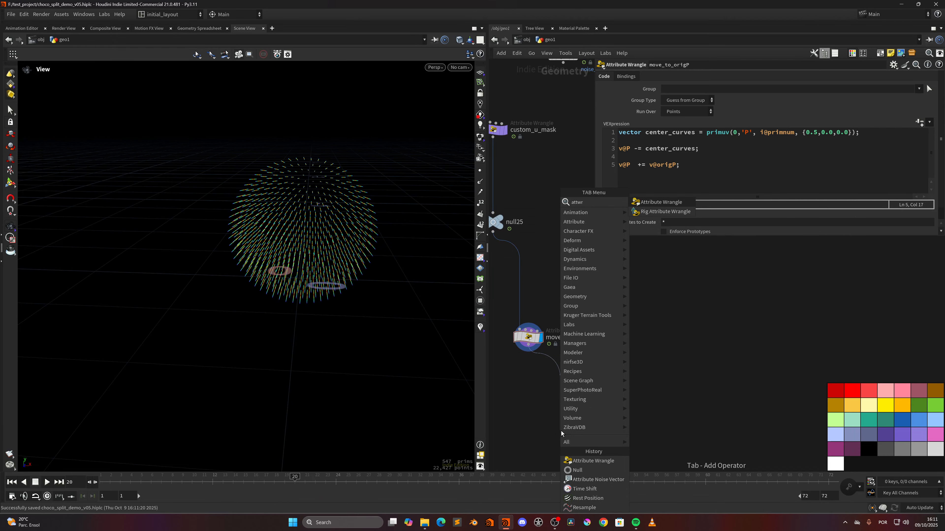
key(Return)
Step: Color the move_to_origP node mint green and the new attribute wrangle dark teal
middle_click(532, 338)
drag(532, 337, 529, 340)
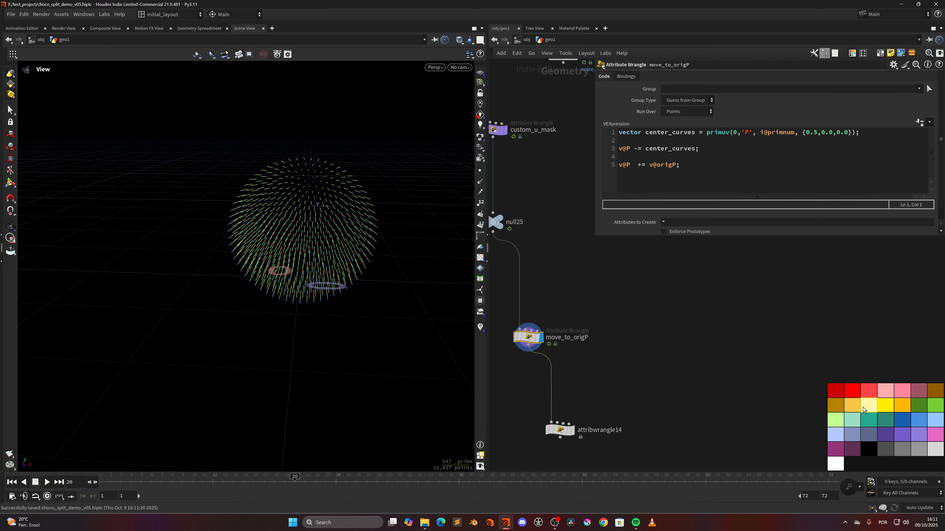
click(855, 417)
drag(605, 405, 568, 431)
click(886, 420)
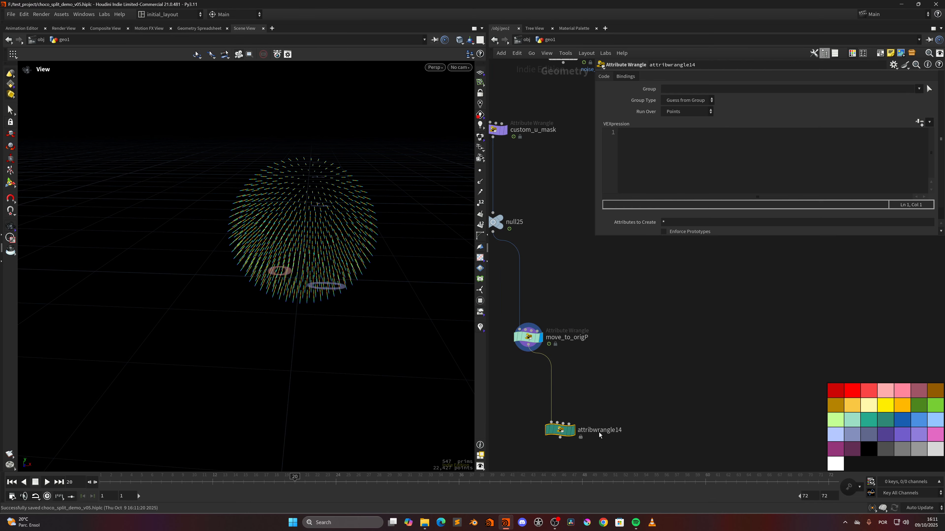
Step: Rename the new wrangle as center_core_curves and connect null25 to its second input
double_click(619, 439)
text(center_core_curves)
key(Return)
click(493, 232)
click(557, 423)
middle_drag(592, 377, 627, 334)
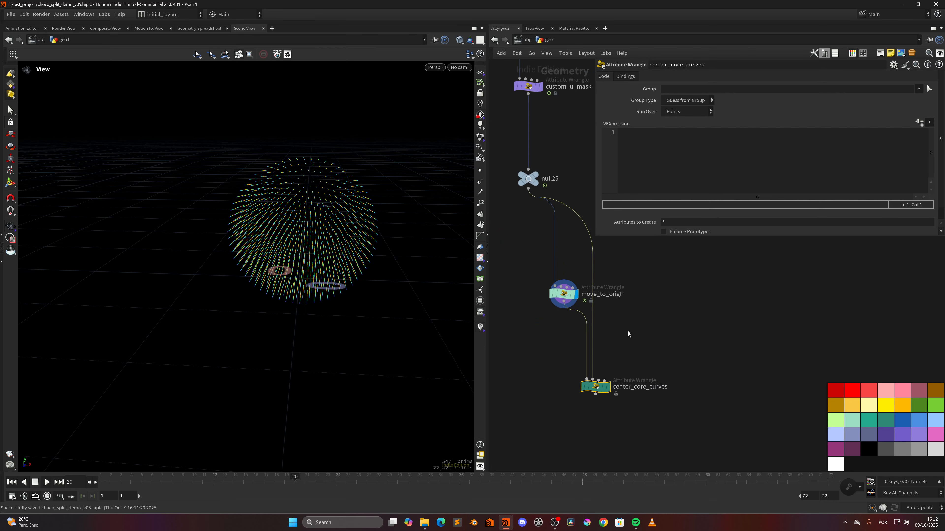
Step: Rearrange the move_to_origP and center_core_curves nodes, and display the center_core_curves result
drag(564, 309, 540, 329)
drag(595, 387, 612, 384)
click(623, 383)
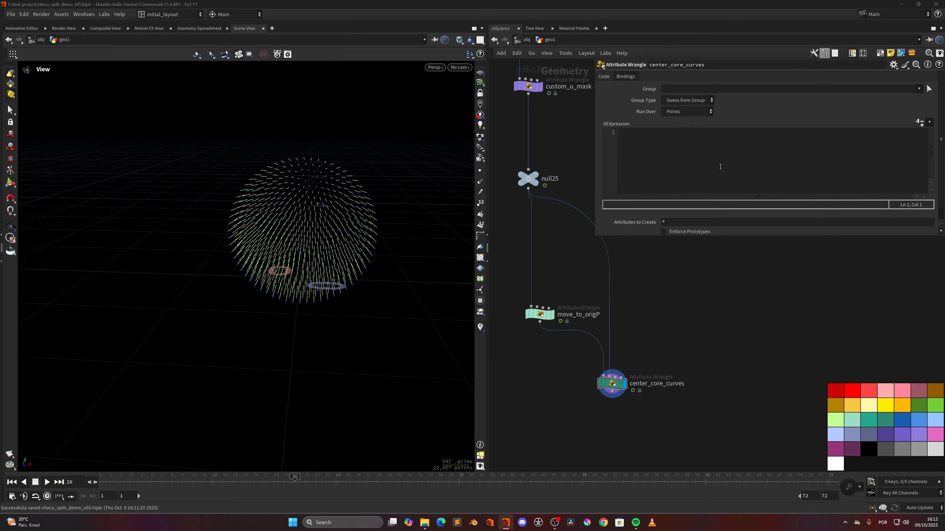
Step: Store the second input's bounding box center in center_core_curves with the line "vector bbox_c = getbbox_center(1);"
click(742, 159)
text(vect)
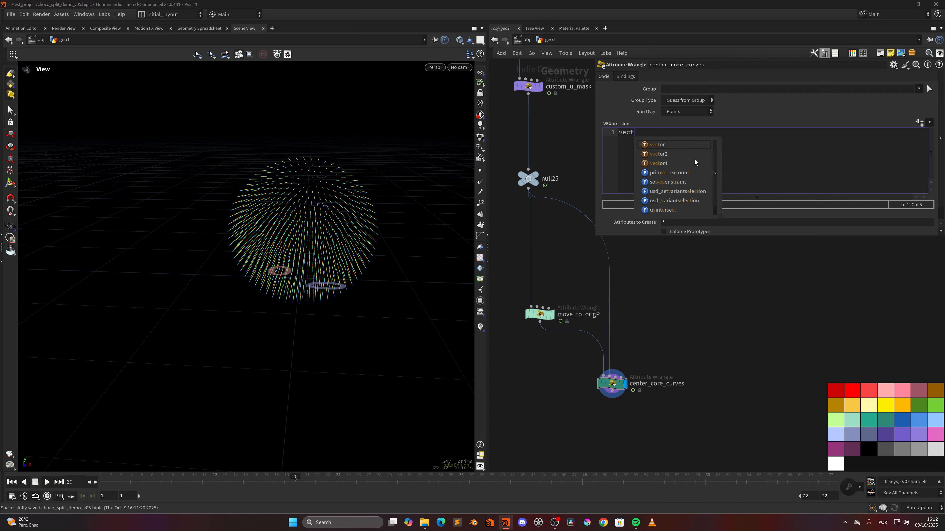
text(or bbox_c )
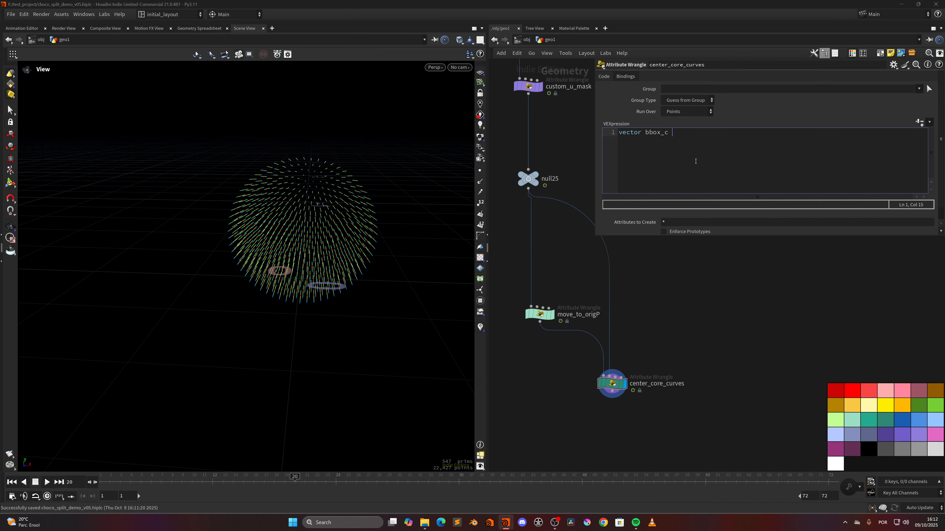
text(= getb)
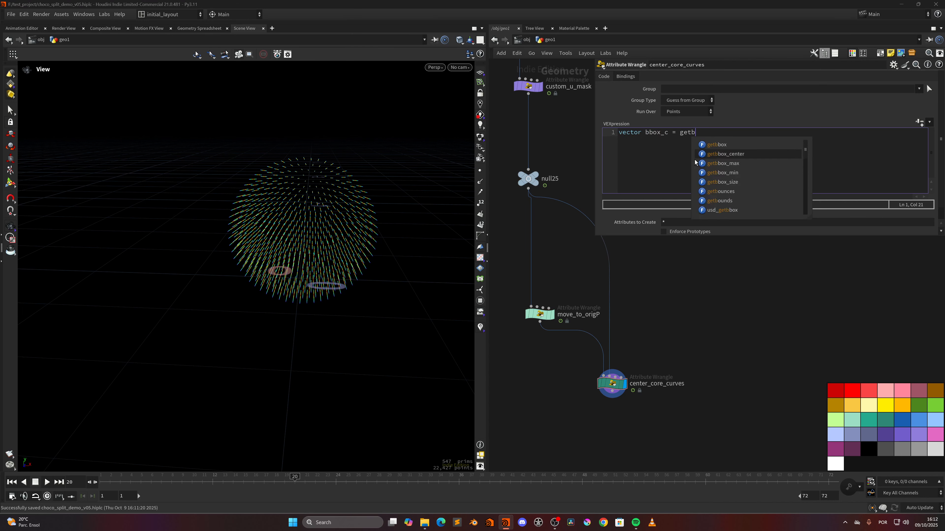
text(box_center())
text(1)
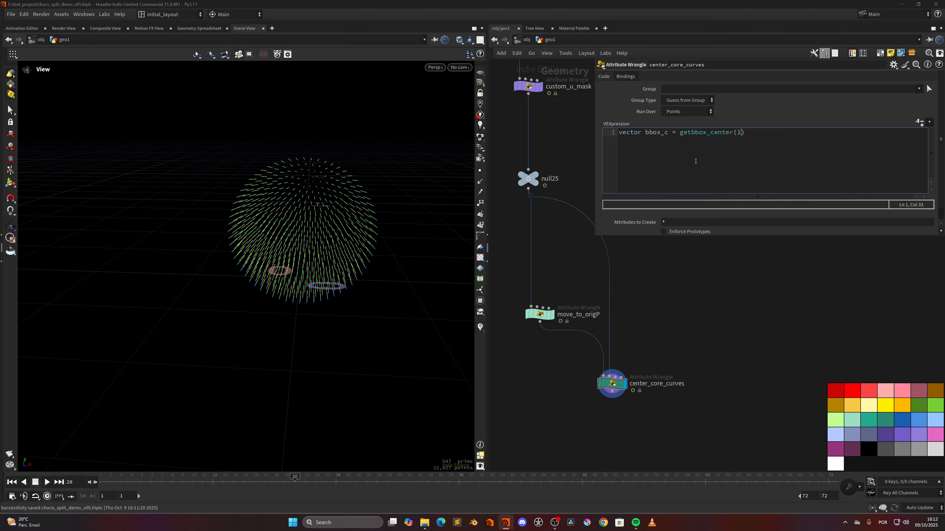
text(;)
key(Return)
Step: Store the first input's bounding box center by adding the line "vector bbox_c_mys = getbbox_center(0);" to center_core_curves
text(vecto)
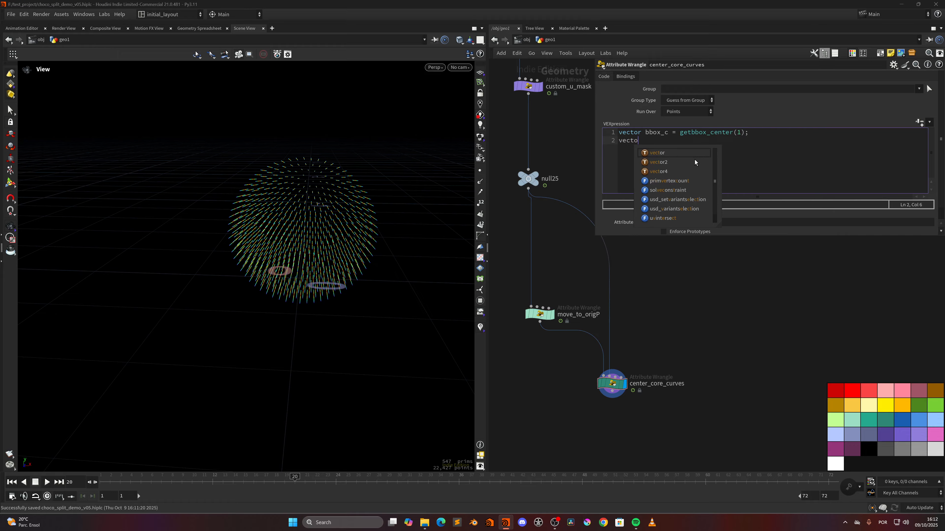
text(r bbox)
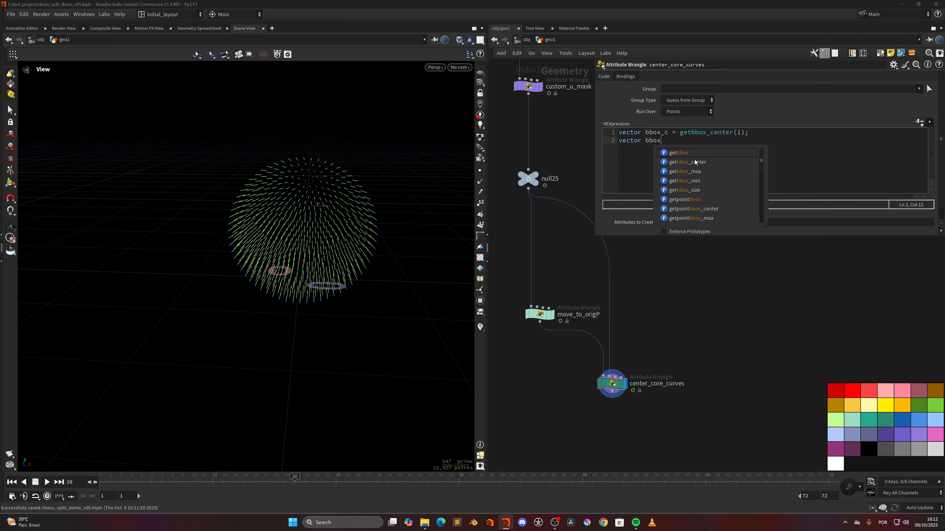
text(_c_mys)
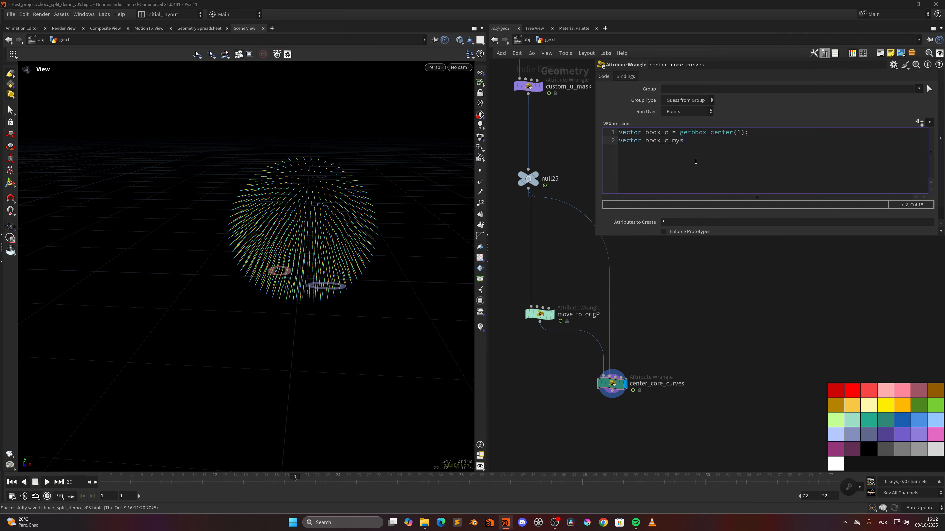
text( = getb)
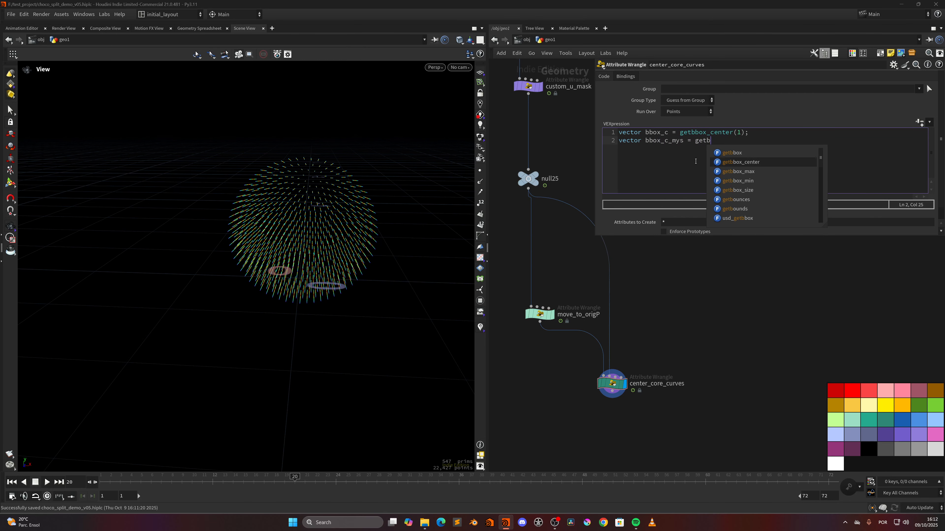
key(Return)
text((0))
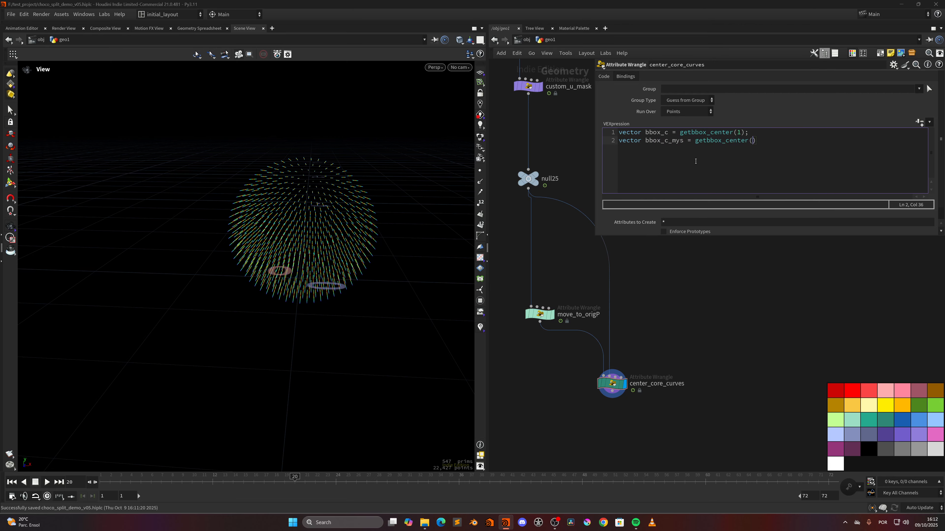
text(;)
key(Return)
Step: Copy the "vector center_curves = primuv(...)" line from move_to_origP into line 3 of the center_core_curves code
click(540, 314)
click(871, 133)
drag(871, 132, 522, 130)
key(ctrl+c)
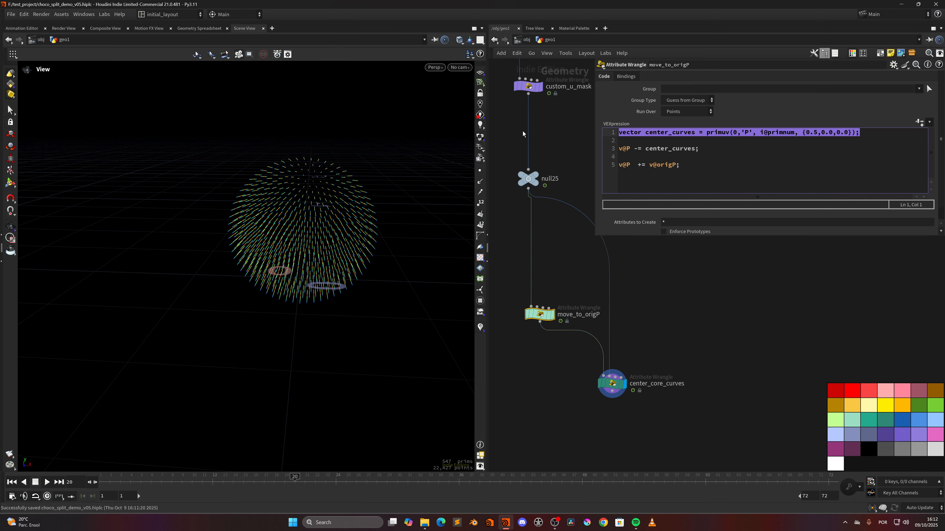
click(612, 383)
click(648, 153)
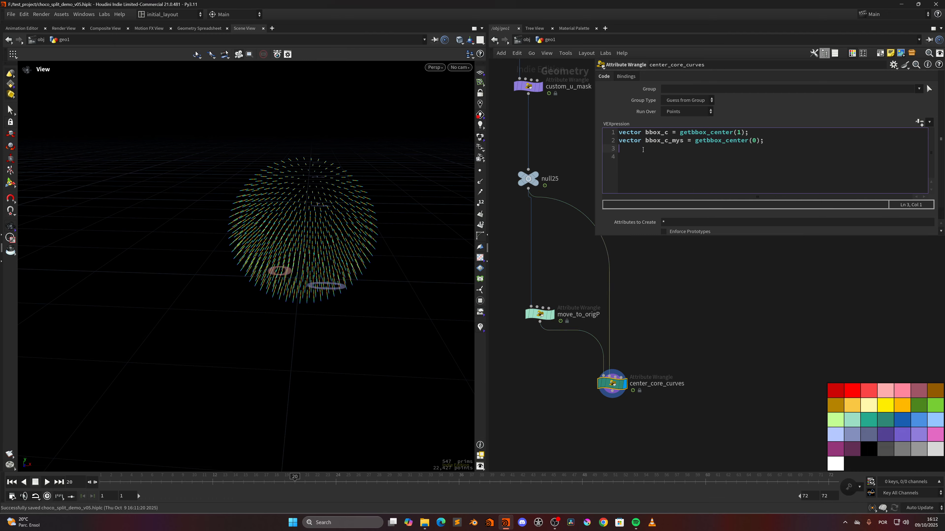
key(ctrl+v)
key(Return)
key(Return)
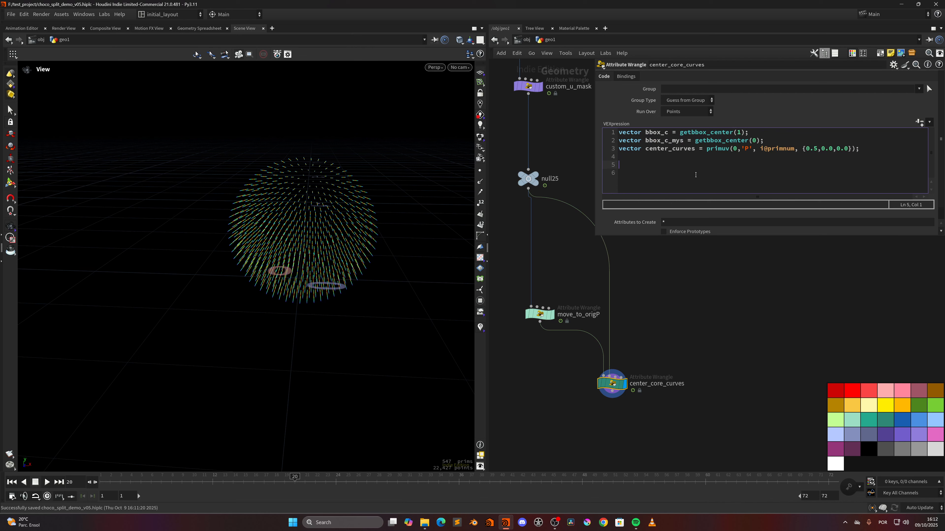
Step: Make the strand centers relative to the bounding box center by adding the line "center_curves -= bbox_c_mys;" to center_core_curves
click(649, 165)
text(vec)
key(BackSpace)
key(BackSpace)
key(BackSpace)
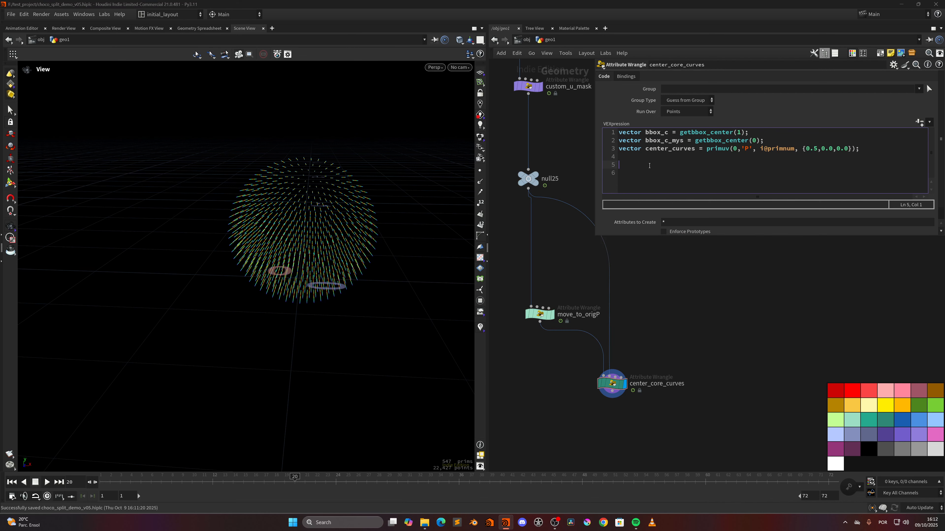
text(center_curves -= bbox_c)
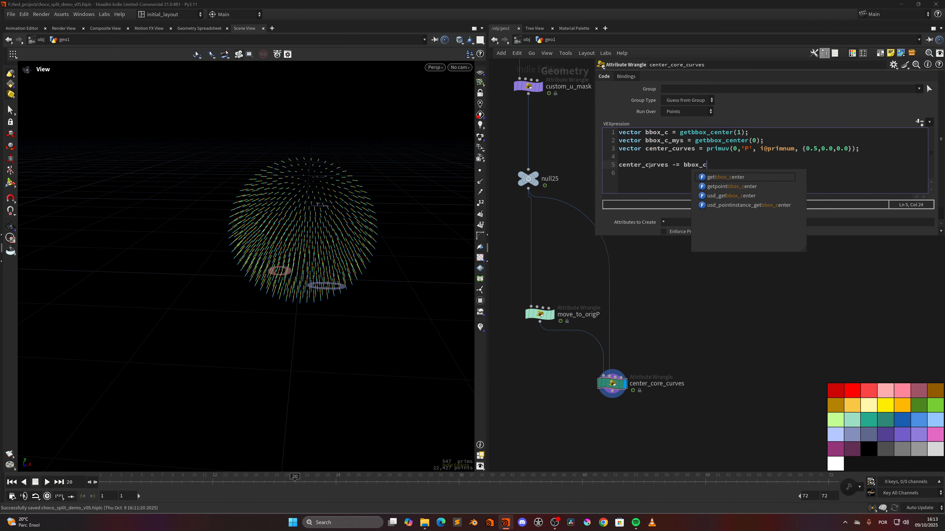
text(_mys)
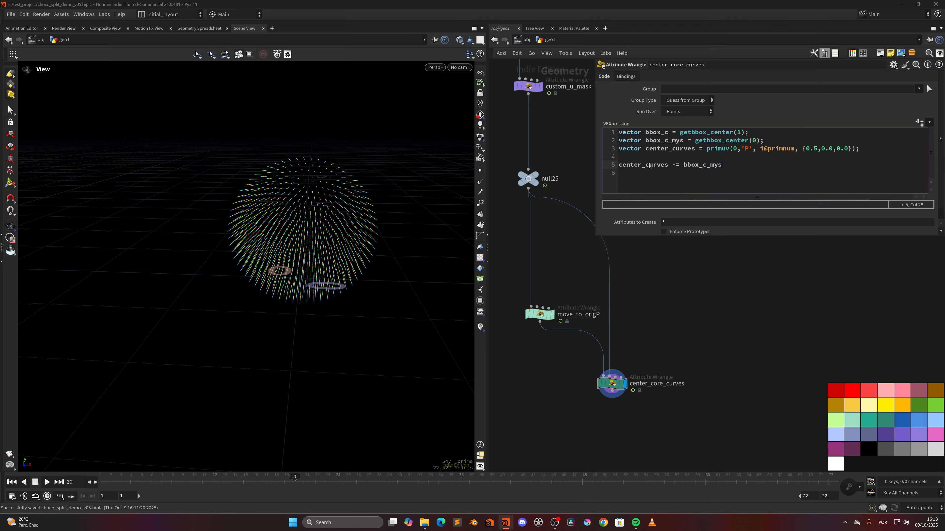
text(;)
key(Return)
key(Return)
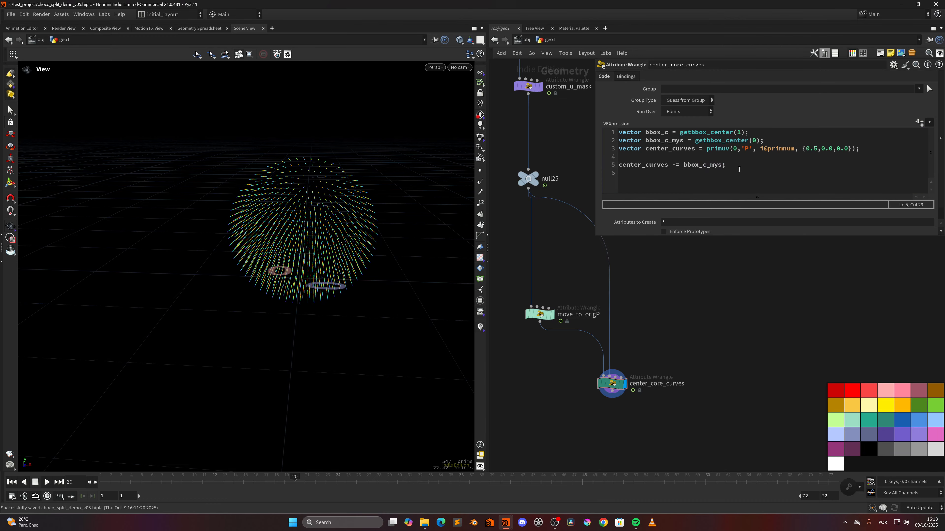
Step: Move the strands to the world origin by adding the line "v@P -= bbox_c_mys;" to center_core_curves, and apply the code
text(v@P )
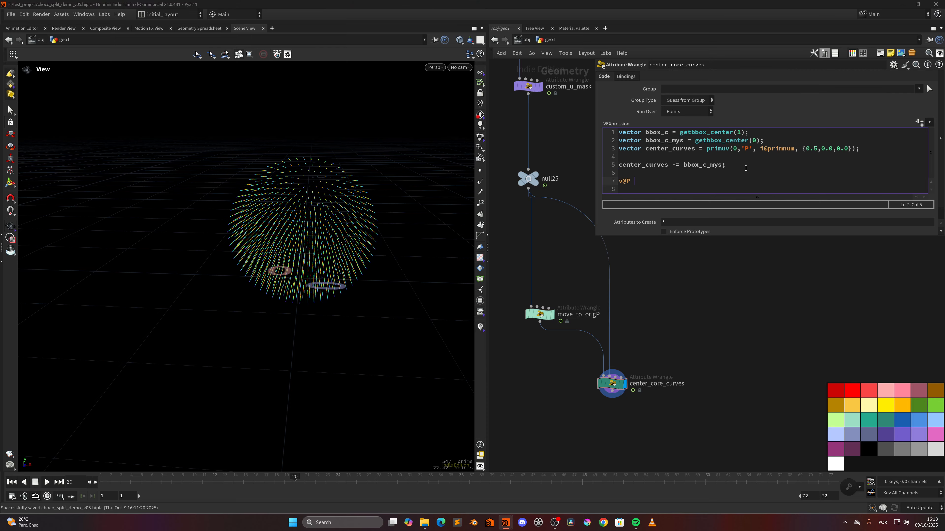
text(-= bb)
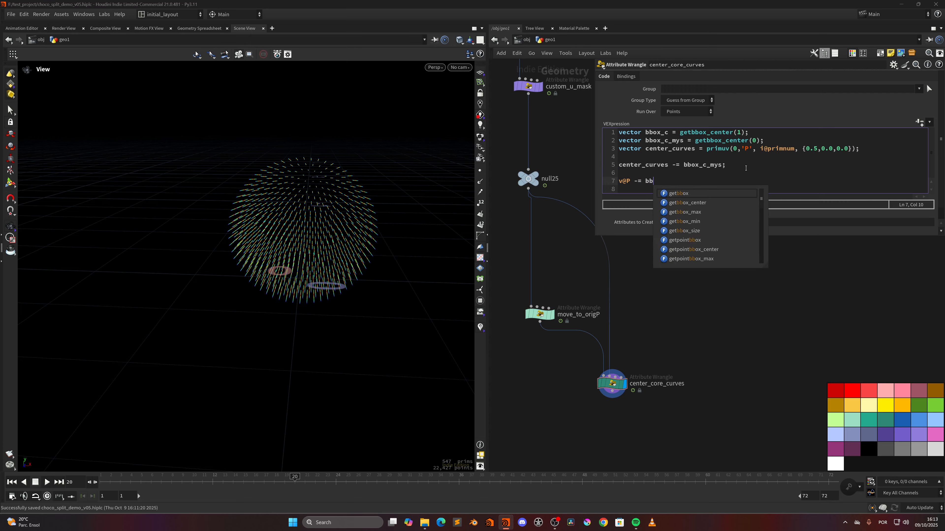
text(ox_c_my)
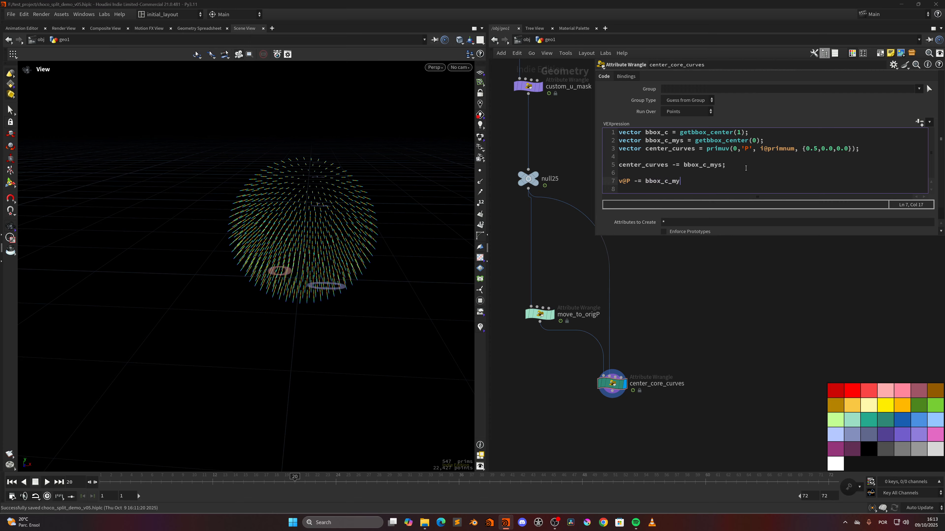
text(s;)
key(ctrl+Return)
drag(359, 238, 397, 256)
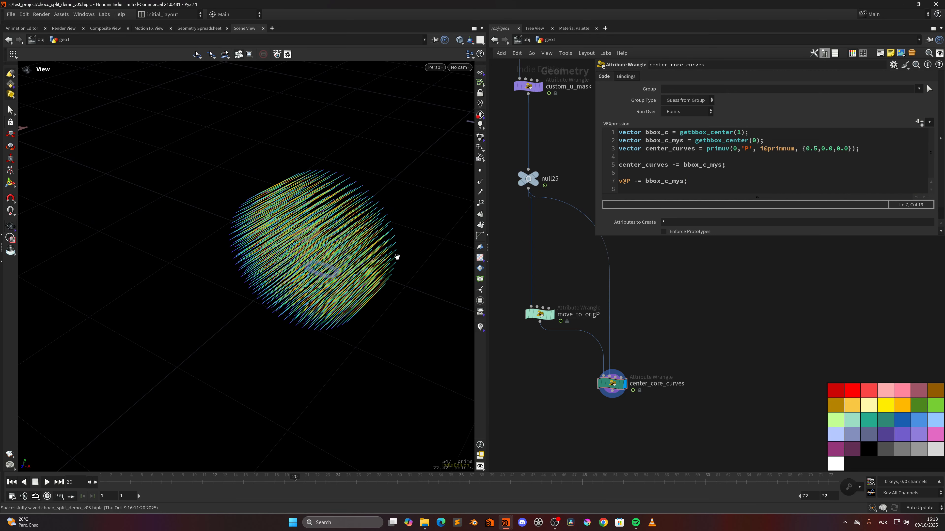
Step: Add the line "v@P -= center_curves * chf('dist');" to center_core_curves and create its Dist parameter
click(703, 184)
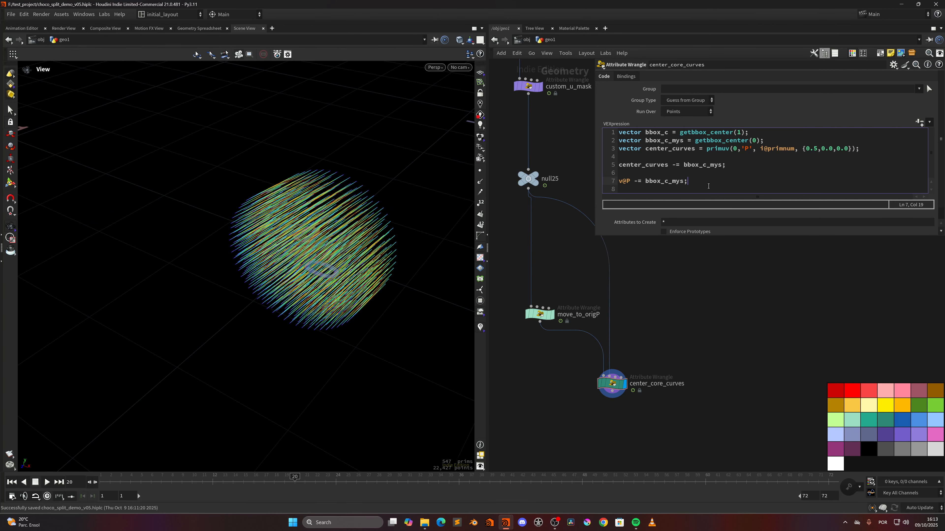
key(Return)
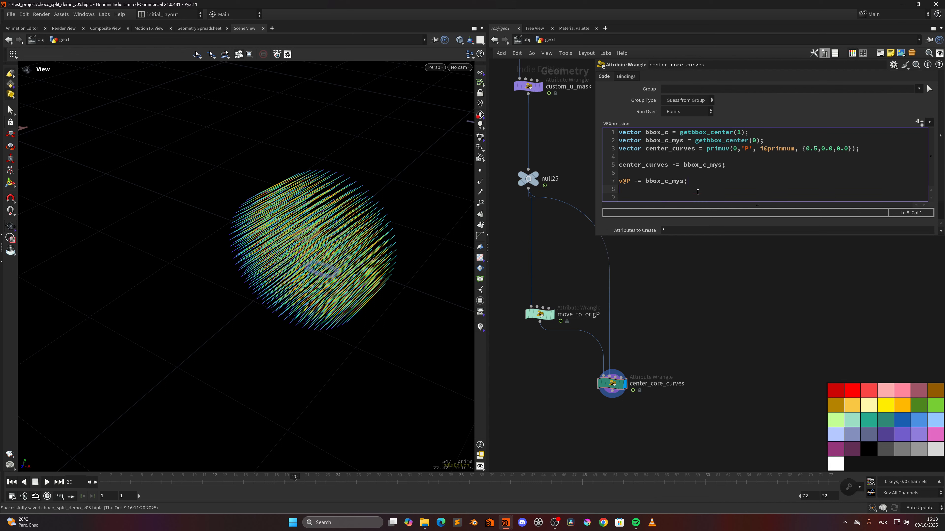
text(v@P -= )
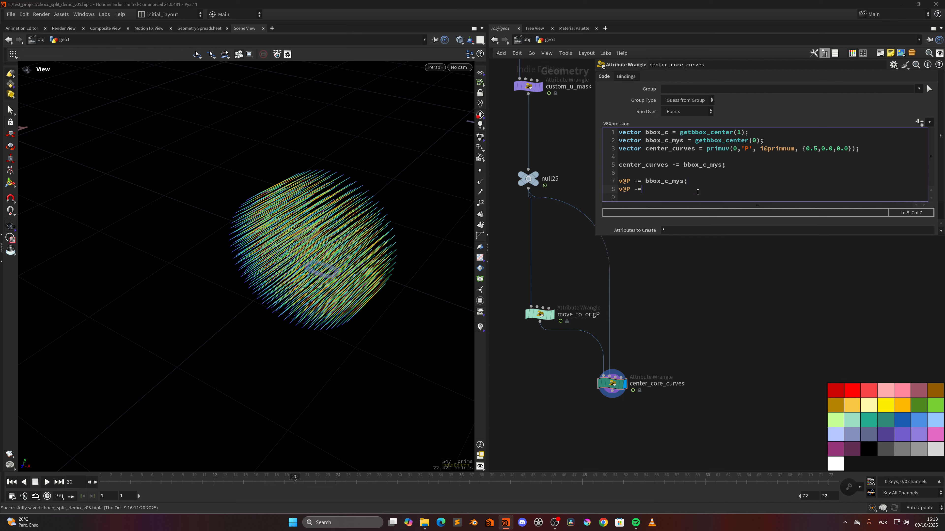
text(center_curves * chf('')
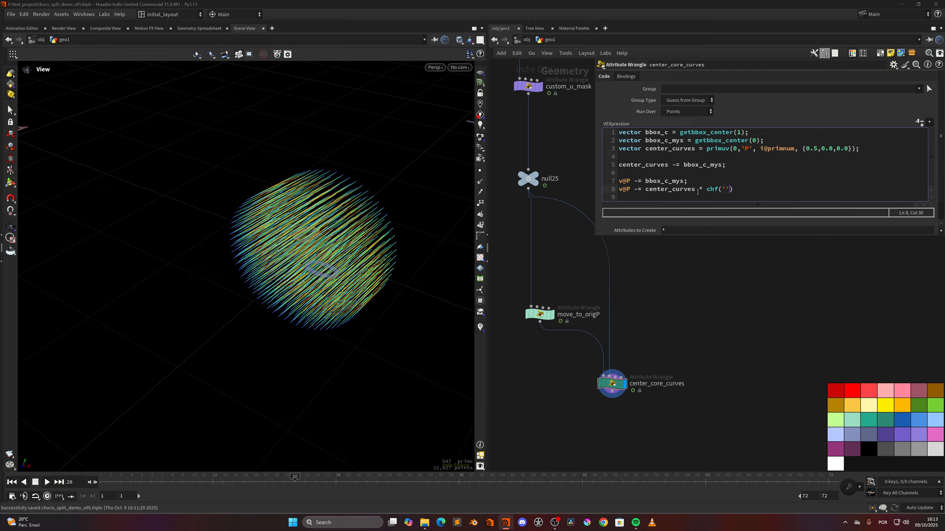
key(Left)
text(dist');)
click(919, 122)
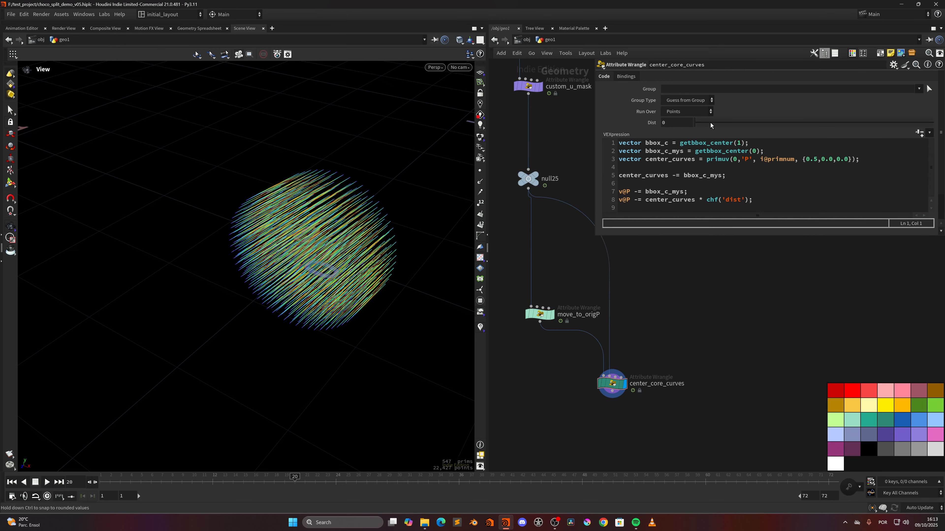
Step: Set center_core_curves' Dist to 0.981 to pull the strands into a thin core, and save the scene
drag(711, 126, 920, 123)
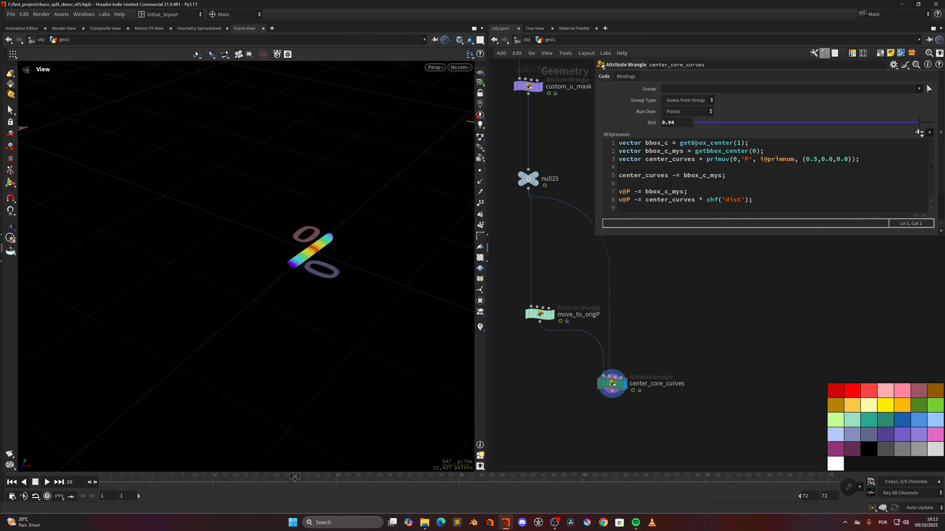
click(678, 124)
key(BackSpace)
text(81)
key(Return)
drag(321, 298, 347, 271)
key(ctrl+s)
scroll(365, 254, up, 2)
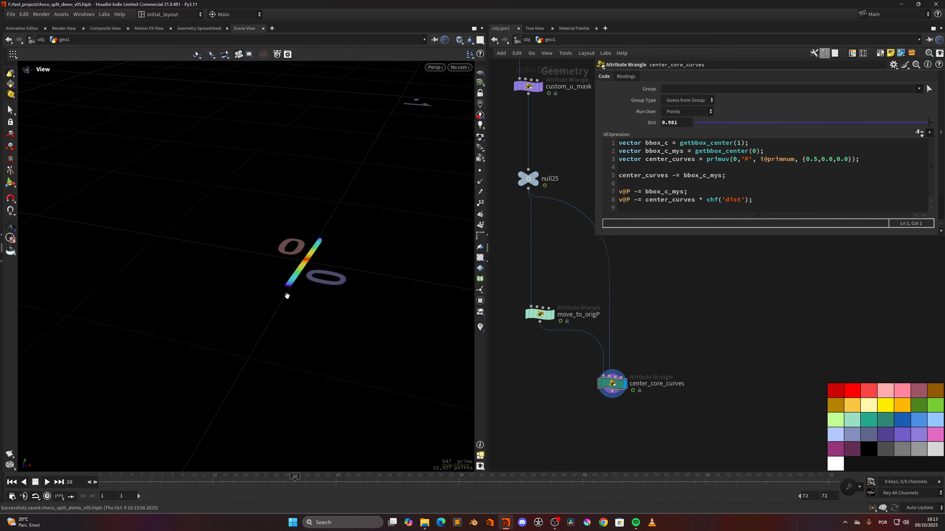
Step: Move the strands to the second input's bounding box center by adding the line "v@P += bbox_c;" to center_core_curves, and apply the code
click(766, 204)
key(Return)
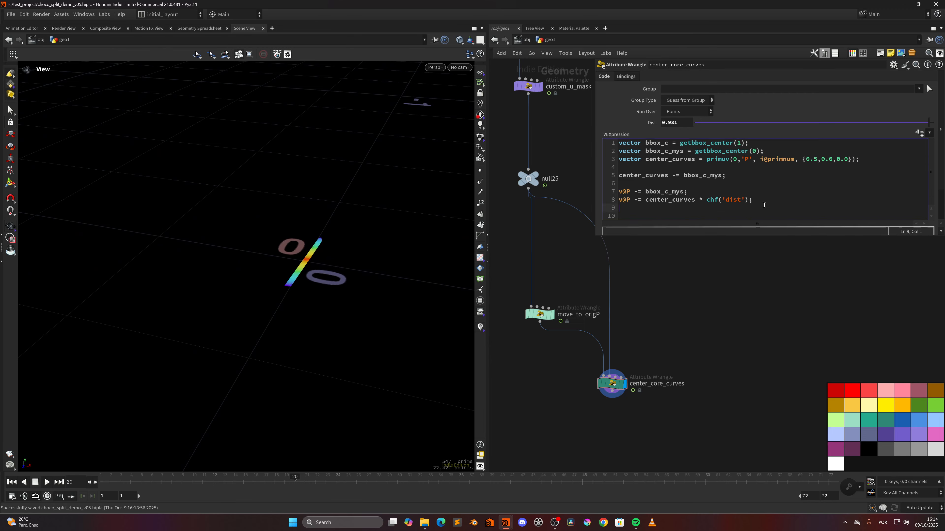
text(v@P)
text(+=)
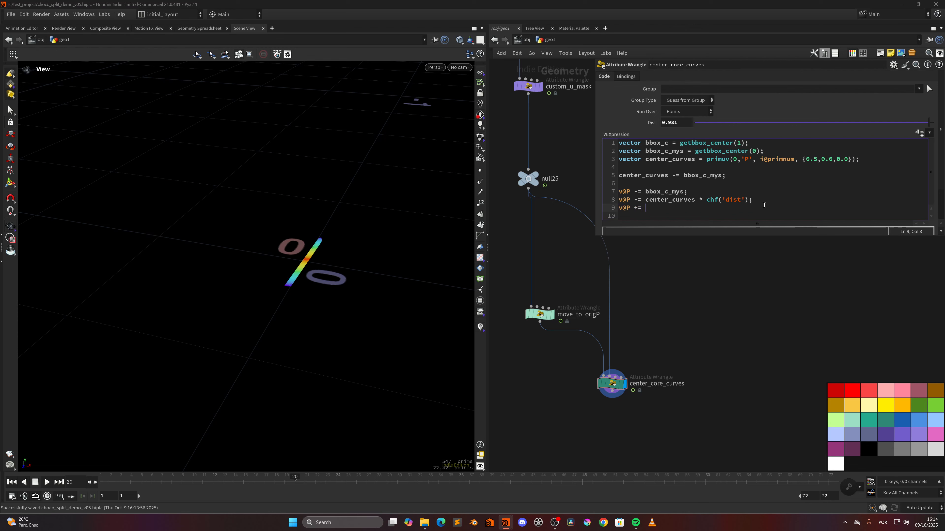
text( b)
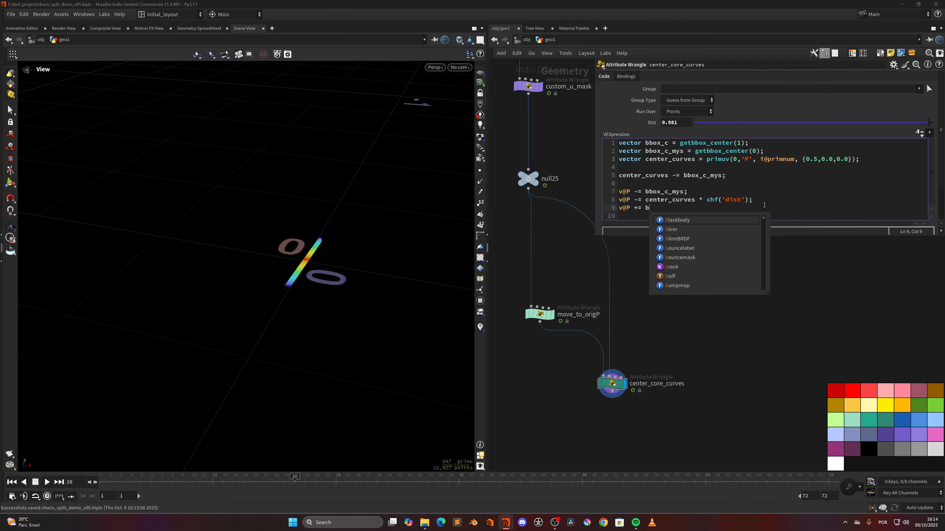
text(box_c;)
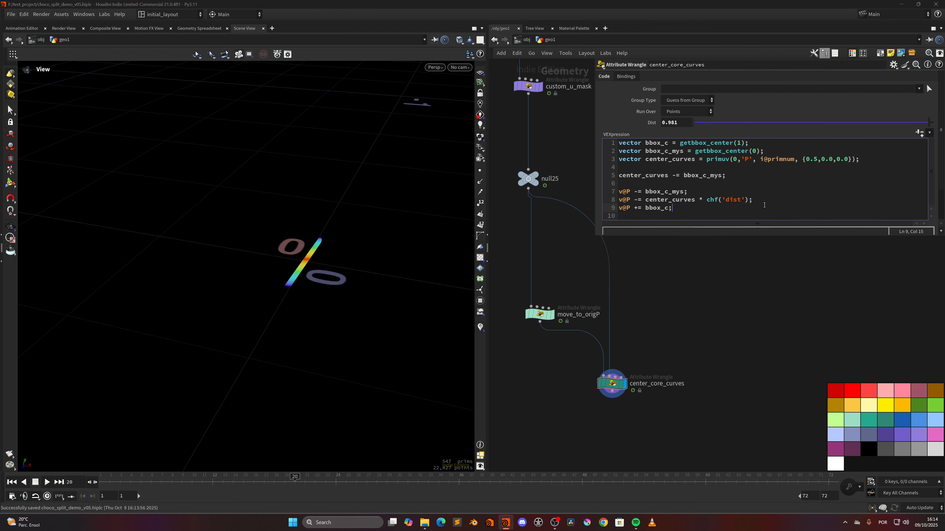
click(696, 279)
Step: Show null25 as a template behind the thin core to compare their positions, and save the scene
middle_drag(377, 268, 322, 312)
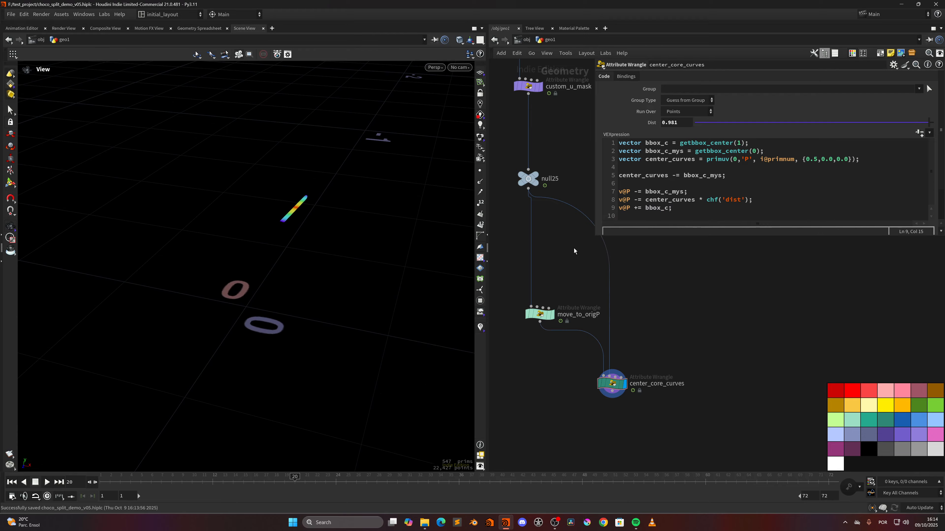
middle_drag(561, 224, 563, 277)
click(540, 235)
middle_drag(241, 234, 297, 217)
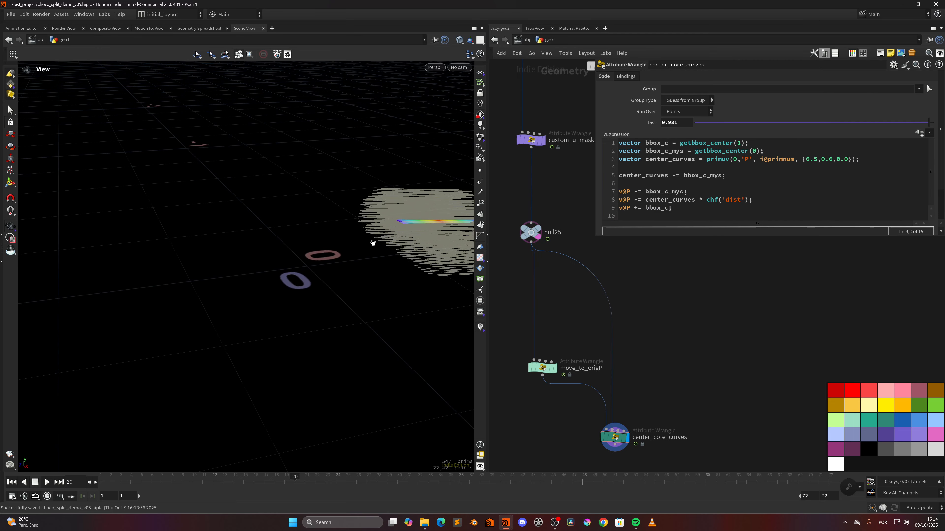
drag(361, 246, 372, 291)
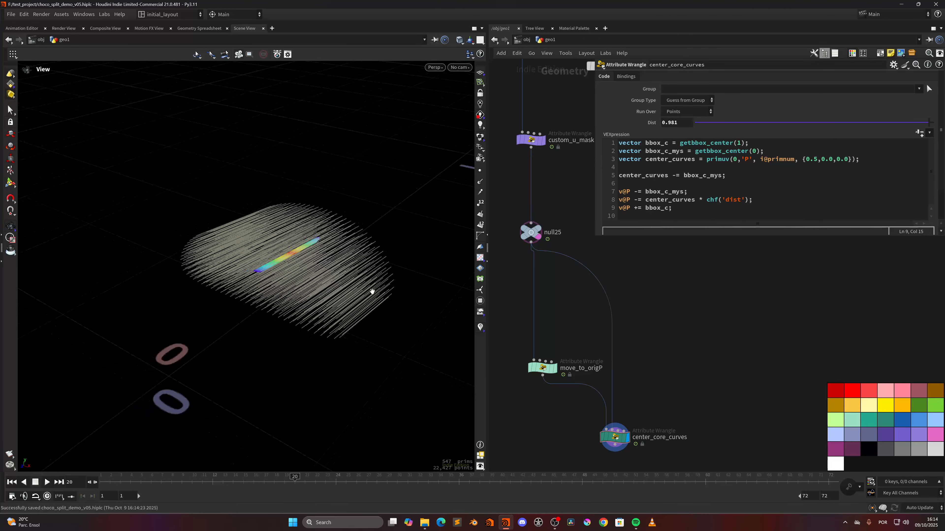
key(ctrl+s)
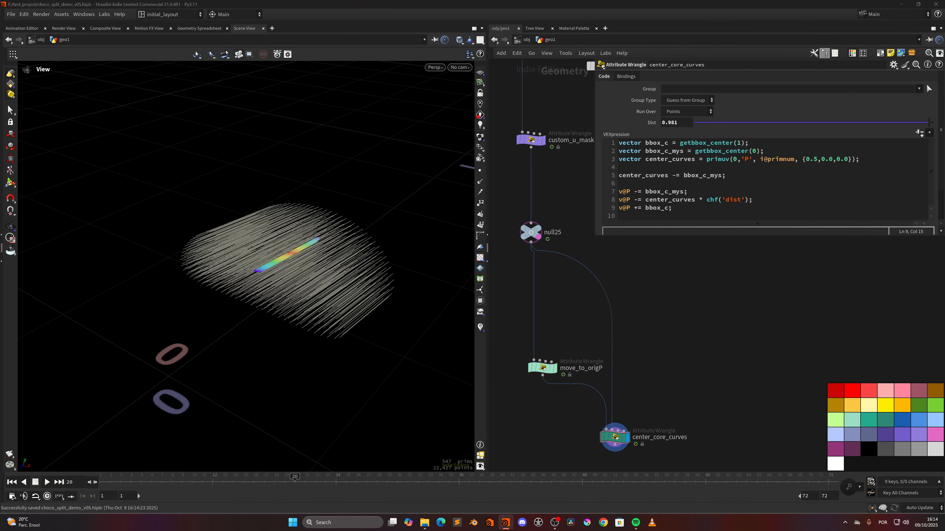
drag(293, 311, 255, 222)
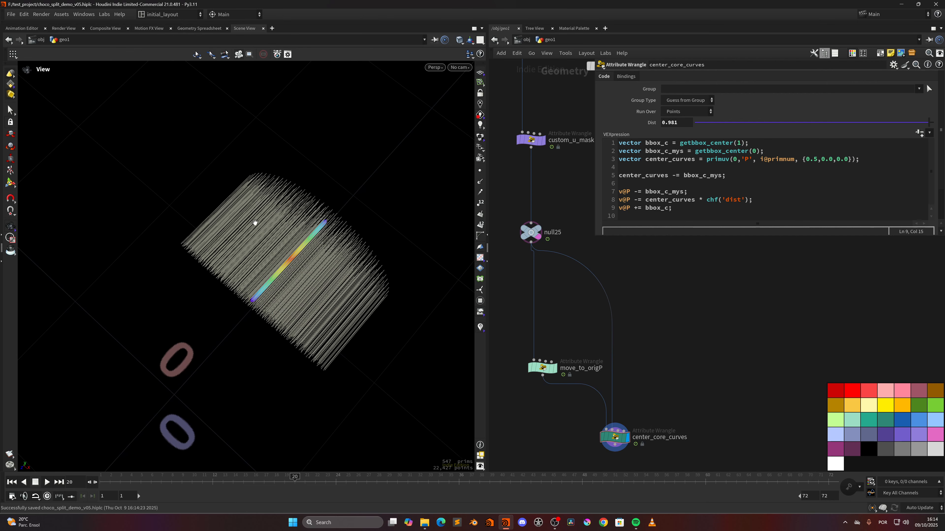
Step: Branch a new Null node off null25, placed beside move_to_origP
middle_drag(516, 271, 564, 245)
click(578, 216)
click(522, 405)
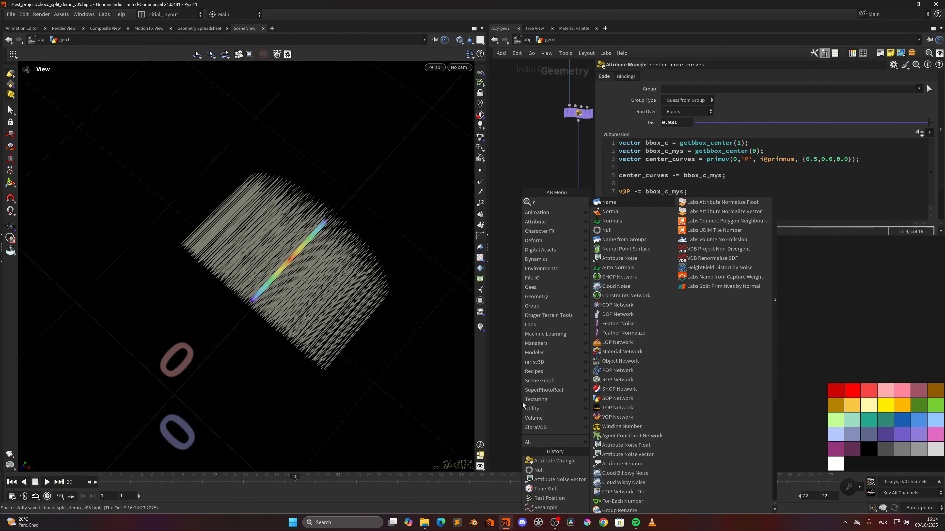
text(null)
key(Return)
drag(548, 374, 500, 434)
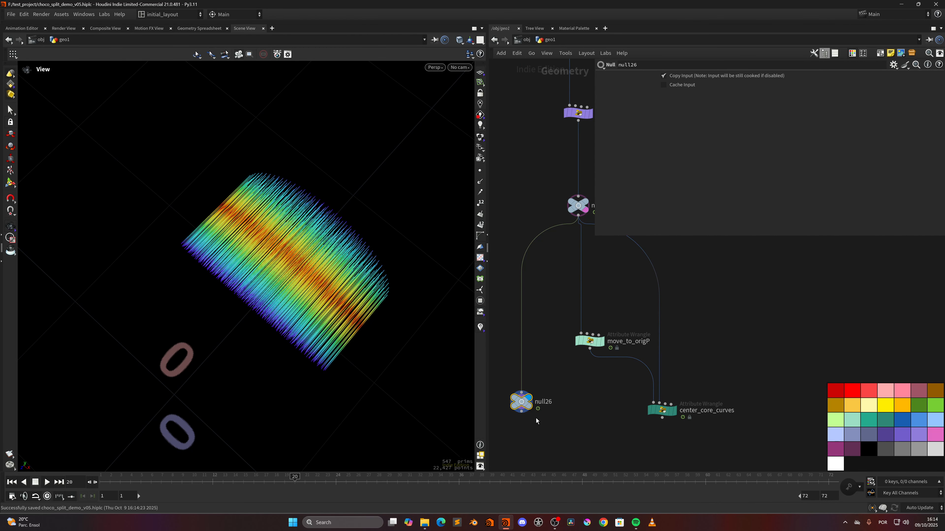
Step: Give the new null a circular shape and a pale yellow color, and rename it rest_anim
key(c)
key(c)
key(z)
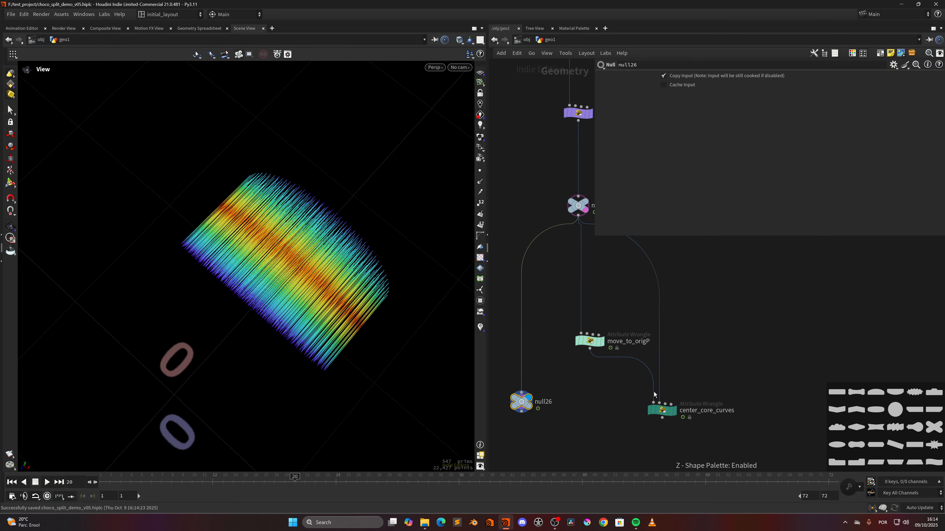
click(895, 410)
key(c)
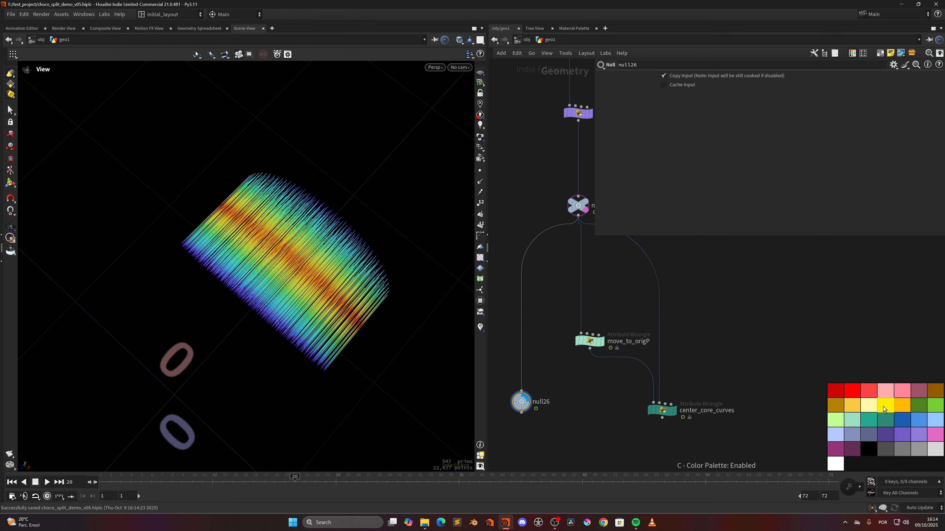
click(869, 405)
double_click(543, 403)
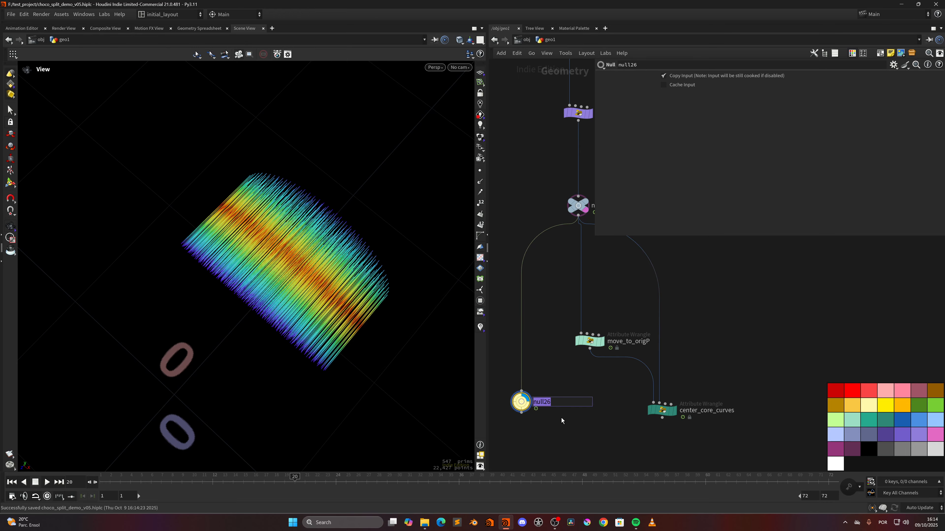
text(rest_anim)
key(Return)
Step: Duplicate the rest_anim null and connect the copy to the output of center_core_curves
middle_drag(561, 419, 564, 378)
alt+drag(564, 376, 669, 423)
drag(671, 363, 665, 411)
drag(665, 422, 669, 422)
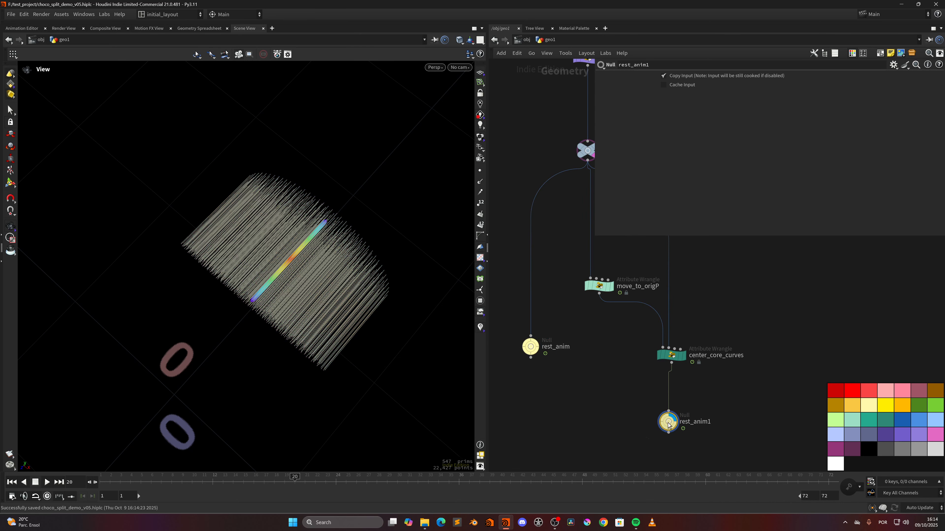
Step: Rename the null below center_core_curves as deformed, and save the scene
double_click(707, 425)
text(deform)
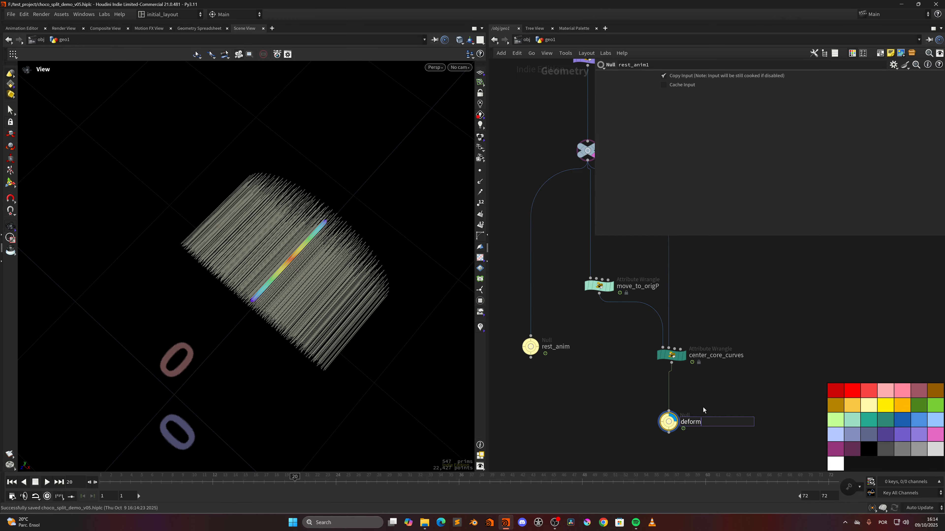
text(ed)
key(Return)
scroll(615, 373, down, 4)
middle_drag(615, 394, 614, 376)
scroll(594, 401, up, 4)
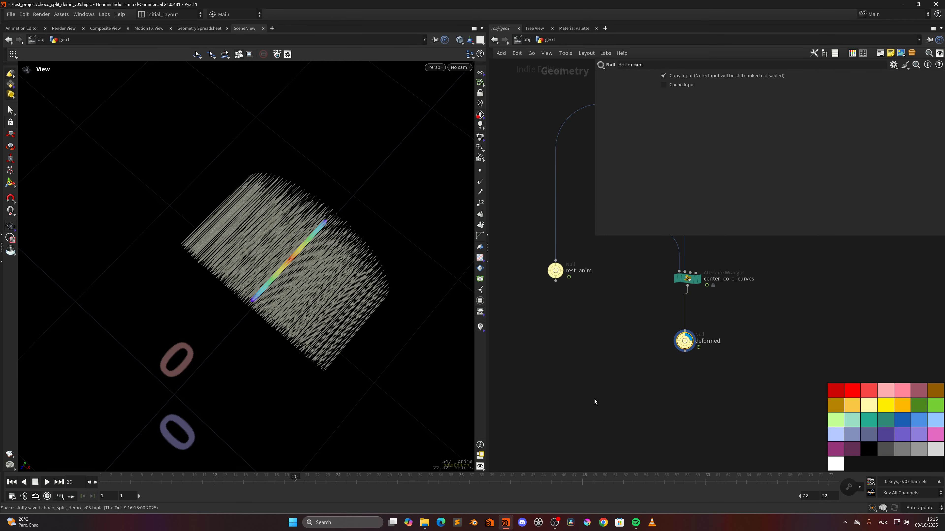
click(577, 397)
key(ctrl+s)
Step: Add an Attribute Wrangle with rest_anim as its first input and deformed as its second input
key(Tab)
text(attw)
key(Return)
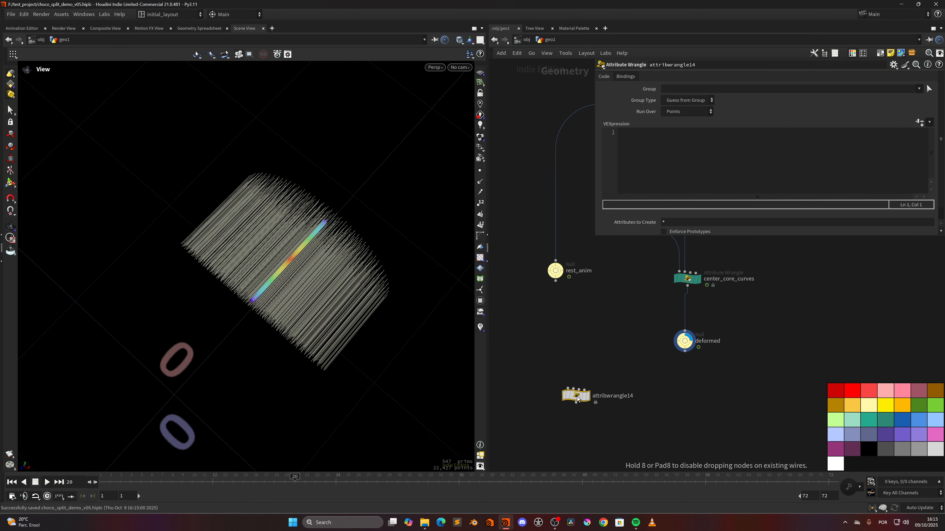
drag(556, 281, 684, 351)
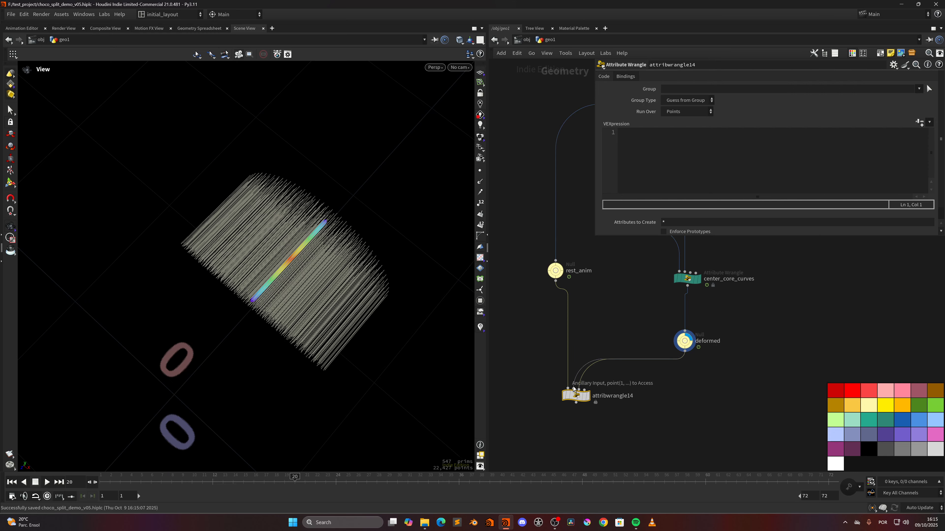
Step: Rename the new wrangle deform_stretch, color it purple, and save the scene
click(612, 397)
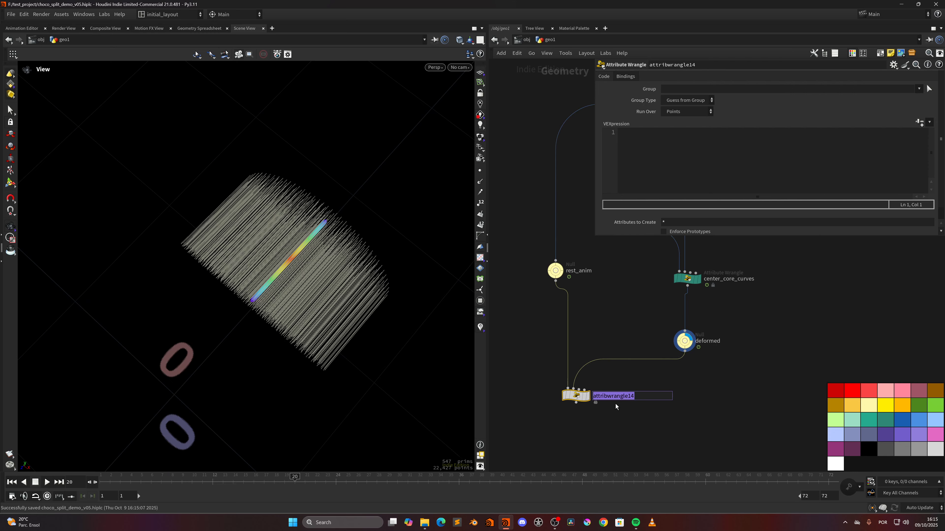
text(deform_stretch)
key(Return)
click(903, 434)
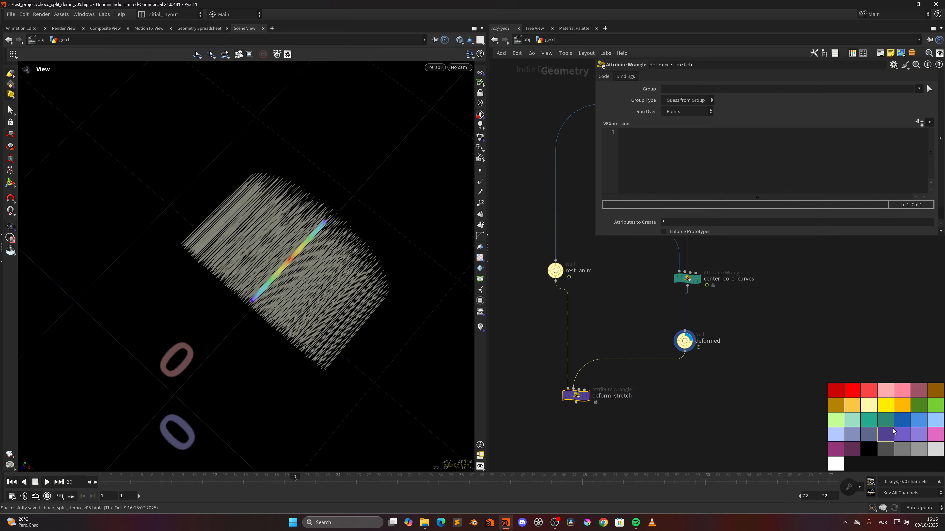
click(905, 435)
drag(580, 396, 570, 421)
key(ctrl+s)
Step: Display rest_anim and turn off the visualization of its u point attribute
scroll(676, 393, down, 3)
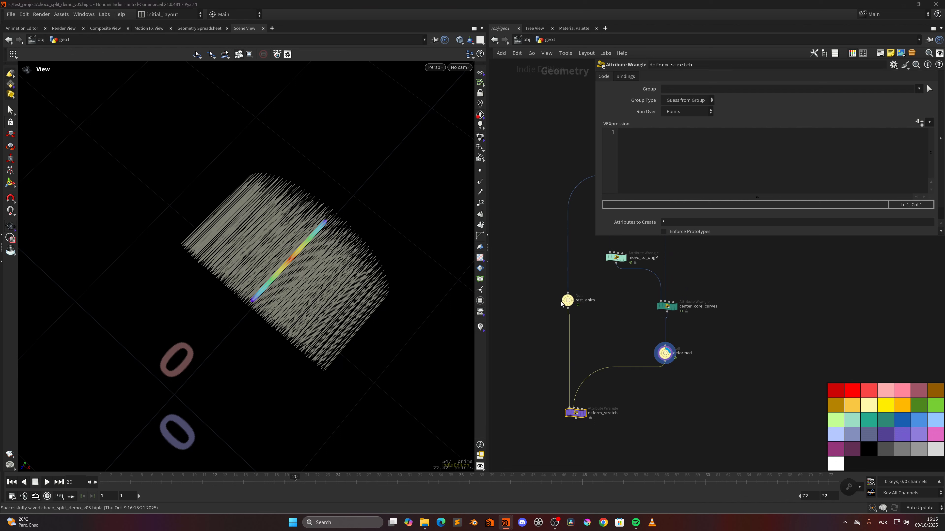
click(579, 289)
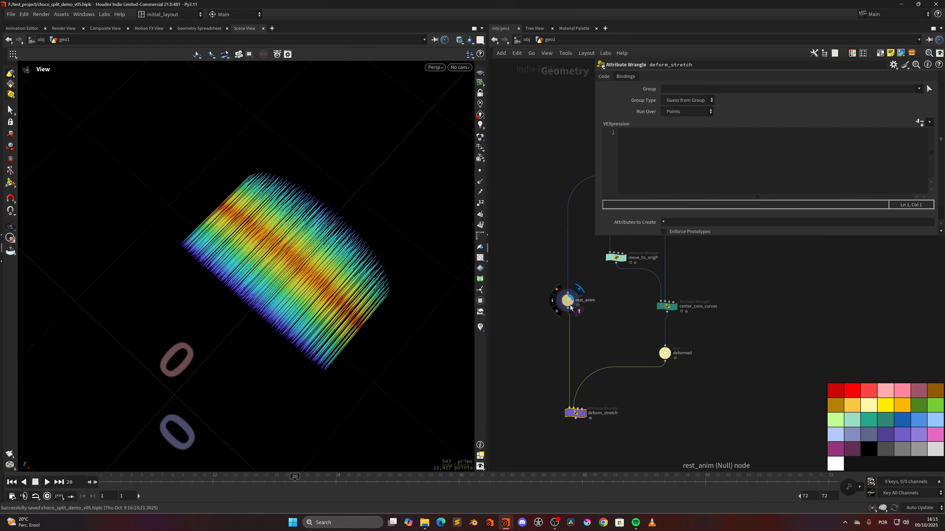
click(552, 300)
click(470, 301)
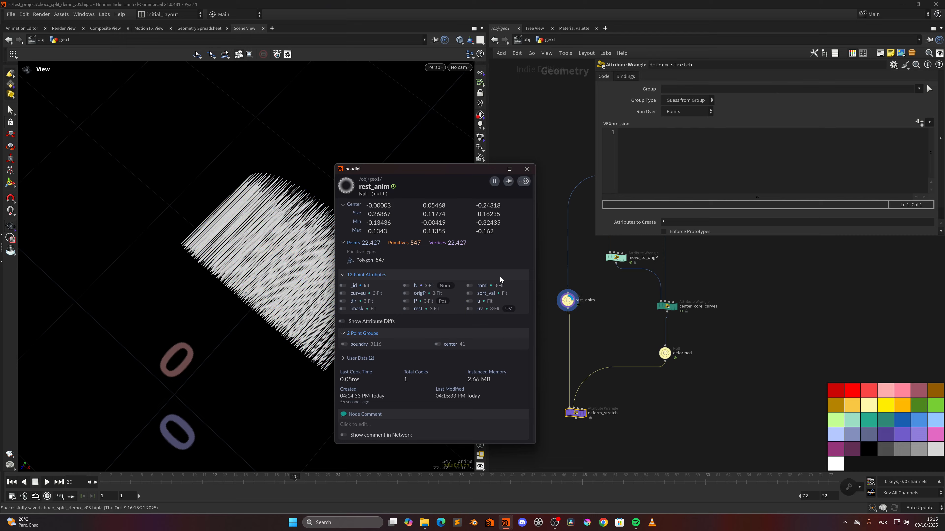
click(527, 169)
Step: Preview the deformed null in the viewport, and switch the display to deform_stretch
click(677, 343)
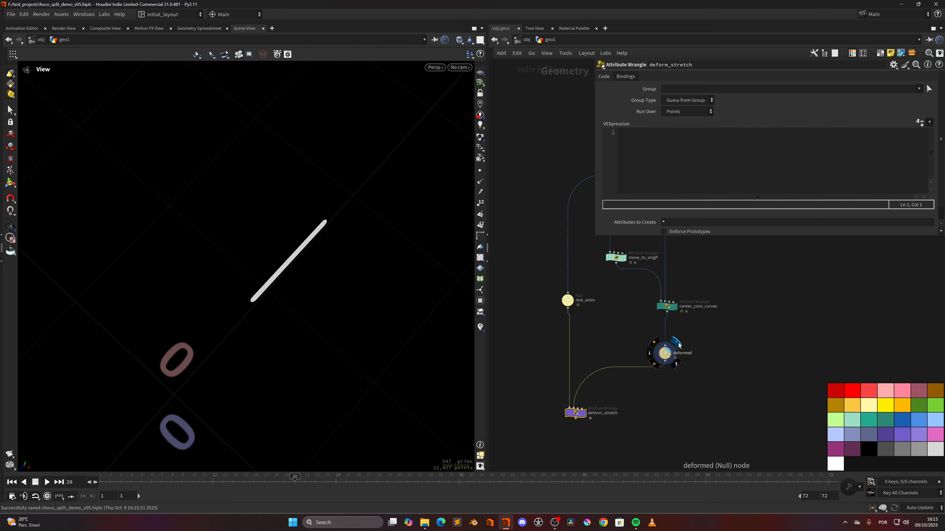
middle_drag(614, 400, 622, 358)
scroll(603, 348, up, 2)
click(595, 367)
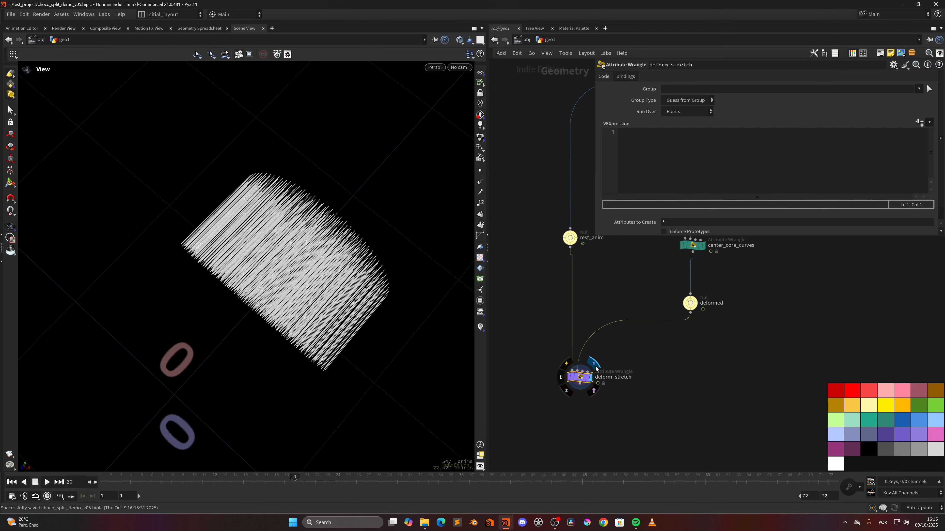
drag(580, 384, 578, 390)
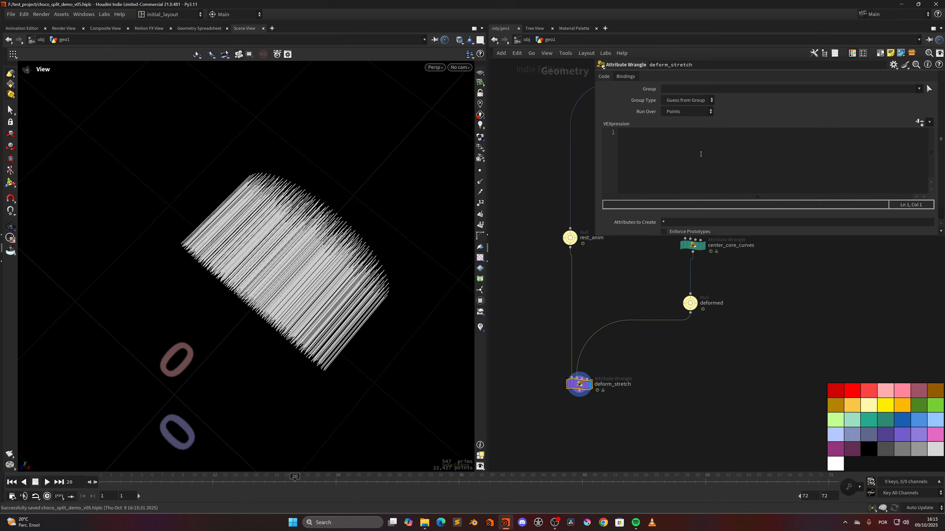
Step: Start the deform_stretch code with the line "float bias = chramp('u_remap', f@u);"
click(679, 151)
text(float)
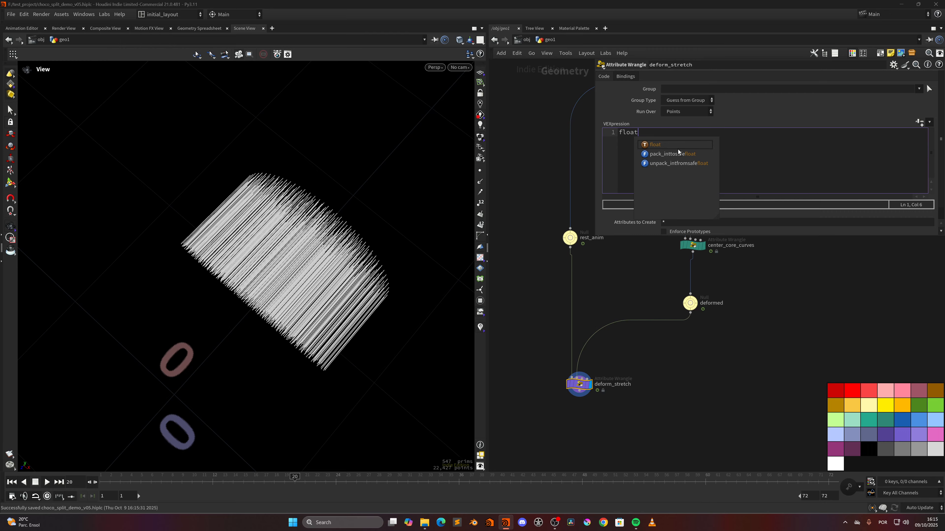
text( bias = )
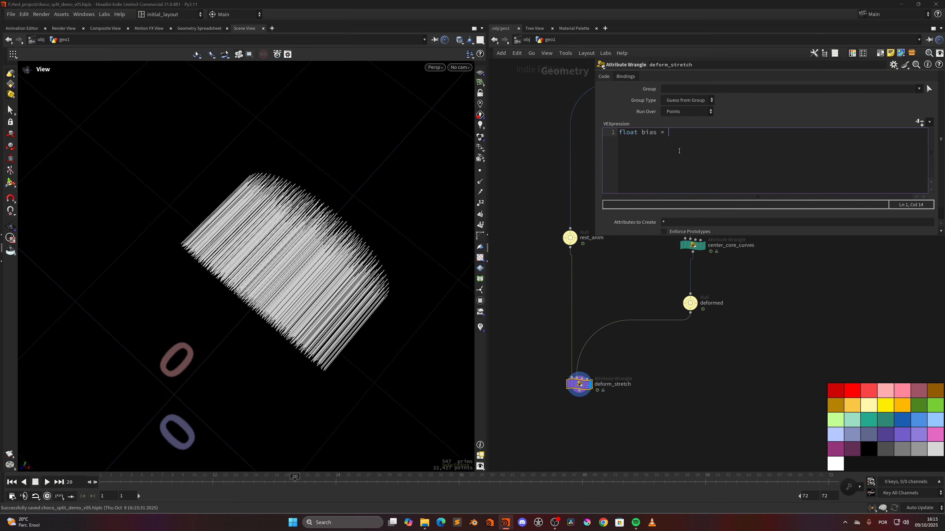
text(chramp()'u_remap', f@u)
text(;)
key(Return)
key(Return)
Step: Add a time control to deform_stretch with the line "float time = chf('time');"
text(float toi)
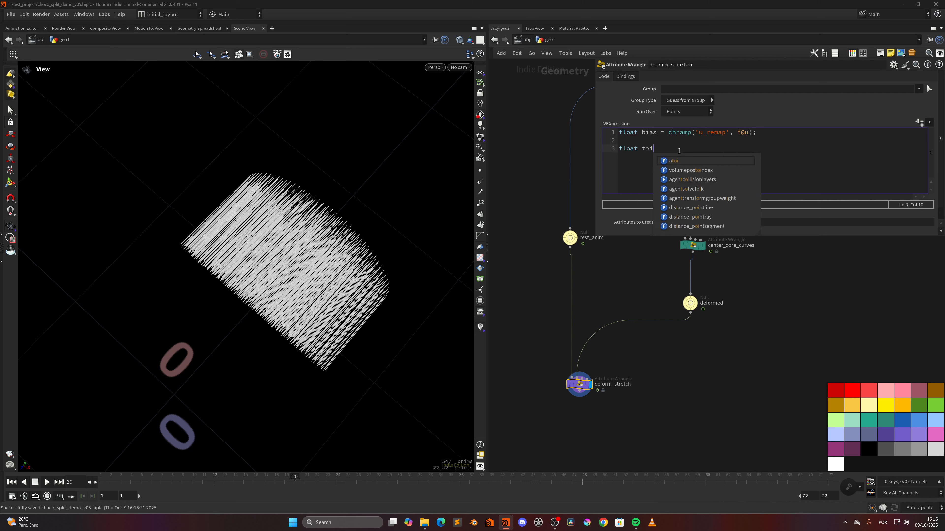
key(BackSpace)
key(BackSpace)
text(ime )
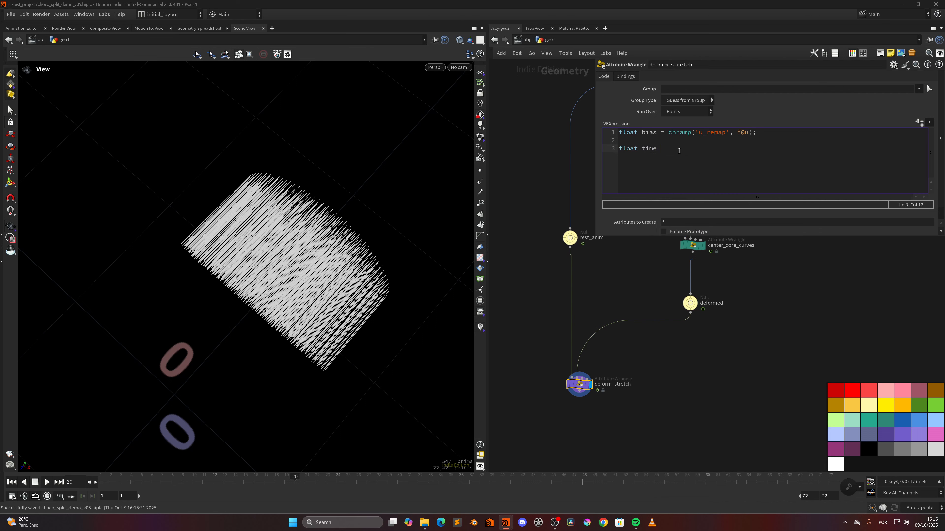
text(= chf('time');)
key(Return)
Step: Remap time into an animation value in deform_stretch with the line "float anim = fit(time, 0.0, 1.8, 0.0, 1.0);"
text(float anim = fit(time, 0, 1.8, 0.0)
key(Right)
key(Right)
key(Right)
key(Right)
key(Right)
key(Right)
text(.0, 1.0);)
key(Return)
Step: Shape the animation value with a ramp by adding the line "anim = chramp('anim', anim);" to deform_stretch, and apply the code
text(anim )
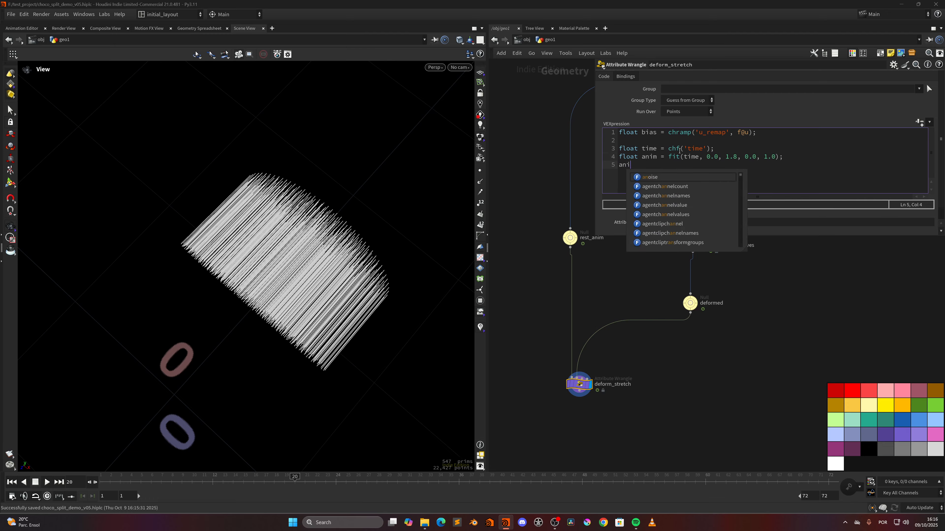
text(= chramp())
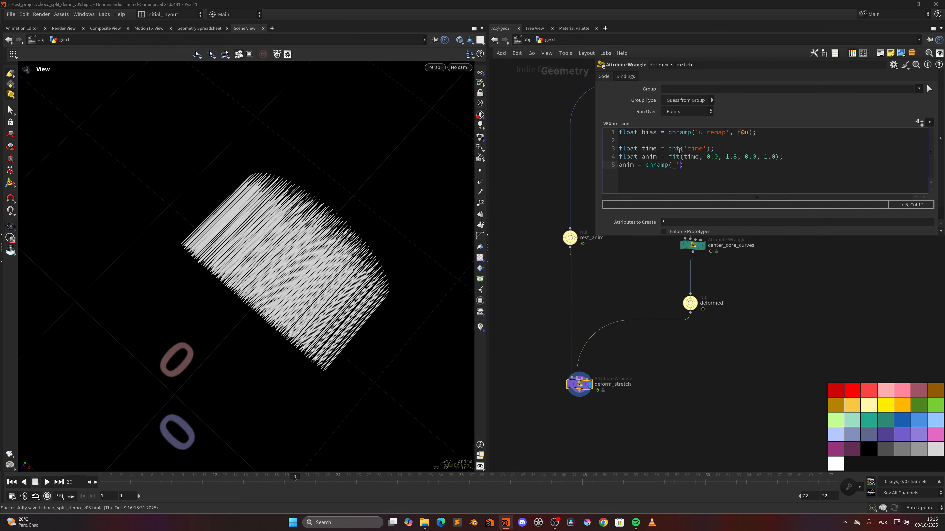
key(Left)
text(anim', anim);)
click(723, 333)
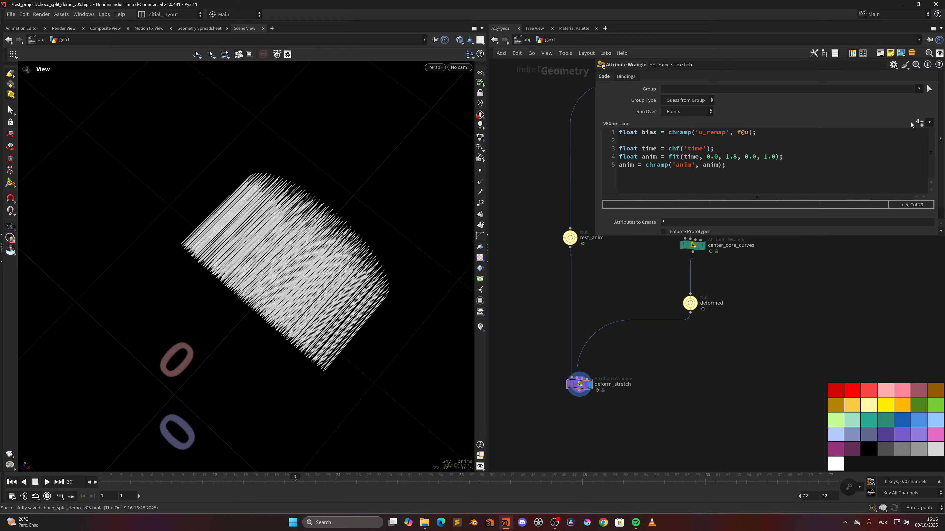
click(919, 123)
drag(678, 200, 581, 213)
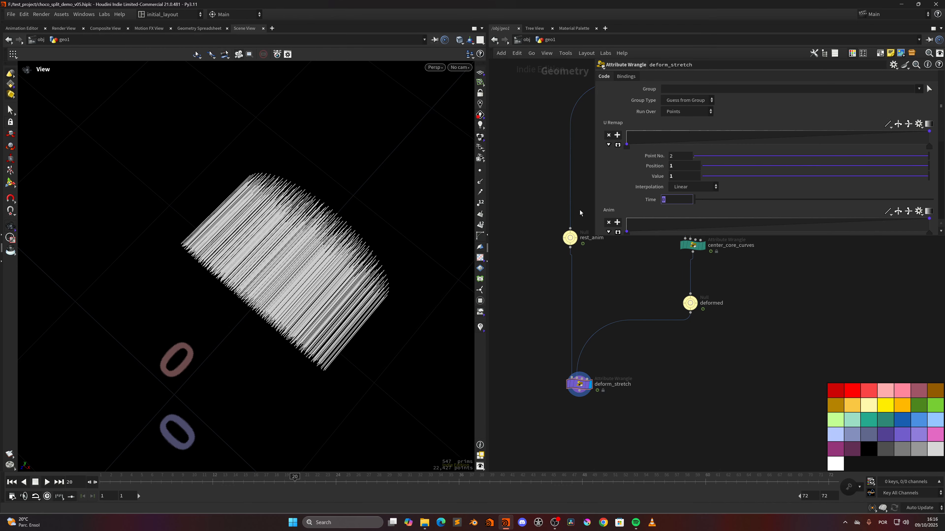
text(@time)
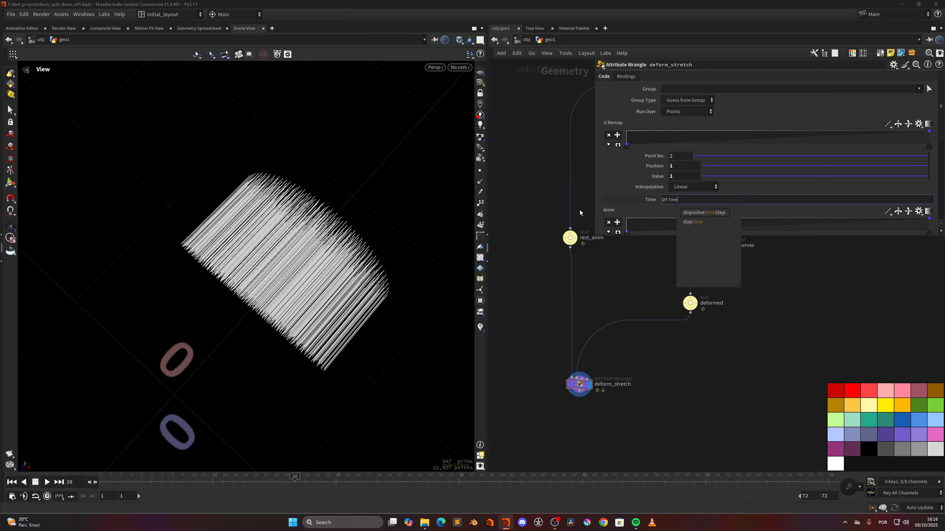
key(Return)
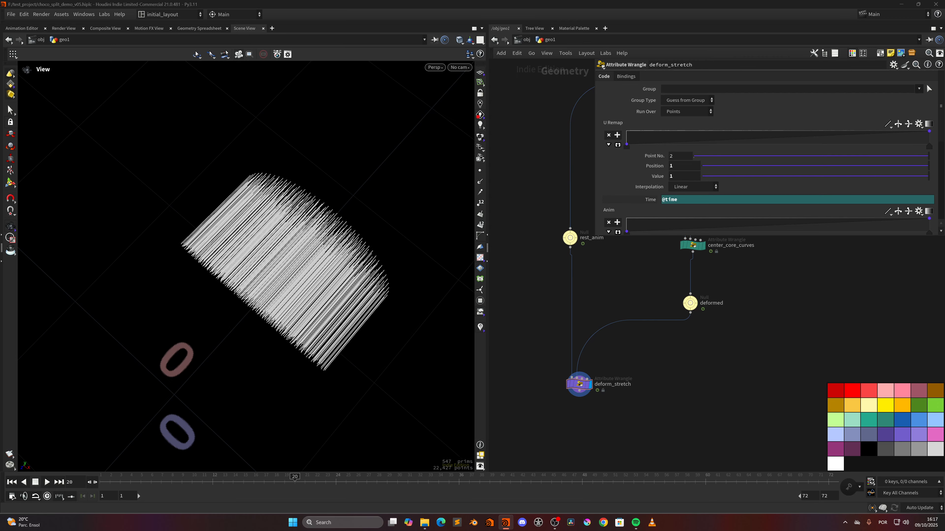
Step: Resize the floating parameter panel to show the whole code and hide the network's color palette
drag(815, 236, 809, 375)
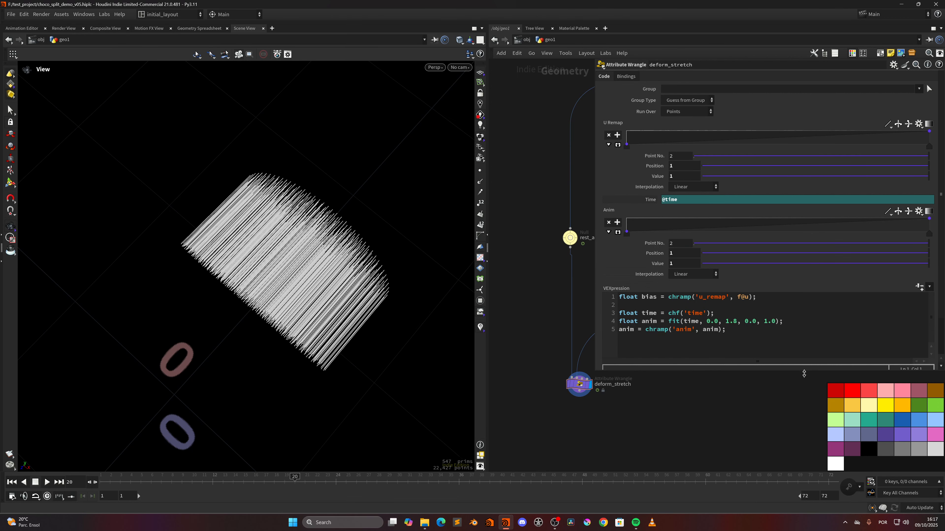
key(c)
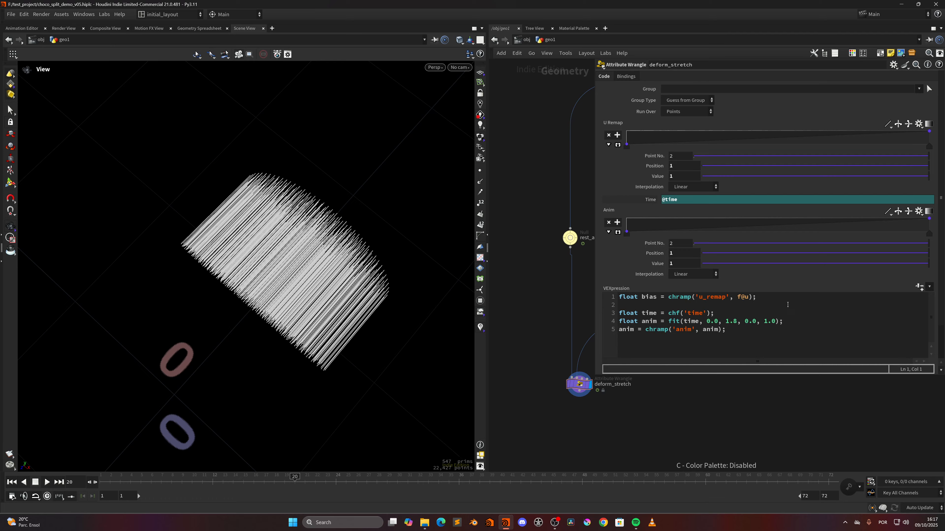
drag(786, 376, 786, 432)
drag(596, 274, 700, 265)
Step: Scale the bias by the animation and an amplitude control by adding the line "bias *= anim * chf('amp');" to deform_stretch
click(842, 360)
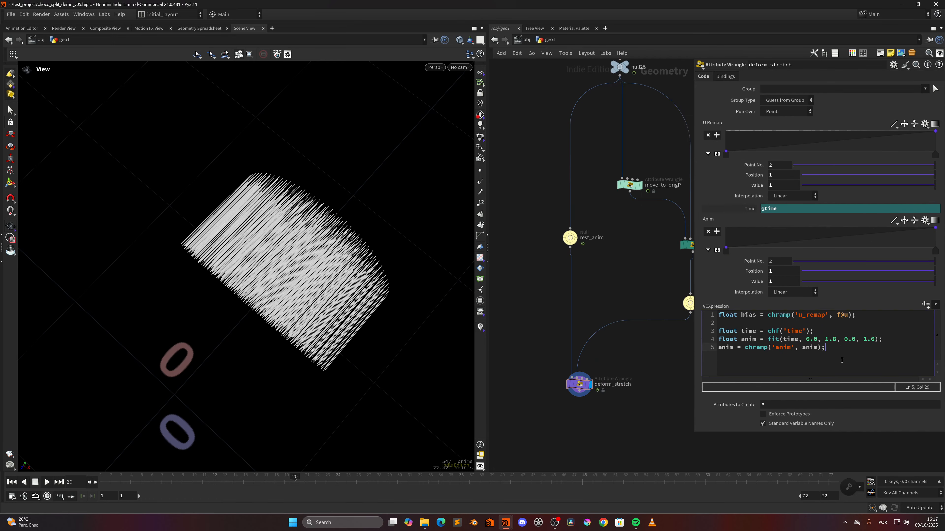
key(Return)
key(Return)
text(bias *)
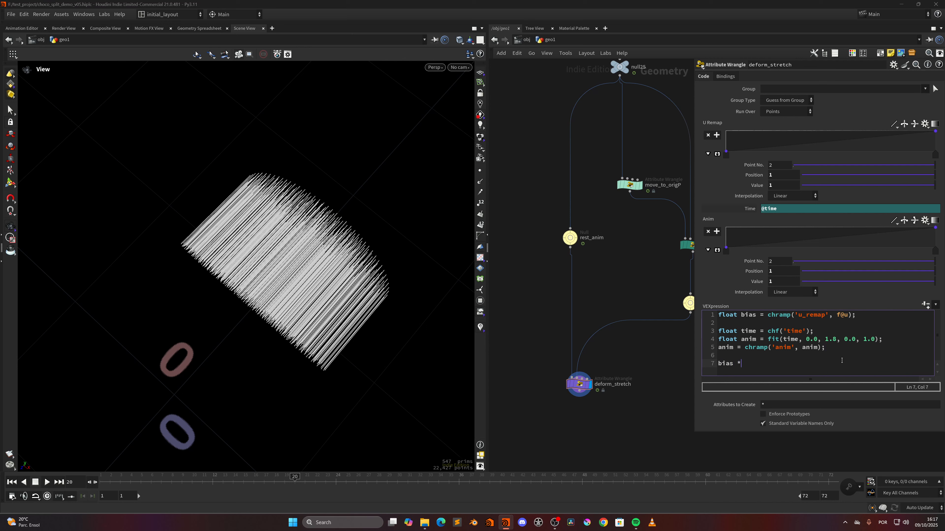
text(= anim * ch)
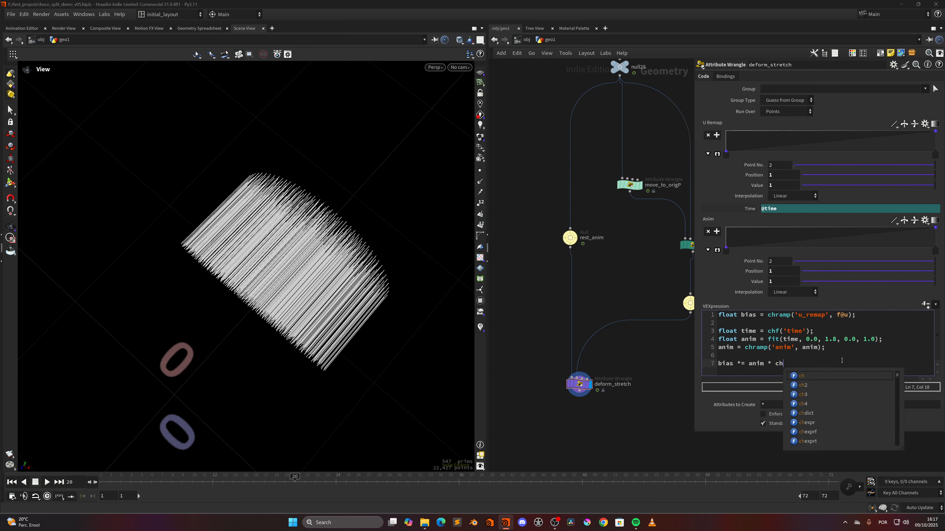
text(f()
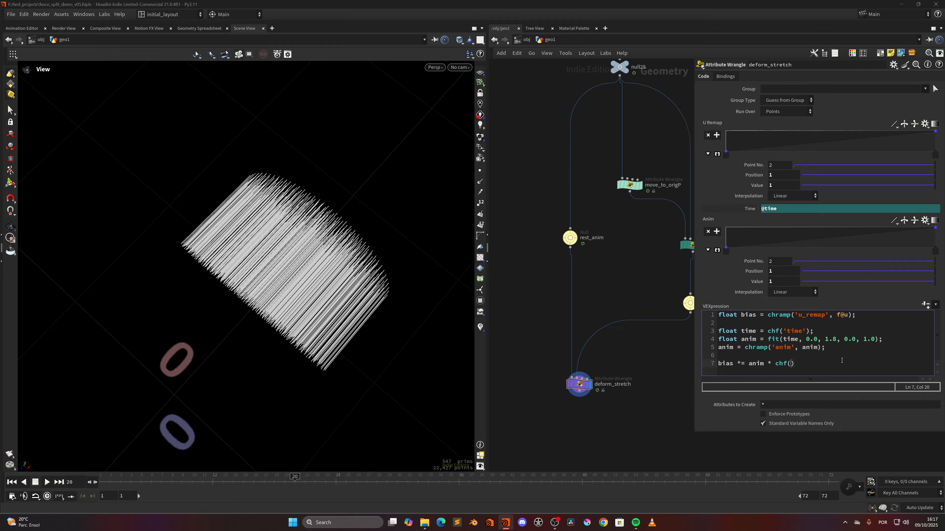
text('')
text(amp)
text(;)
key(Return)
key(Return)
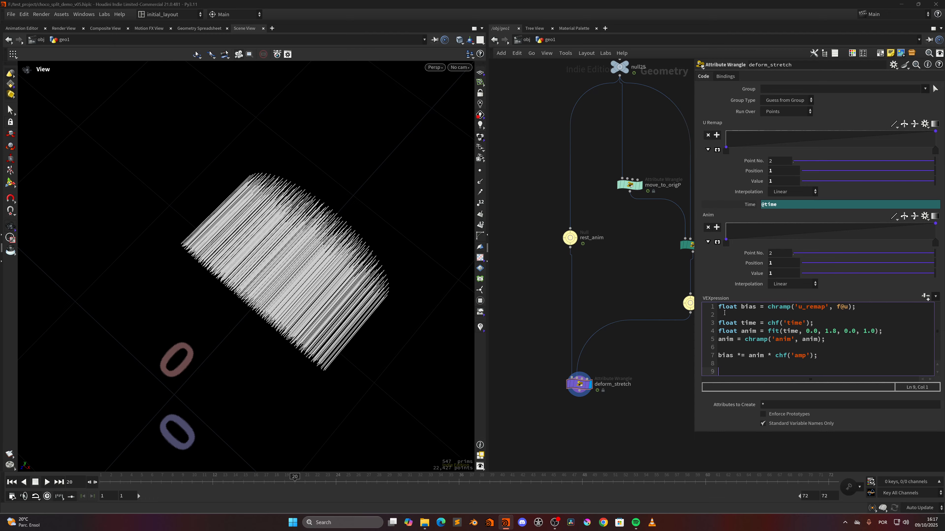
Step: Blend the points toward the second input with the line "v@P = lerp(v@P, v@opinput1_P, bias);" and go to the first frame
text(v@)
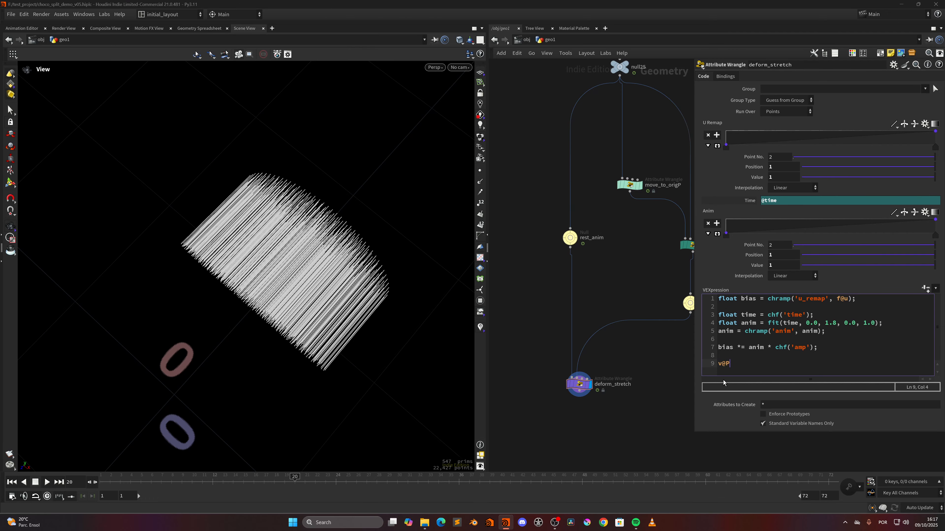
text(P = lerp())
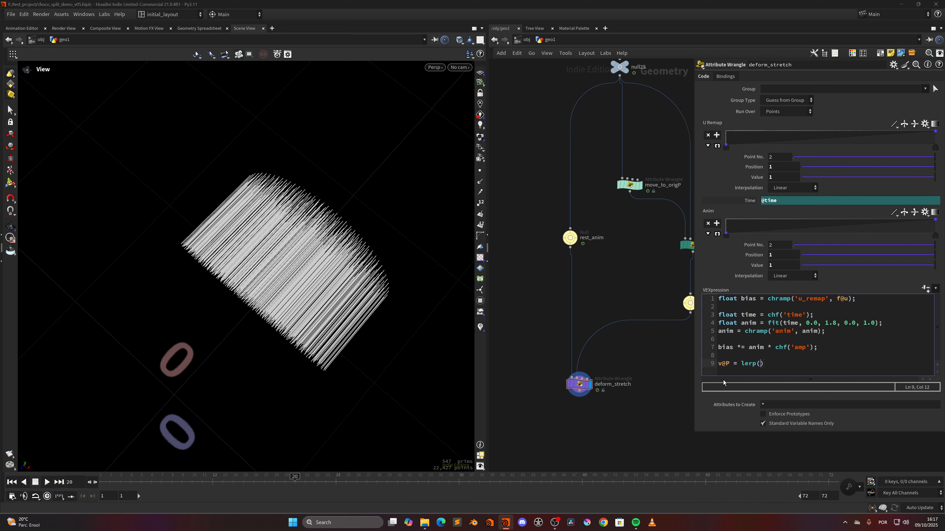
key(Left)
text(v@P, v@opinput1_P, bias);)
click(12, 483)
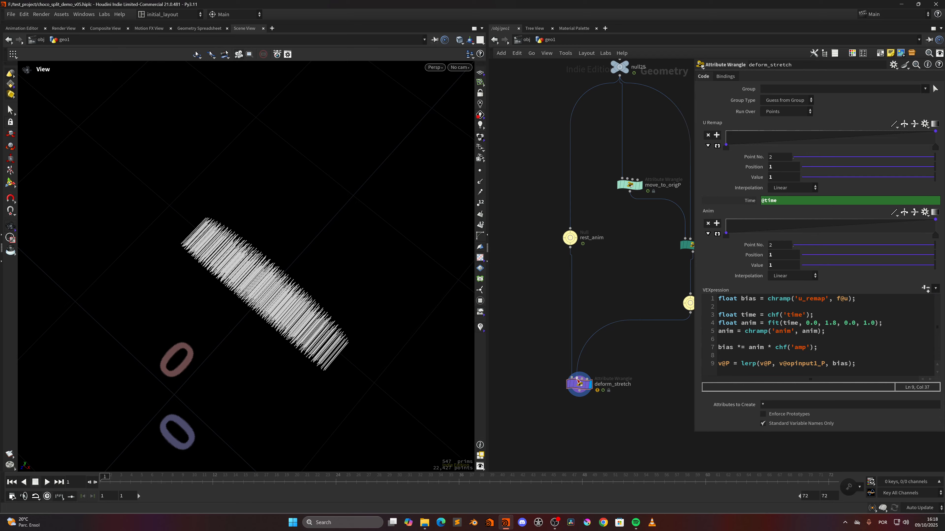
middle_click(579, 388)
middle_click(584, 387)
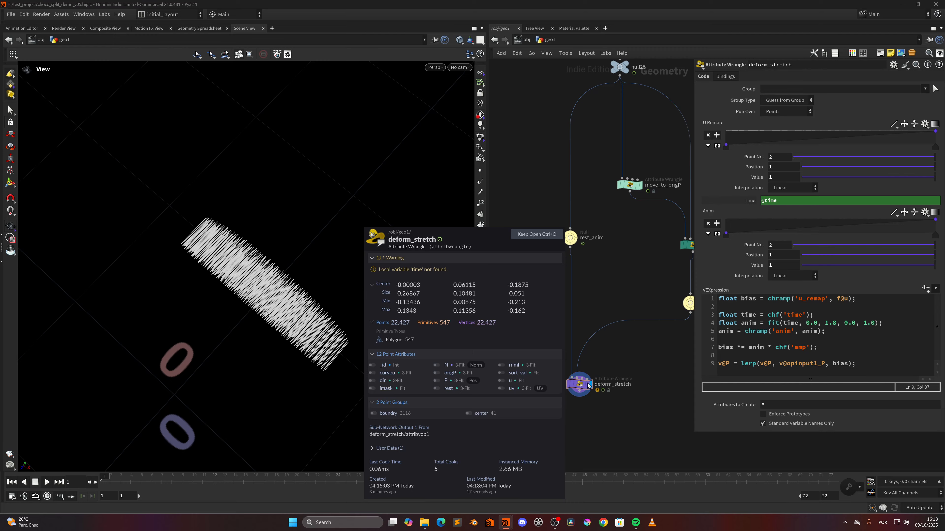
click(822, 317)
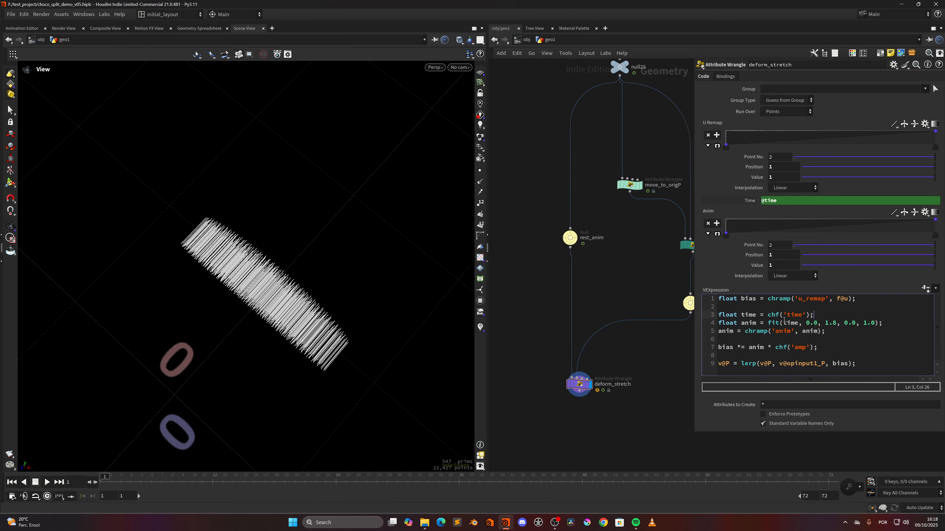
drag(764, 201, 768, 201)
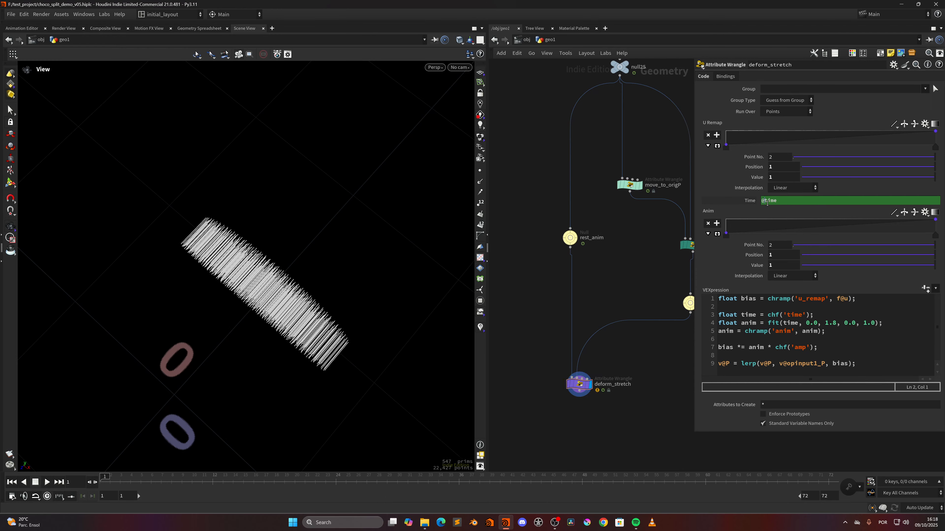
key(Return)
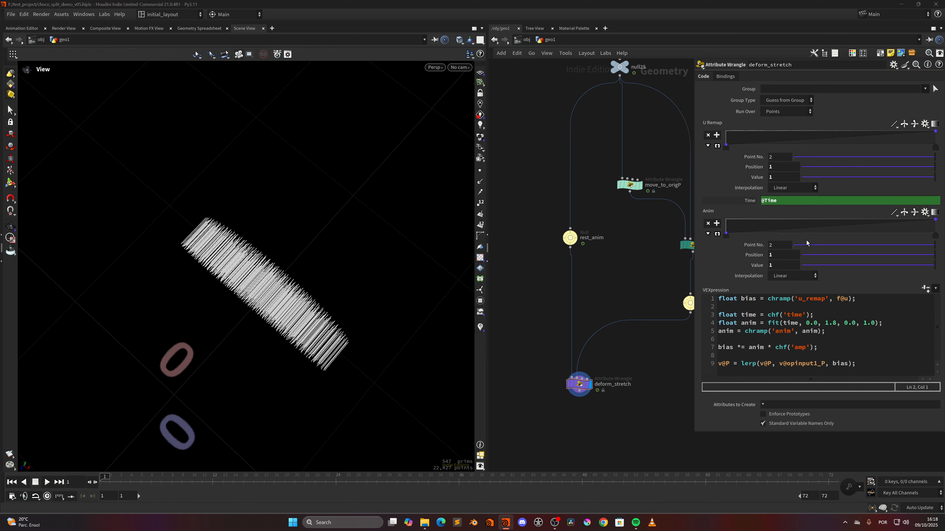
drag(105, 478, 118, 364)
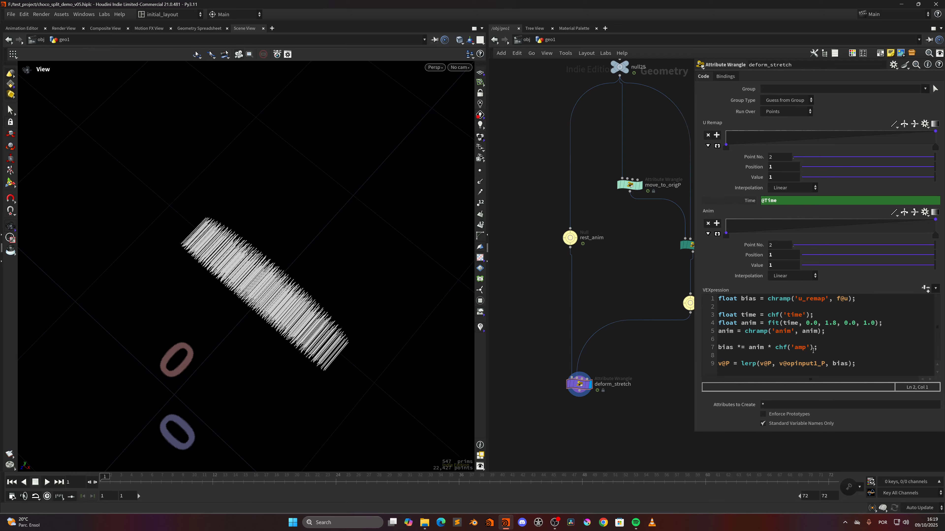
Step: Create the Amp control on deform_stretch, set it to 0.991 while previewing frame 35, and play the animation
click(925, 289)
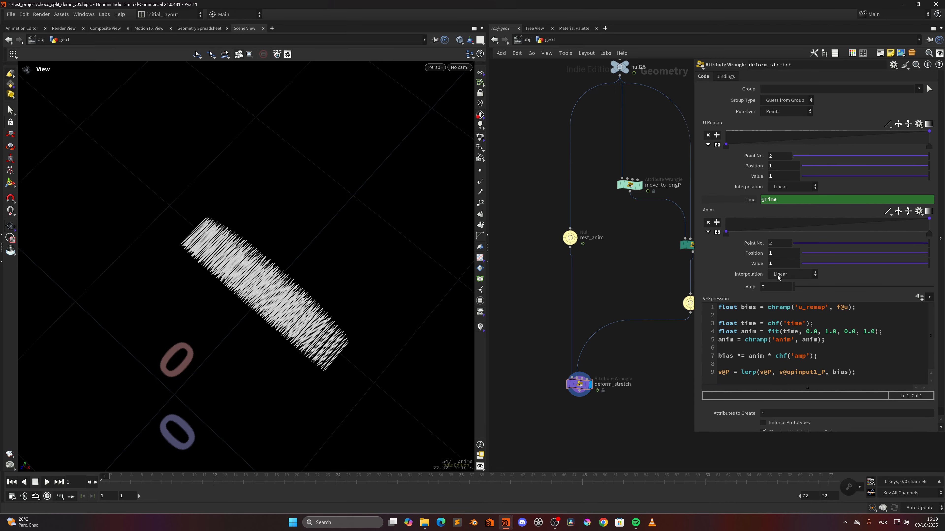
drag(795, 288, 874, 287)
drag(104, 478, 454, 477)
drag(875, 287, 899, 288)
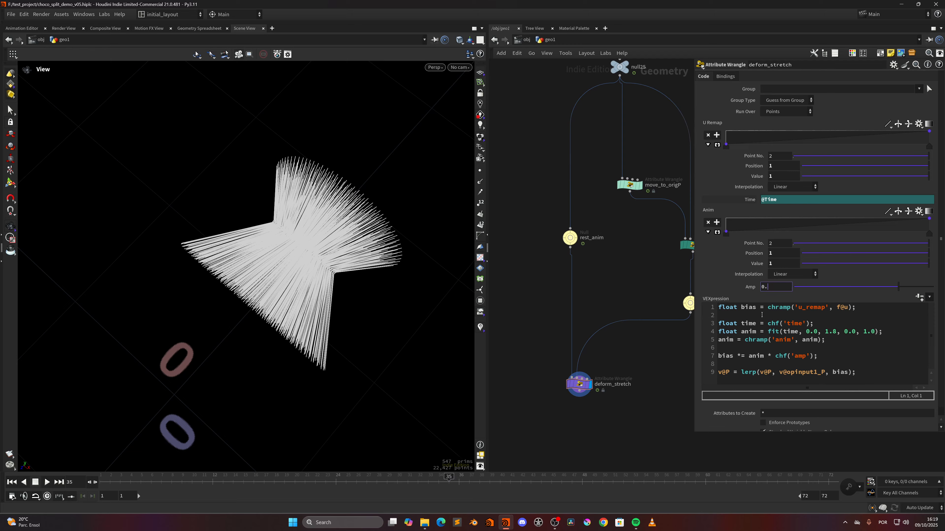
key(Return)
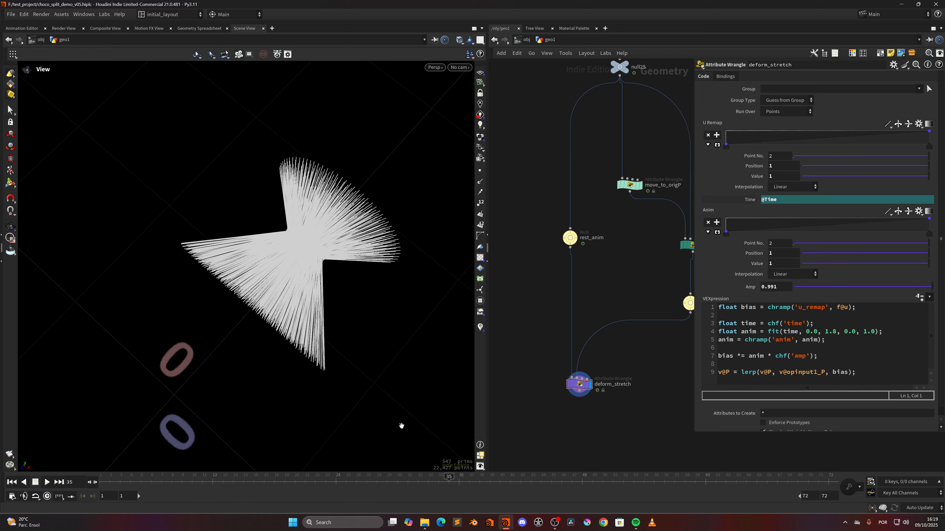
key(k)
drag(401, 426, 315, 257)
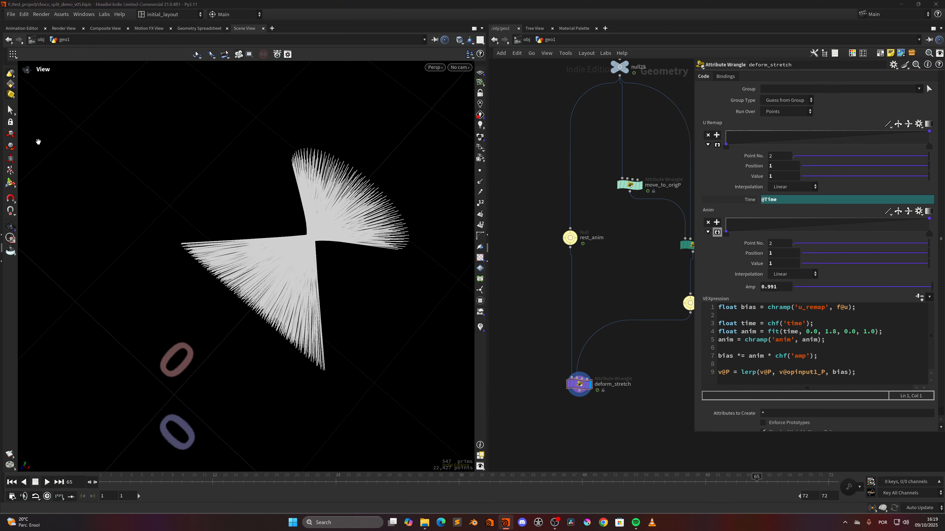
Step: Paste the prepared version of the deform_stretch wrangle into the network below rest_anim and cut its input wires
key(ctrl+v)
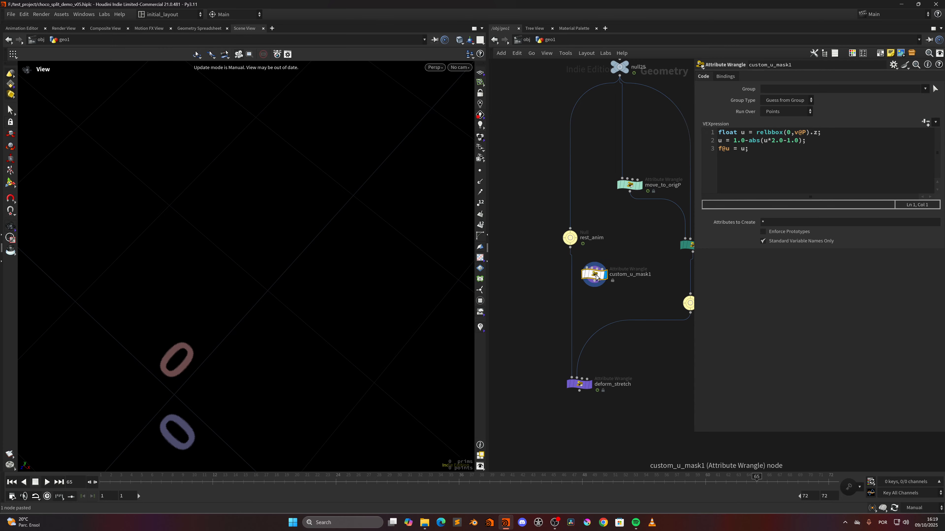
key(Delete)
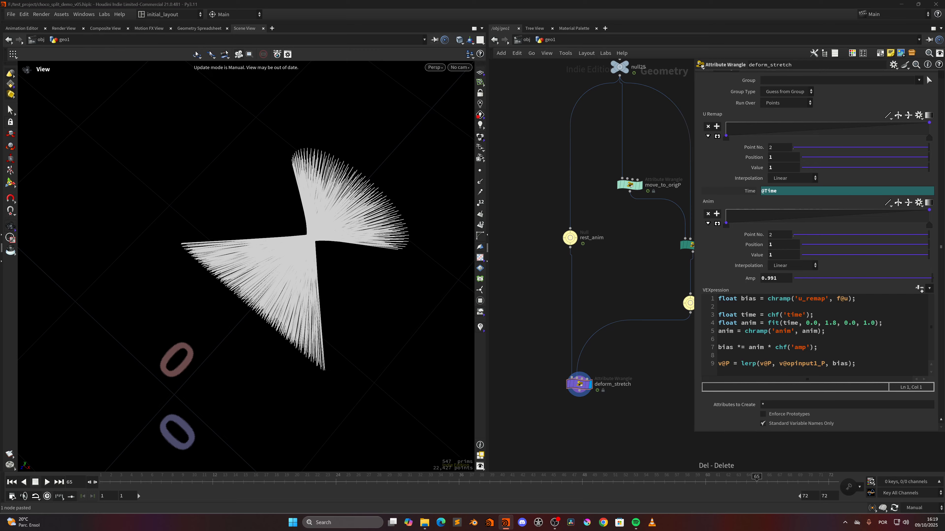
key(ctrl+v)
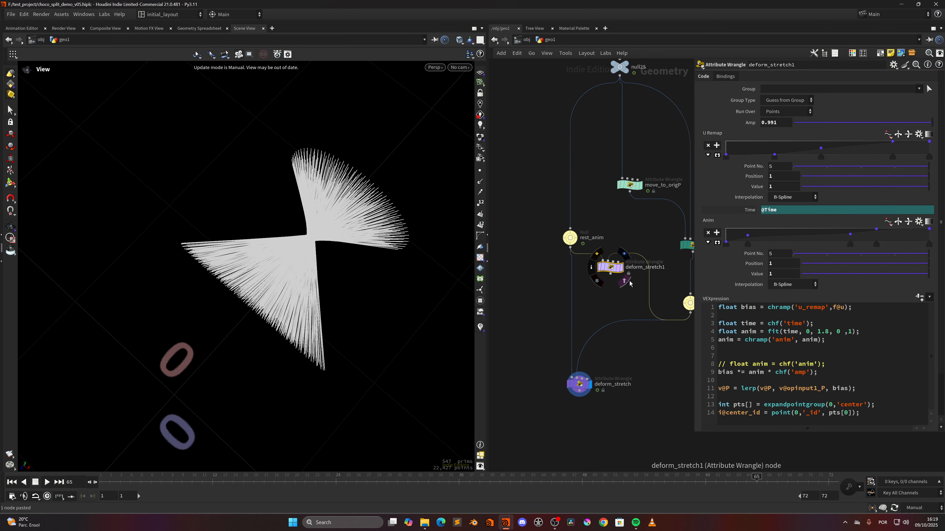
key(y)
drag(625, 289, 629, 252)
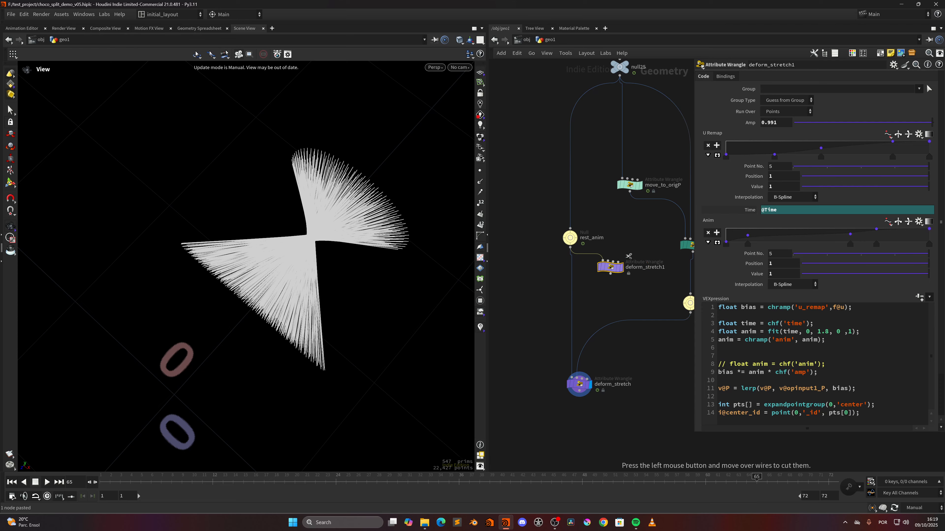
key(y)
drag(588, 280, 594, 247)
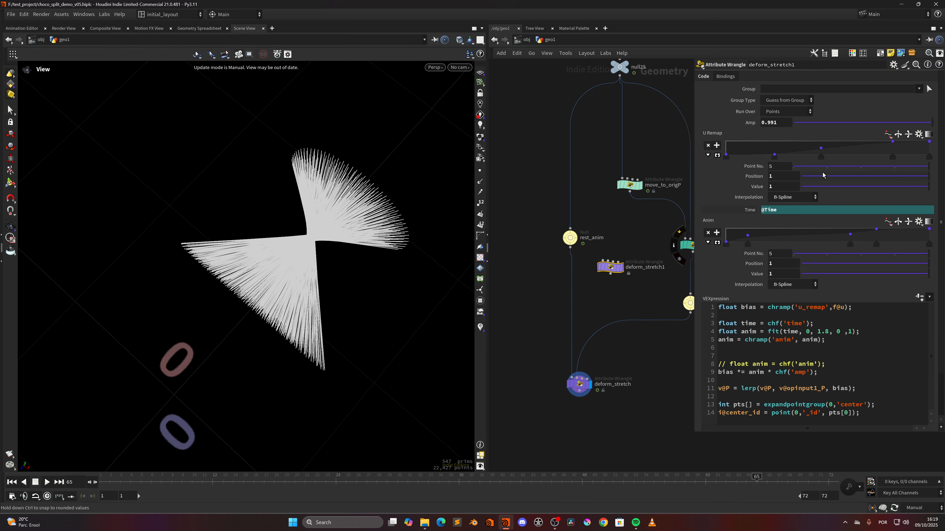
Step: Copy the U Remap ramp from the pasted wrangle and paste its values into deform_stretch's U Remap ramp
right_click(709, 133)
click(733, 214)
drag(517, 355, 625, 436)
right_click(713, 115)
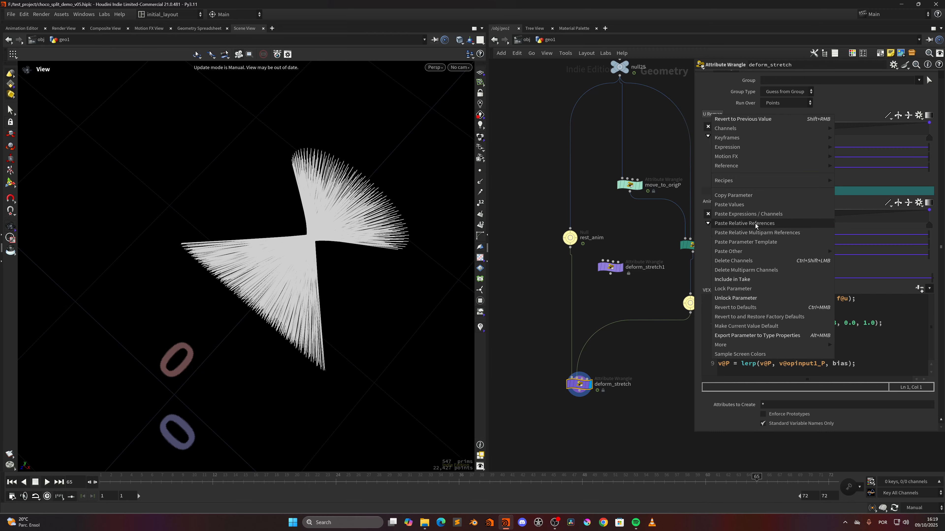
click(754, 205)
Step: Copy the Anim ramp from the pasted wrangle and paste its values into deform_stretch's Anim ramp
click(626, 274)
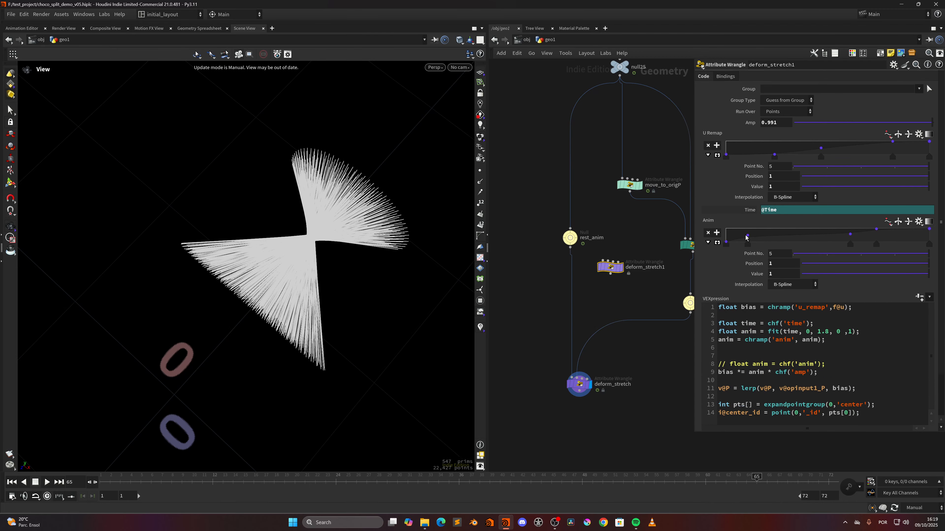
right_click(707, 221)
click(732, 302)
drag(514, 356, 580, 387)
right_click(708, 201)
click(735, 296)
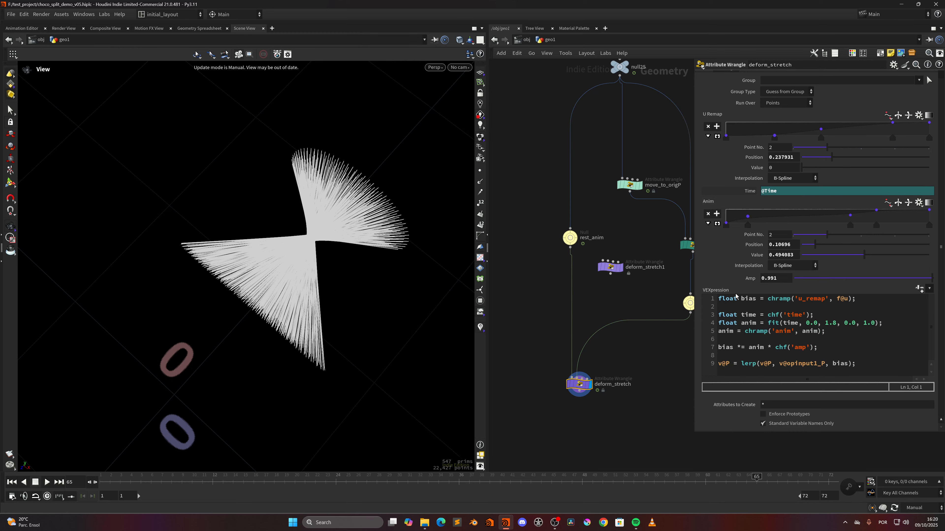
Step: Bypass the pasted reference wrangle and switch the update mode back to Auto Update
click(610, 267)
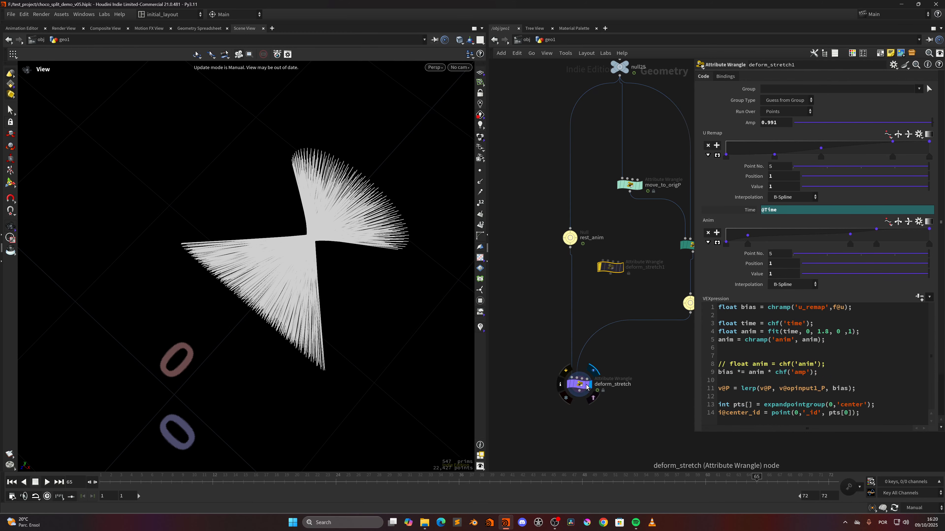
key(F9)
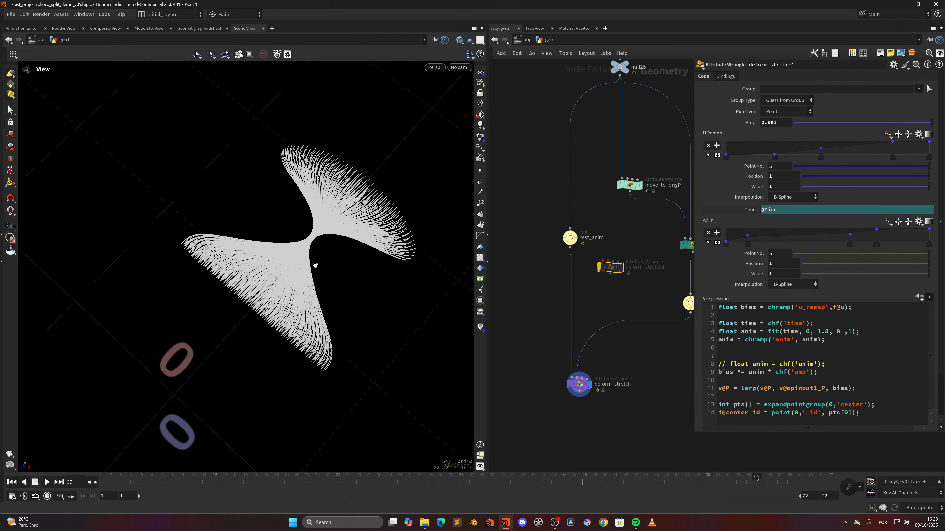
Step: Play the timeline and view the strands from another angle to examine the stretch animation with the new ramps
drag(315, 265, 277, 209)
click(48, 482)
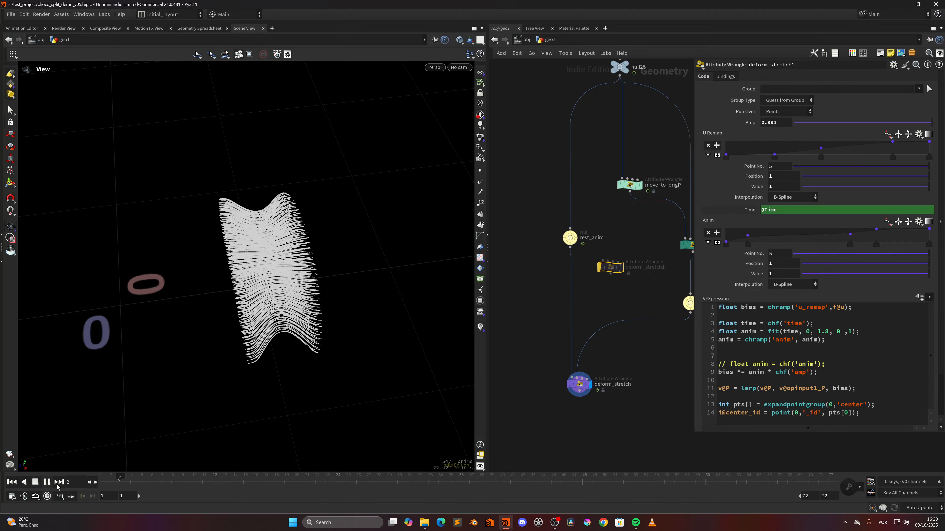
click(135, 482)
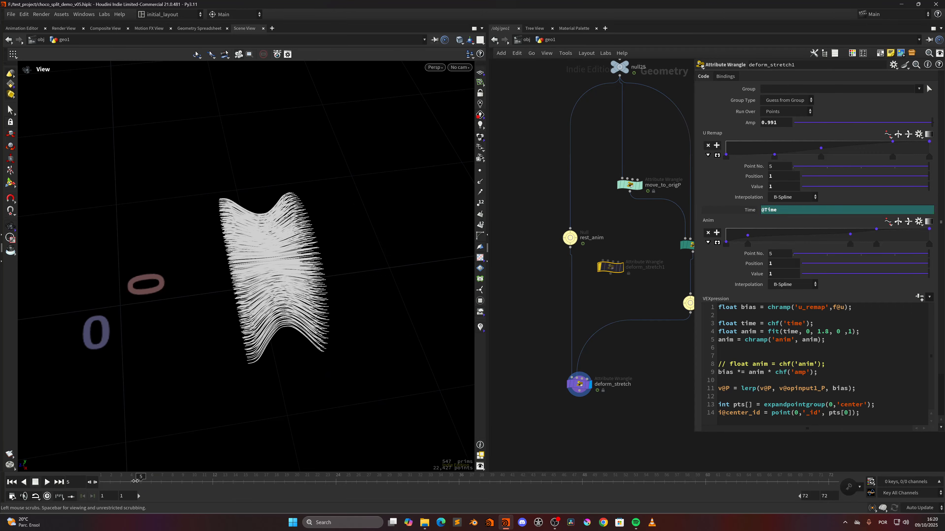
click(47, 482)
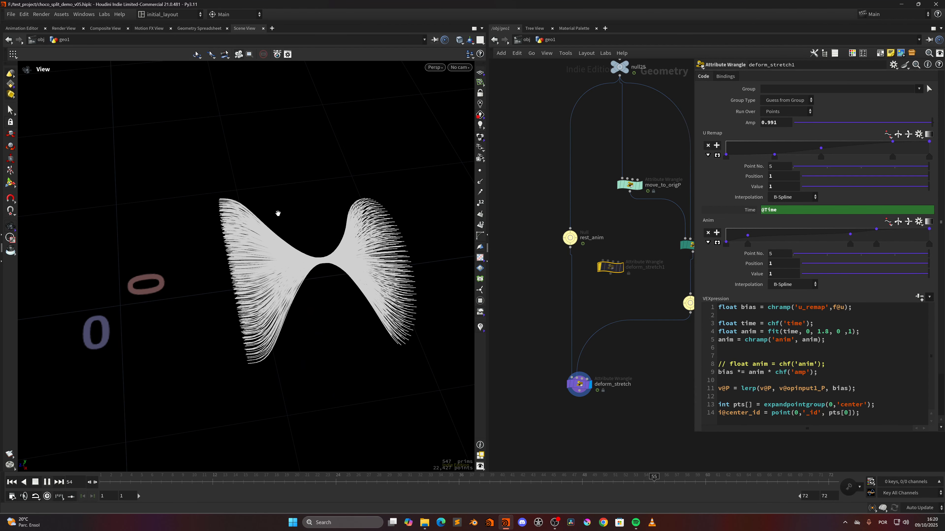
Step: Return the timeline to frame 1 and save the scene
drag(128, 478, 69, 476)
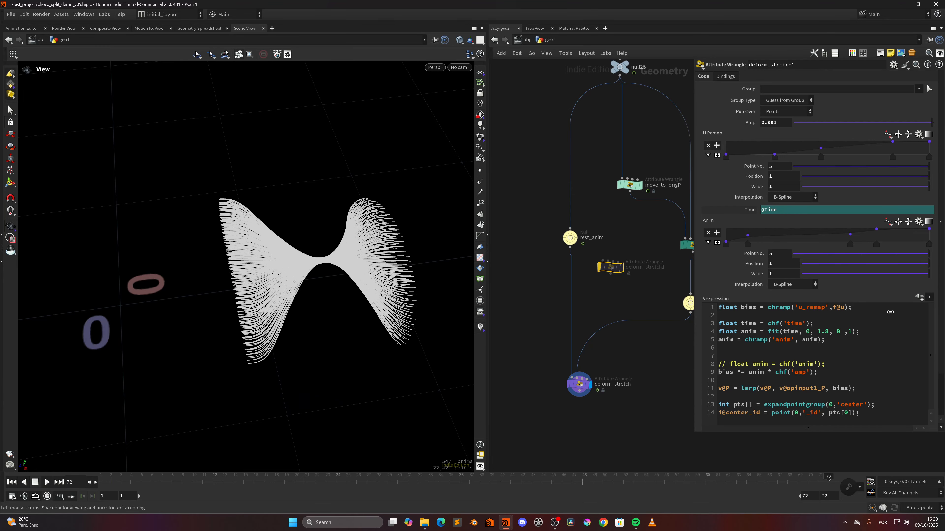
drag(890, 312, 96, 387)
key(ctrl+s)
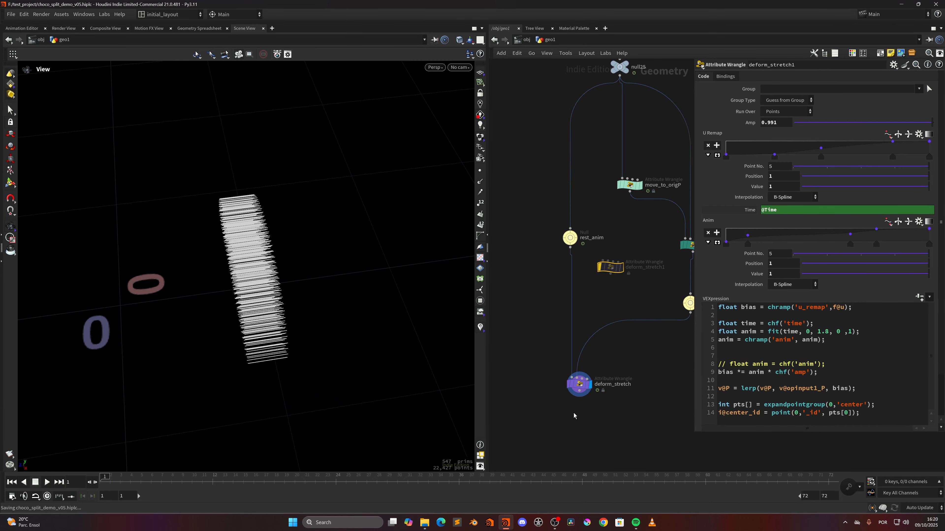
Step: Add a Null after the deform_stretch wrangle and make it the displayed node
middle_drag(564, 377, 554, 310)
key(Tab)
text(null)
key(Return)
click(570, 394)
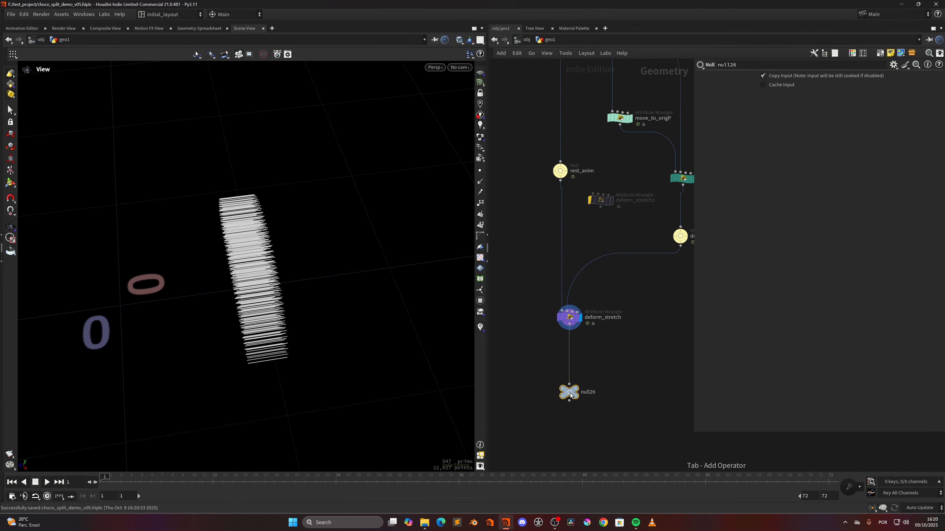
key(r)
Step: Delete the bypassed deform_stretch1 reference wrangle from the network
scroll(610, 329, down, 4)
click(600, 263)
key(Delete)
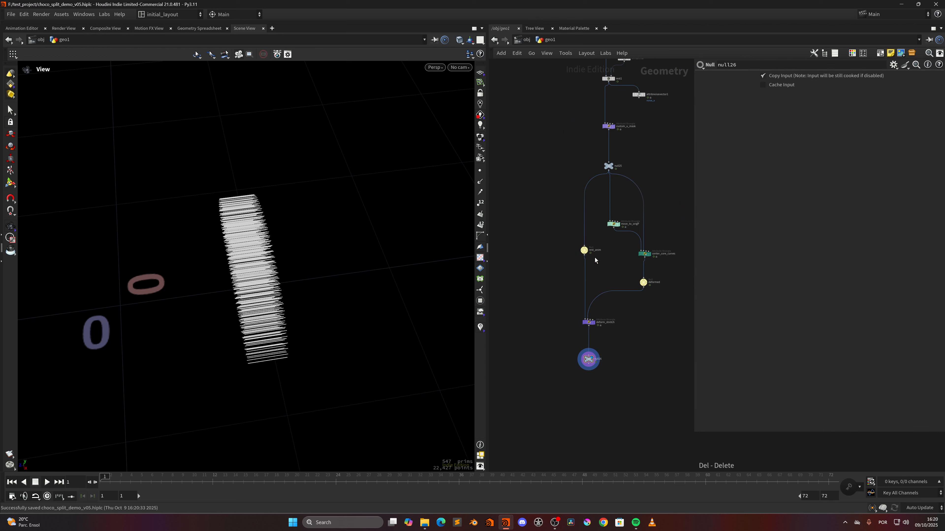
Step: Show the choco_bar_demo_cache file cache as a template together with the displayed strands, and save the scene
middle_drag(620, 265, 578, 404)
scroll(636, 292, down, 4)
middle_drag(635, 294, 601, 408)
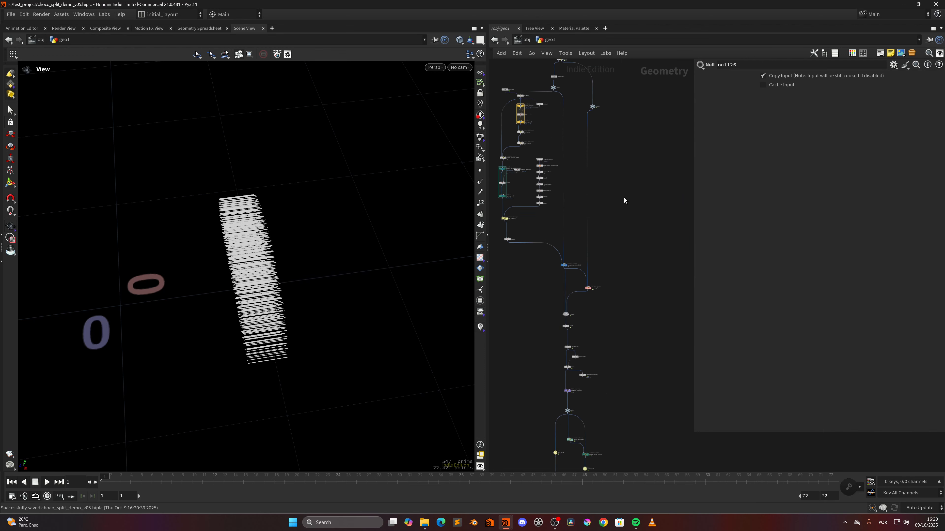
middle_drag(624, 199, 631, 362)
middle_drag(607, 228, 611, 388)
scroll(596, 291, up, 4)
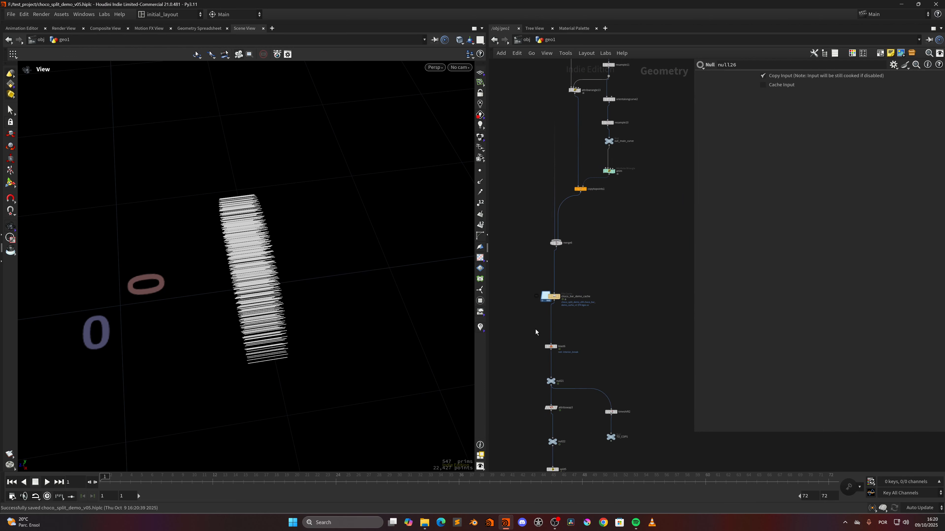
drag(504, 281, 564, 301)
scroll(626, 361, down, 6)
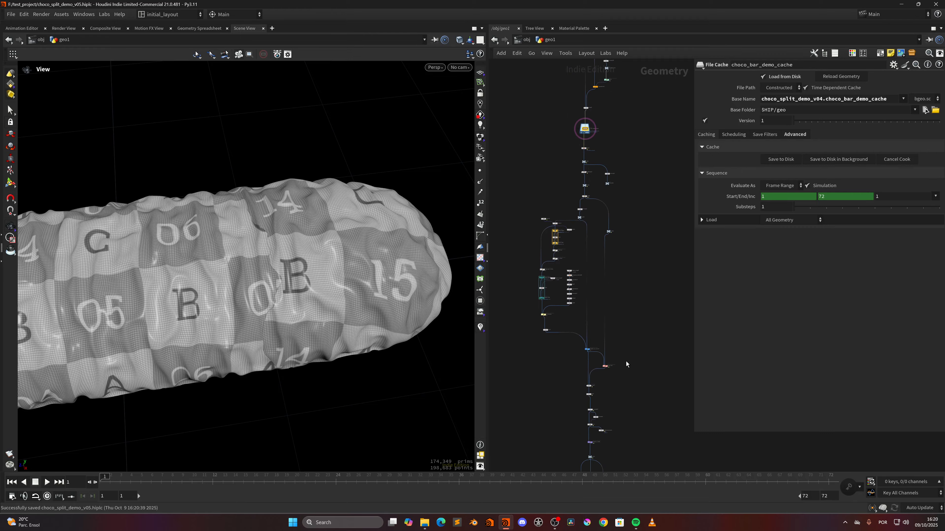
middle_drag(623, 379, 628, 340)
key(ctrl+s)
Step: Play the timeline and examine how the filling strands stretch between the two halves of the splitting bar
scroll(303, 318, down, 4)
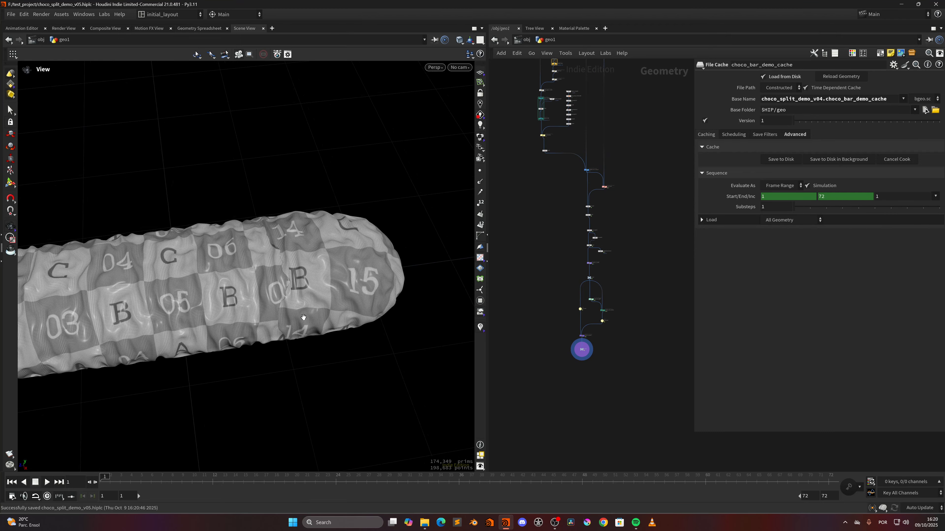
drag(280, 374, 270, 311)
click(48, 482)
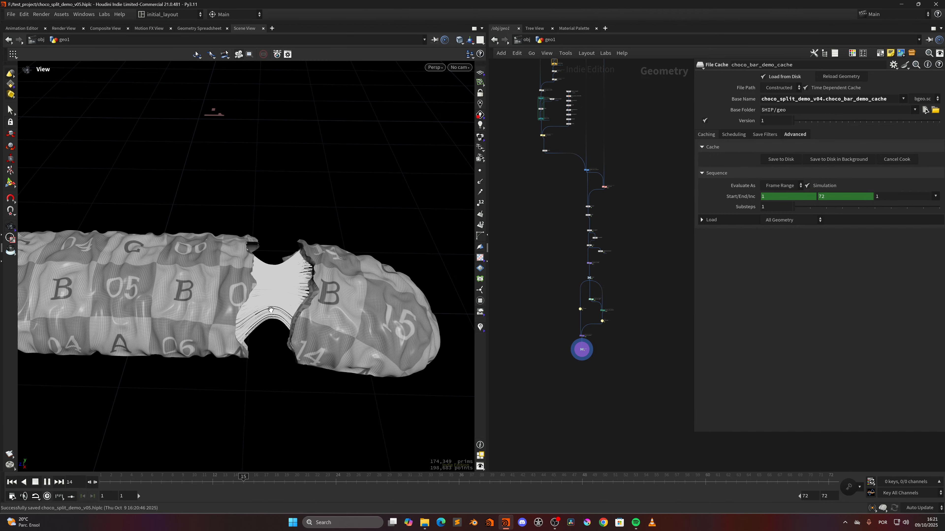
scroll(644, 154, down, 8)
middle_drag(677, 193, 603, 346)
middle_drag(605, 292, 622, 284)
scroll(582, 362, up, 6)
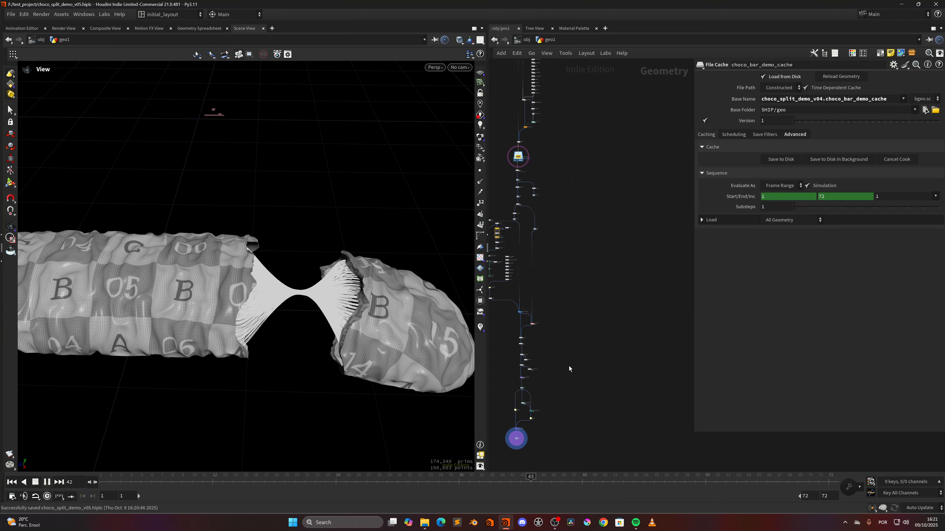
middle_drag(551, 414, 599, 334)
scroll(595, 333, up, 12)
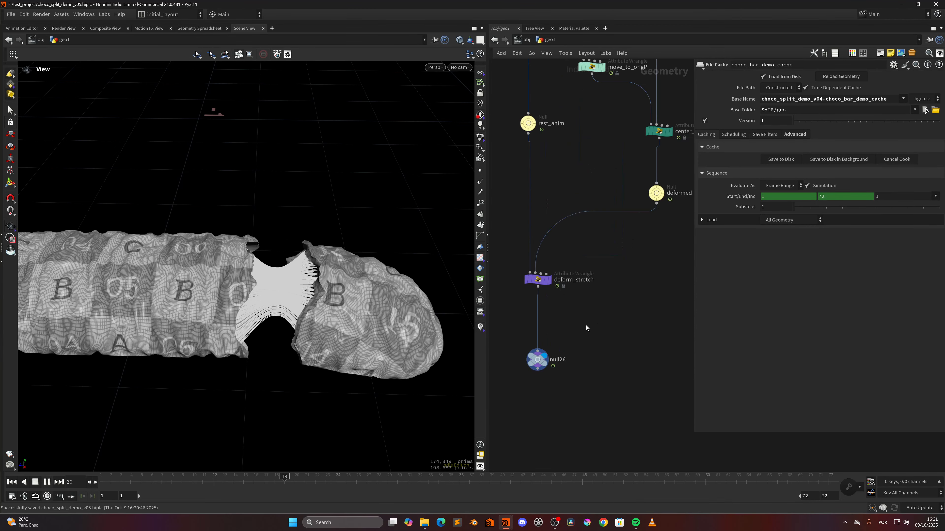